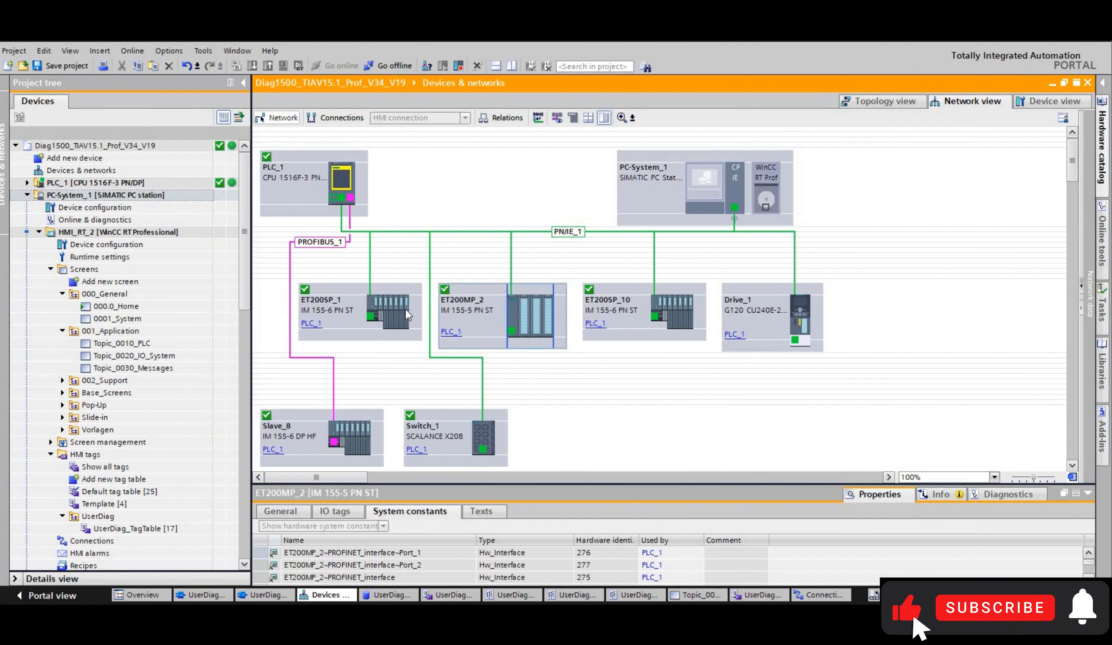
Open the ET200SP_1 device in the network and inspect its rack modules from slot 0 to the server module.
{"action": "double_click", "coordinate": [417, 276]}
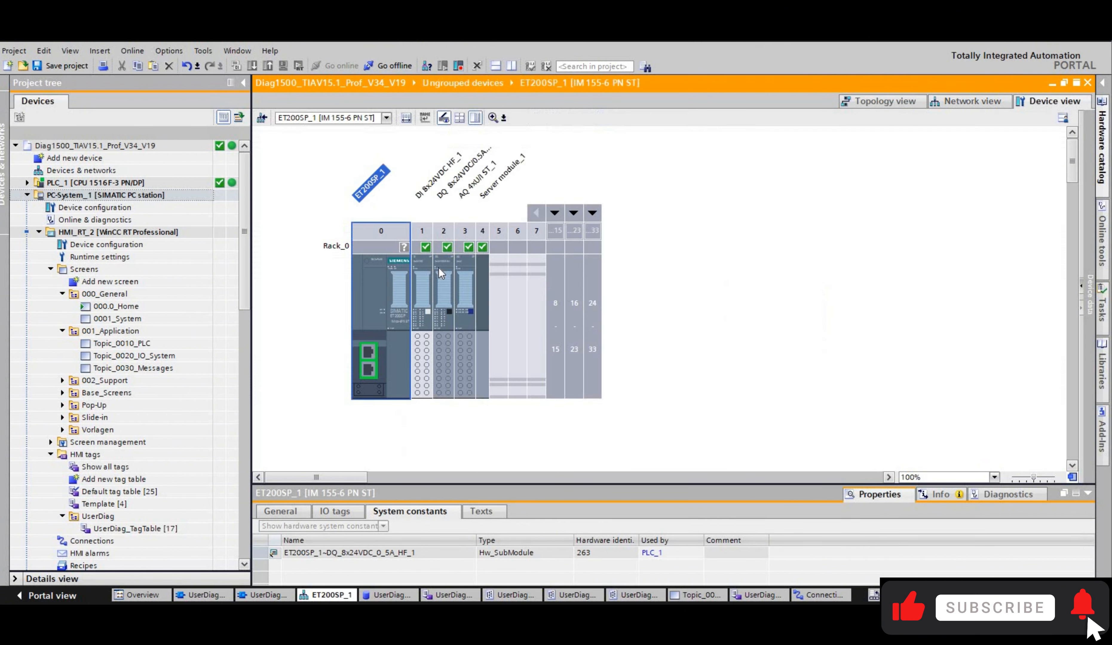
{"action": "key", "text": "Right"}
{"action": "key", "text": "Right"}
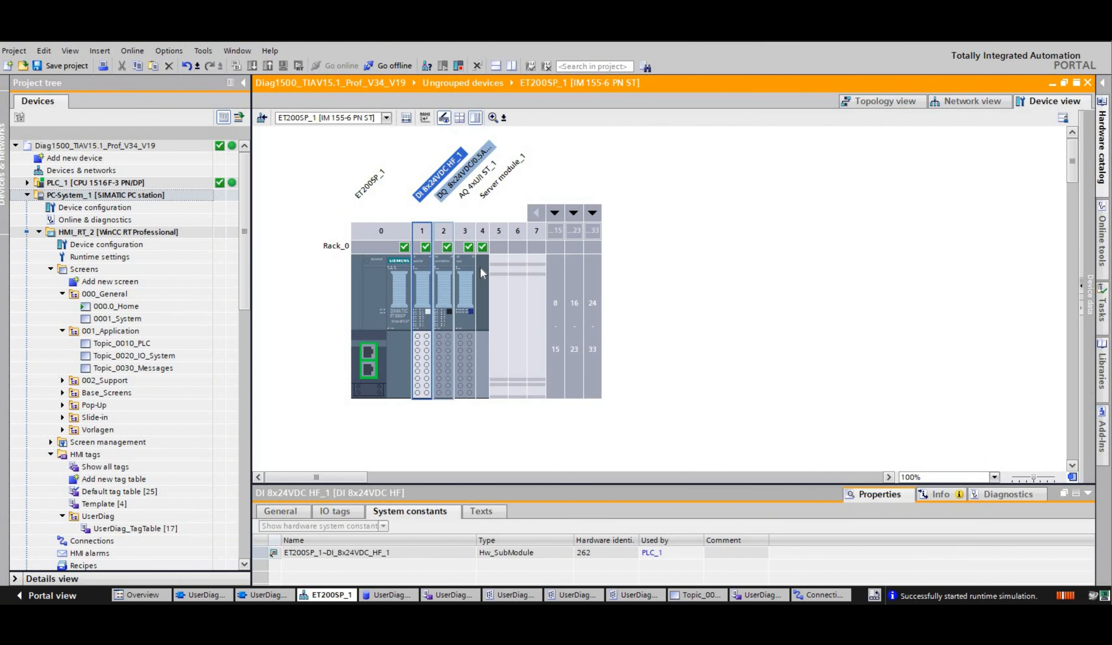
{"action": "key", "text": "Right"}
{"action": "key", "text": "Right"}
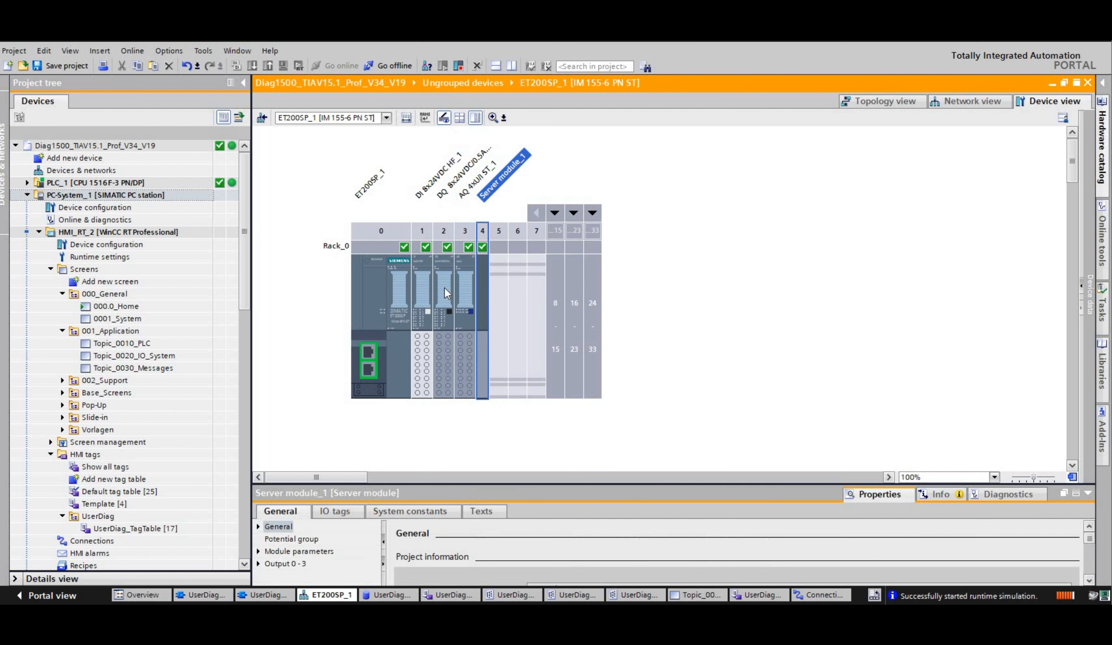
{"action": "key", "text": "Escape"}
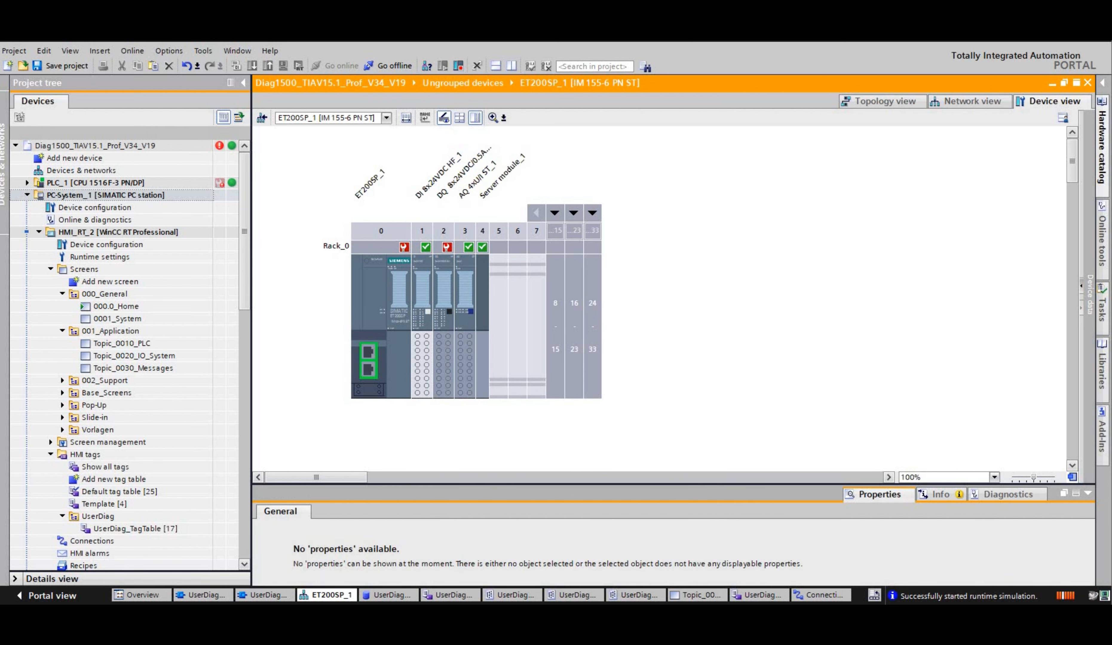
Switch to S7-PLCSIM, set Event_1's category to Diagnostic Interrupt and choose its module logical address.
{"action": "key", "text": "alt+Tab"}
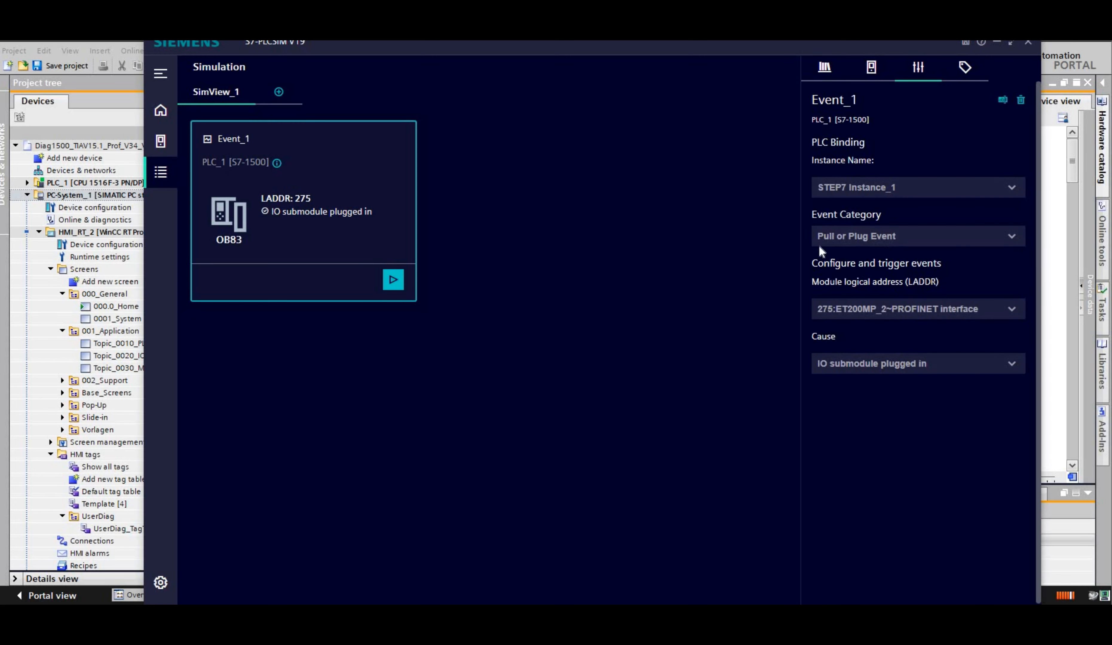
{"action": "left_click", "coordinate": [820, 243]}
{"action": "left_click", "coordinate": [844, 262]}
{"action": "left_click", "coordinate": [851, 242]}
{"action": "left_click", "coordinate": [872, 262]}
{"action": "left_click", "coordinate": [1011, 309]}
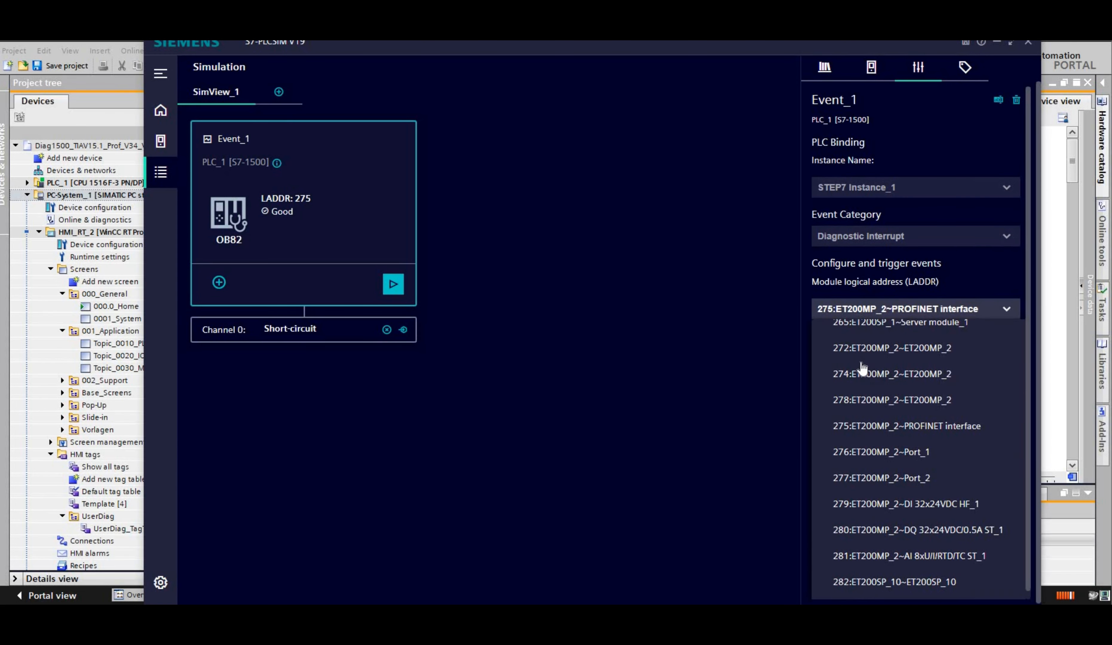
{"action": "scroll", "coordinate": [851, 335], "scroll_direction": "up", "scroll_amount": 2}
{"action": "left_click", "coordinate": [851, 335]}
{"action": "left_click", "coordinate": [224, 329]}
Switch to the HMI runtime, check the ET200SP_1 module diagnostics and close the device view.
{"action": "key", "text": "alt+Tab"}
{"action": "key", "text": "alt+Tab"}
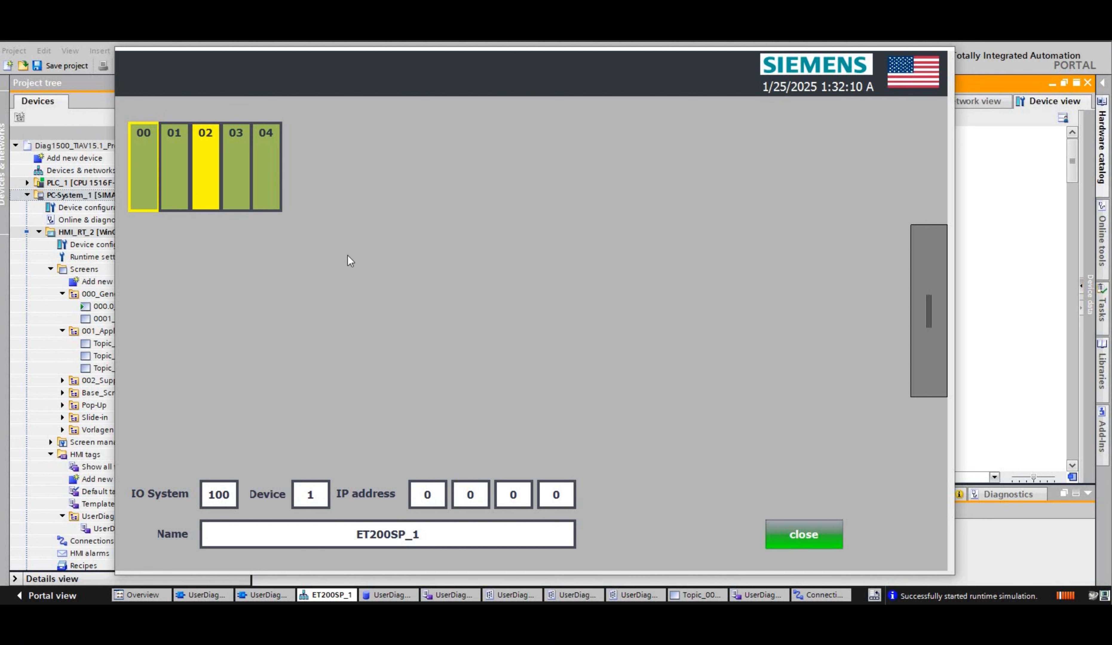
{"action": "left_click", "coordinate": [794, 542]}
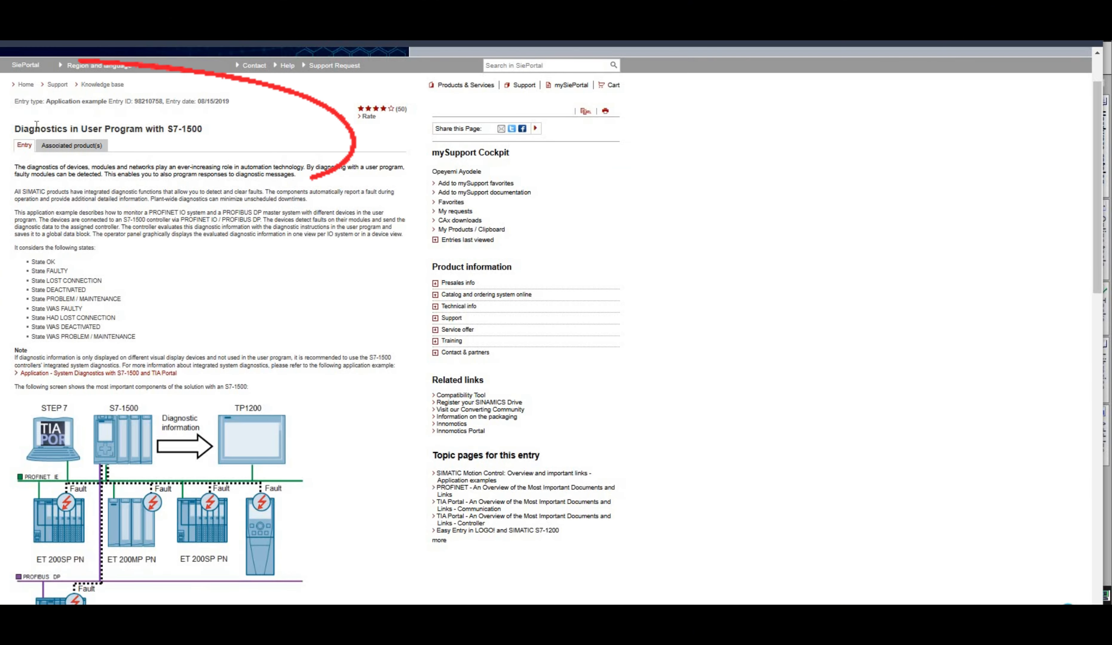
Read the SiePortal application example "Diagnostics in User Program with S7-1500", from its title through the description.
{"action": "left_click_drag", "start_coordinate": [203, 128], "coordinate": [24, 129]}
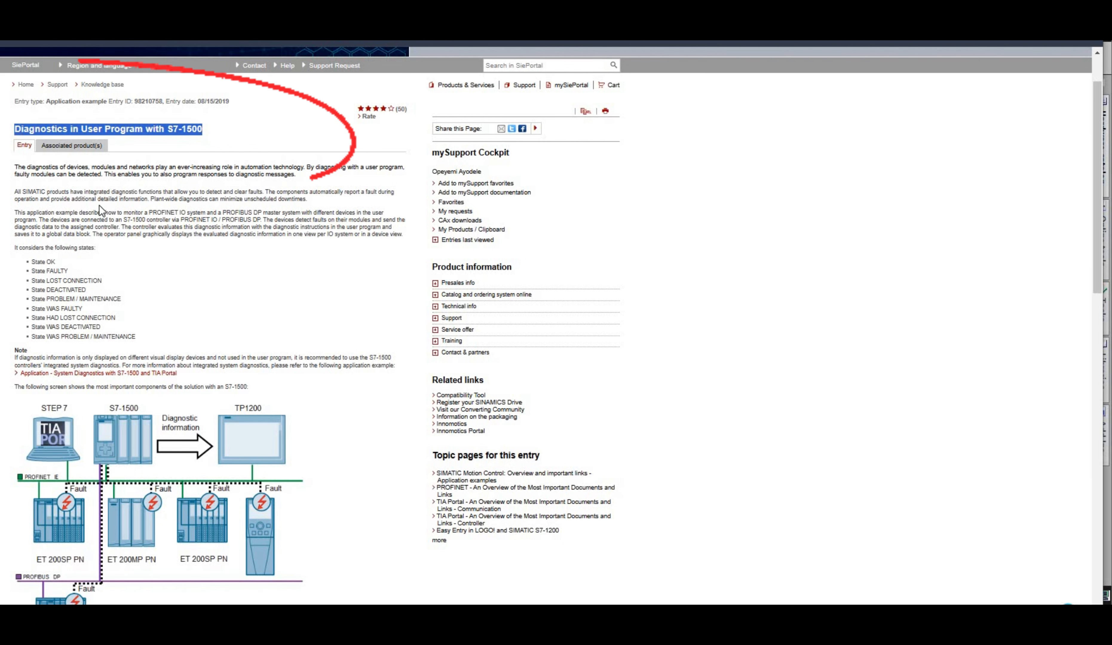
{"action": "left_click", "coordinate": [98, 206]}
{"action": "scroll", "coordinate": [98, 205], "scroll_direction": "down", "scroll_amount": 5}
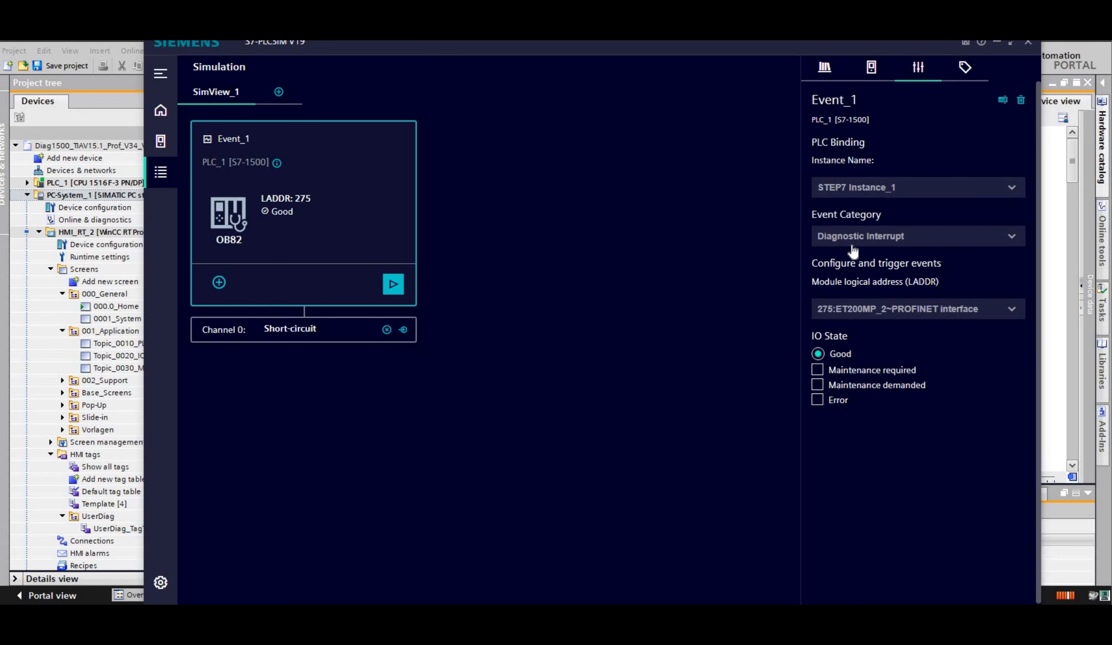
Set Event_1's module logical address to 263:ET200SP_1~DQ 8x24VDC/0.5A HF_1 in S7-PLCSIM.
{"action": "left_click", "coordinate": [859, 308]}
{"action": "scroll", "coordinate": [861, 368], "scroll_direction": "up", "scroll_amount": 2}
{"action": "left_click", "coordinate": [862, 360]}
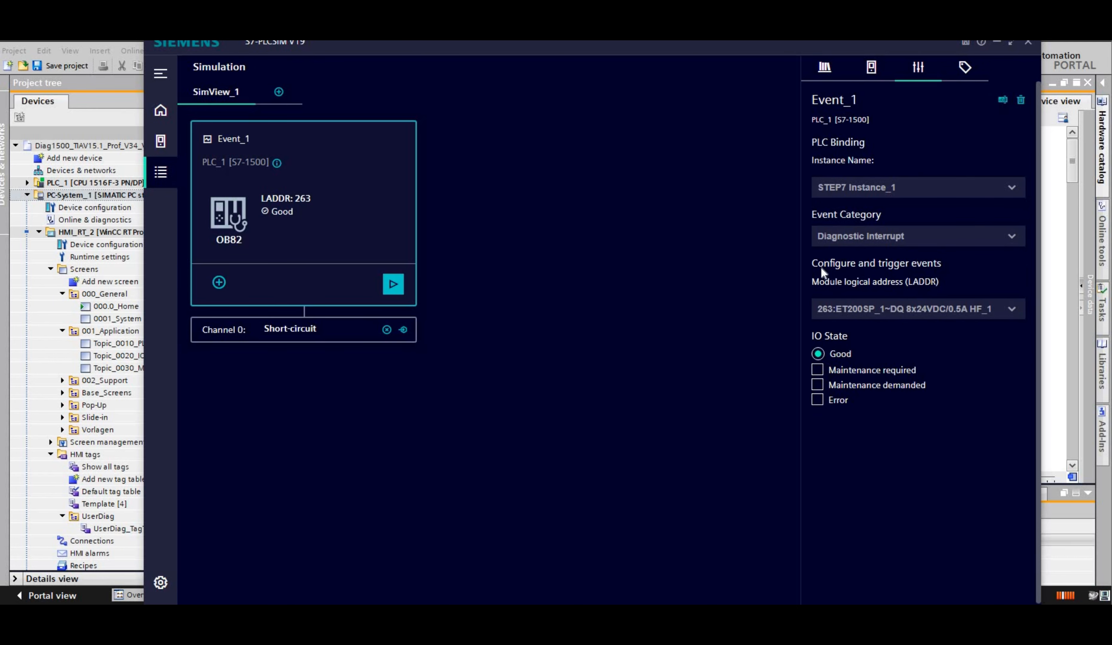
Set the channel number of Event_1's channel fault to 2, trigger the event, and close the ET200SP_1 view in the HMI runtime.
{"action": "left_click", "coordinate": [301, 330]}
{"action": "left_click", "coordinate": [913, 224]}
{"action": "left_click", "coordinate": [864, 222]}
{"action": "double_click", "coordinate": [864, 175]}
{"action": "type", "text": "2"}
{"action": "left_click", "coordinate": [393, 294]}
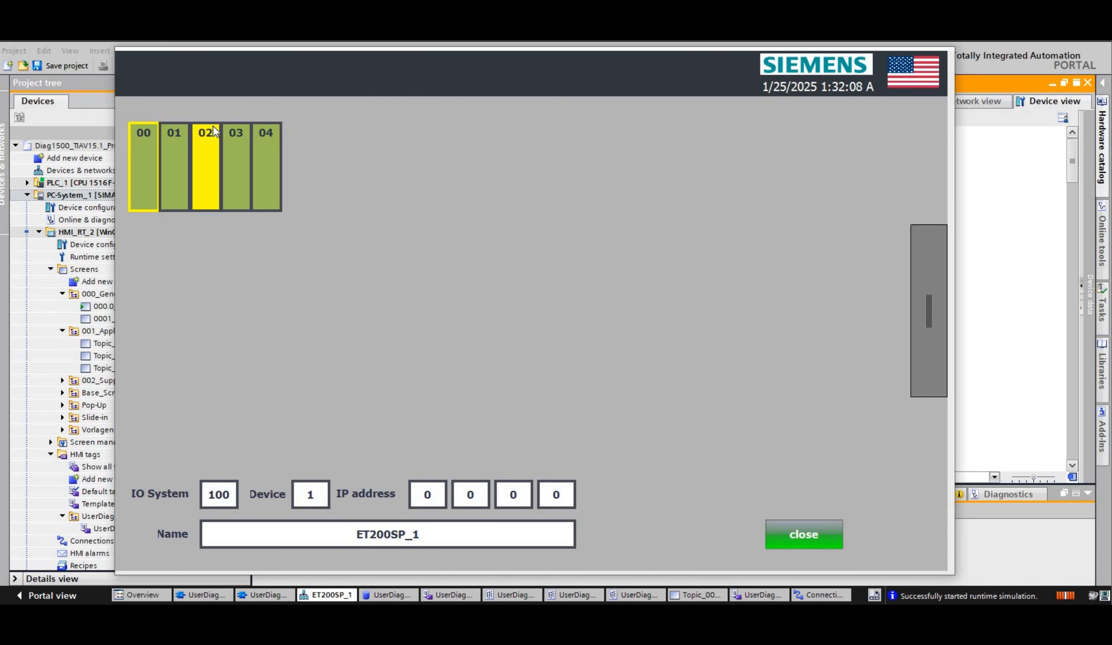
{"action": "left_click", "coordinate": [796, 543]}
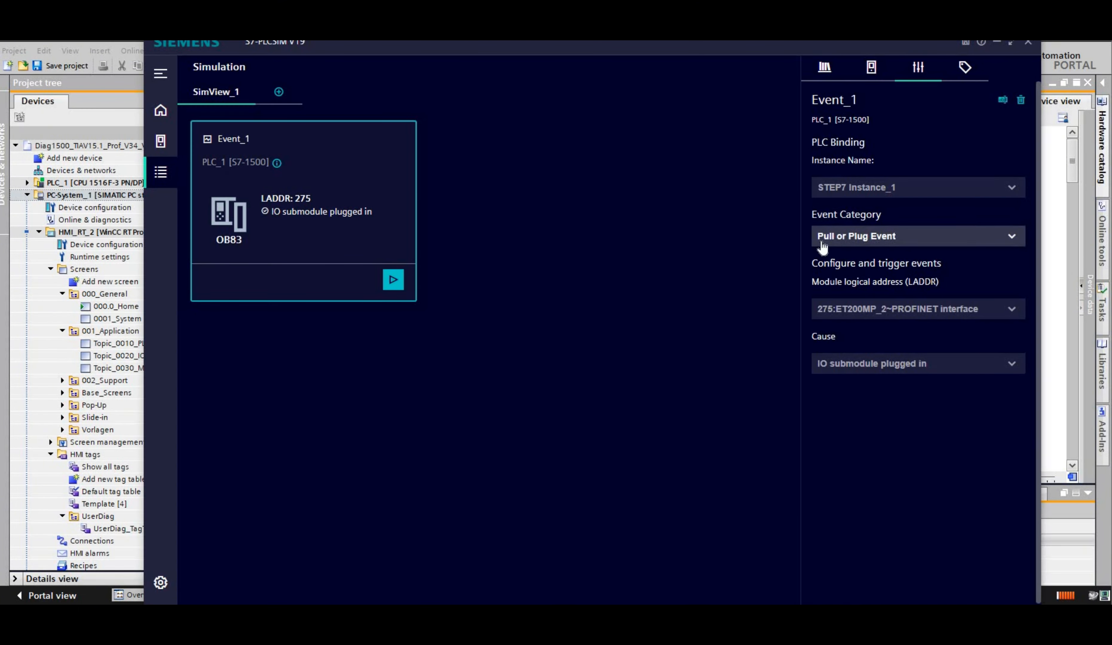
Change Event_1's category from Pull or Plug Event to Diagnostic Interrupt in S7-PLCSIM and browse the available module logical addresses.
{"action": "left_click", "coordinate": [841, 236]}
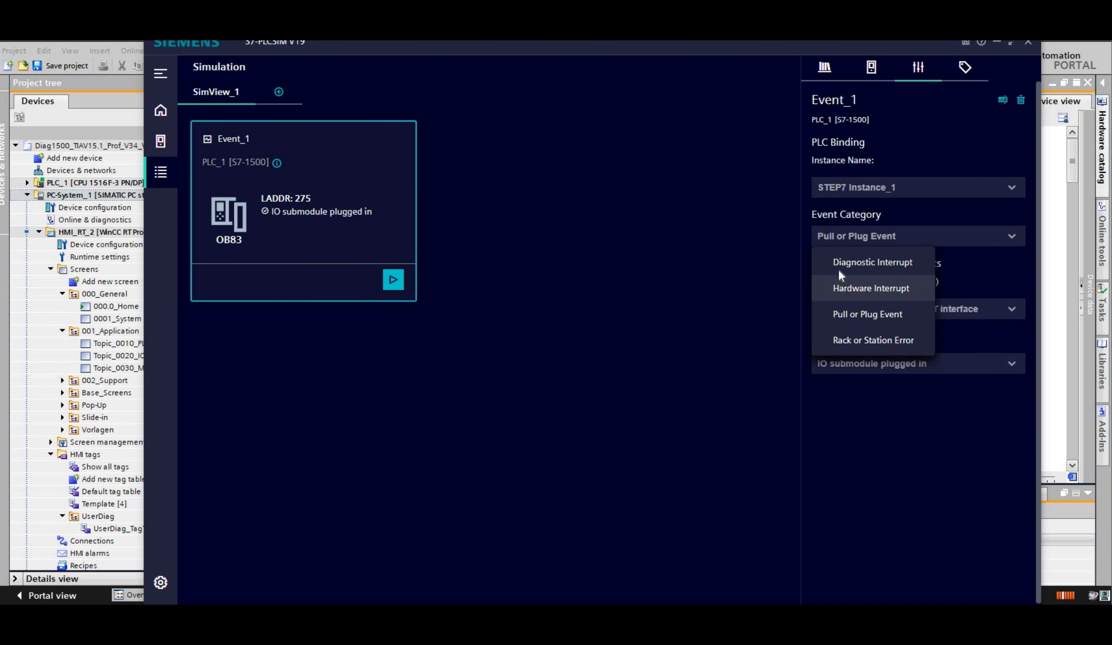
{"action": "left_click", "coordinate": [868, 262]}
{"action": "left_click", "coordinate": [850, 237]}
{"action": "left_click", "coordinate": [975, 309]}
{"action": "scroll", "coordinate": [851, 335], "scroll_direction": "down", "scroll_amount": 2}
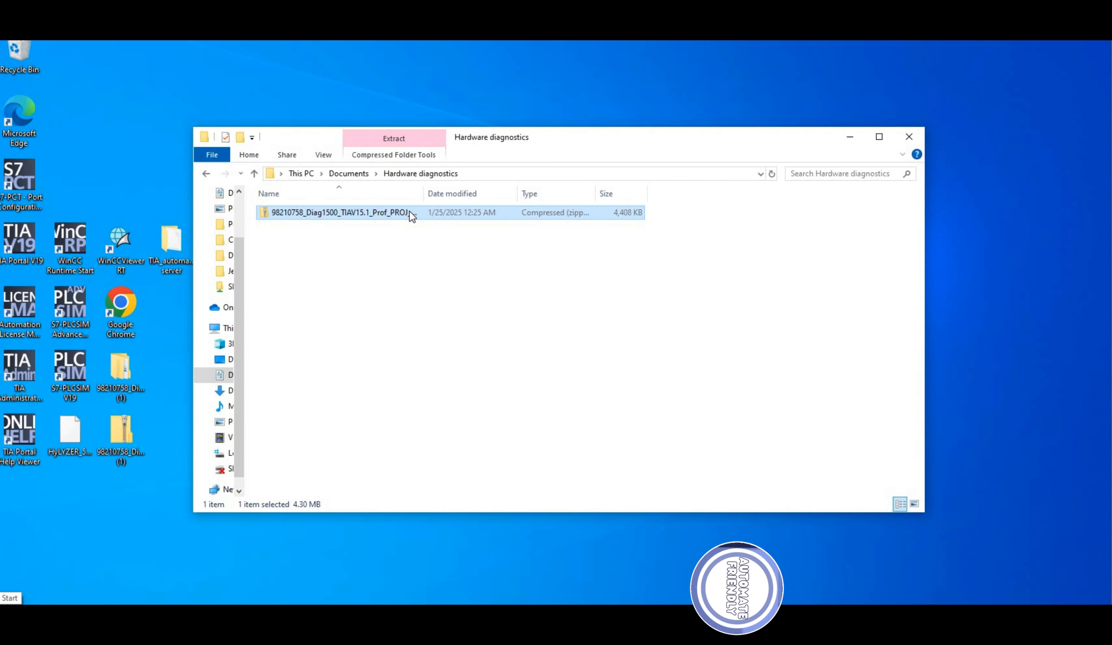
Extract the 98210758_Diag1500_TIAV15.1_Prof_PROJ_V34 archive into the Hardware diagnostics folder.
{"action": "right_click", "coordinate": [410, 211]}
{"action": "left_click", "coordinate": [444, 266]}
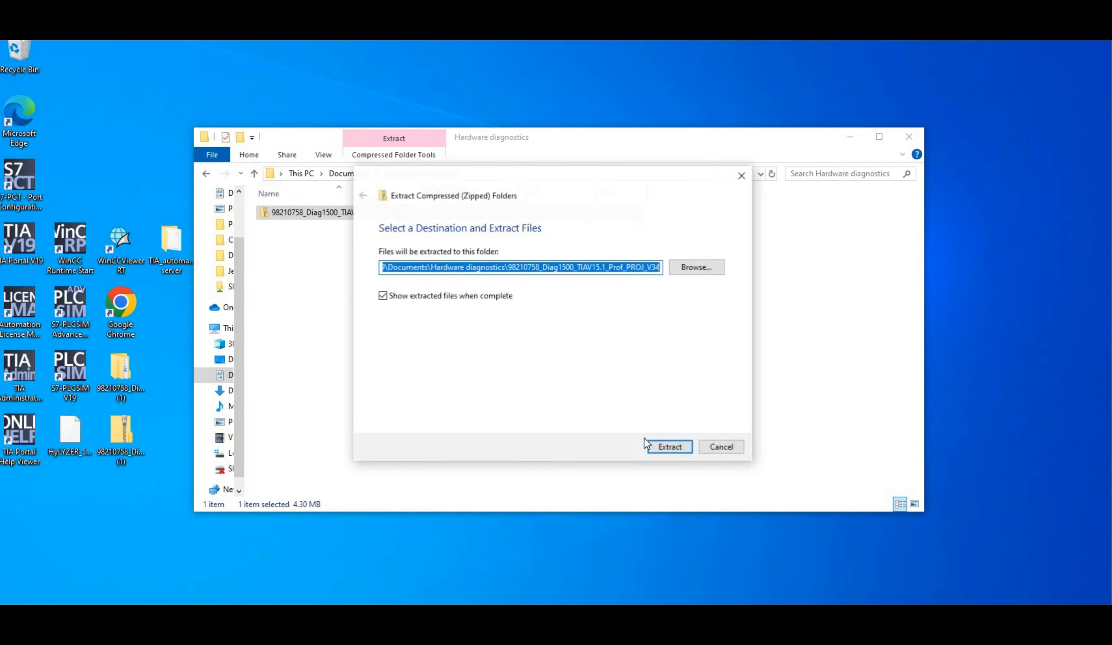
{"action": "left_click", "coordinate": [645, 446]}
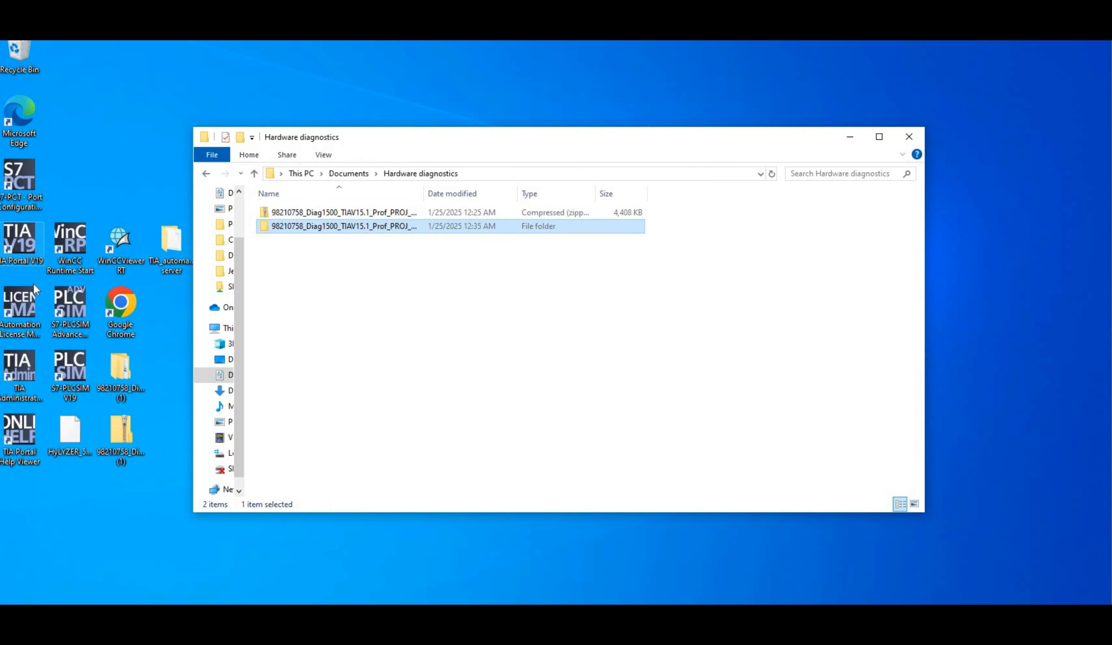
Start TIA Portal V19, open the existing project Diag1500_TIAV15.1_Prof_V34.ap15_1 and upgrade it to V19.
{"action": "left_click_drag", "start_coordinate": [33, 283], "coordinate": [27, 248]}
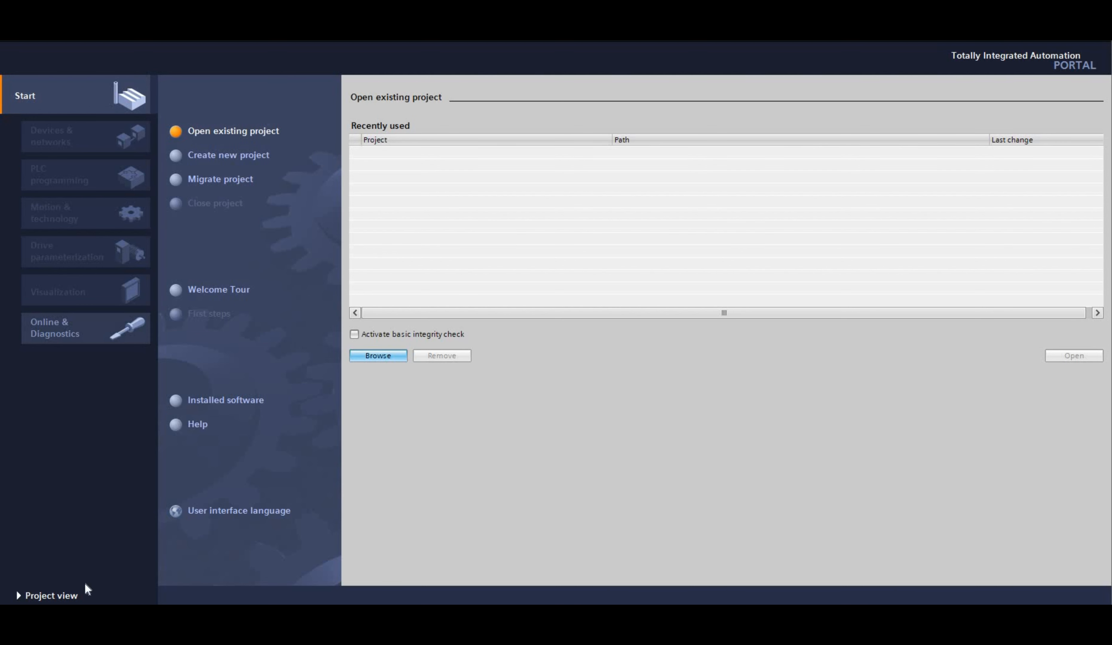
{"action": "left_click", "coordinate": [378, 356]}
{"action": "key", "text": "Return"}
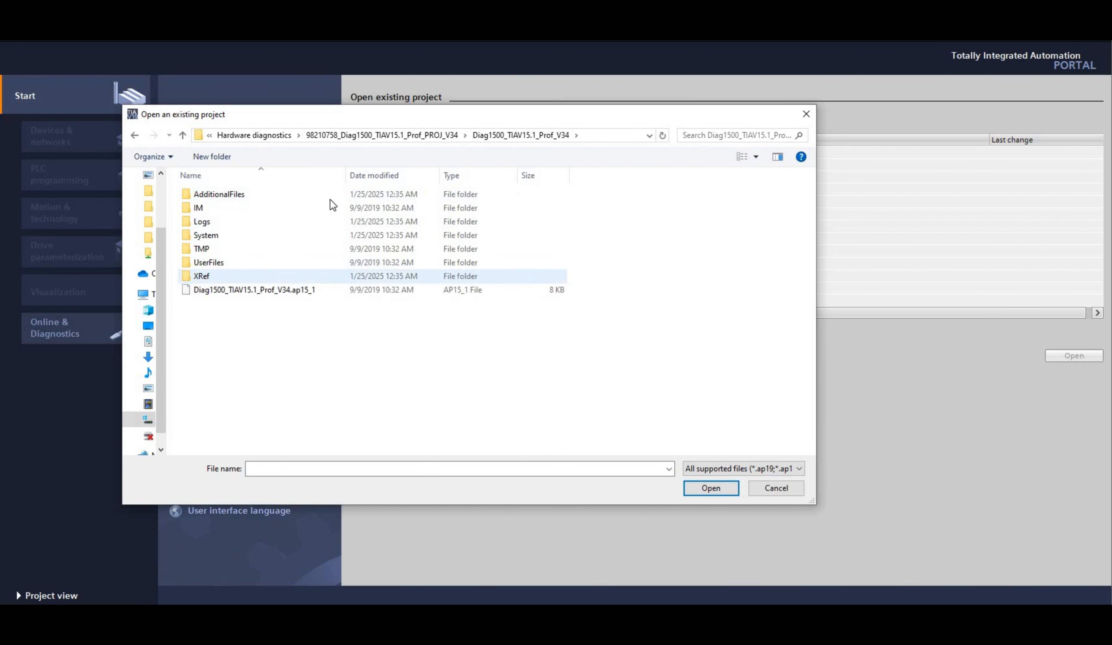
{"action": "left_click", "coordinate": [283, 290]}
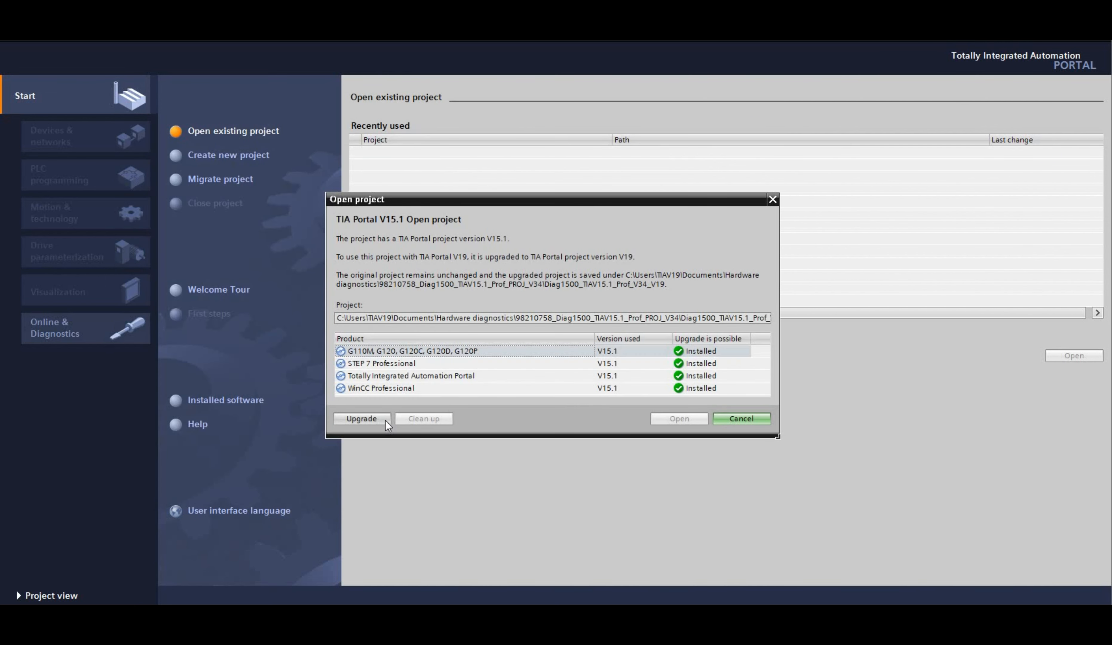
{"action": "left_click", "coordinate": [385, 420]}
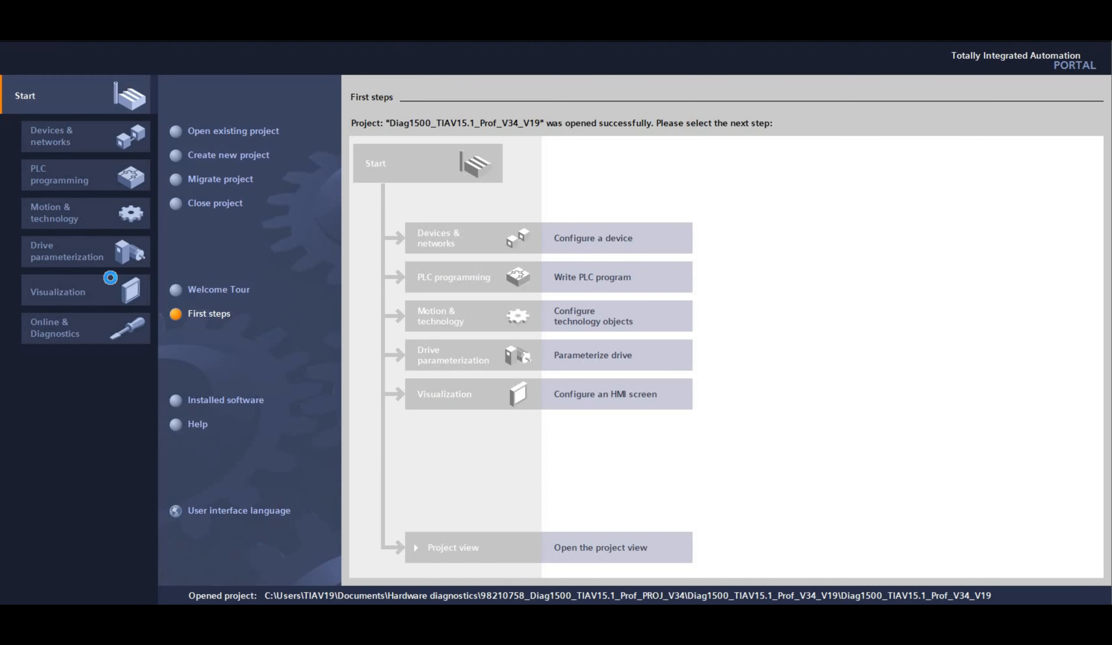
Switch to the project view and open UserDiag_Main [FB2000] from PLC_1's UserDiag program blocks.
{"action": "left_click", "coordinate": [44, 596]}
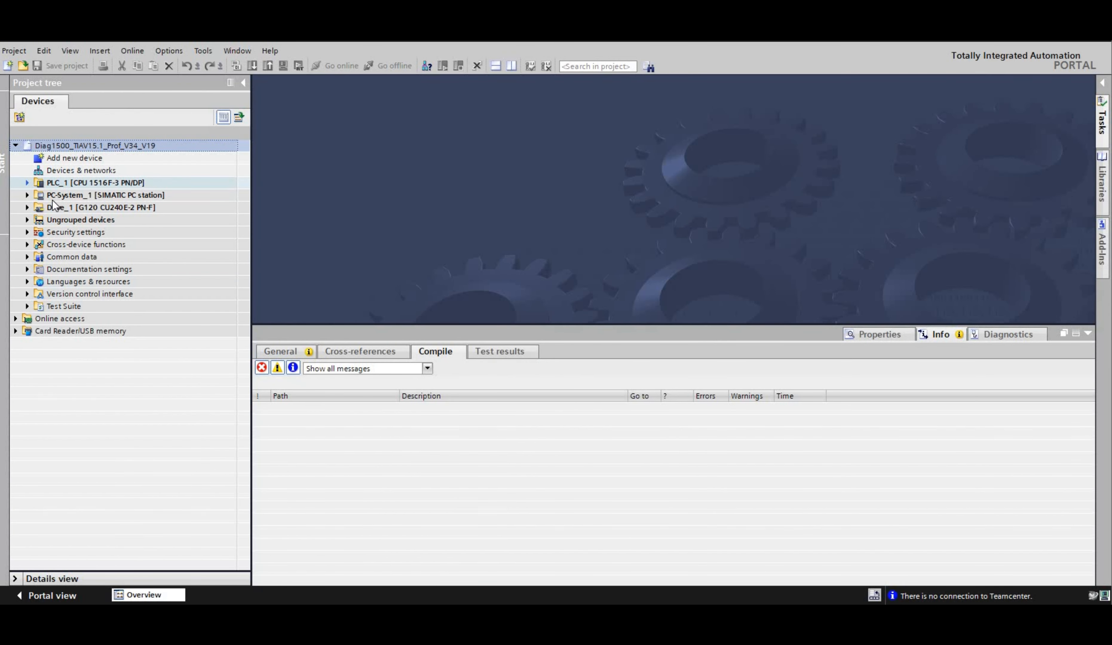
{"action": "left_click", "coordinate": [27, 182]}
{"action": "left_click", "coordinate": [39, 232]}
{"action": "left_click", "coordinate": [51, 269]}
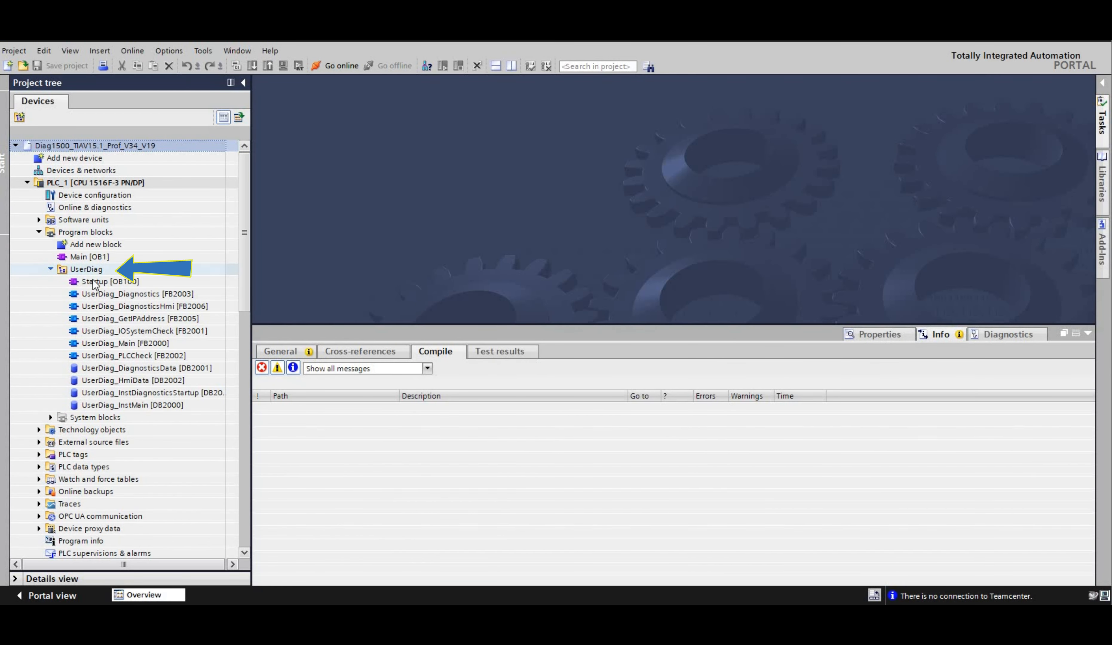
{"action": "left_click", "coordinate": [136, 343]}
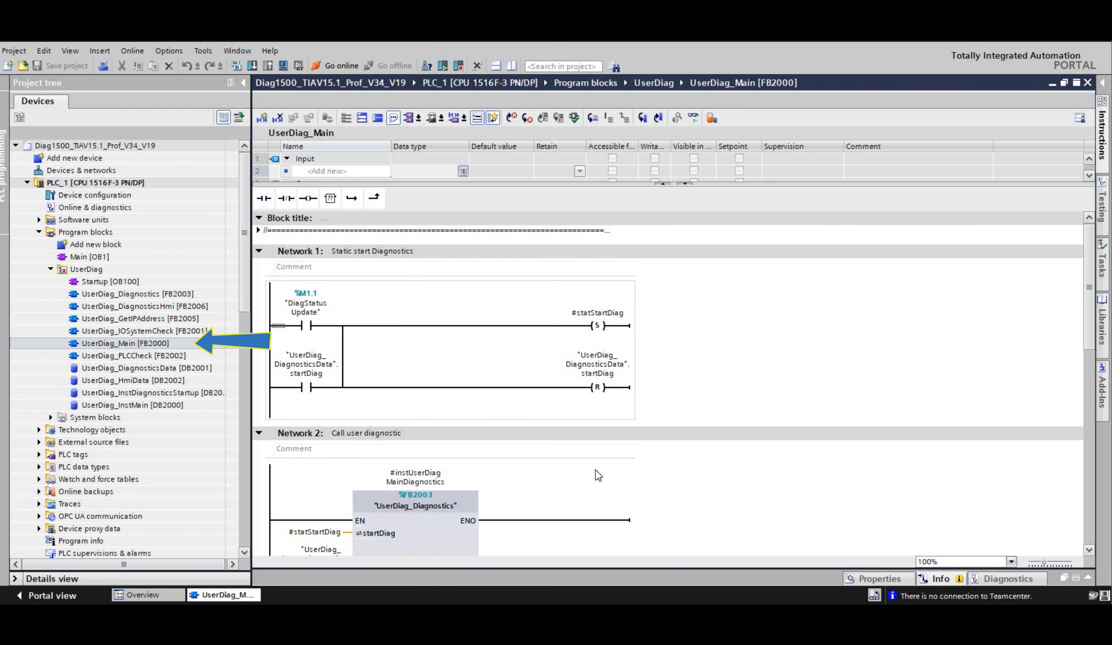
Examine the networks of UserDiag_Main, including the user diagnostic, Get IP address and DiagnosticsHmi block calls.
{"action": "scroll", "coordinate": [563, 435], "scroll_direction": "down", "scroll_amount": 4}
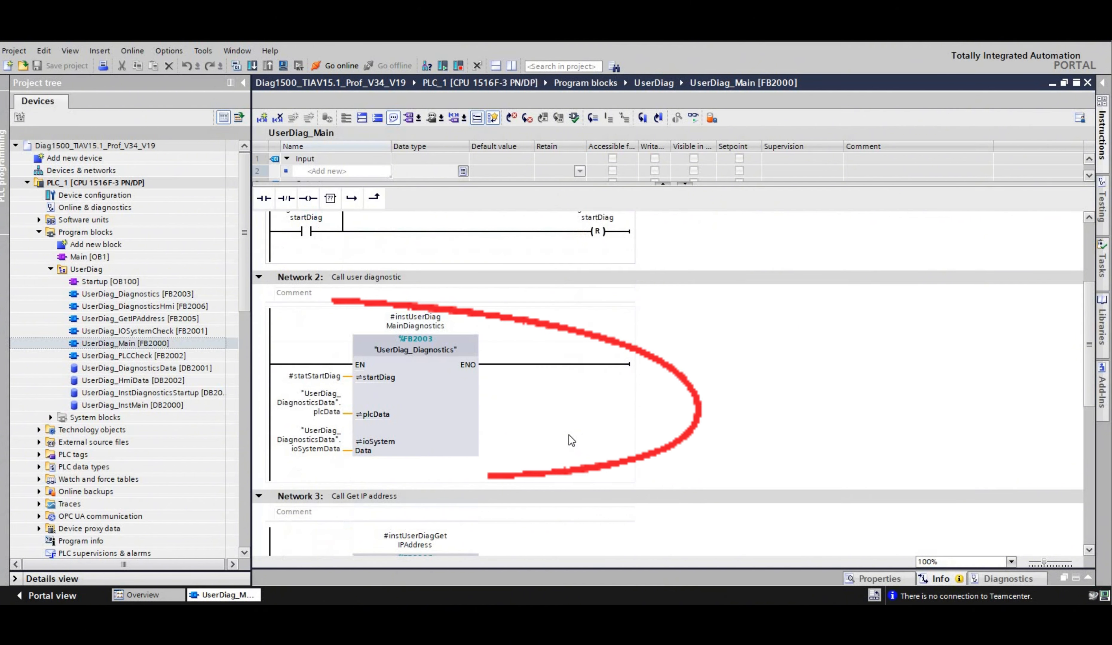
{"action": "scroll", "coordinate": [571, 435], "scroll_direction": "down", "scroll_amount": 2}
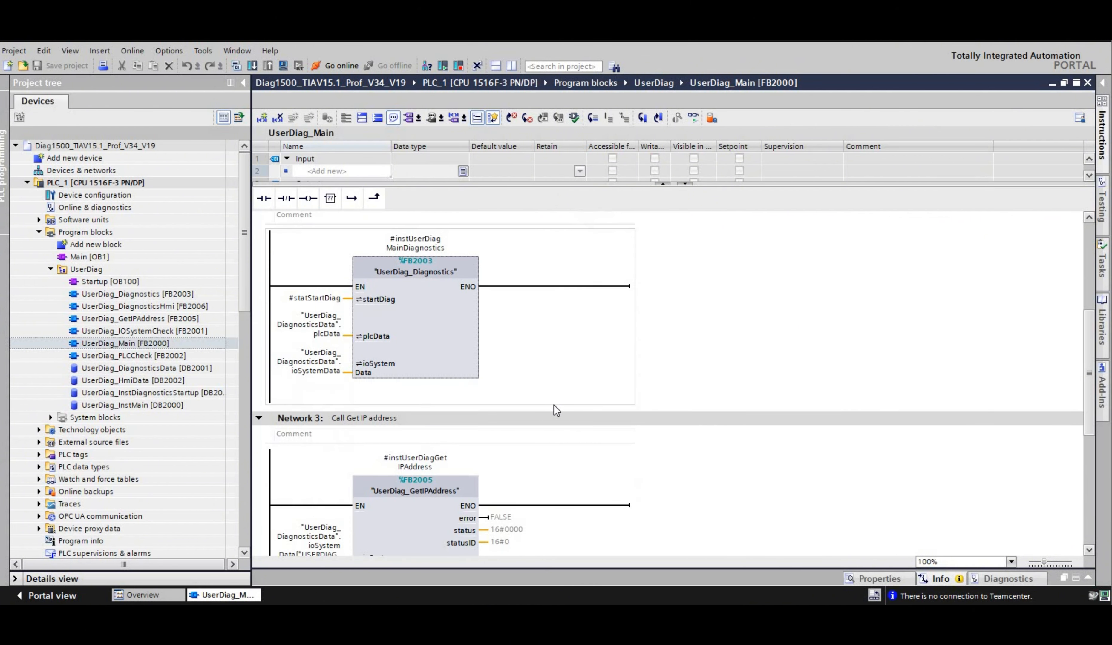
{"action": "scroll", "coordinate": [556, 410], "scroll_direction": "down", "scroll_amount": 2}
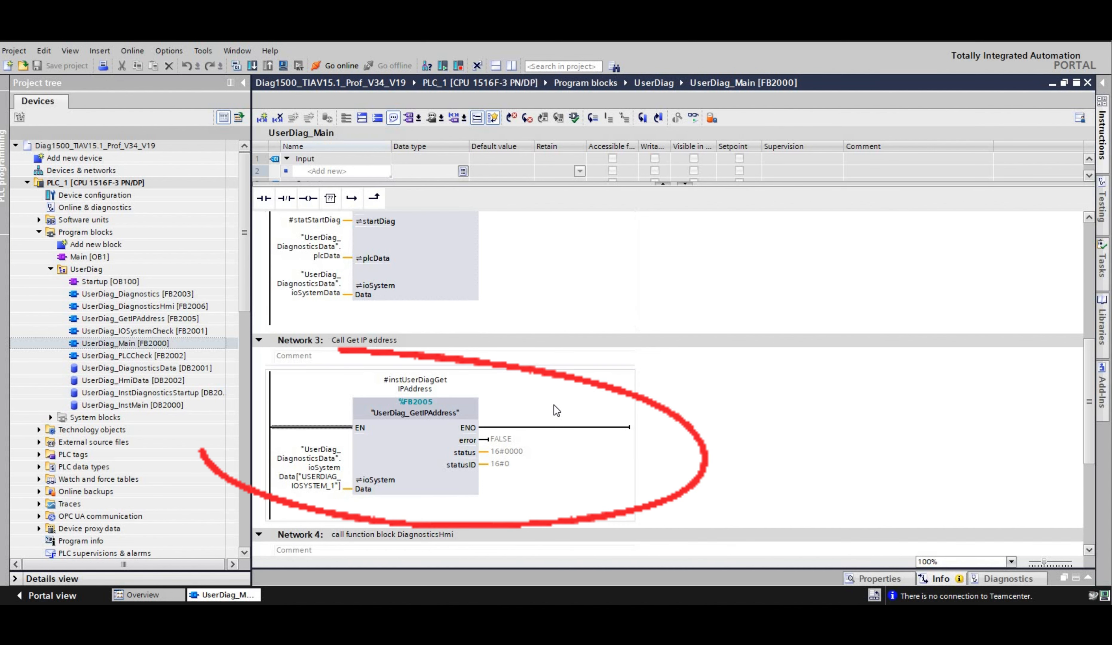
{"action": "scroll", "coordinate": [554, 406], "scroll_direction": "down", "scroll_amount": 2}
{"action": "scroll", "coordinate": [557, 473], "scroll_direction": "down", "scroll_amount": 2}
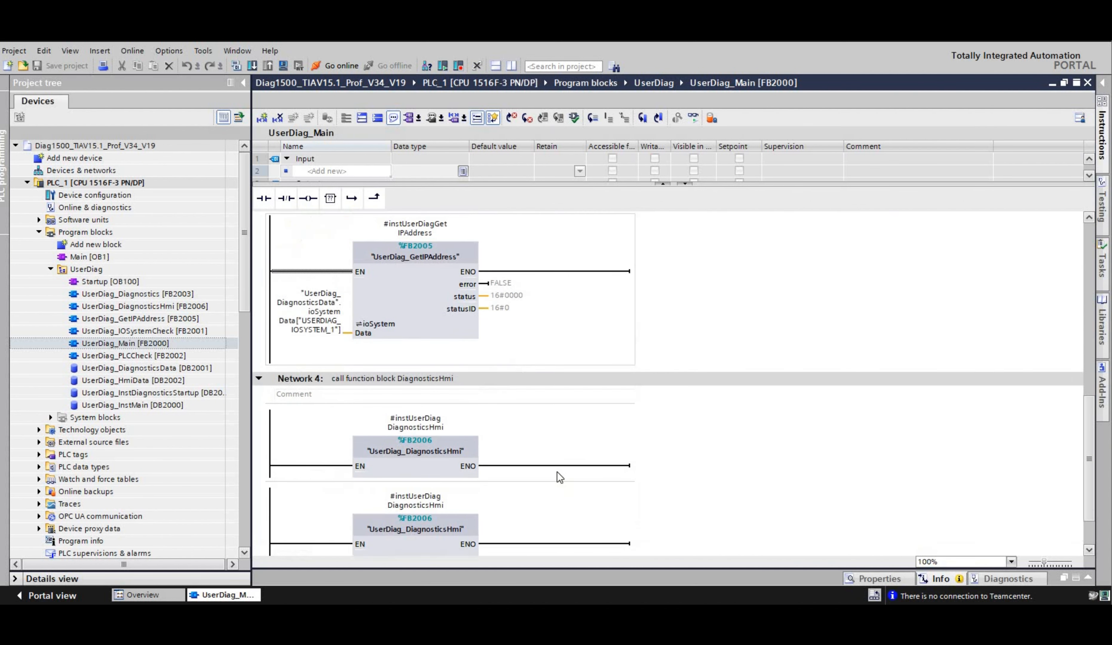
{"action": "scroll", "coordinate": [551, 455], "scroll_direction": "down", "scroll_amount": 2}
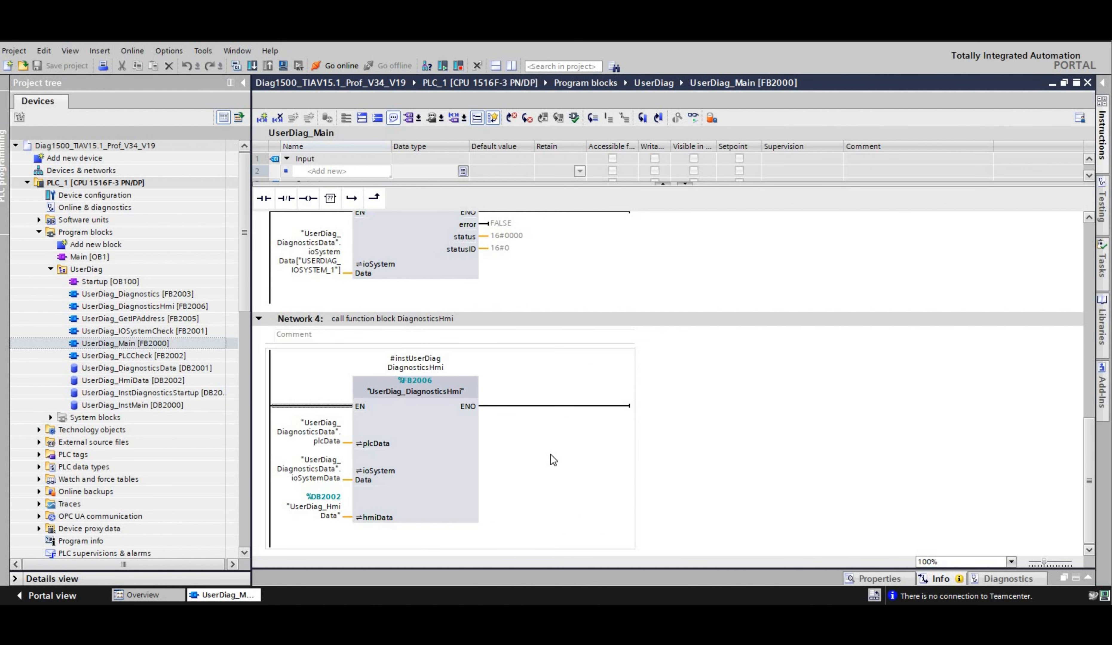
{"action": "scroll", "coordinate": [551, 454], "scroll_direction": "up", "scroll_amount": 8}
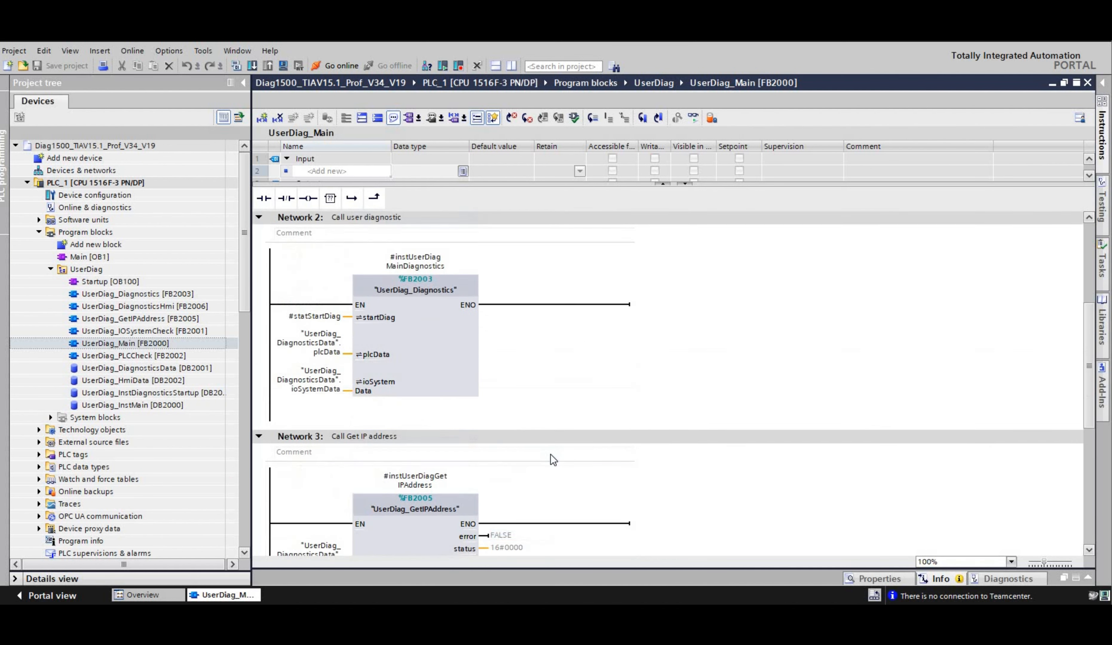
{"action": "scroll", "coordinate": [531, 452], "scroll_direction": "up", "scroll_amount": 4}
{"action": "scroll", "coordinate": [479, 434], "scroll_direction": "down", "scroll_amount": 2}
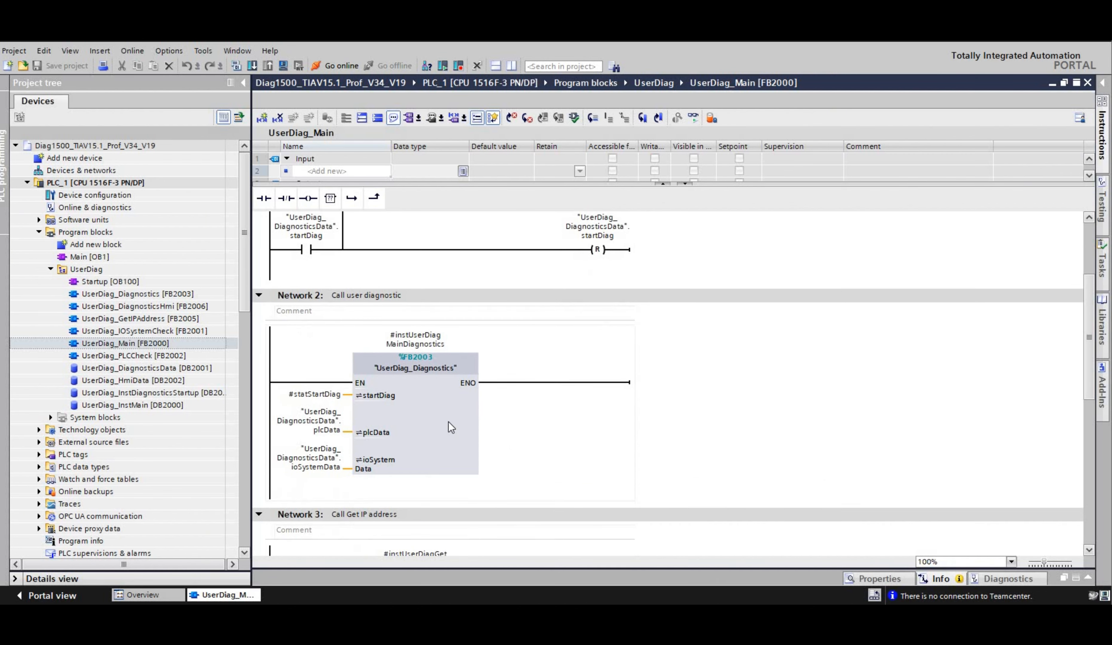
Open UserDiag_Diagnostics [FB2003] from its call in Network 2 and examine its PLC and IO system check networks.
{"action": "double_click", "coordinate": [447, 421]}
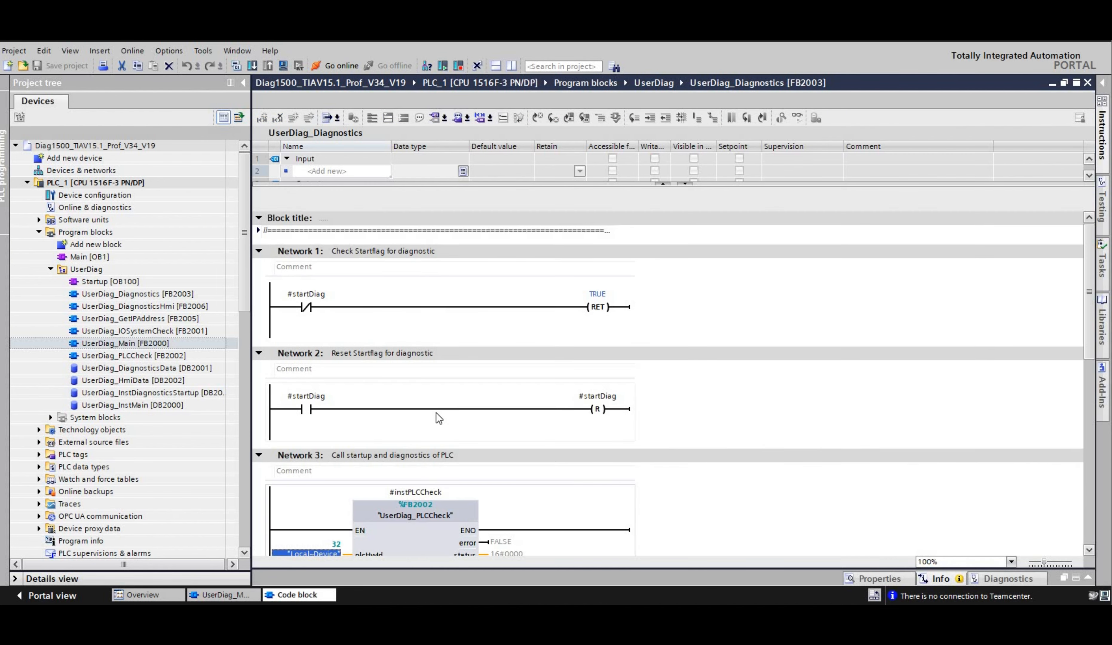
{"action": "scroll", "coordinate": [355, 408], "scroll_direction": "down", "scroll_amount": 3}
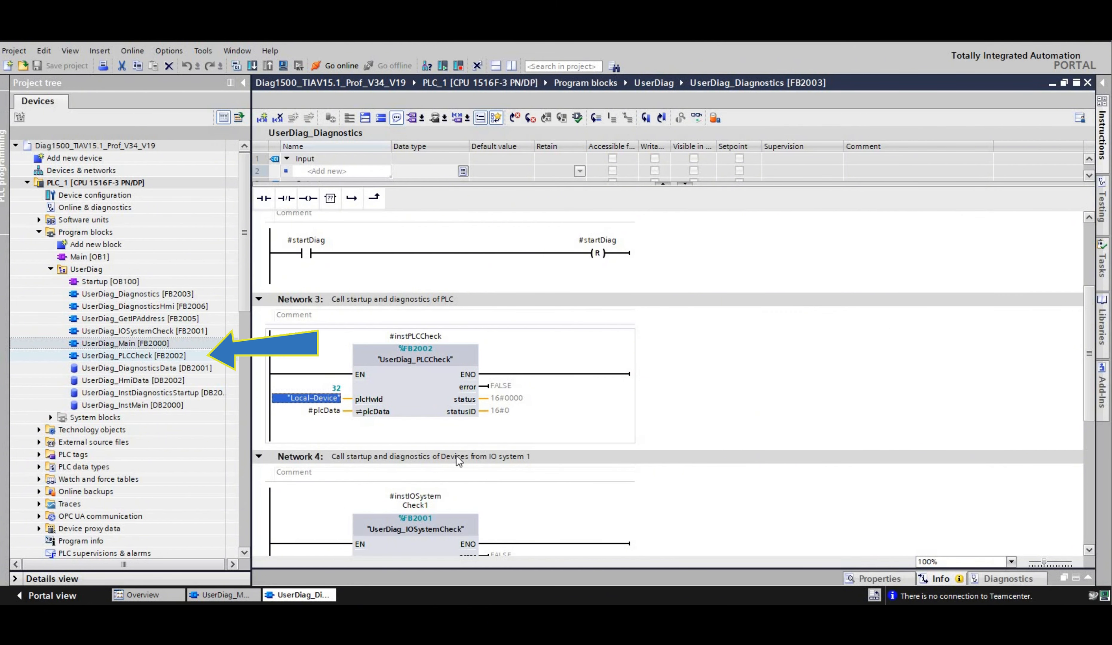
{"action": "scroll", "coordinate": [411, 347], "scroll_direction": "down", "scroll_amount": 3}
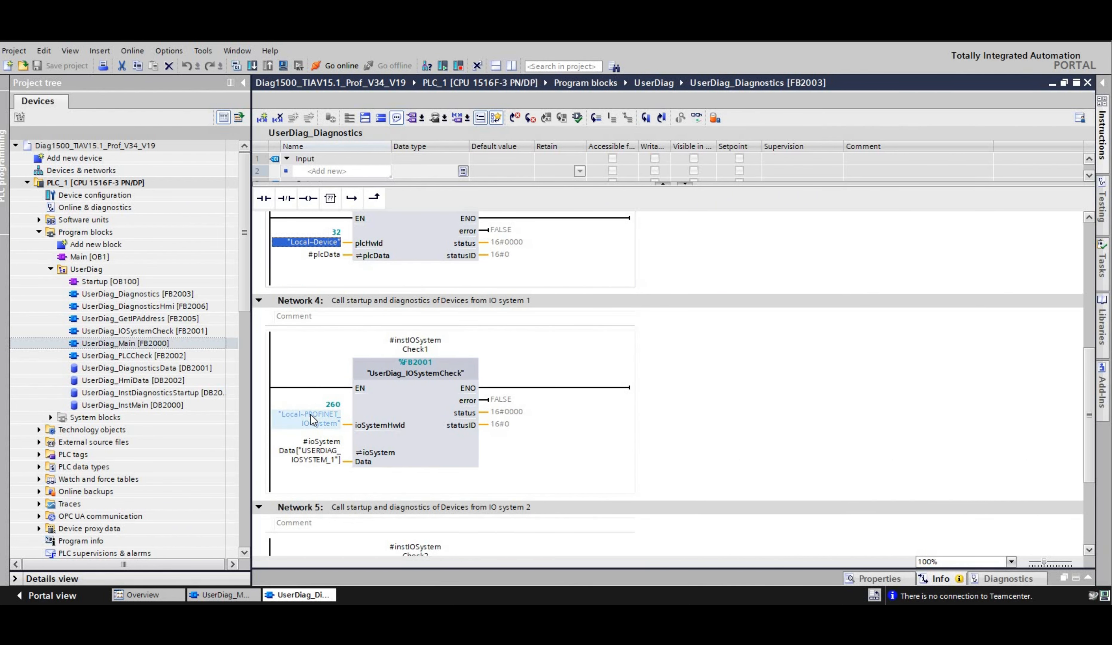
{"action": "scroll", "coordinate": [310, 463], "scroll_direction": "down", "scroll_amount": 3}
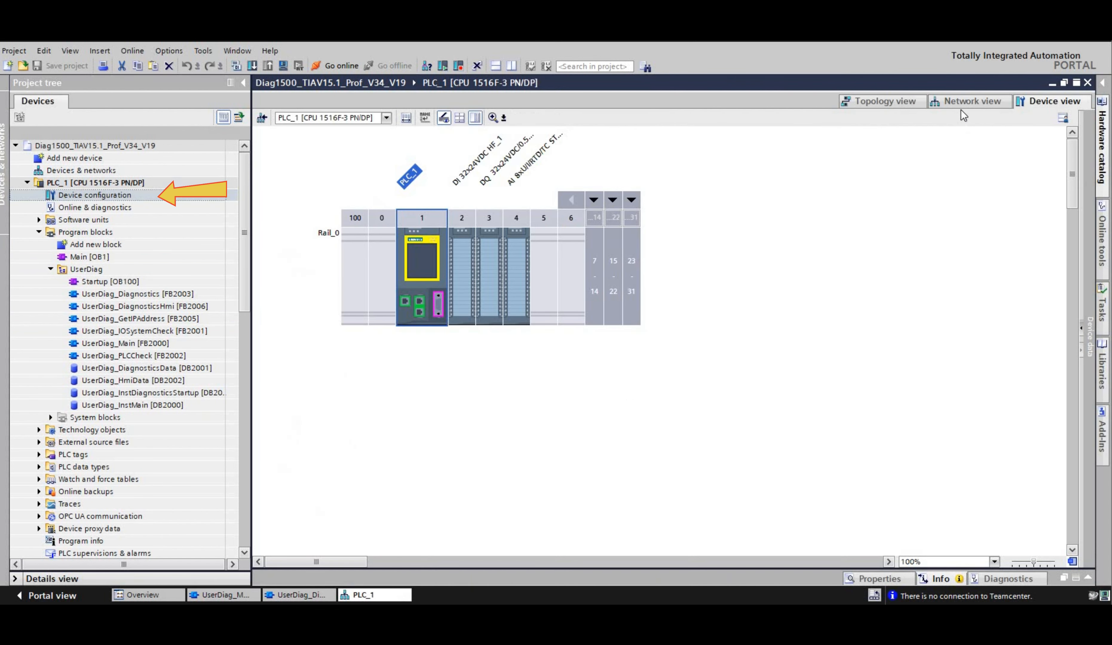
Show the network view of the devices and highlight the PN/IE_1 and PROFIBUS_1 subnets.
{"action": "left_click", "coordinate": [962, 104]}
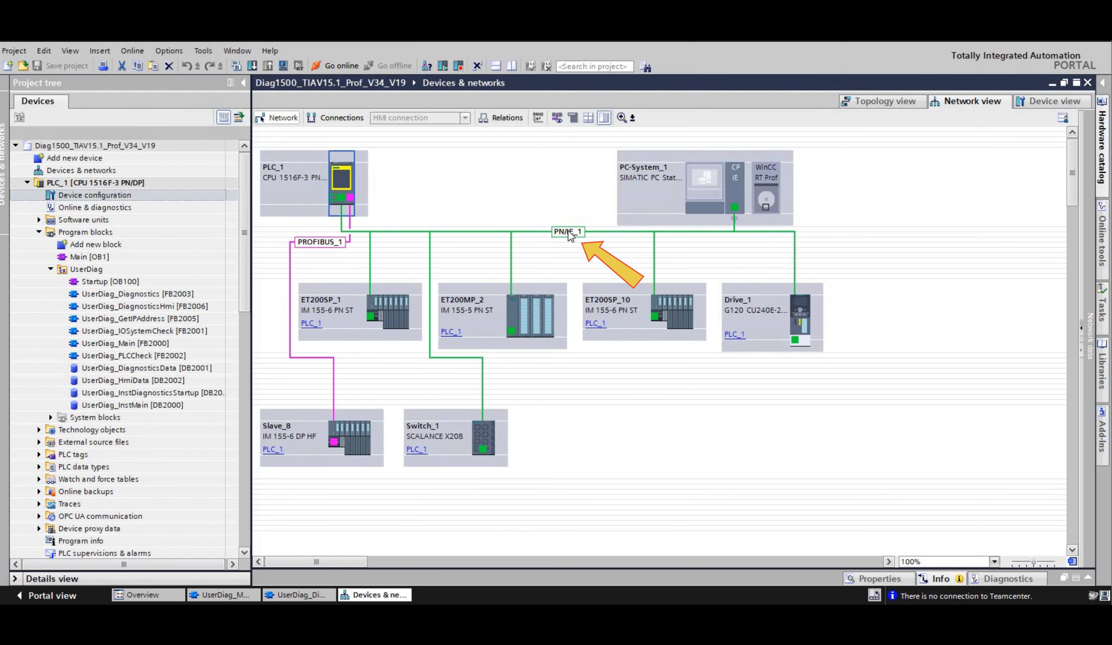
{"action": "left_click", "coordinate": [570, 236]}
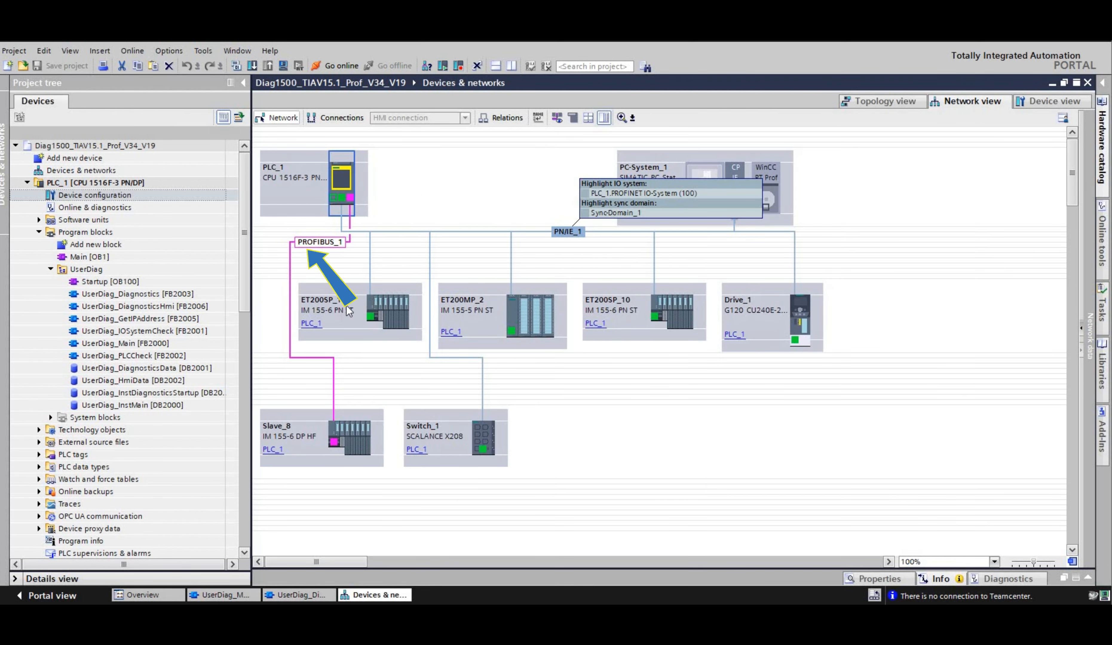
{"action": "left_click", "coordinate": [319, 242]}
Split the editor vertically and inspect the PROFINET and DP master system hardware IDs in UserDiag_Diagnostics beside the network view.
{"action": "left_click", "coordinate": [511, 65]}
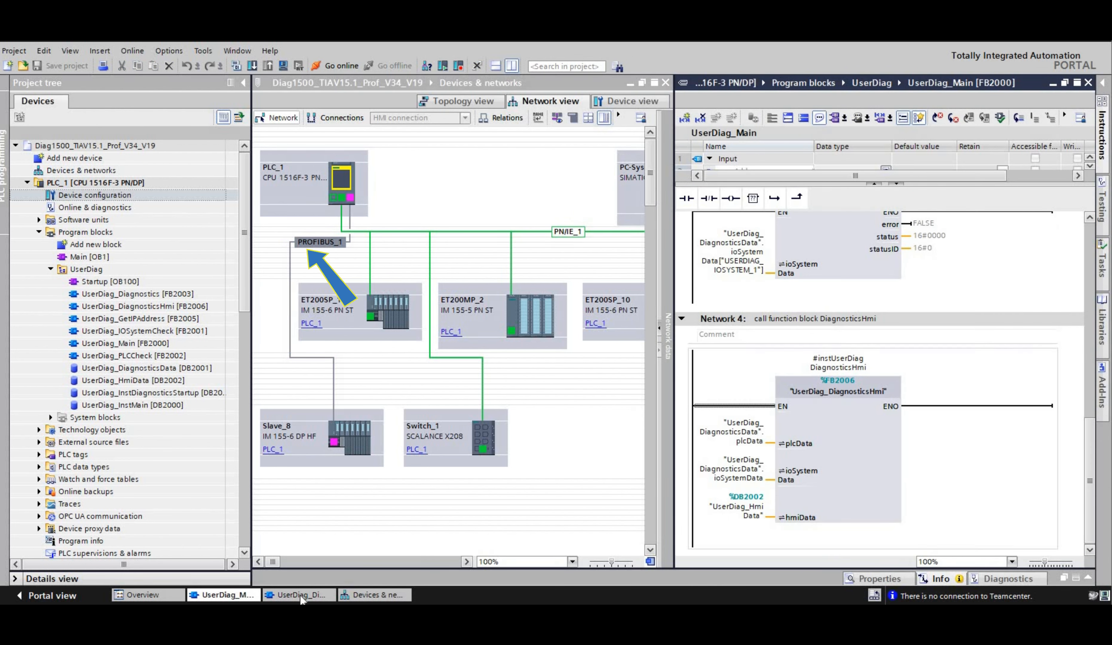
{"action": "left_click", "coordinate": [299, 595]}
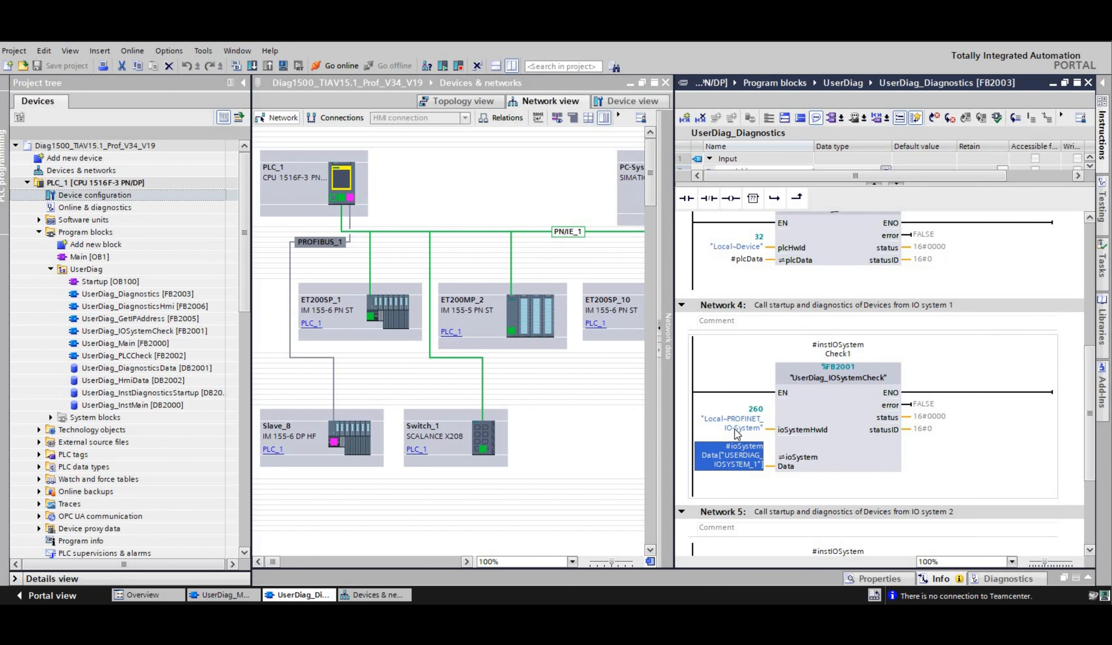
{"action": "left_click", "coordinate": [710, 412]}
{"action": "scroll", "coordinate": [742, 481], "scroll_direction": "down", "scroll_amount": 3}
{"action": "left_click", "coordinate": [743, 482]}
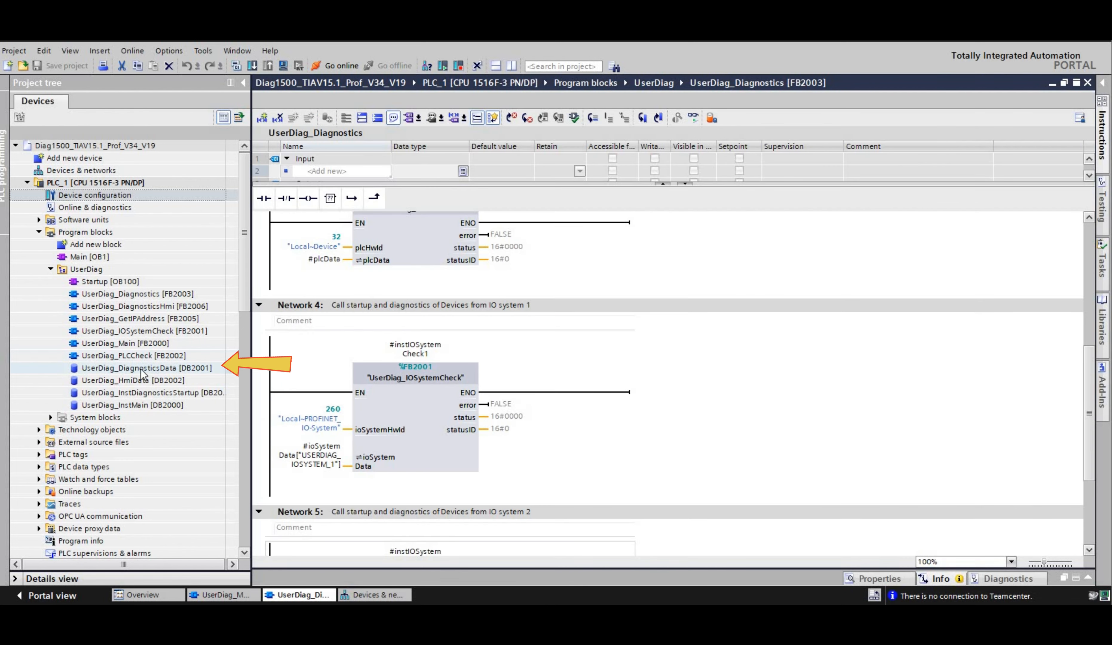
Open UserDiag_DiagnosticsData [DB2001] and expand its plcData and ioSystemData structures to examine their elements.
{"action": "left_click", "coordinate": [141, 367]}
{"action": "left_click", "coordinate": [143, 367]}
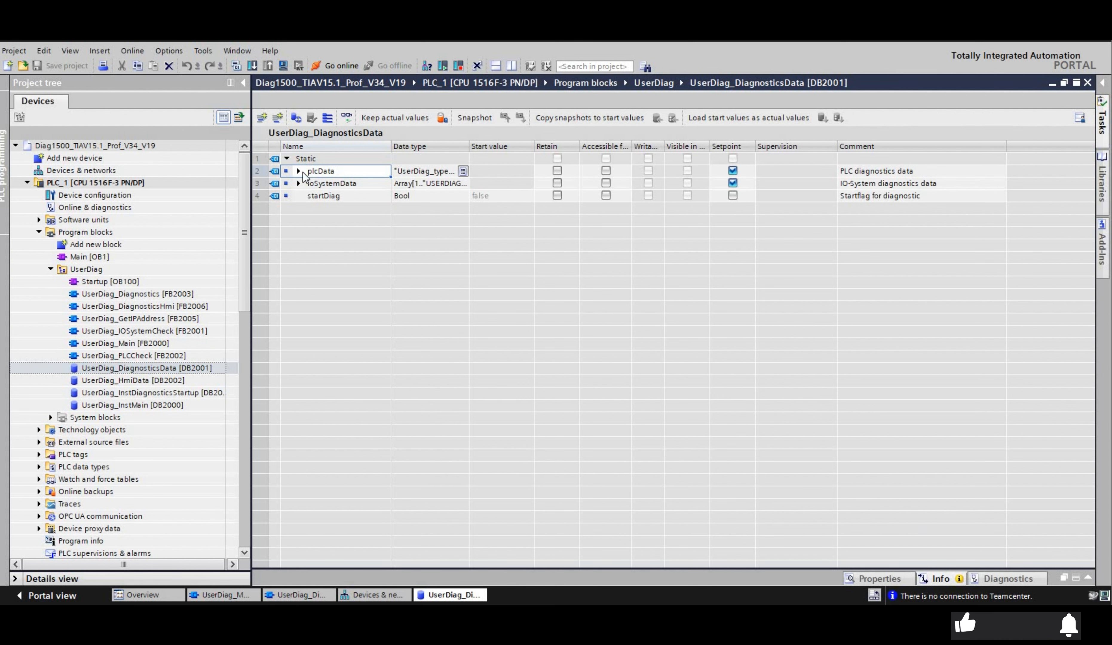
{"action": "key", "text": "Right"}
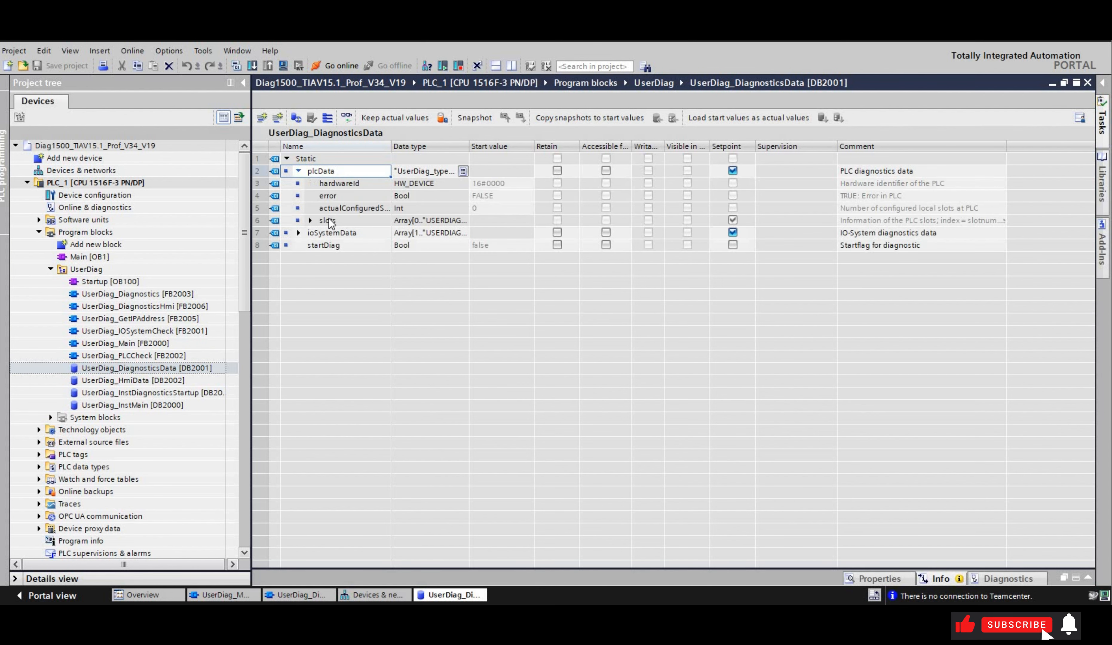
{"action": "key", "text": "Down"}
{"action": "key", "text": "Down"}
{"action": "key", "text": "Down"}
{"action": "key", "text": "Down"}
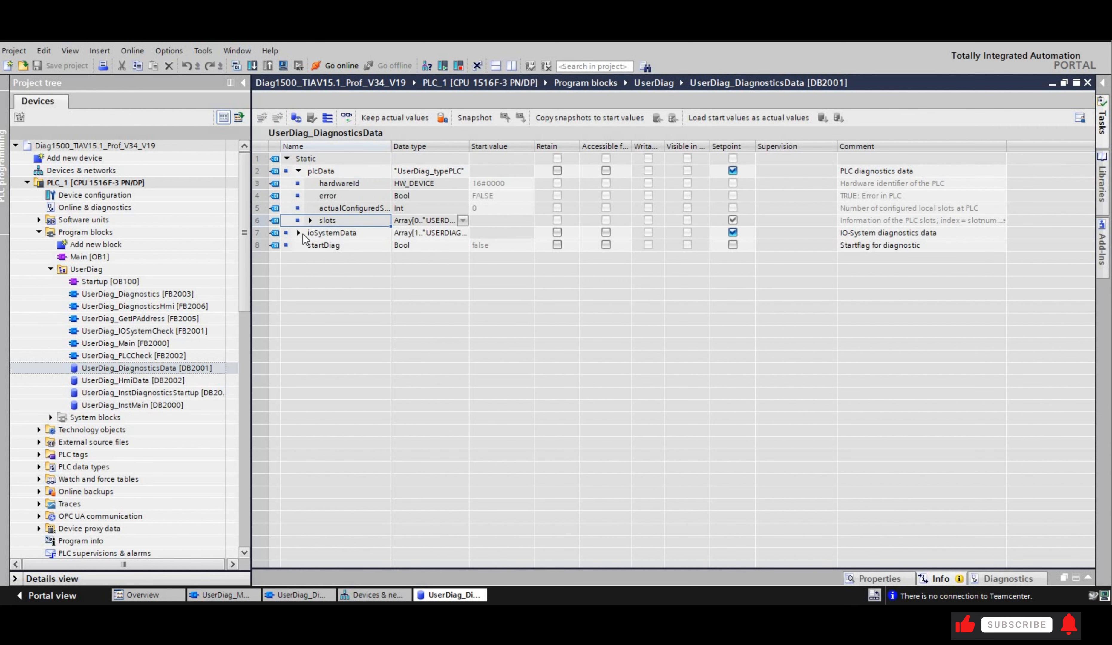
{"action": "key", "text": "Down"}
{"action": "key", "text": "Right"}
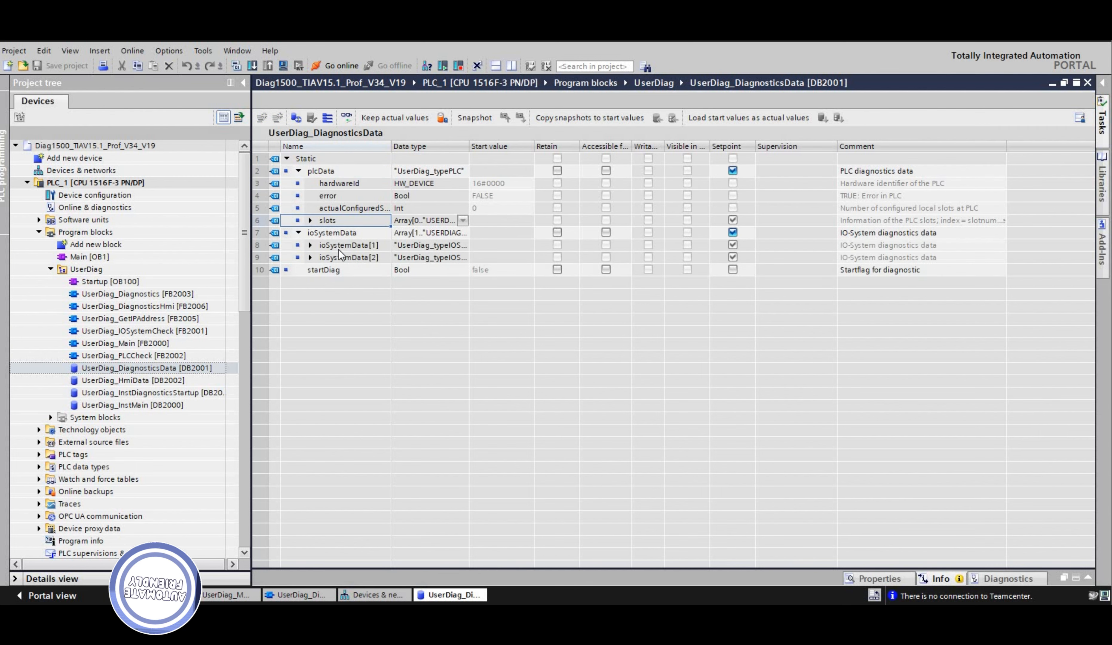
{"action": "key", "text": "Down"}
{"action": "key", "text": "Down"}
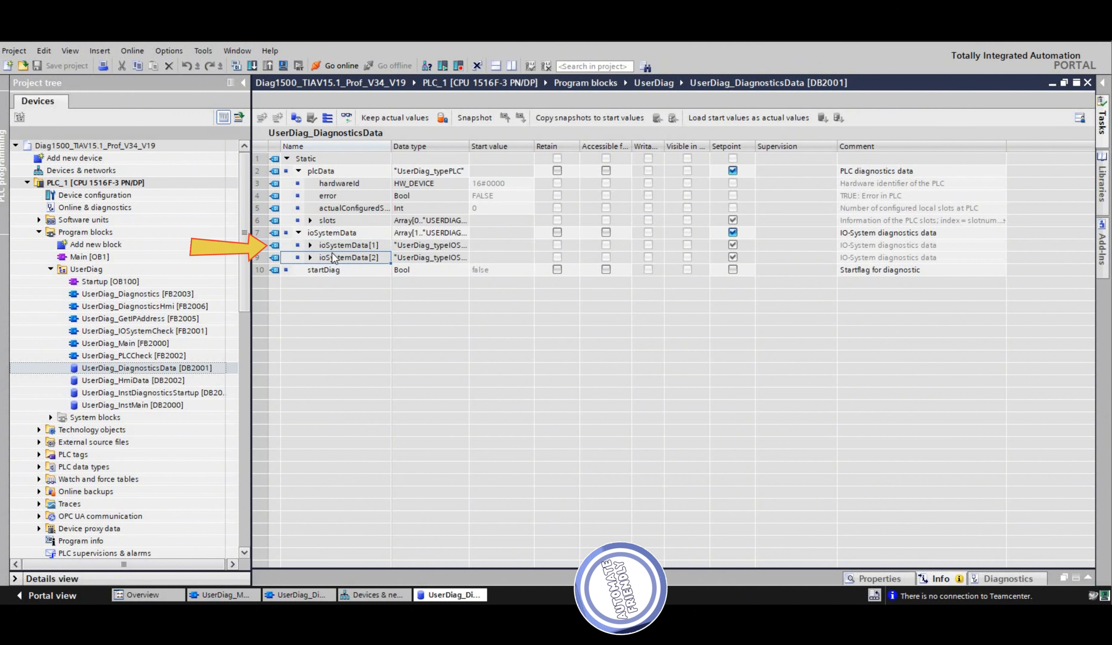
Expand ioSystemData[1] and its devices array, and look through the device entries.
{"action": "left_click", "coordinate": [311, 246]}
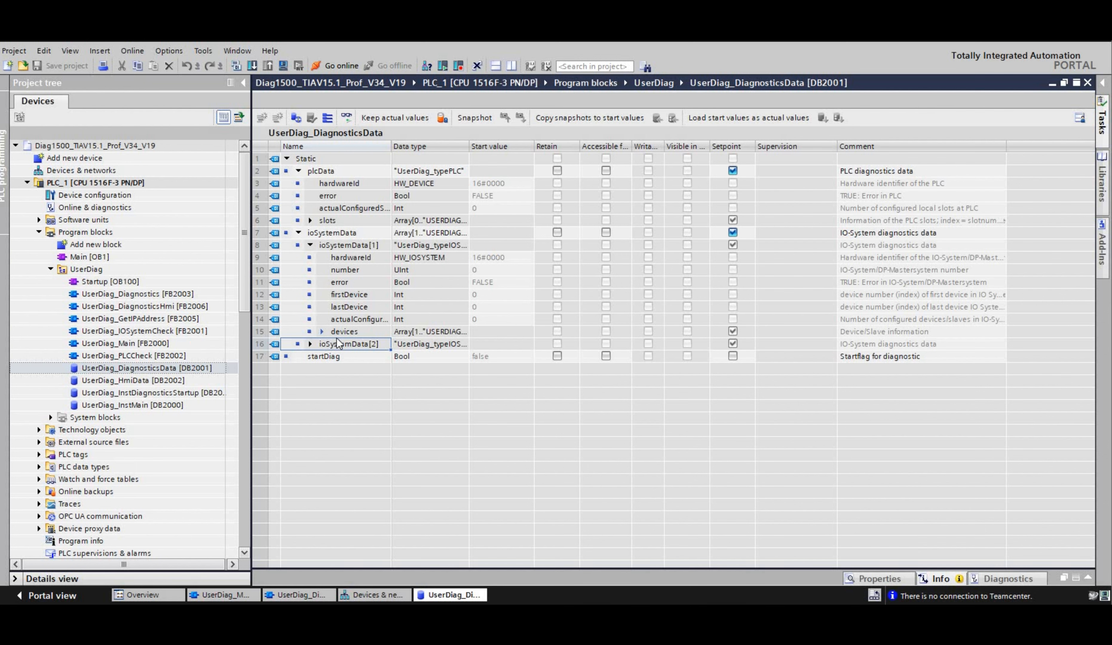
{"action": "double_click", "coordinate": [337, 339]}
{"action": "scroll", "coordinate": [341, 341], "scroll_direction": "down", "scroll_amount": 20}
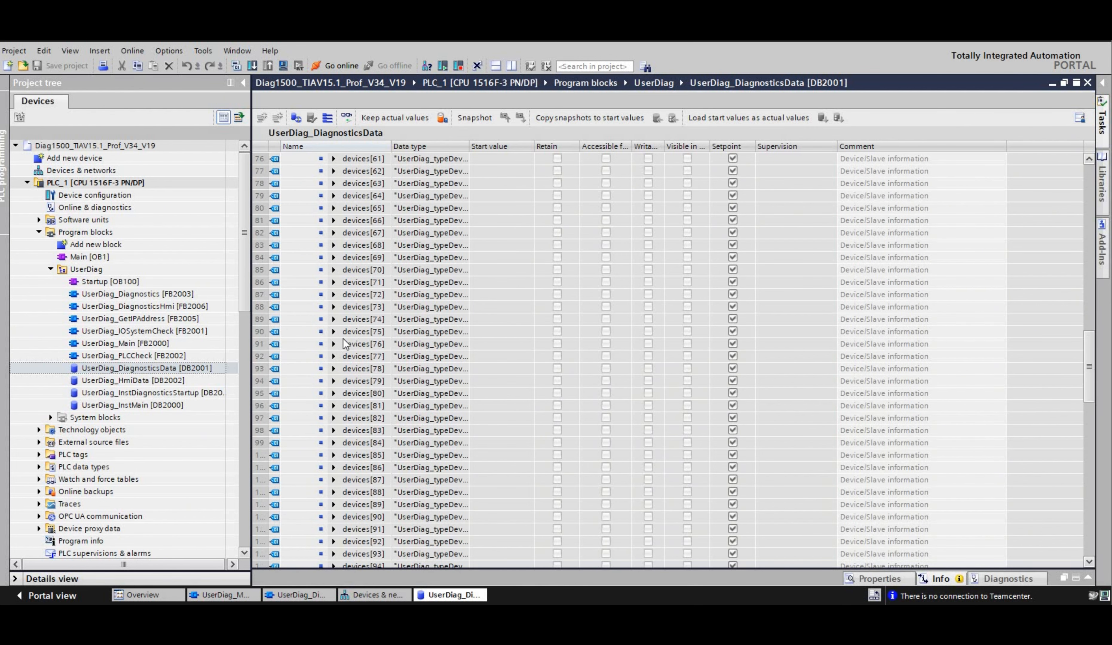
{"action": "scroll", "coordinate": [345, 344], "scroll_direction": "down", "scroll_amount": 18}
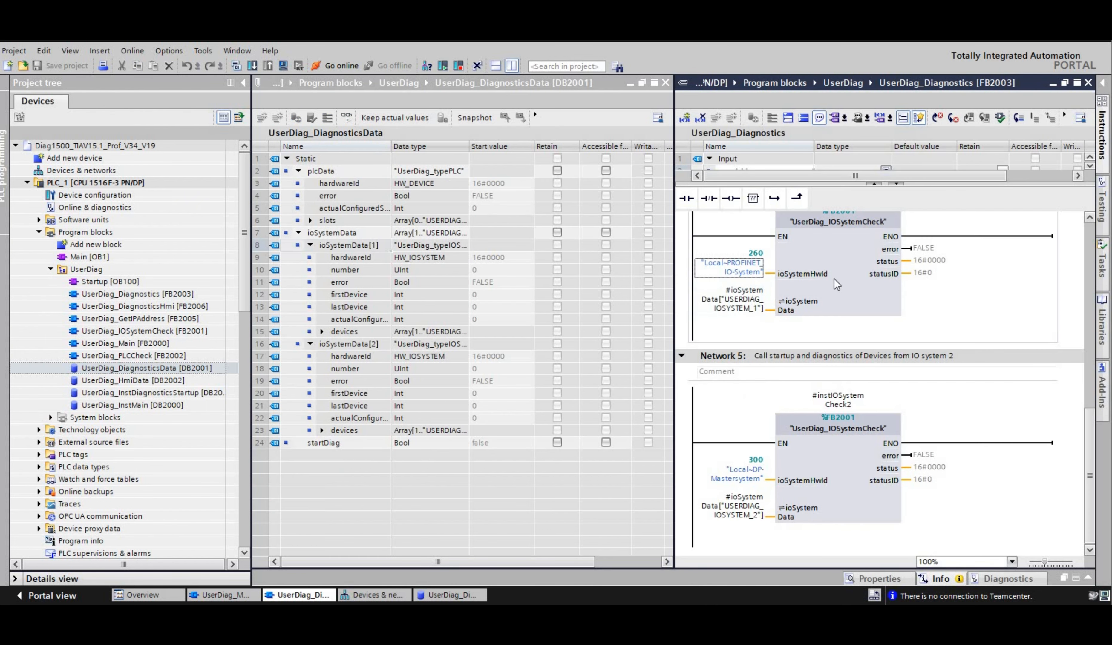
Compare the IO system check calls in Networks 4 and 5 of UserDiag_Diagnostics with the ioSystemData entries of the data block.
{"action": "scroll", "coordinate": [772, 463], "scroll_direction": "up", "scroll_amount": 3}
{"action": "scroll", "coordinate": [770, 501], "scroll_direction": "down", "scroll_amount": 3}
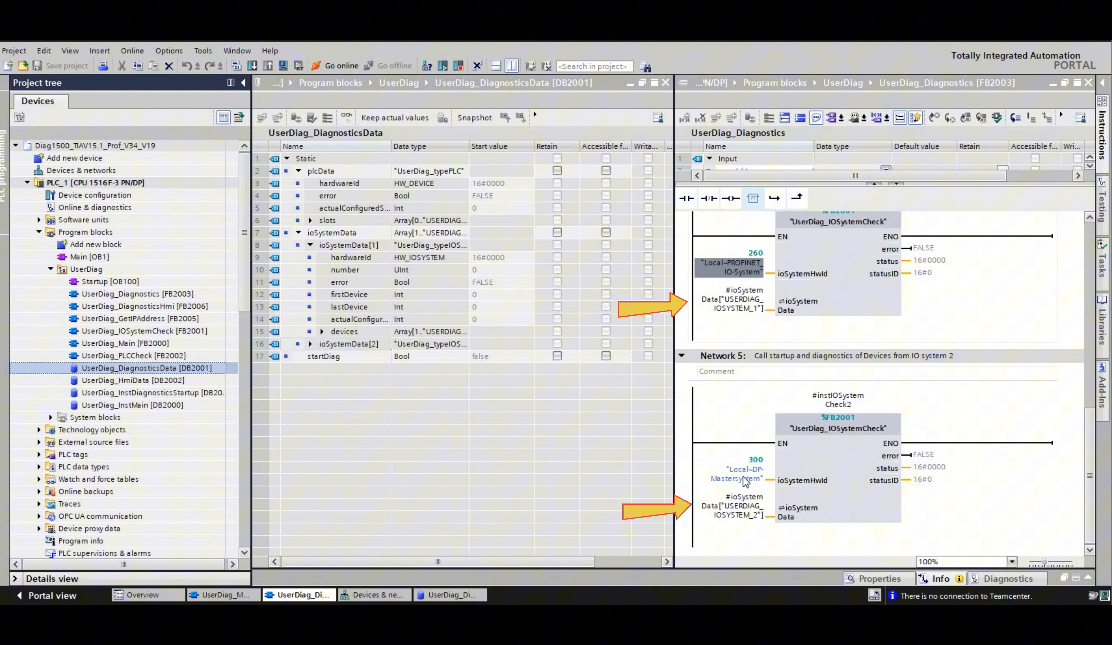
{"action": "left_click", "coordinate": [746, 481]}
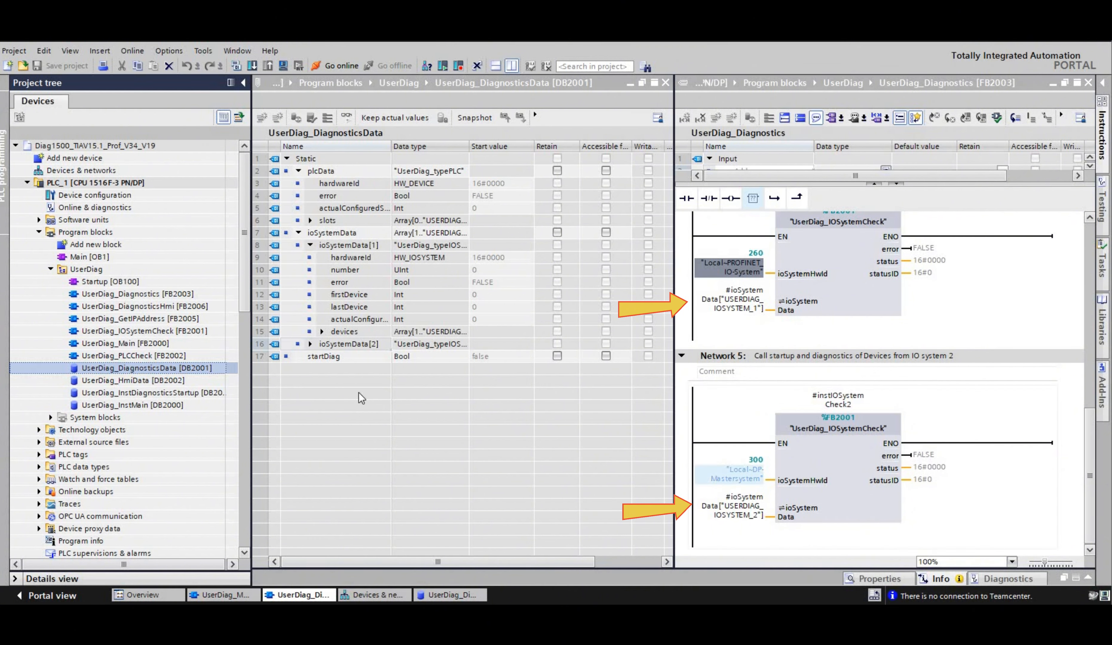
Open the UserDiag_Constants table from PLC_1's PLC tags and examine its user constants, including the devices-per-IO-system limit.
{"action": "left_click", "coordinate": [48, 456]}
{"action": "key", "text": "Right"}
{"action": "key", "text": "Right"}
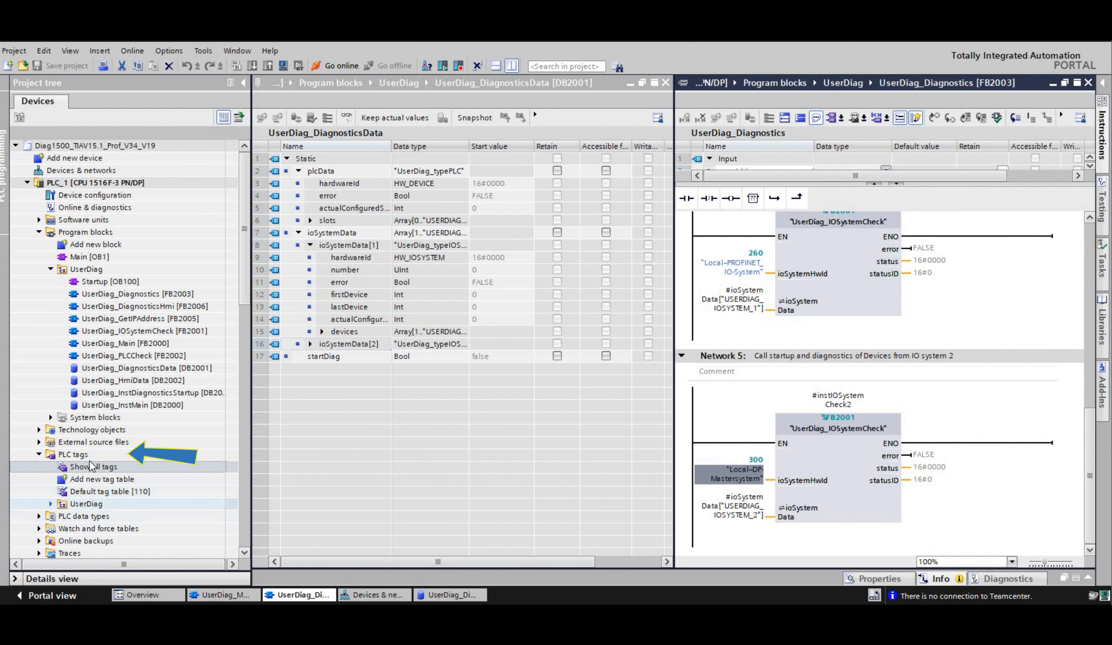
{"action": "left_click", "coordinate": [50, 504]}
{"action": "scroll", "coordinate": [93, 447], "scroll_direction": "down", "scroll_amount": 2}
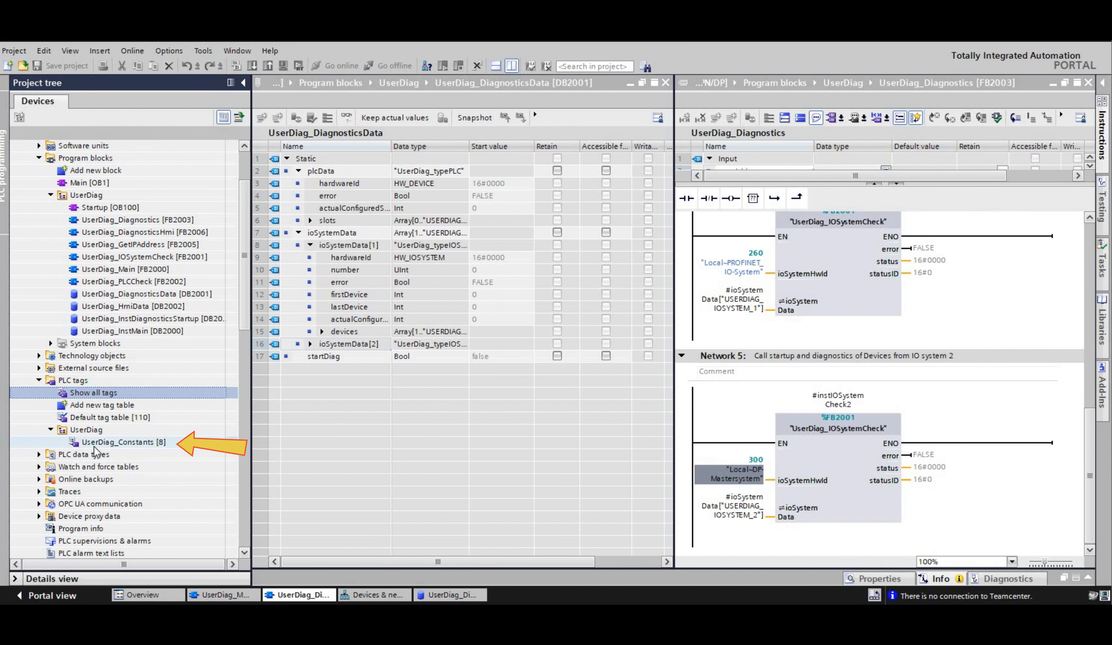
{"action": "double_click", "coordinate": [94, 446]}
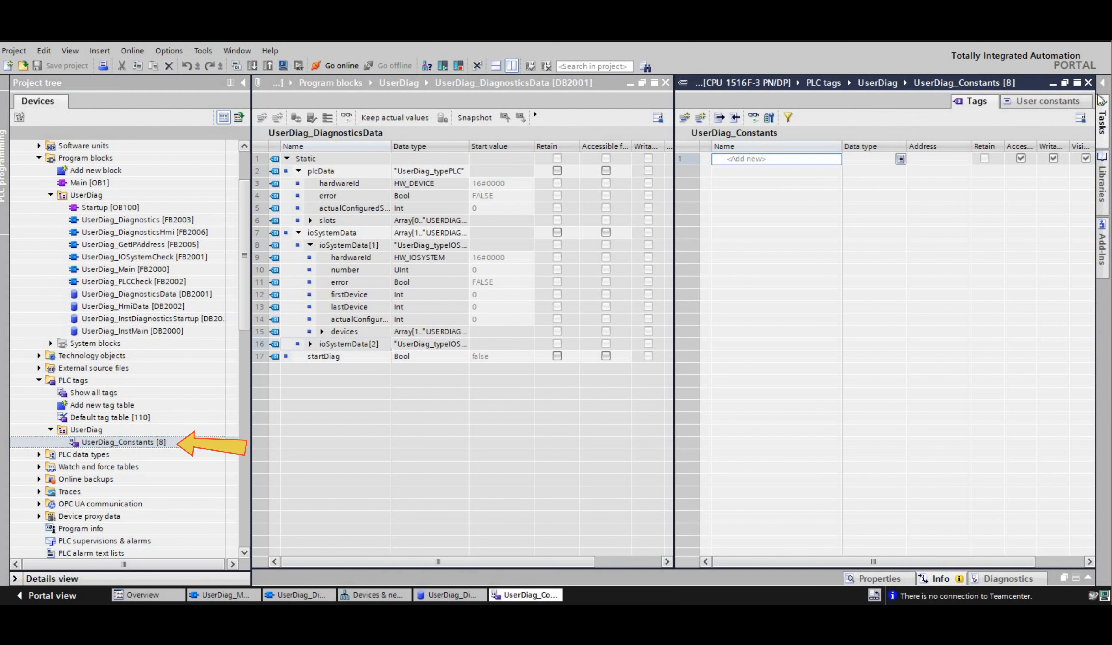
{"action": "left_click", "coordinate": [1068, 103]}
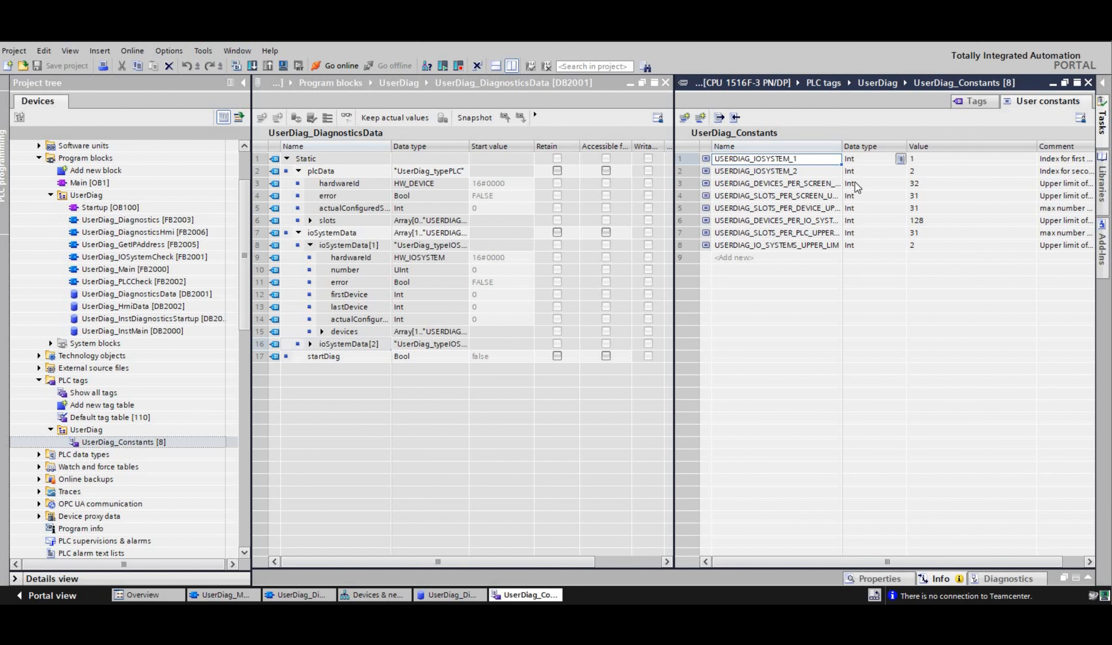
{"action": "left_click", "coordinate": [921, 220]}
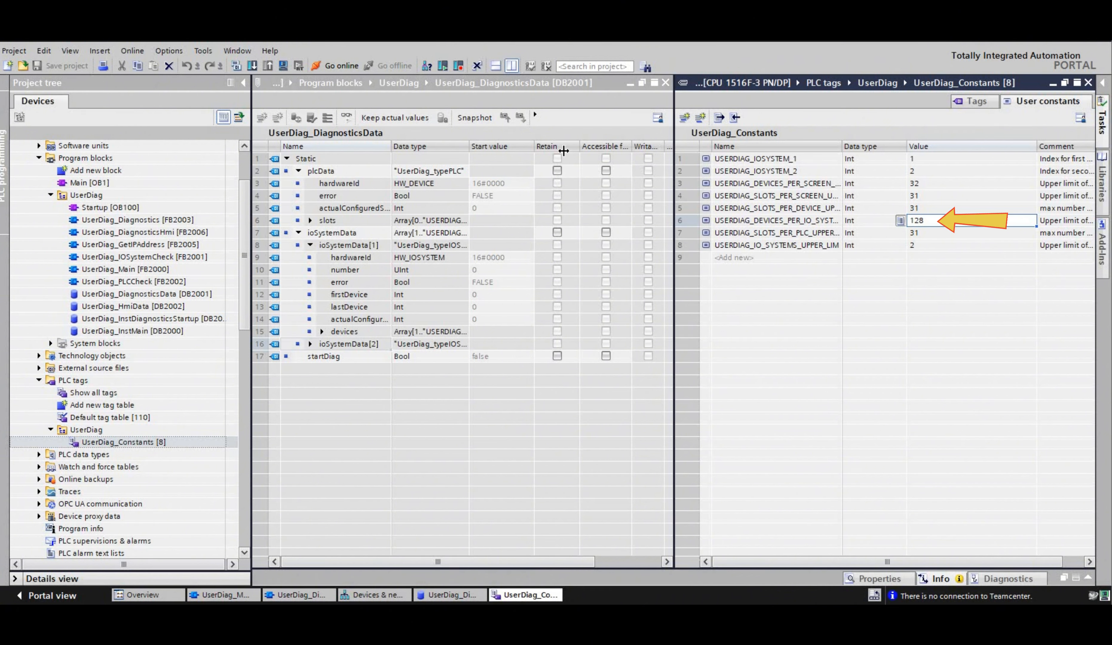
Widen the Data type column of UserDiag_DiagnosticsData and check the devices and slots arrays of ioSystemData[1] against the constants.
{"action": "left_click", "coordinate": [508, 238]}
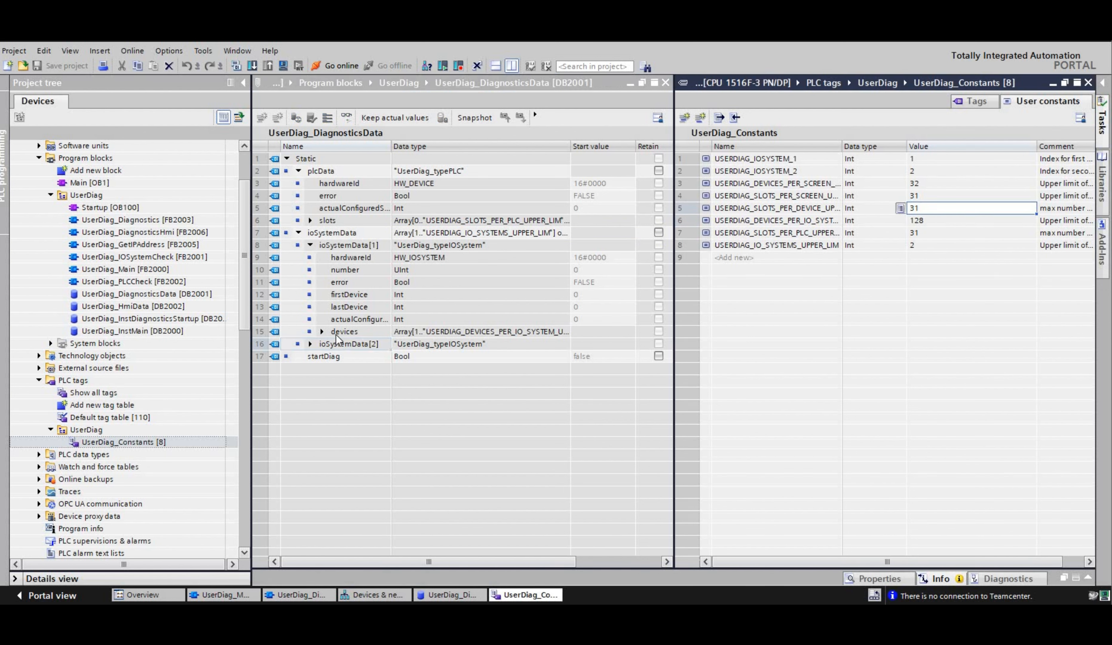
{"action": "left_click", "coordinate": [322, 332]}
{"action": "scroll", "coordinate": [395, 393], "scroll_direction": "down", "scroll_amount": 2}
{"action": "left_click", "coordinate": [345, 443]}
{"action": "scroll", "coordinate": [505, 152], "scroll_direction": "down", "scroll_amount": 4}
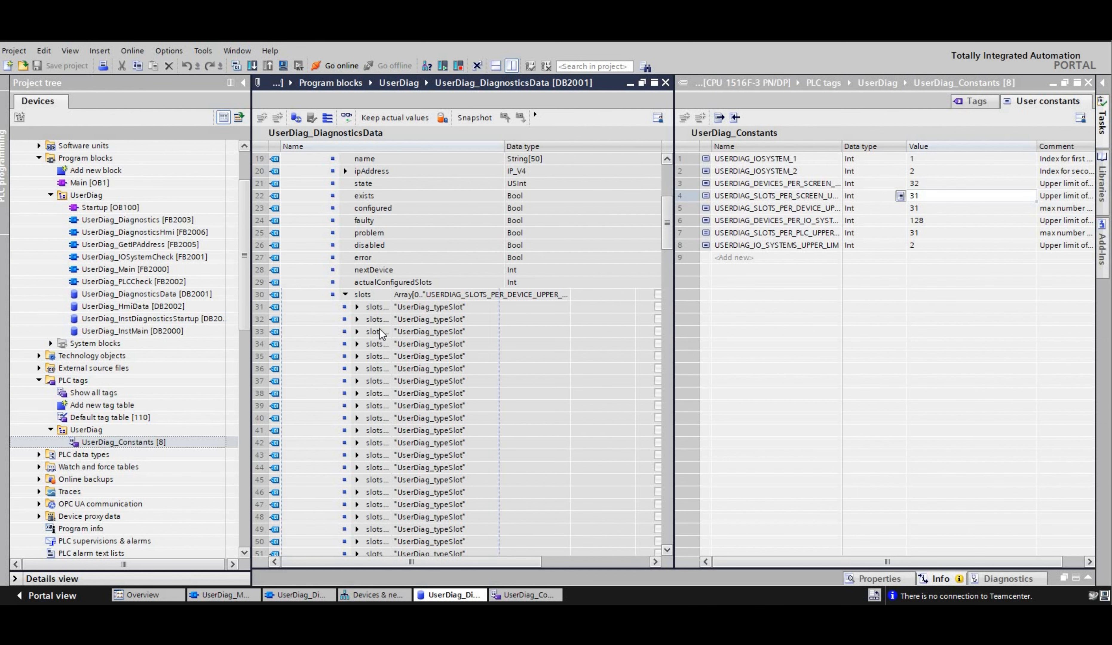
{"action": "scroll", "coordinate": [379, 328], "scroll_direction": "down", "scroll_amount": 4}
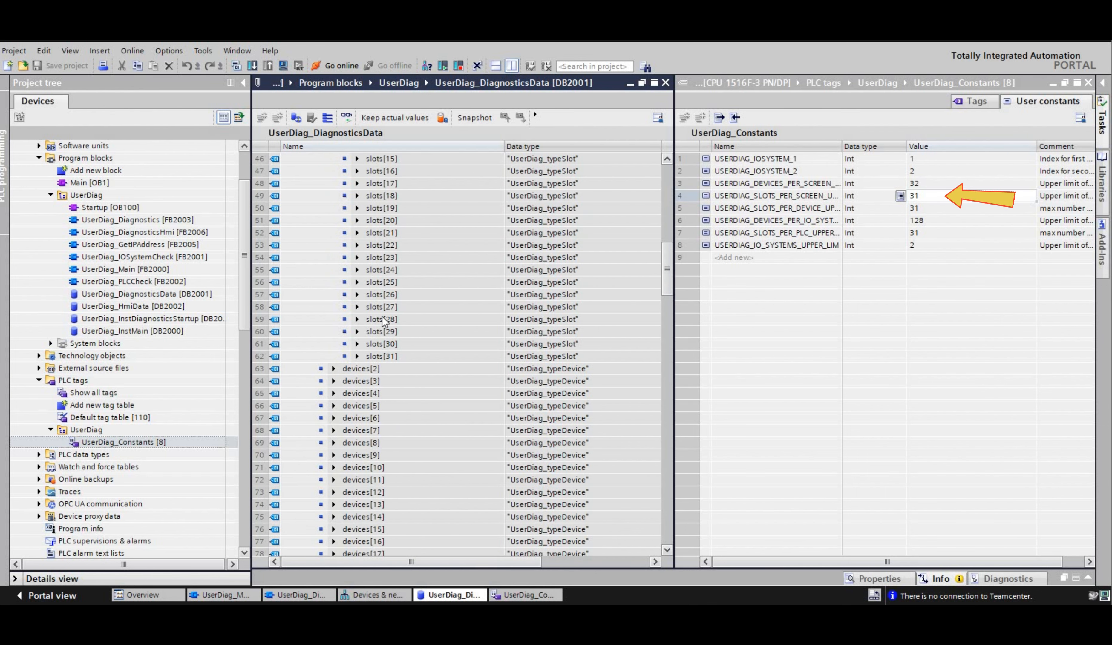
Collapse the slots and devices arrays of ioSystemData[1] and expand ioSystemData[2].
{"action": "scroll", "coordinate": [382, 317], "scroll_direction": "up", "scroll_amount": 8}
{"action": "left_click", "coordinate": [334, 232]}
{"action": "scroll", "coordinate": [310, 245], "scroll_direction": "up", "scroll_amount": 3}
{"action": "left_click", "coordinate": [322, 332]}
{"action": "left_click", "coordinate": [310, 344]}
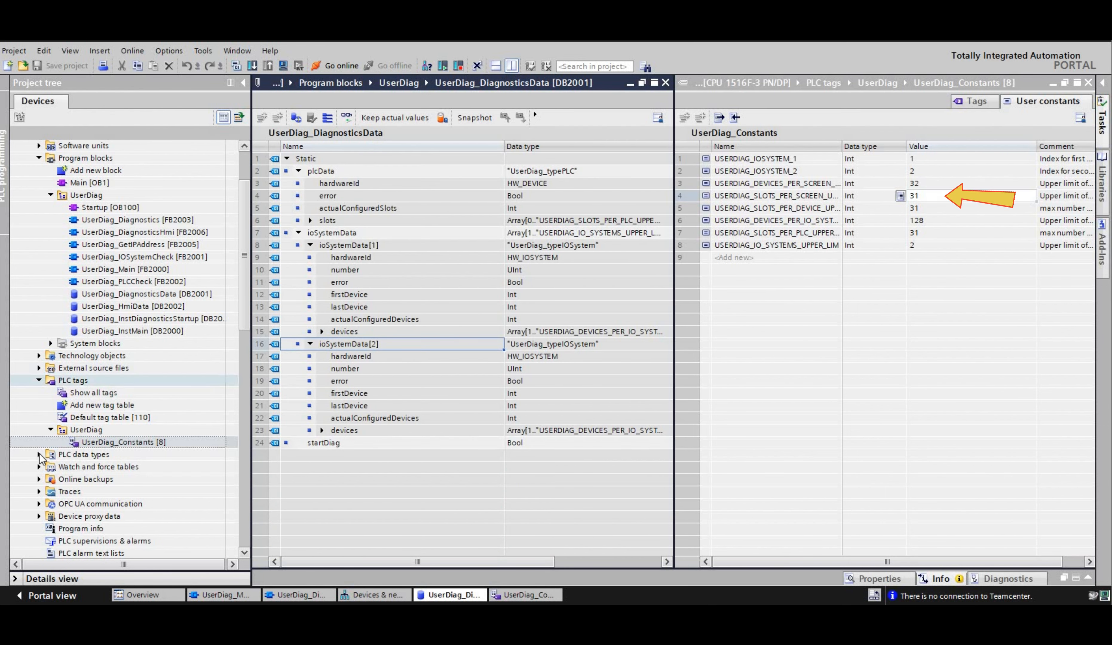
Expand the UserDiag group of the PLC data types and open UserDiag_typePLC beside the data block.
{"action": "left_click", "coordinate": [39, 455]}
{"action": "left_click", "coordinate": [50, 479]}
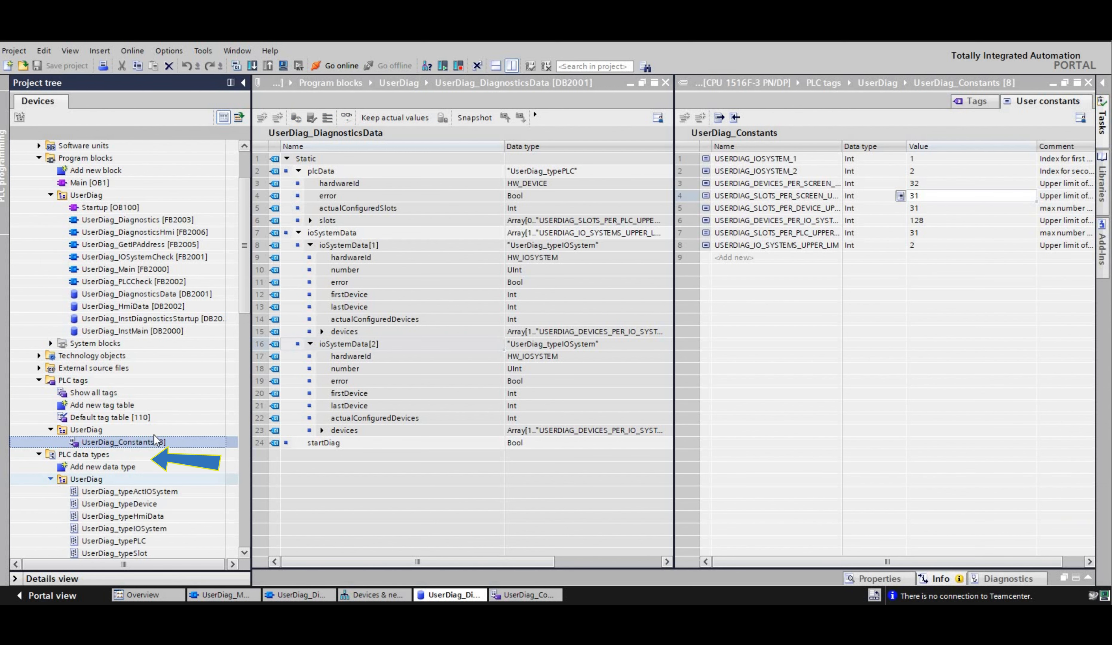
{"action": "scroll", "coordinate": [133, 443], "scroll_direction": "down", "scroll_amount": 3}
{"action": "left_click", "coordinate": [146, 417]}
{"action": "key", "text": "Down"}
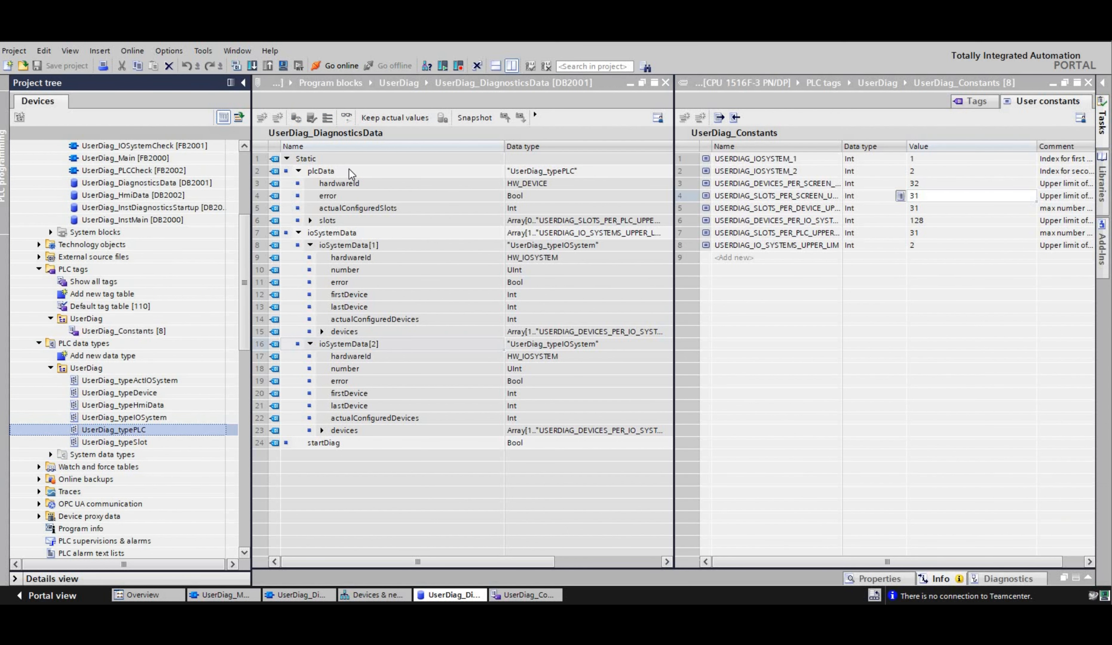
{"action": "double_click", "coordinate": [175, 433]}
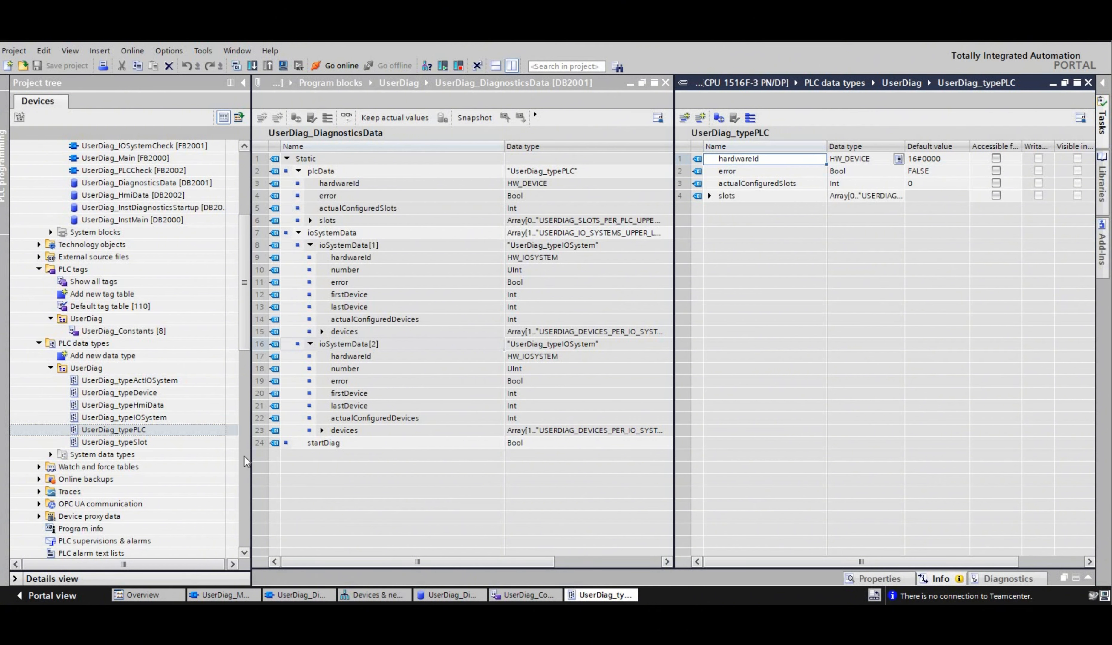
Open the UserDiag_typeIOSystem and UserDiag_typeDevice data types and compare the latter with the expanded devices array of ioSystemData[1].
{"action": "key", "text": "Up"}
{"action": "key", "text": "Return"}
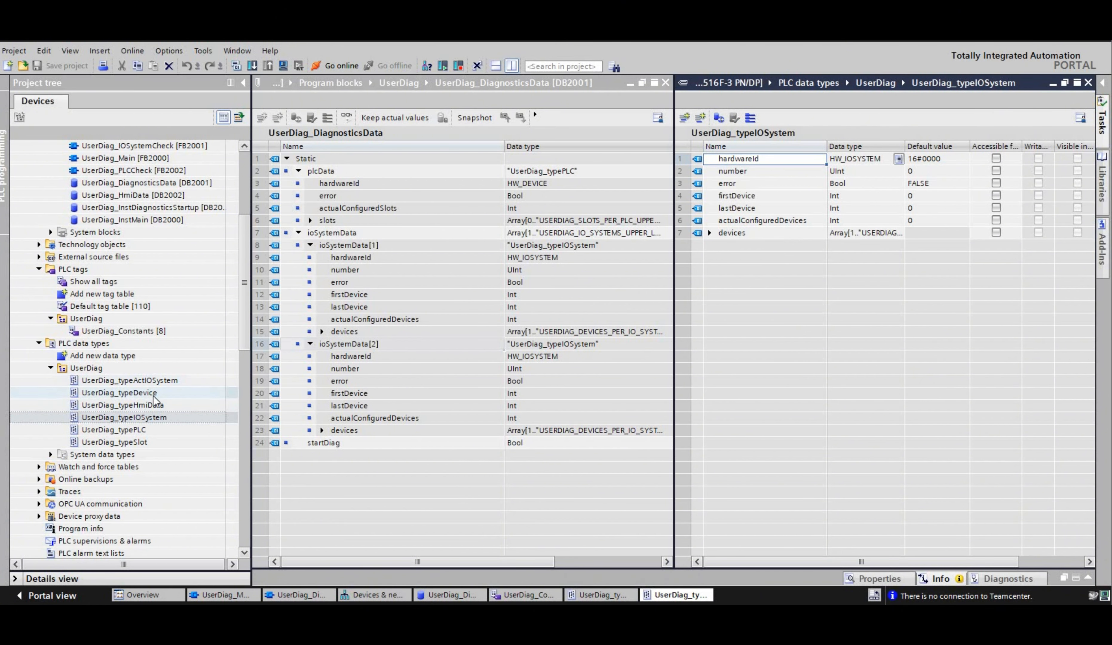
{"action": "key", "text": "Up"}
{"action": "key", "text": "Up"}
{"action": "key", "text": "Return"}
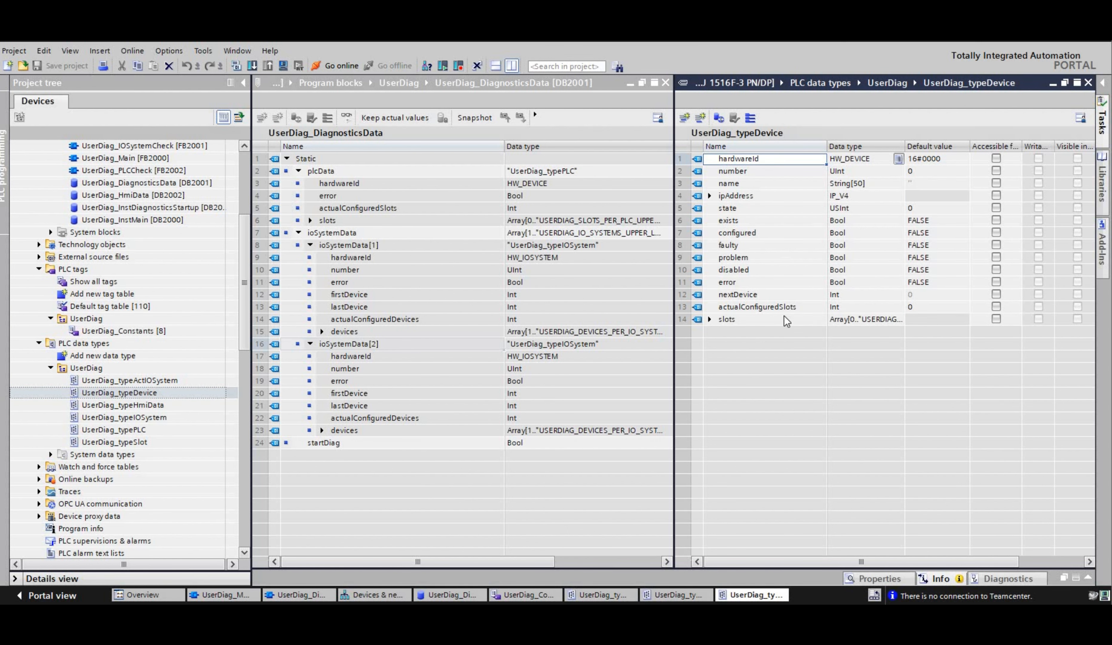
{"action": "left_click", "coordinate": [324, 333]}
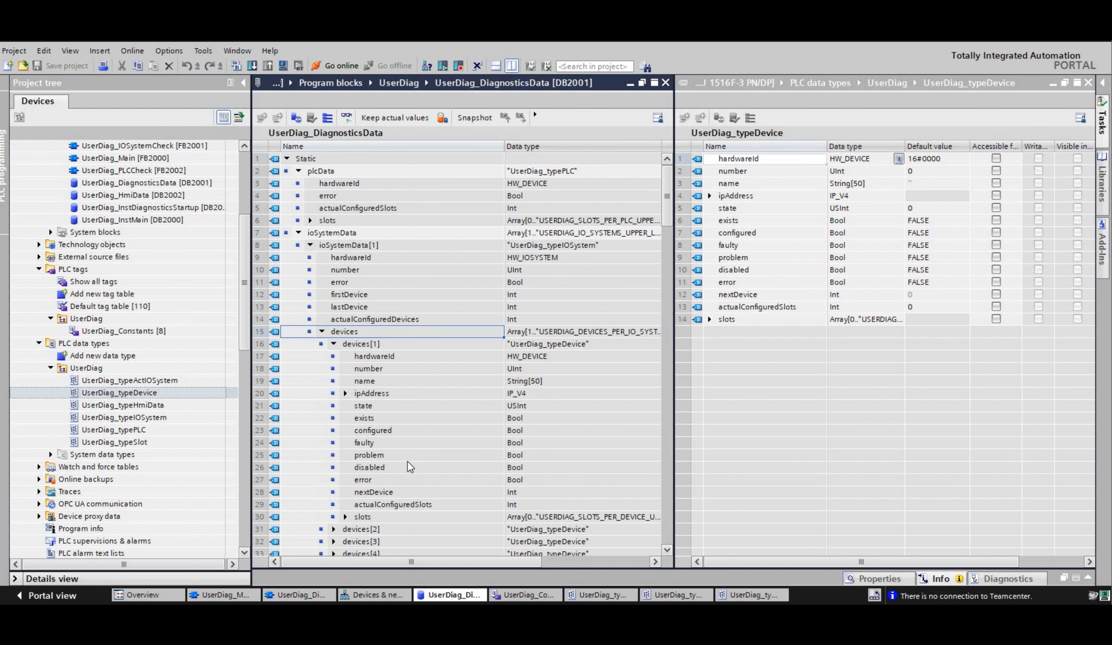
Select PLC_1 in the project tree, remove the vertical editor split and show UserDiag_DiagnosticsData alone.
{"action": "left_click_drag", "start_coordinate": [245, 256], "coordinate": [243, 200]}
{"action": "left_click", "coordinate": [160, 182]}
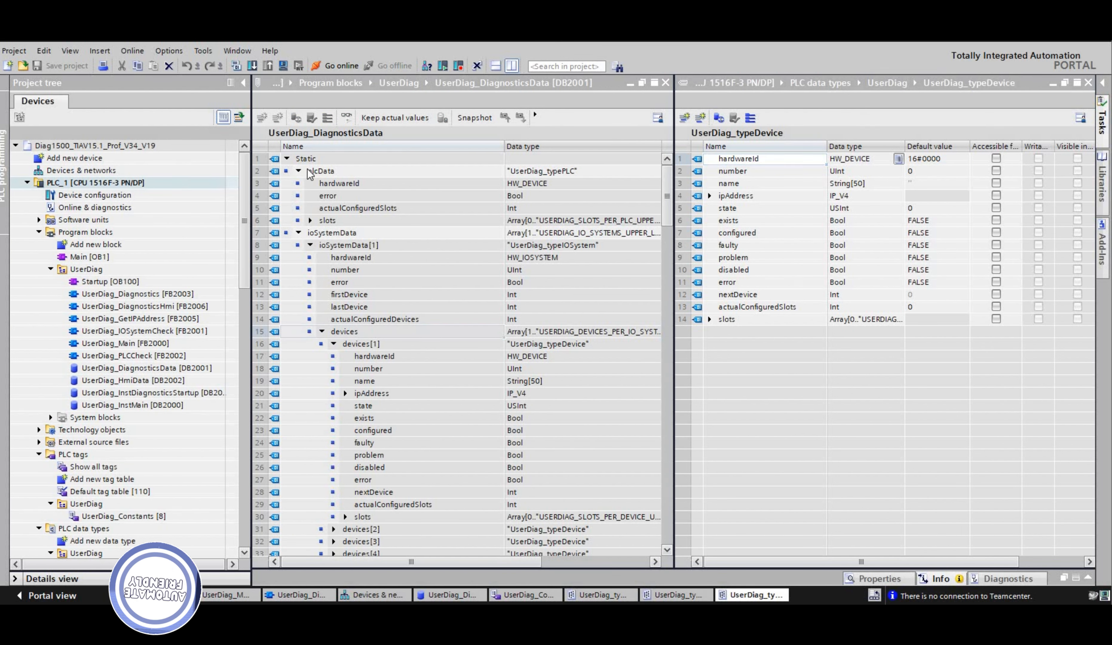
{"action": "left_click", "coordinate": [374, 595]}
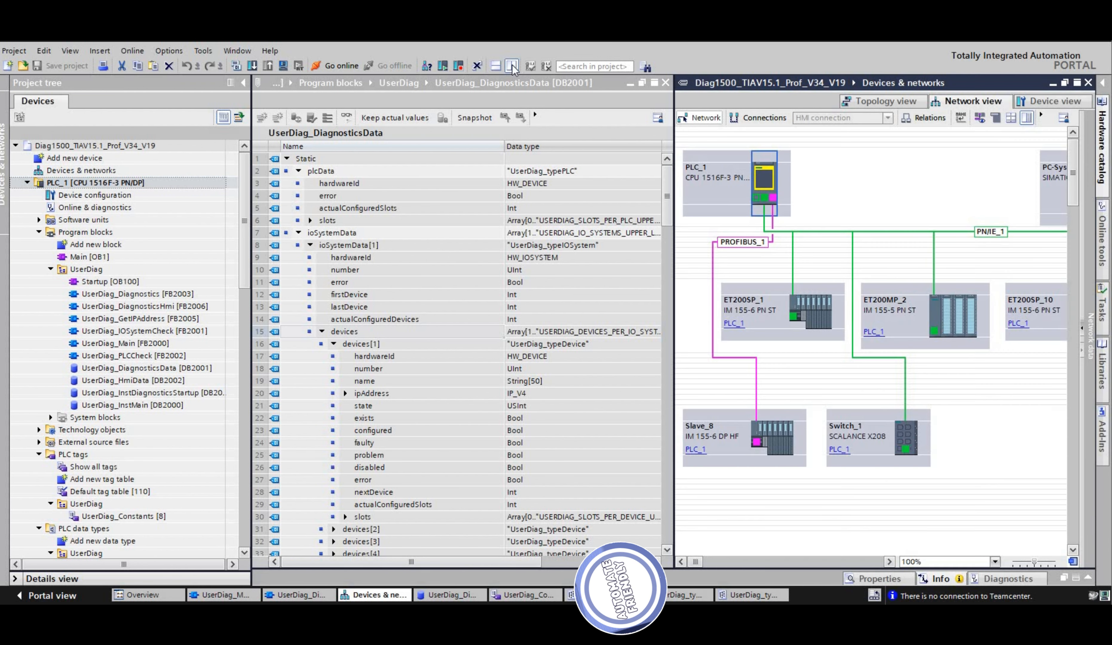
{"action": "left_click", "coordinate": [512, 65]}
{"action": "left_click", "coordinate": [450, 595]}
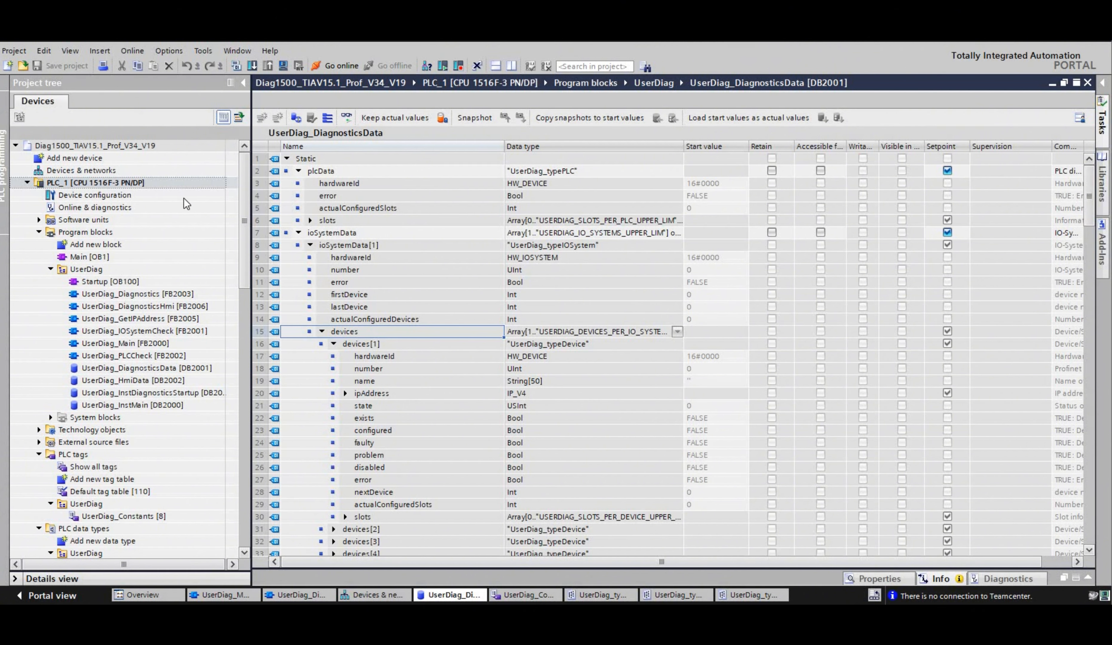
Start the S7-PLCSIM simulation for PLC_1 and enable simulation support during block compilation.
{"action": "left_click", "coordinate": [252, 65]}
{"action": "left_click", "coordinate": [280, 63]}
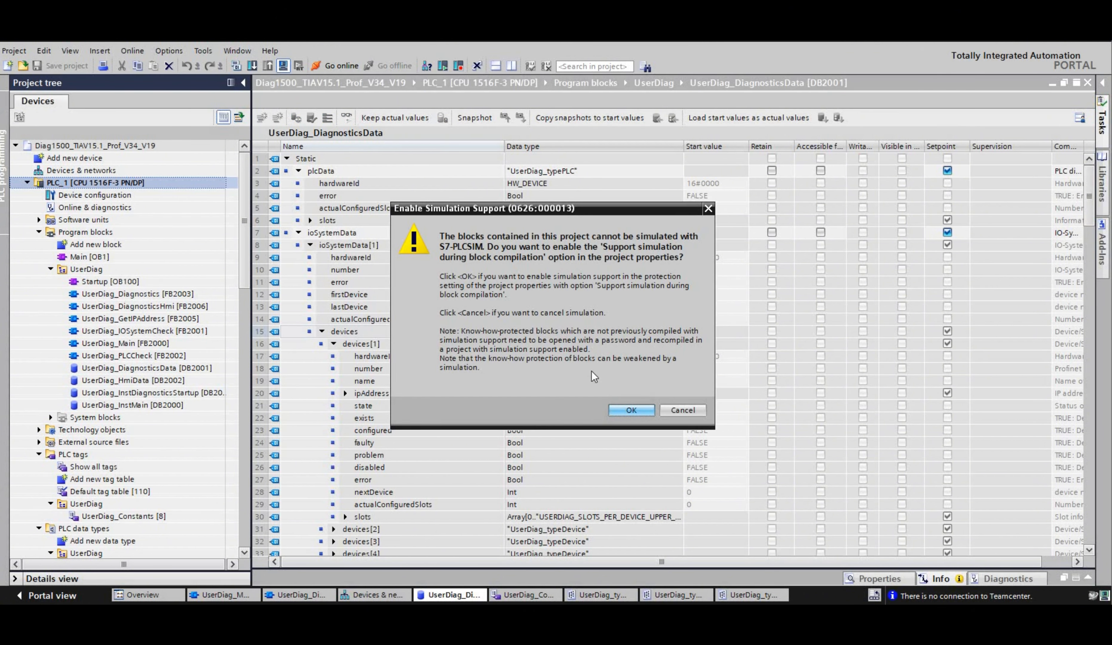
{"action": "key", "text": "Return"}
{"action": "key", "text": "Return"}
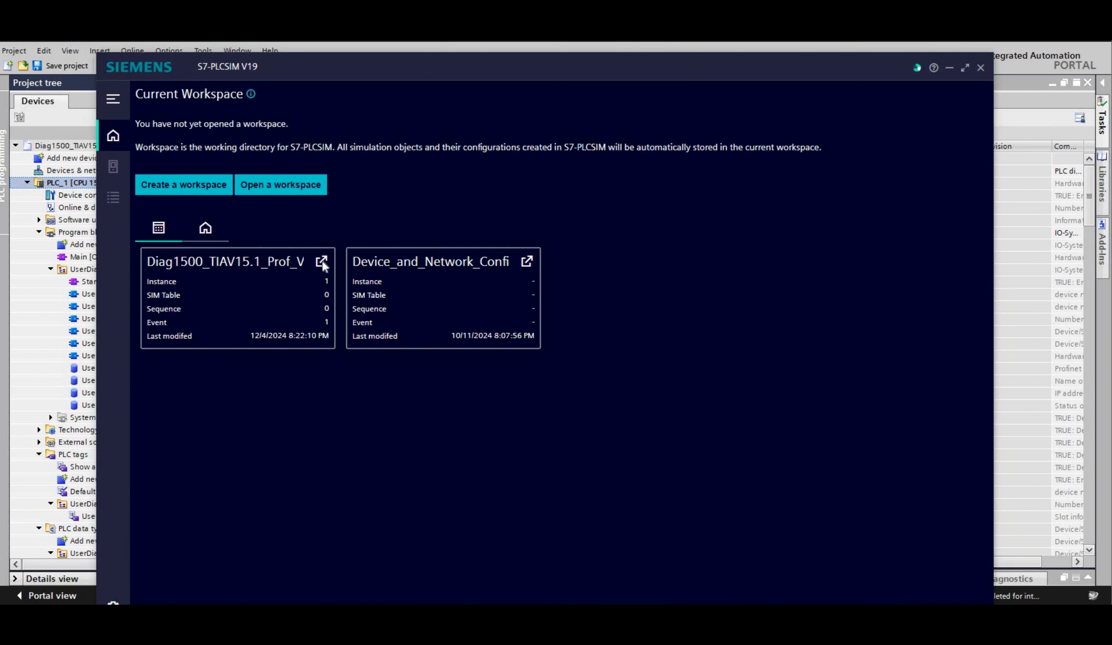
Open the existing Diag1500_TIAV15.1_Prof_V34_V19 workspace and power on its STEP7 Instance_1.
{"action": "left_click", "coordinate": [322, 262]}
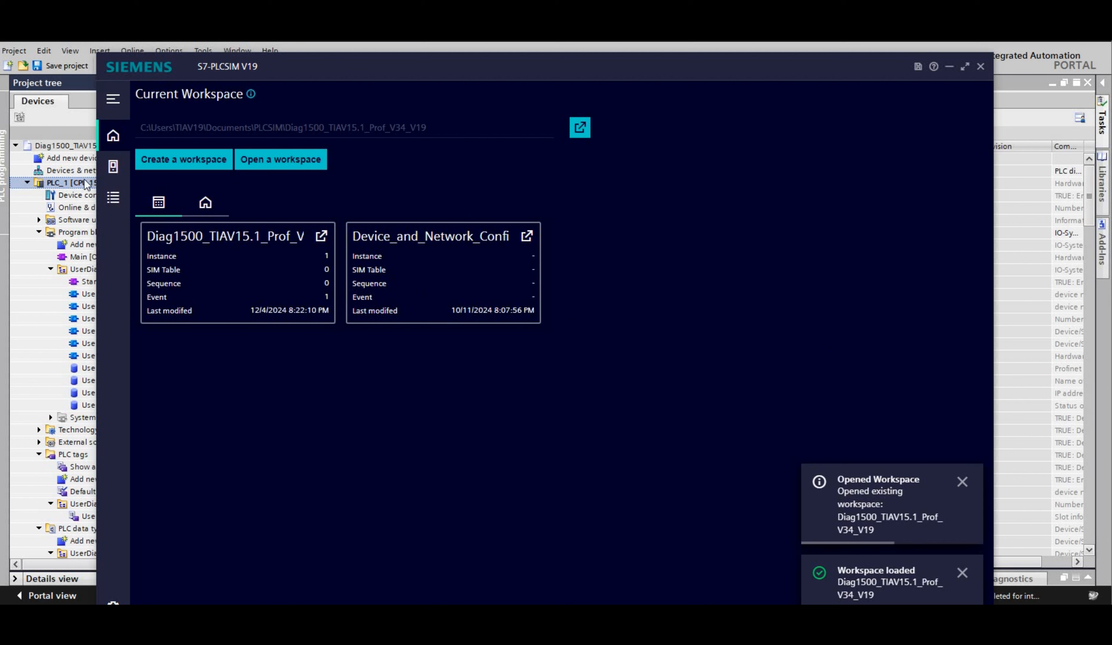
{"action": "left_click", "coordinate": [113, 166]}
{"action": "left_click", "coordinate": [316, 174]}
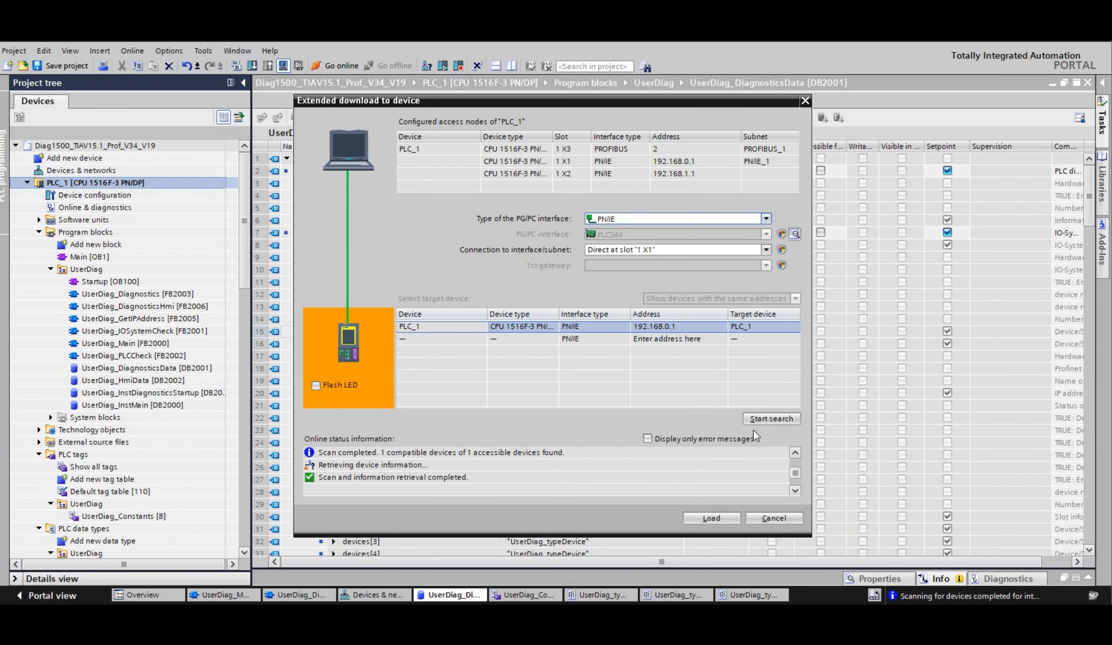
Download PLC_1 to the simulated CPU at 192.168.0.1, finish the load and switch STEP7 Instance_1 to RUN in S7-PLCSIM.
{"action": "left_click", "coordinate": [728, 519]}
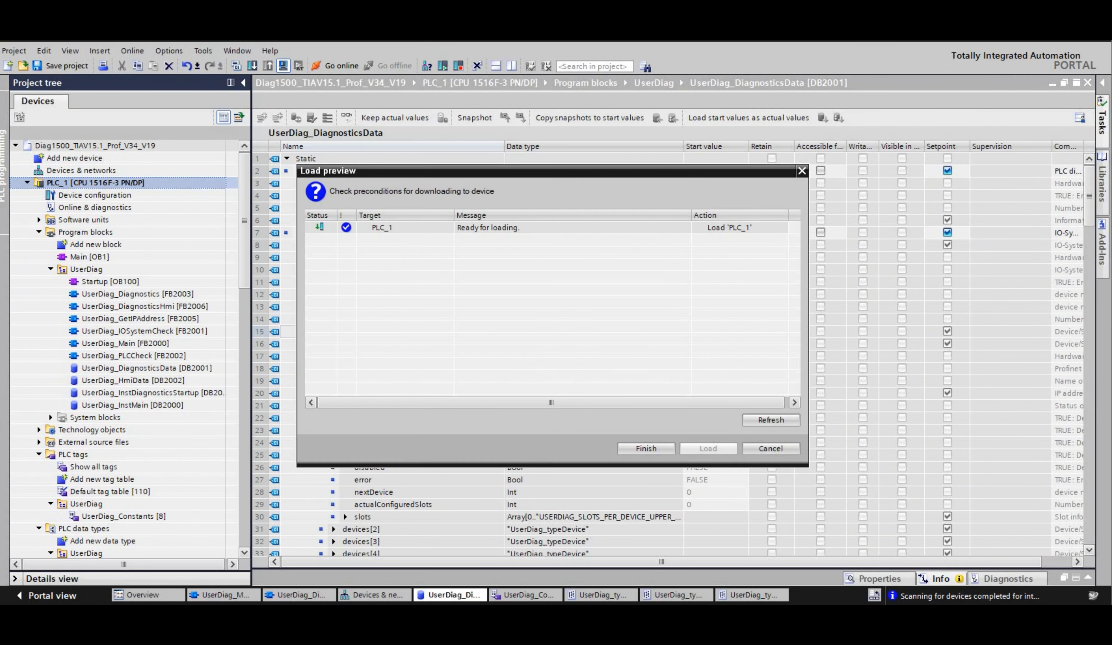
{"action": "left_click", "coordinate": [709, 449]}
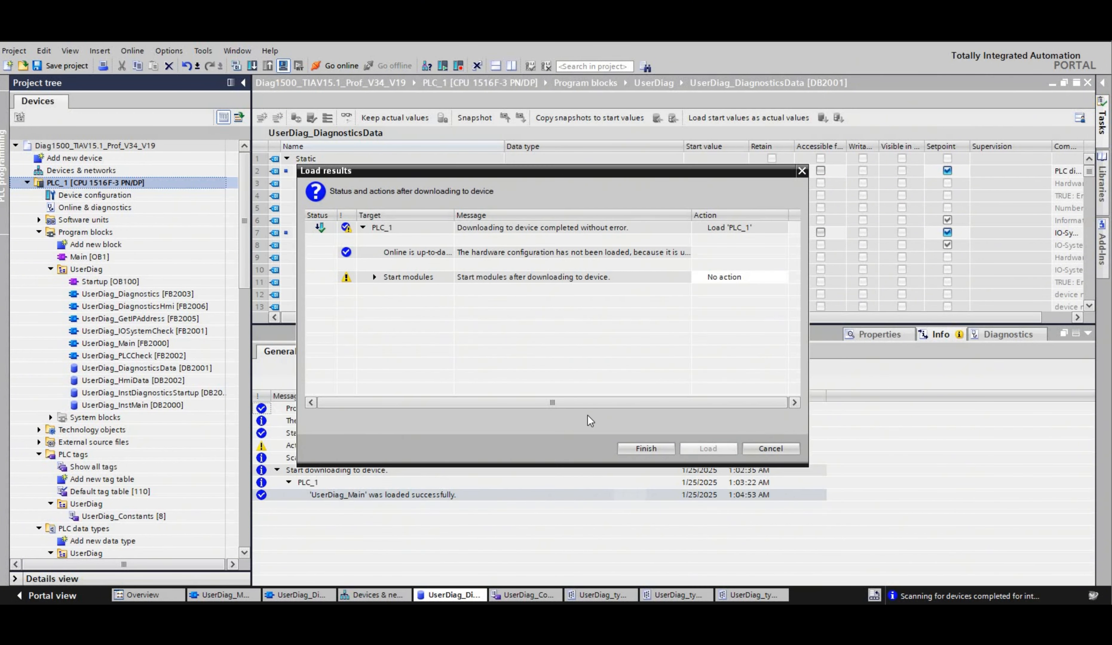
{"action": "left_click", "coordinate": [637, 447]}
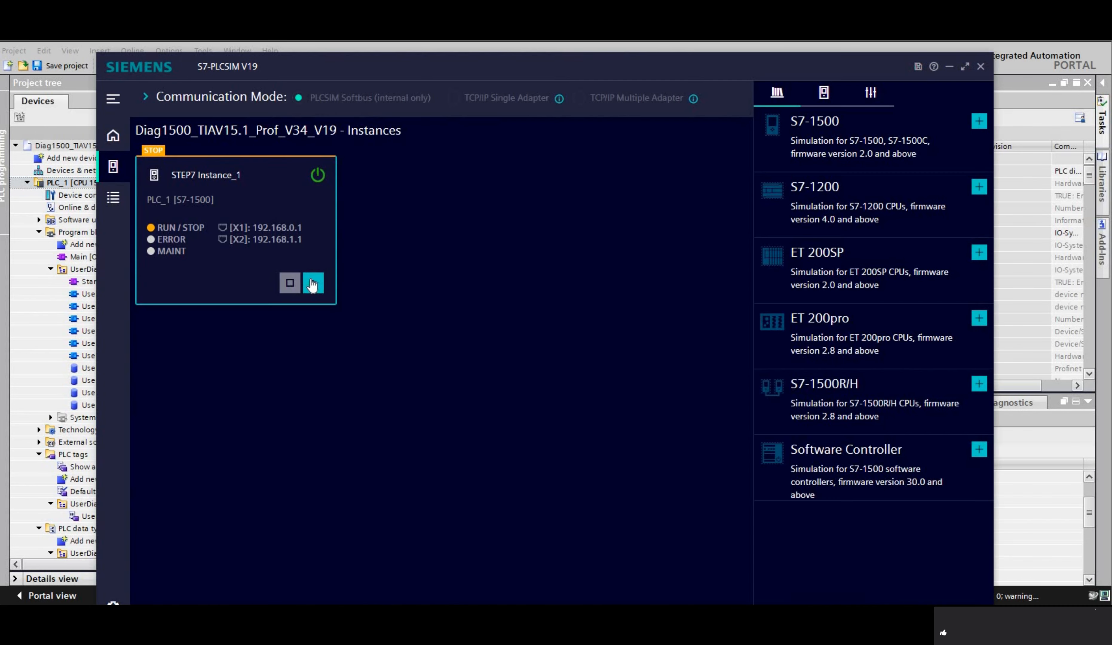
{"action": "left_click", "coordinate": [313, 284]}
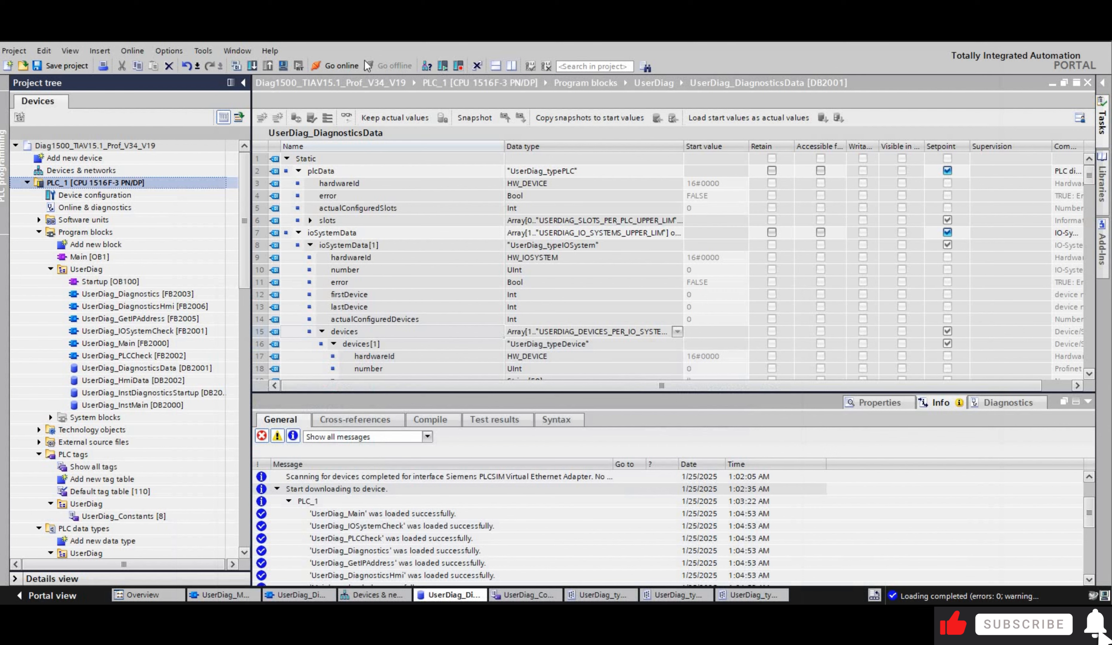
Go online with PLC_1 in TIA Portal and display the Devices & networks network view.
{"action": "left_click", "coordinate": [332, 65]}
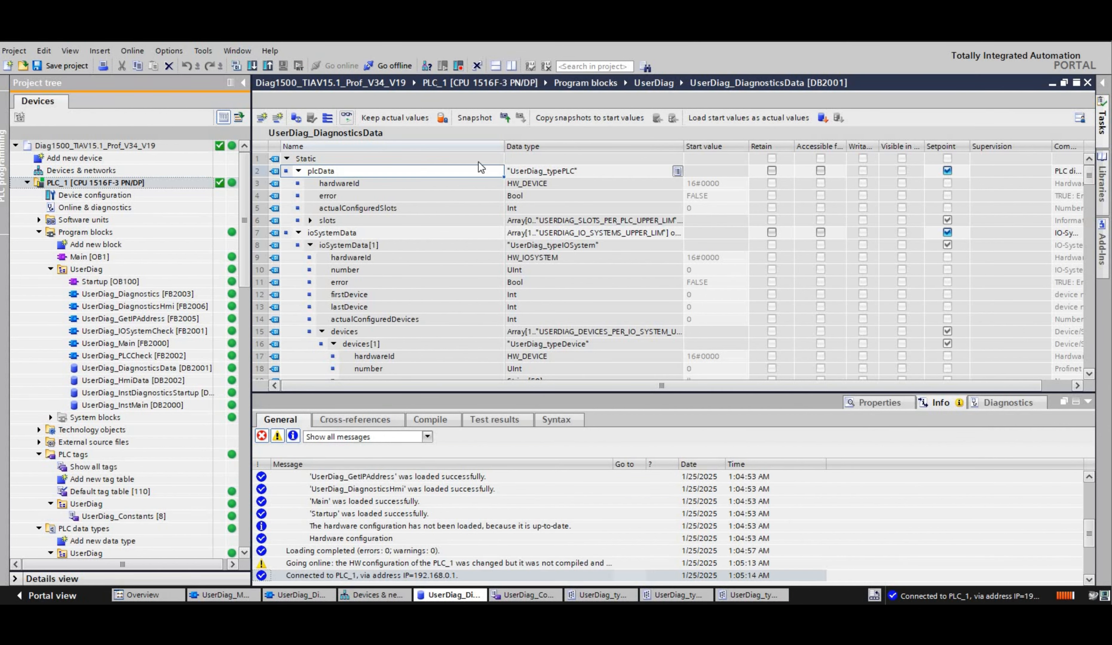
{"action": "left_click", "coordinate": [374, 595]}
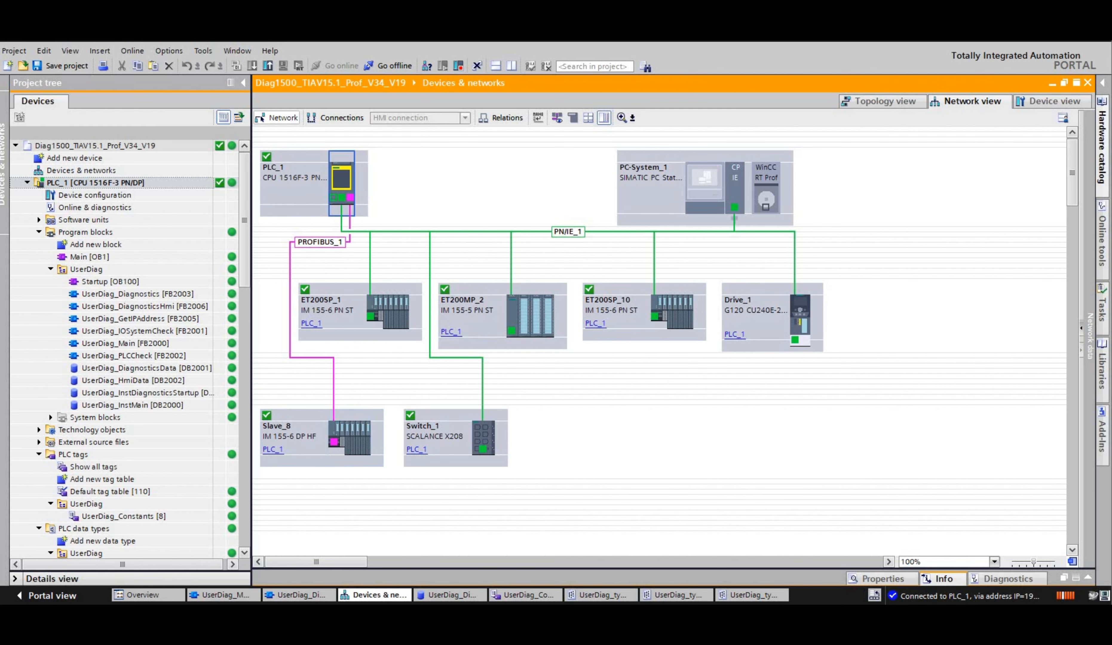
Switch to S7-PLCSIM, open the settings of Event_1 in SimView_1 and review the available event categories.
{"action": "left_click", "coordinate": [401, 625]}
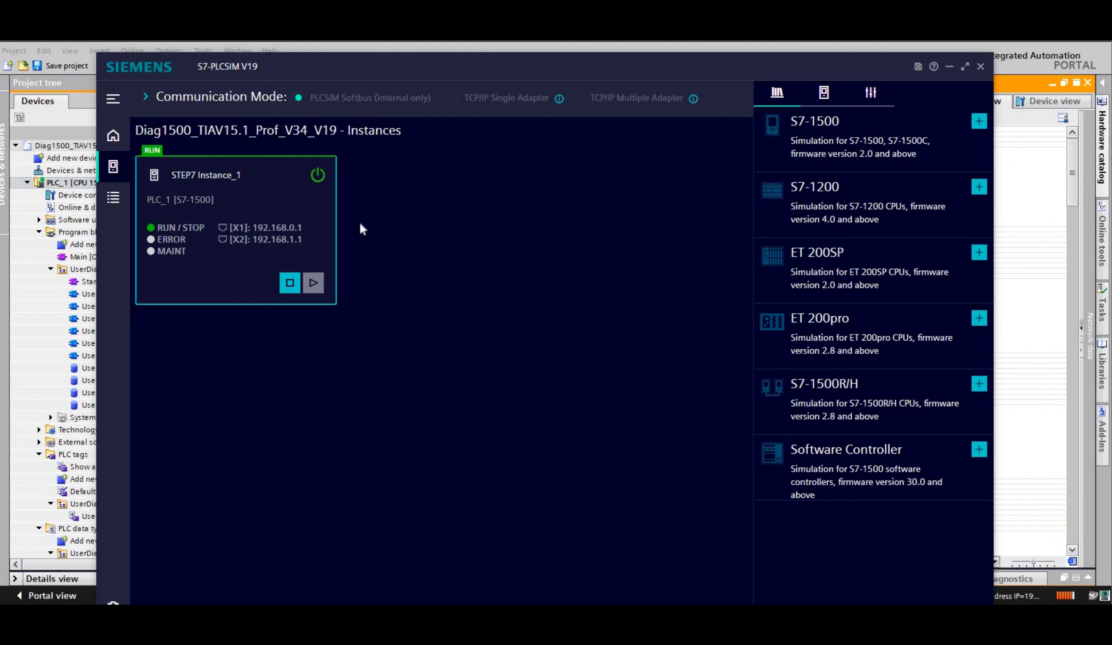
{"action": "left_click", "coordinate": [113, 197]}
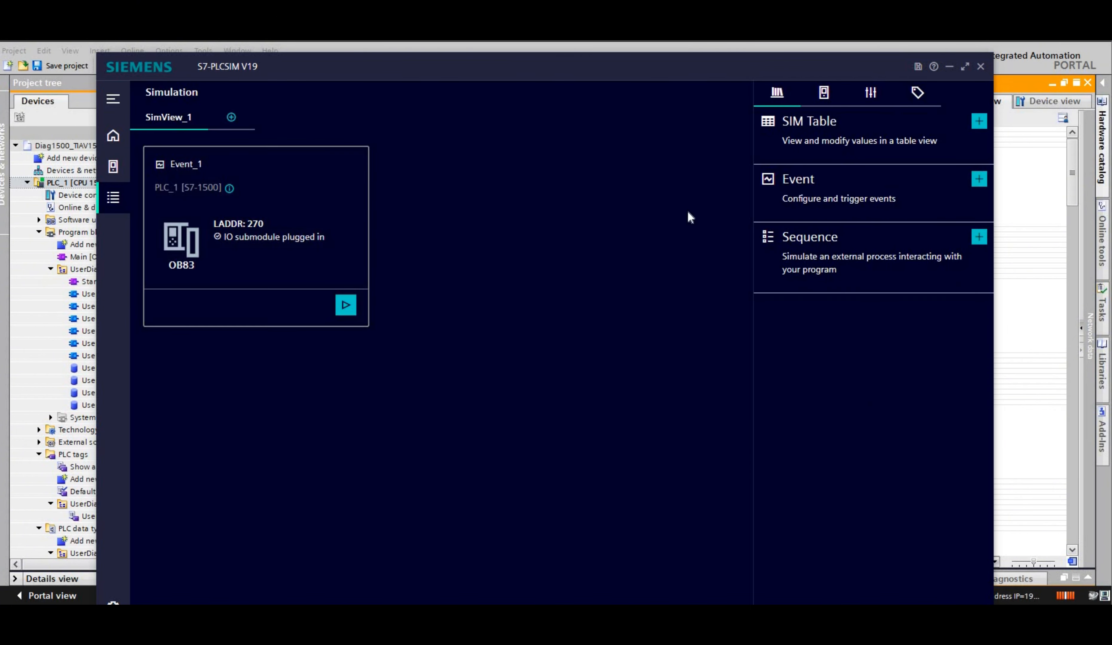
{"action": "left_click", "coordinate": [260, 256]}
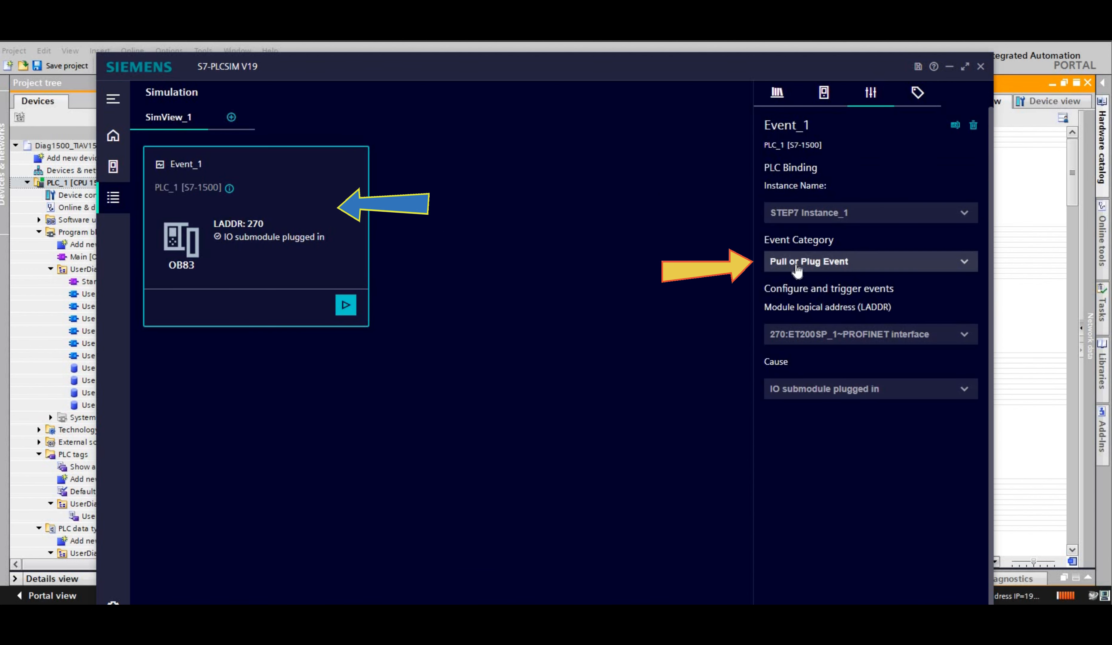
{"action": "left_click", "coordinate": [796, 266]}
{"action": "left_click", "coordinate": [796, 266]}
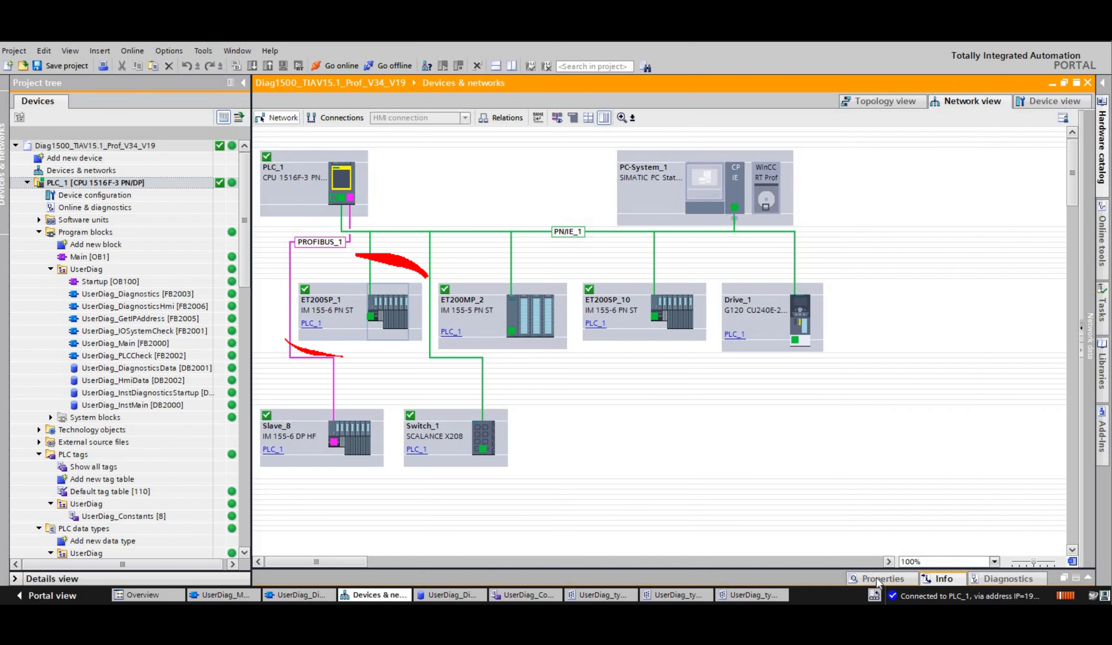
Open the properties of ET200SP_1 in TIA Portal and compare its hardware identifiers with the module logical addresses offered for Event_1.
{"action": "left_click", "coordinate": [876, 577]}
{"action": "left_click", "coordinate": [546, 487]}
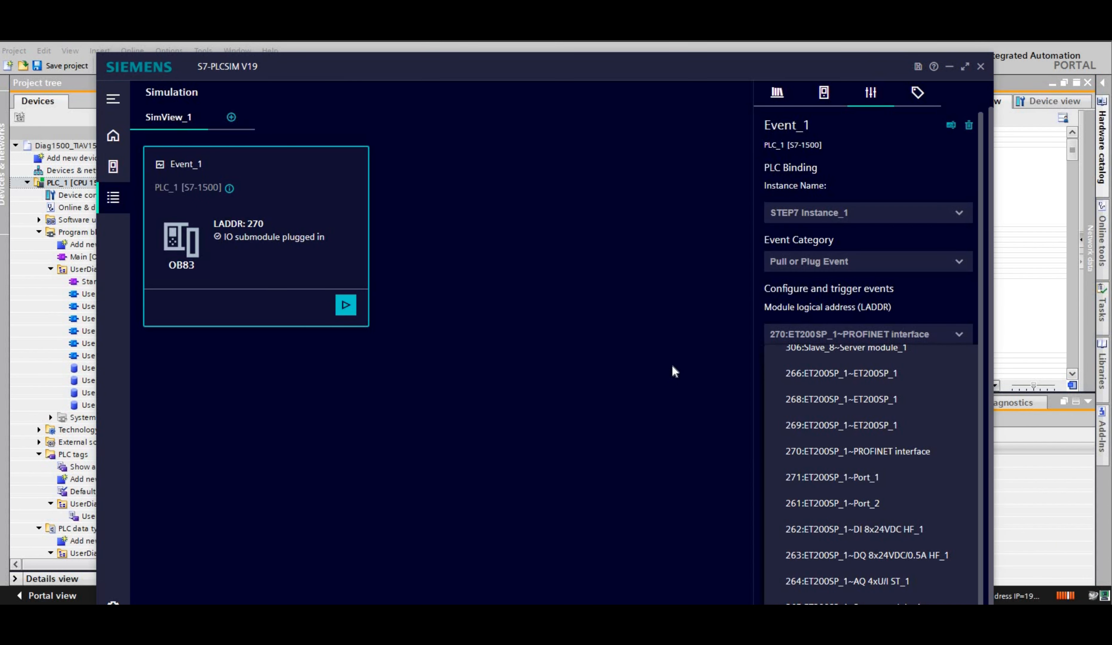
{"action": "left_click", "coordinate": [845, 392]}
Set the cause of Event_1 to IO module removed, trigger the event and switch back to TIA Portal.
{"action": "left_click", "coordinate": [812, 390]}
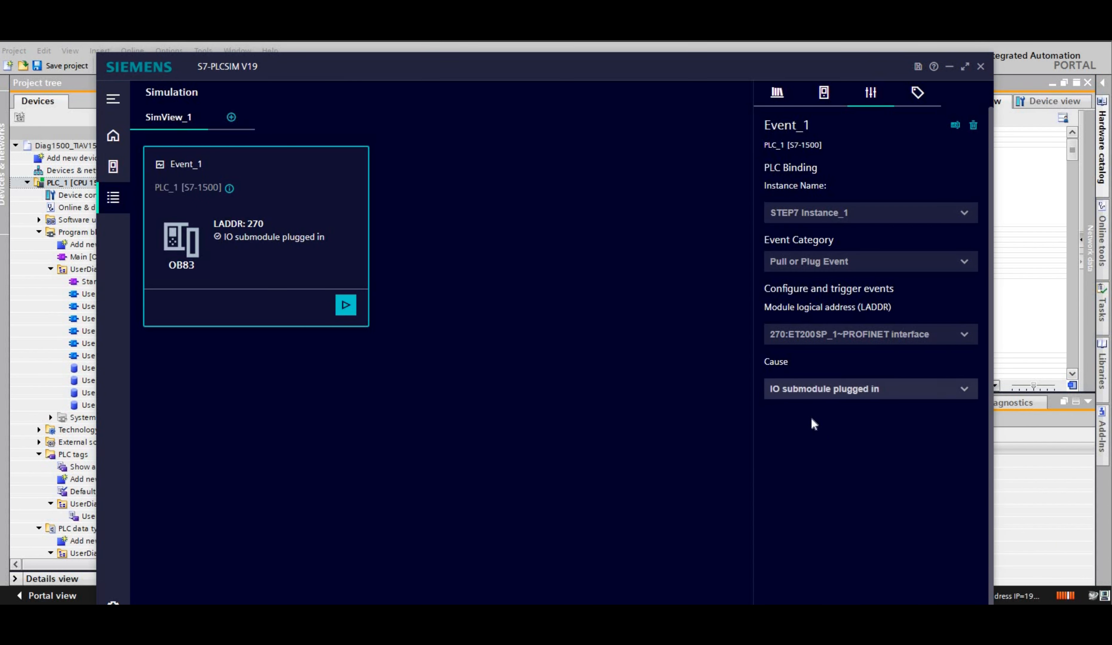
{"action": "key", "text": "Up"}
{"action": "key", "text": "Up"}
{"action": "key", "text": "Return"}
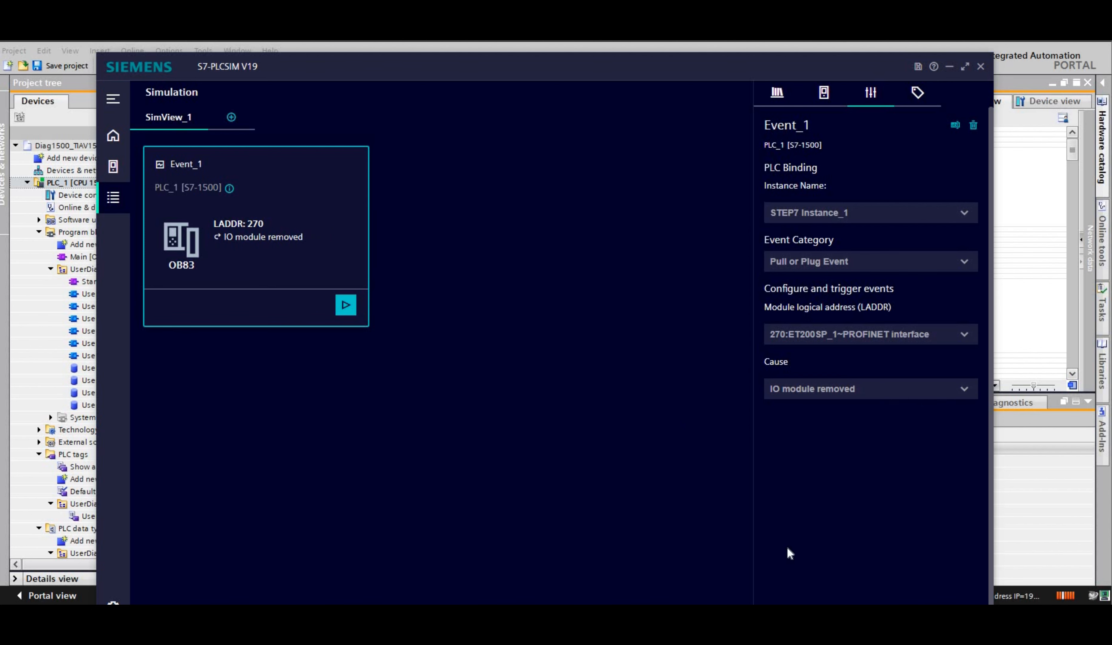
{"action": "left_click", "coordinate": [346, 304]}
{"action": "key", "text": "alt+Tab"}
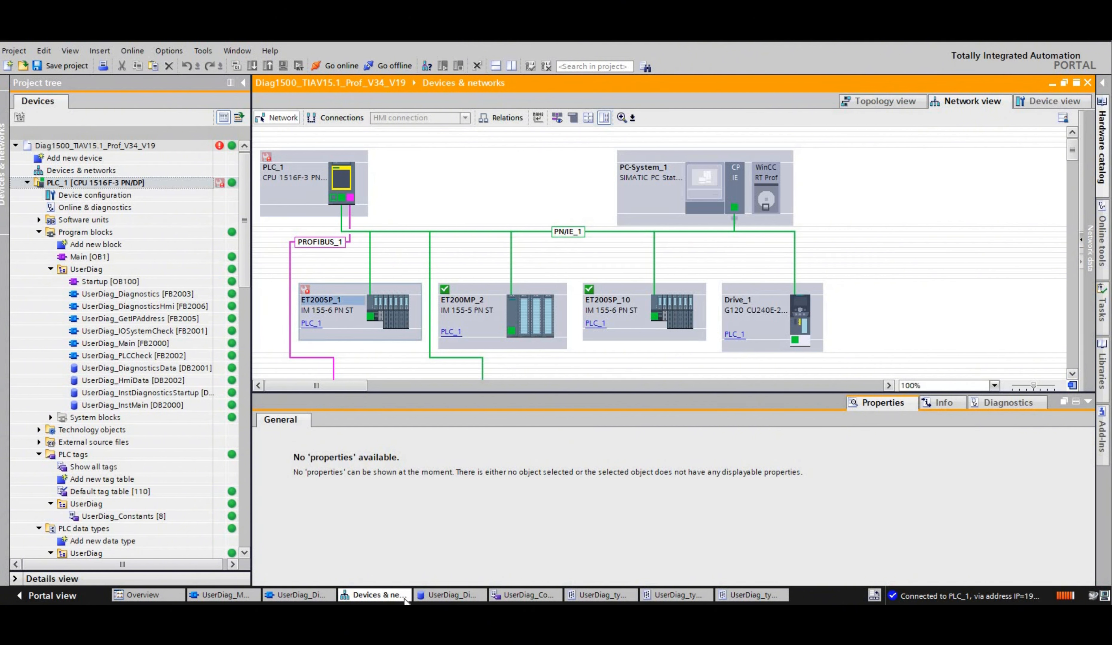
Examine the monitored error values of plcData, ioSystemData[1], devices[1] and devices[2] in UserDiag_DiagnosticsData.
{"action": "left_click", "coordinate": [449, 595]}
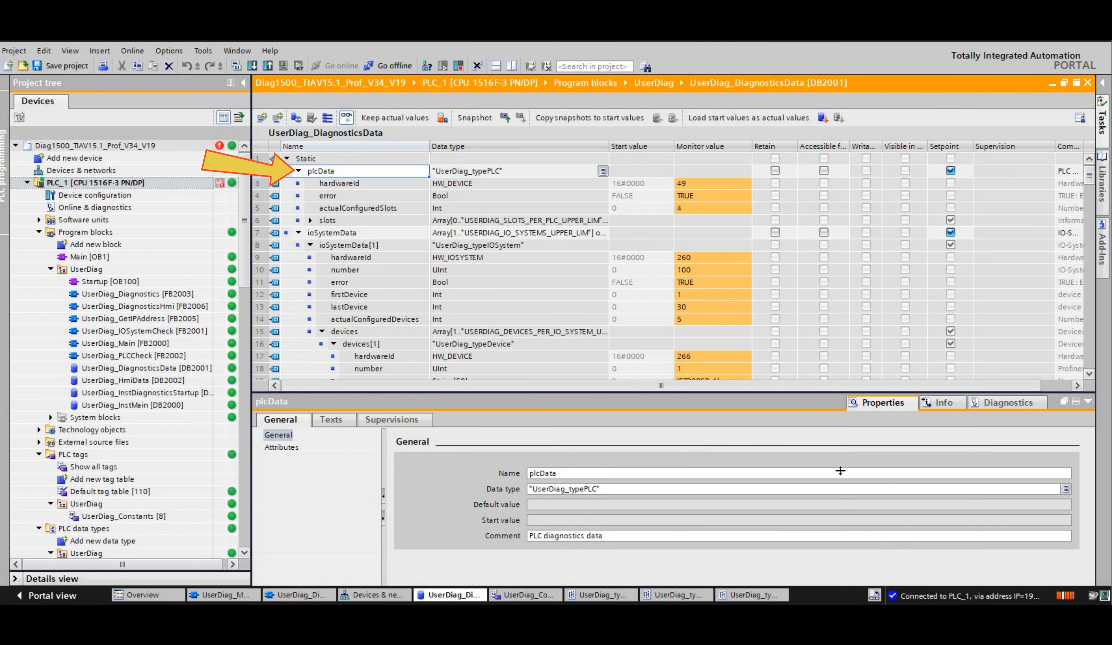
{"action": "left_click", "coordinate": [682, 198]}
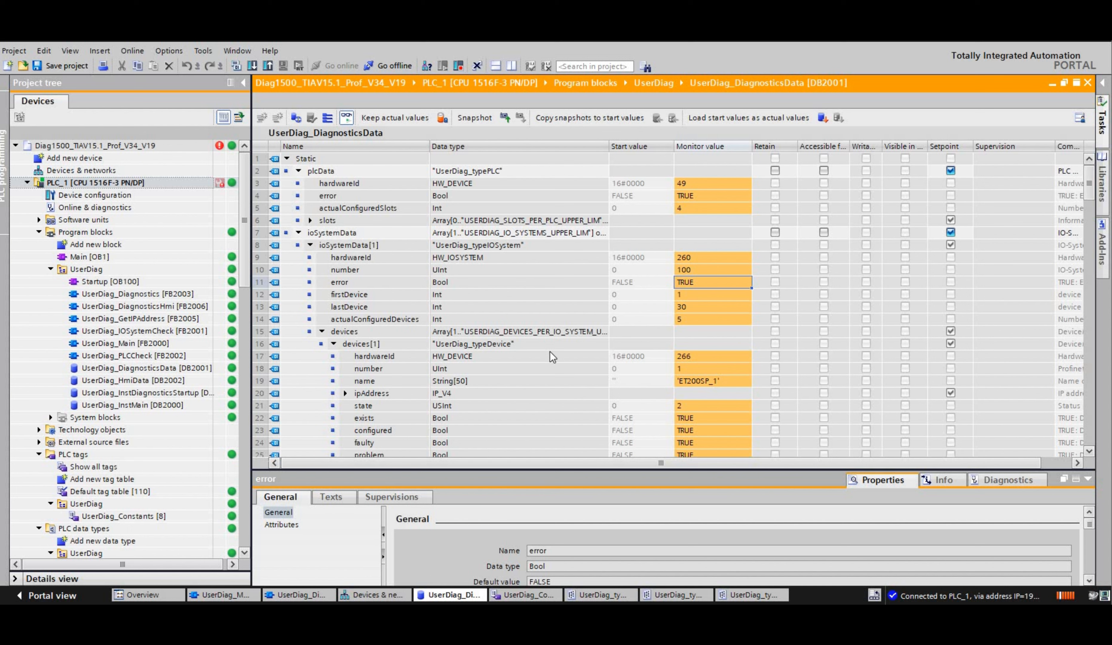
{"action": "scroll", "coordinate": [552, 357], "scroll_direction": "down", "scroll_amount": 3}
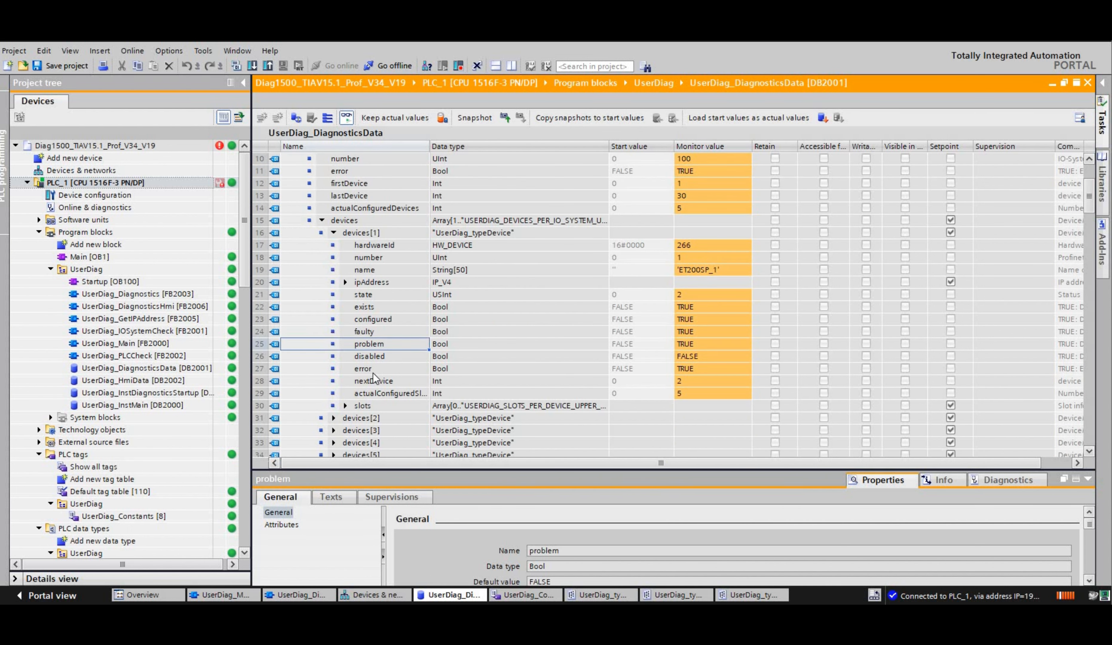
{"action": "scroll", "coordinate": [333, 350], "scroll_direction": "down", "scroll_amount": 2}
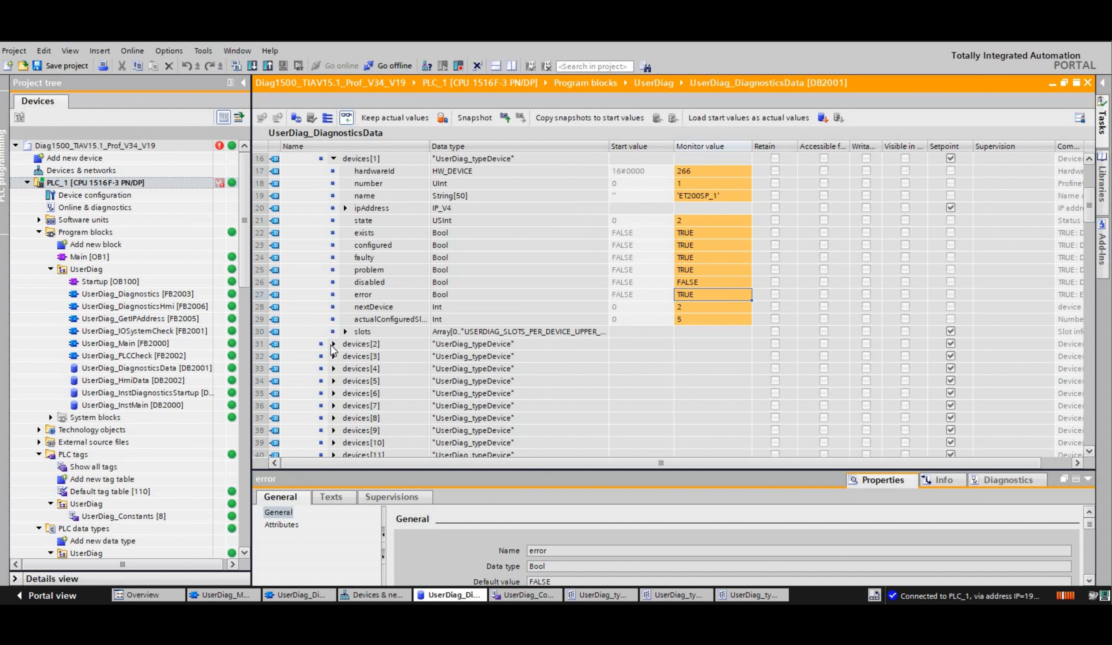
{"action": "left_click", "coordinate": [333, 344]}
{"action": "scroll", "coordinate": [698, 376], "scroll_direction": "down", "scroll_amount": 2}
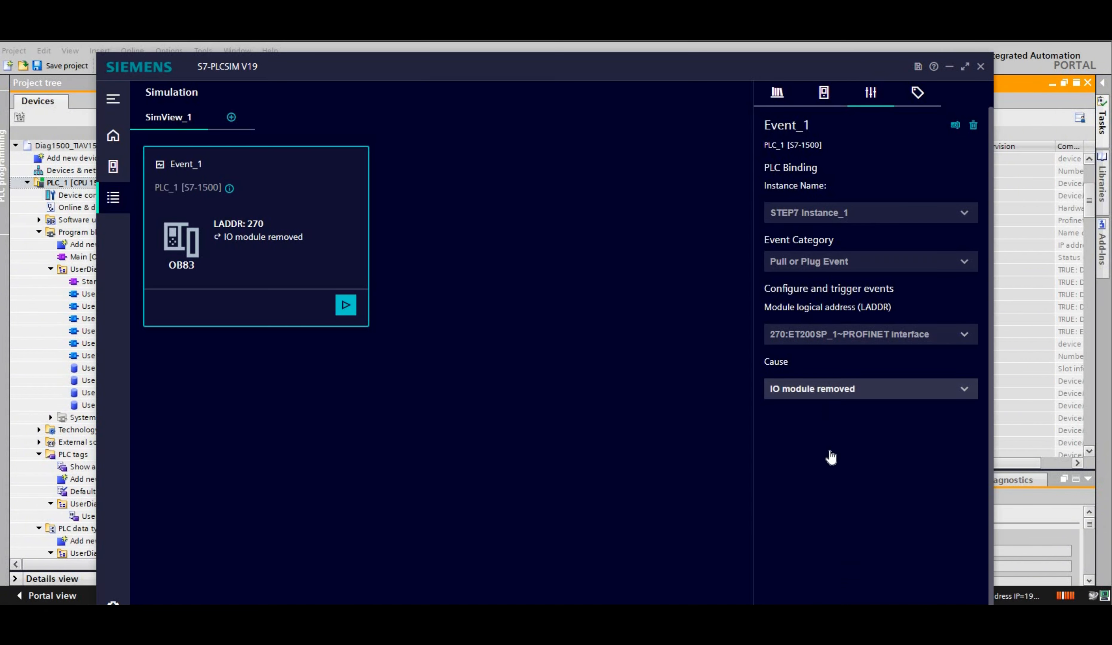
In S7-PLCSIM, set the cause of Event_1 to IO submodule plugged in and trigger the event.
{"action": "left_click", "coordinate": [831, 389]}
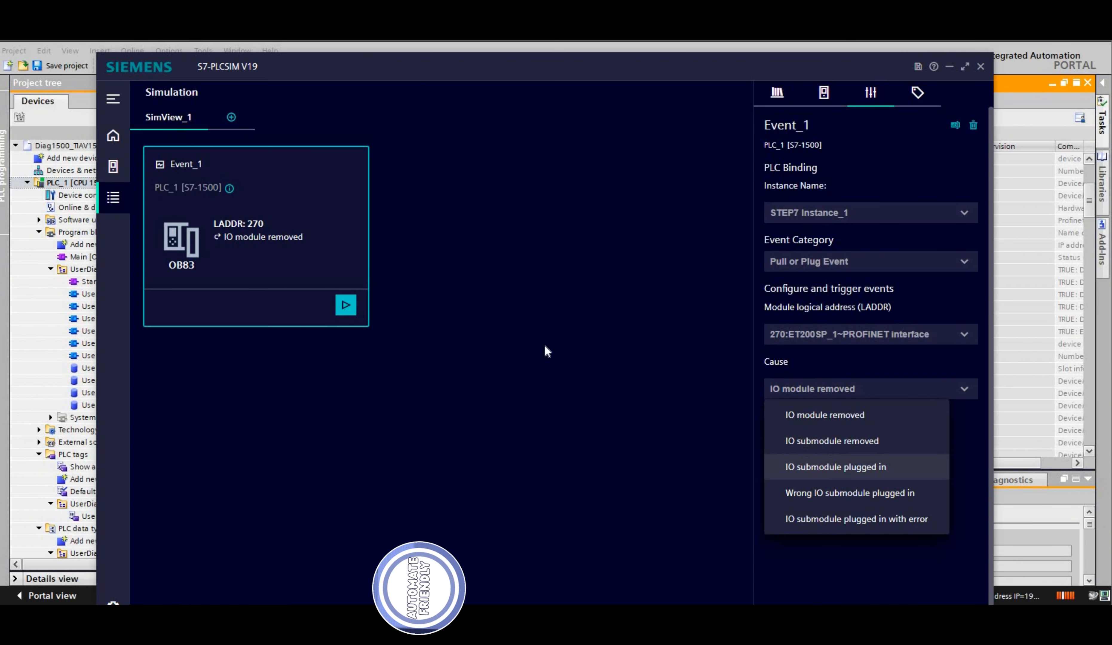
{"action": "key", "text": "Return"}
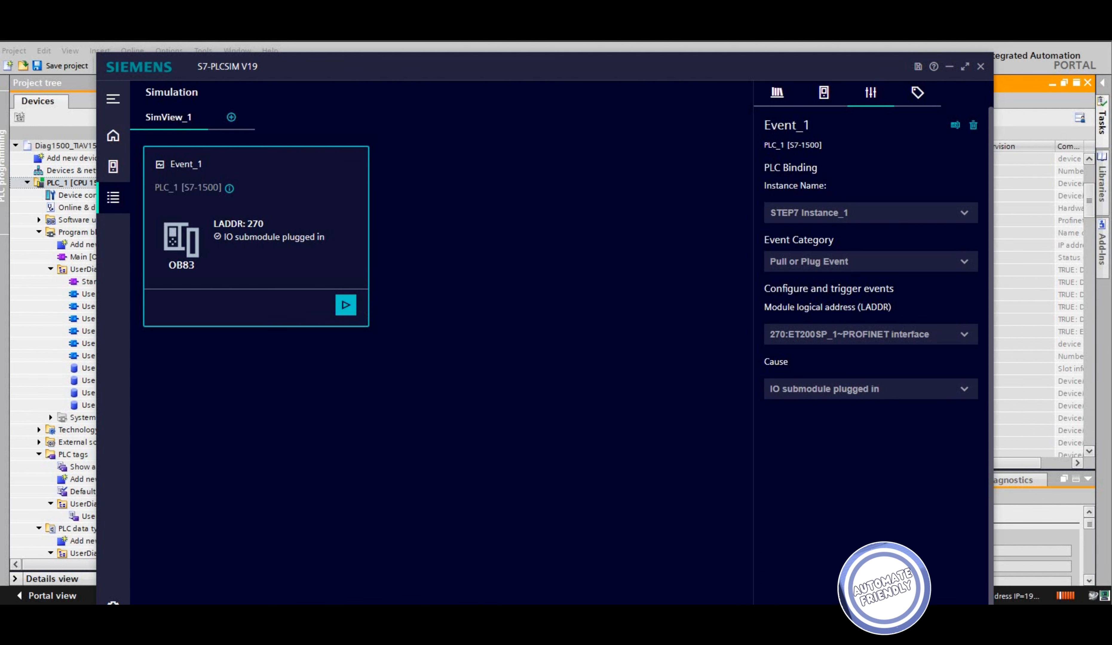
{"action": "left_click", "coordinate": [346, 305]}
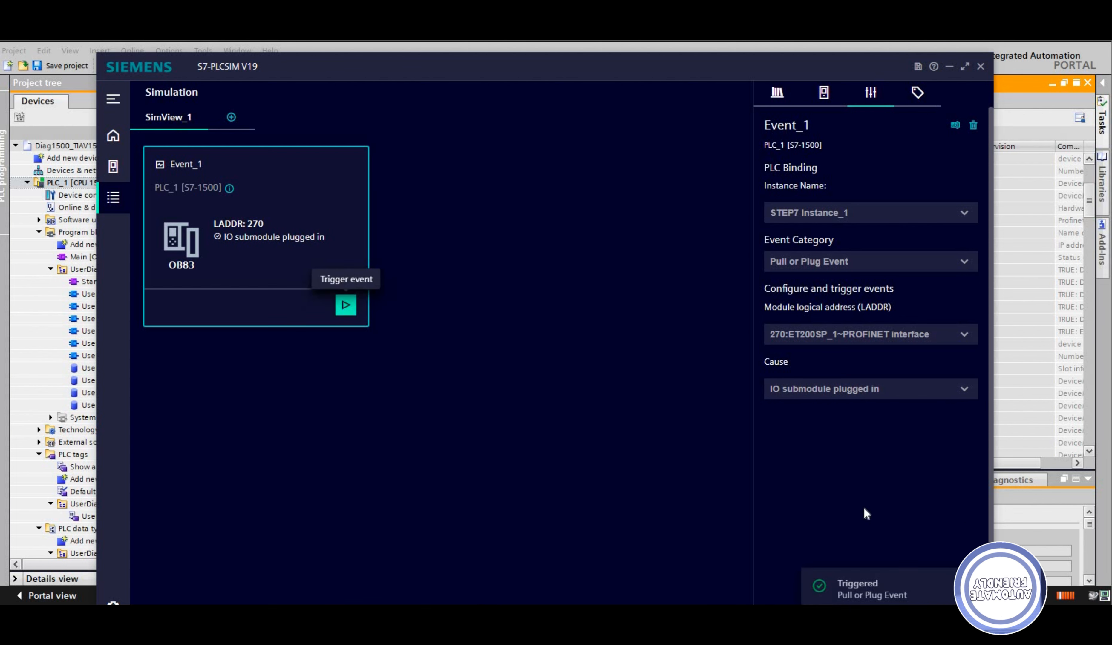
Return to TIA Portal and check the monitored error values of the PLC, IO system and devices[1] again.
{"action": "left_click", "coordinate": [948, 67]}
{"action": "scroll", "coordinate": [685, 304], "scroll_direction": "up", "scroll_amount": 3}
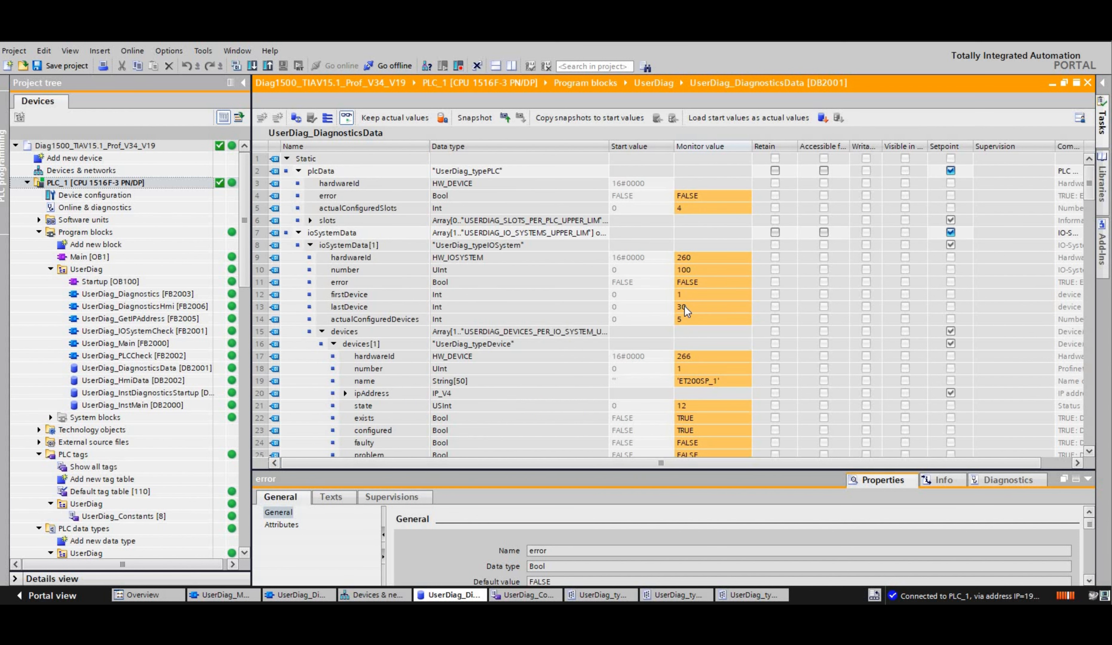
{"action": "scroll", "coordinate": [690, 384], "scroll_direction": "down", "scroll_amount": 2}
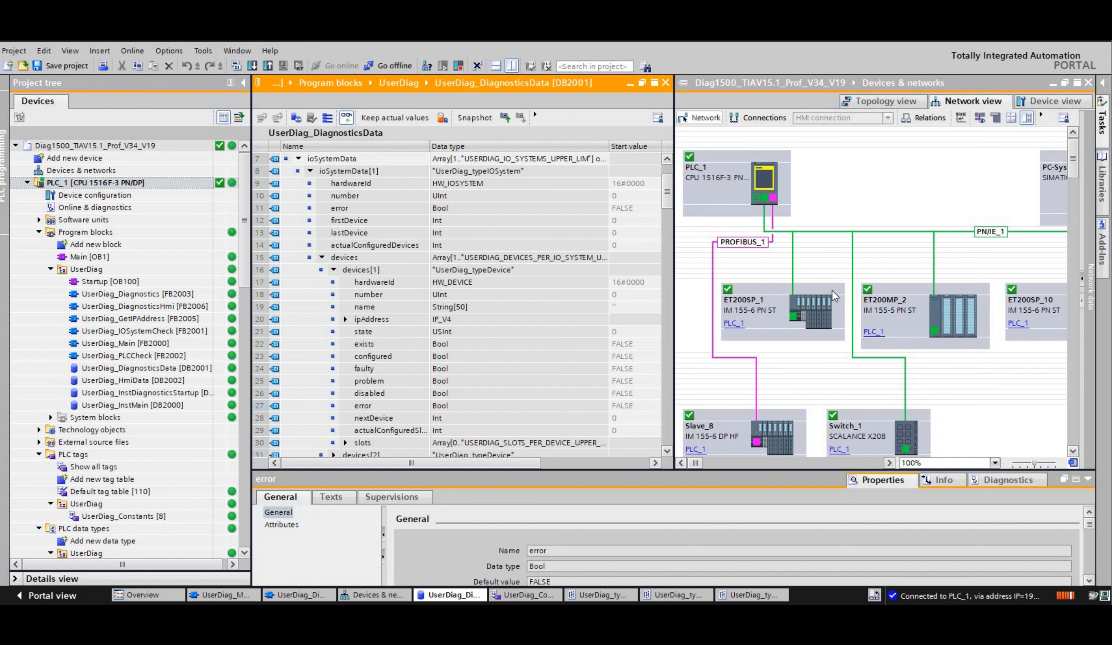
Open the ET200SP_1 device view beside the data block and select the DQ 8x24VDC/0.5A HF_1 module in slot 2.
{"action": "double_click", "coordinate": [816, 315]}
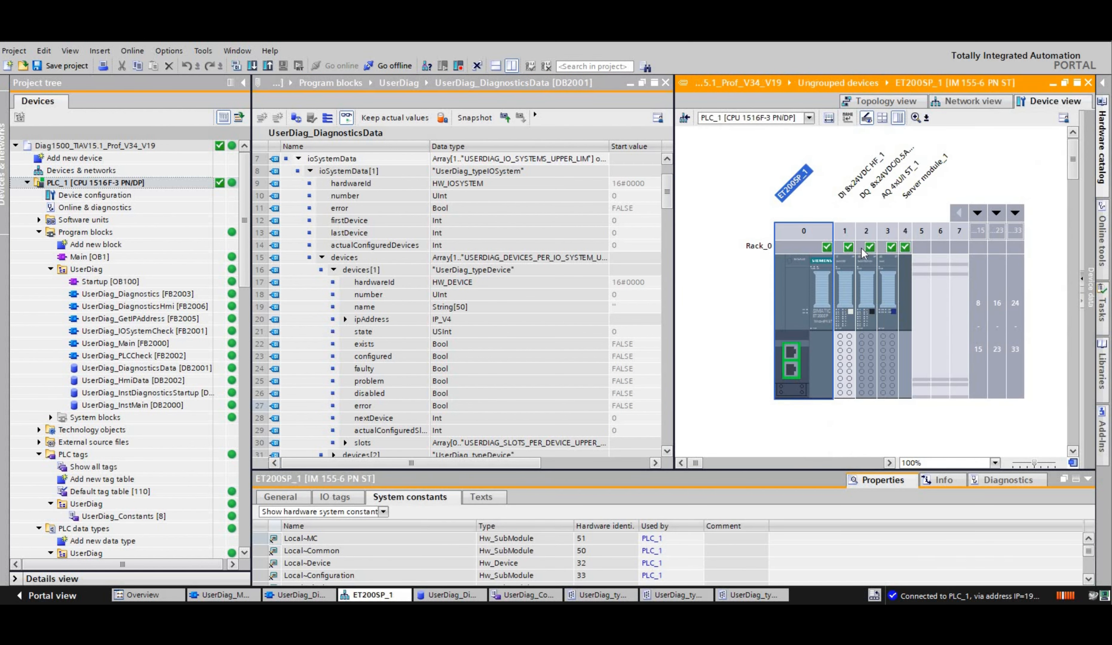
{"action": "left_click", "coordinate": [876, 290]}
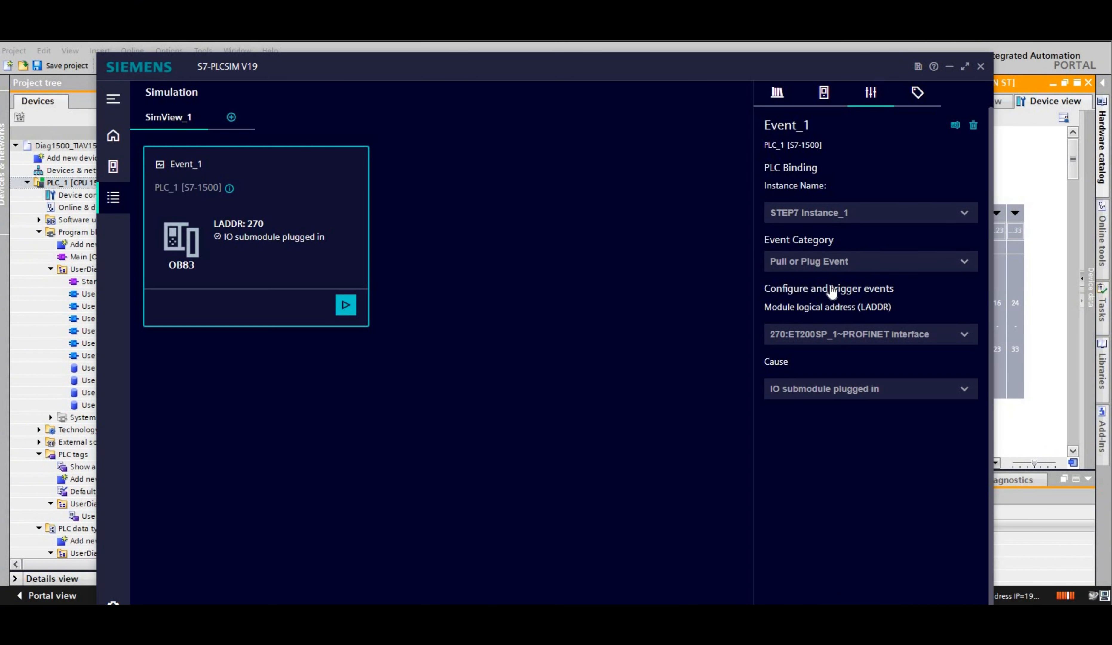
In S7-PLCSIM, change Event_1 to a Diagnostic Interrupt and set the Channel 0 error type to Wire break.
{"action": "left_click", "coordinate": [818, 263]}
{"action": "key", "text": "Return"}
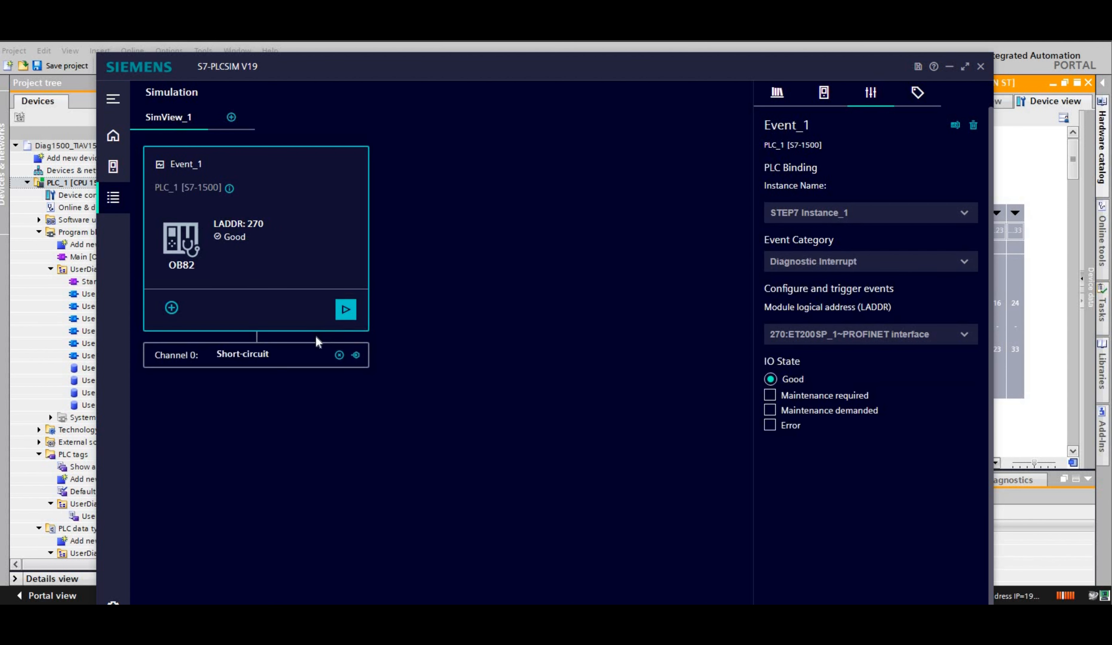
{"action": "left_click", "coordinate": [251, 364]}
{"action": "left_click", "coordinate": [868, 248]}
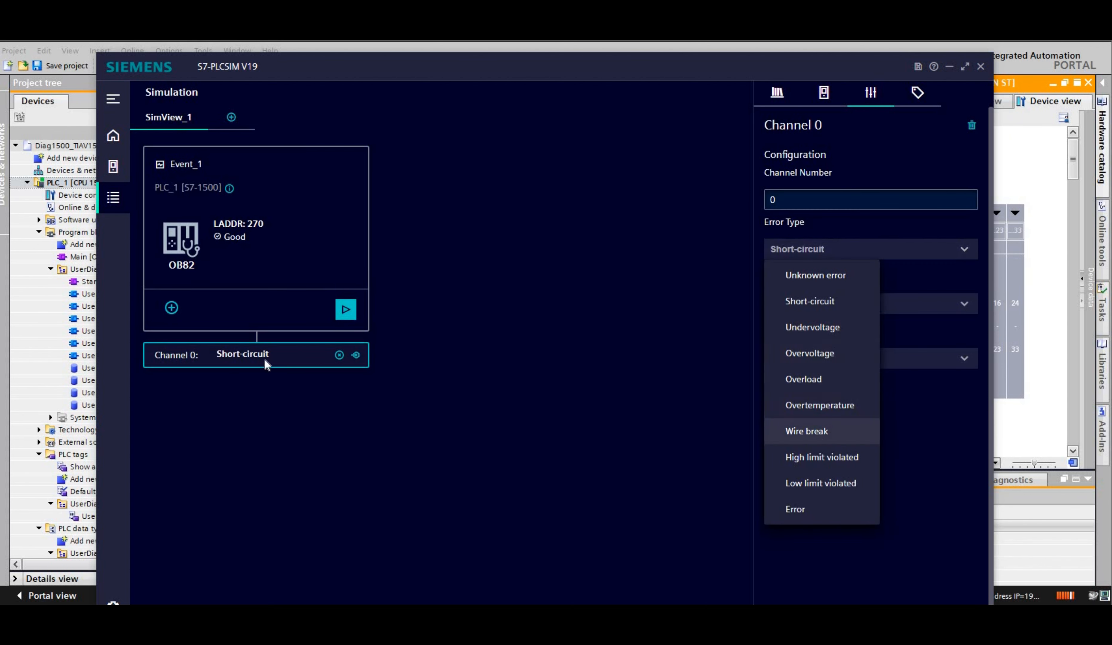
{"action": "left_click", "coordinate": [818, 430]}
Set the IO state of Event_1 to Error, target 263:ET200SP_1~DQ 8x24VDC/0.5A HF_1 and trigger the diagnostic interrupt.
{"action": "left_click", "coordinate": [427, 355]}
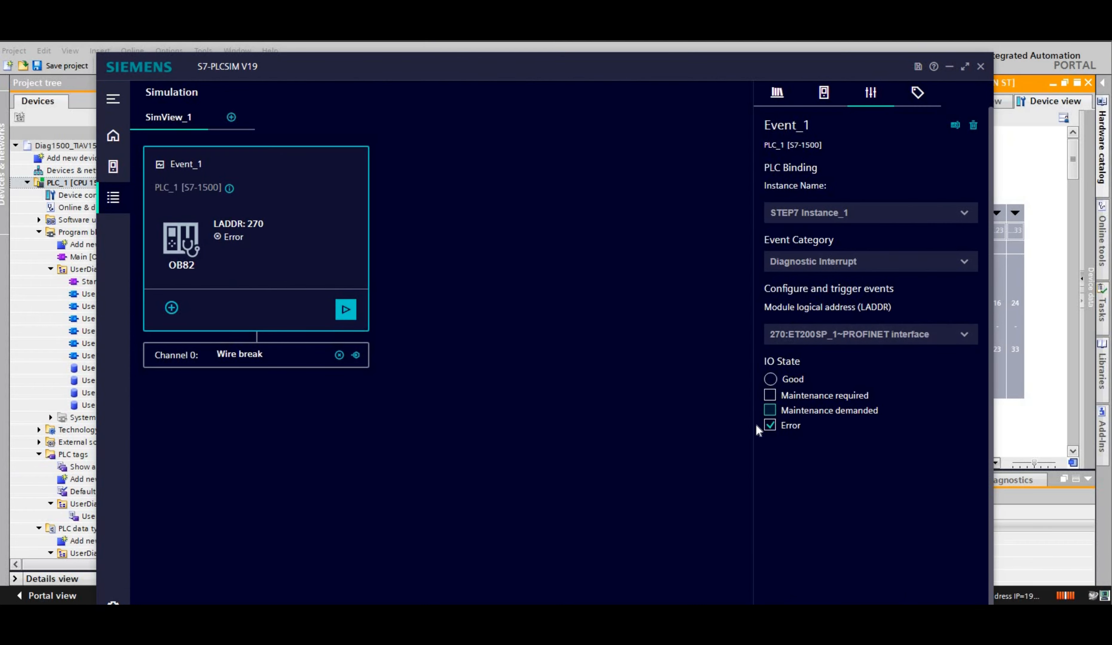
{"action": "left_click", "coordinate": [867, 334]}
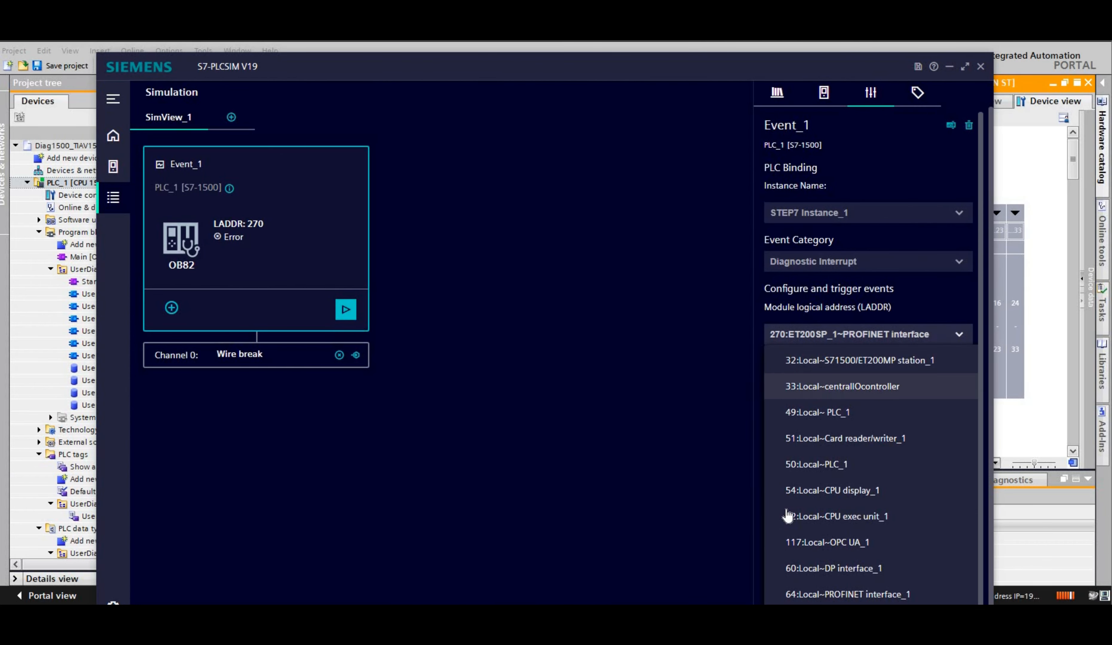
{"action": "left_click", "coordinate": [819, 340]}
{"action": "left_click", "coordinate": [345, 310]}
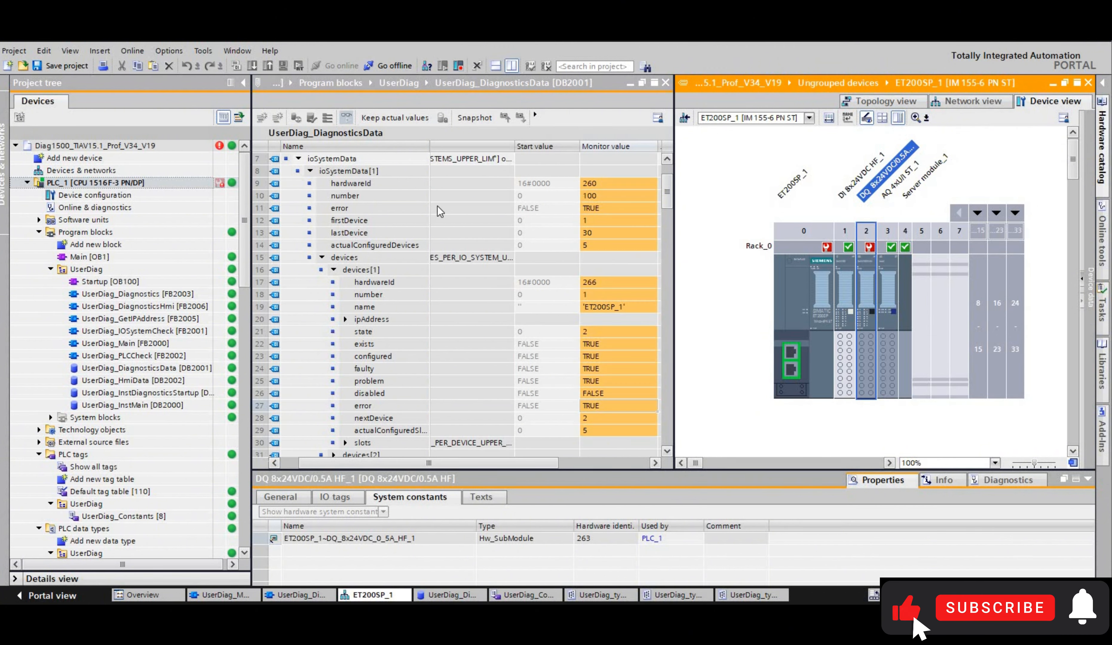
Expand slots[0], slots[1] and slots[2] under devices[1] and compare their monitored faulty and error values.
{"action": "left_click", "coordinate": [458, 370]}
{"action": "scroll", "coordinate": [458, 370], "scroll_direction": "down", "scroll_amount": 4}
{"action": "left_click", "coordinate": [345, 295]}
{"action": "left_click", "coordinate": [357, 307]}
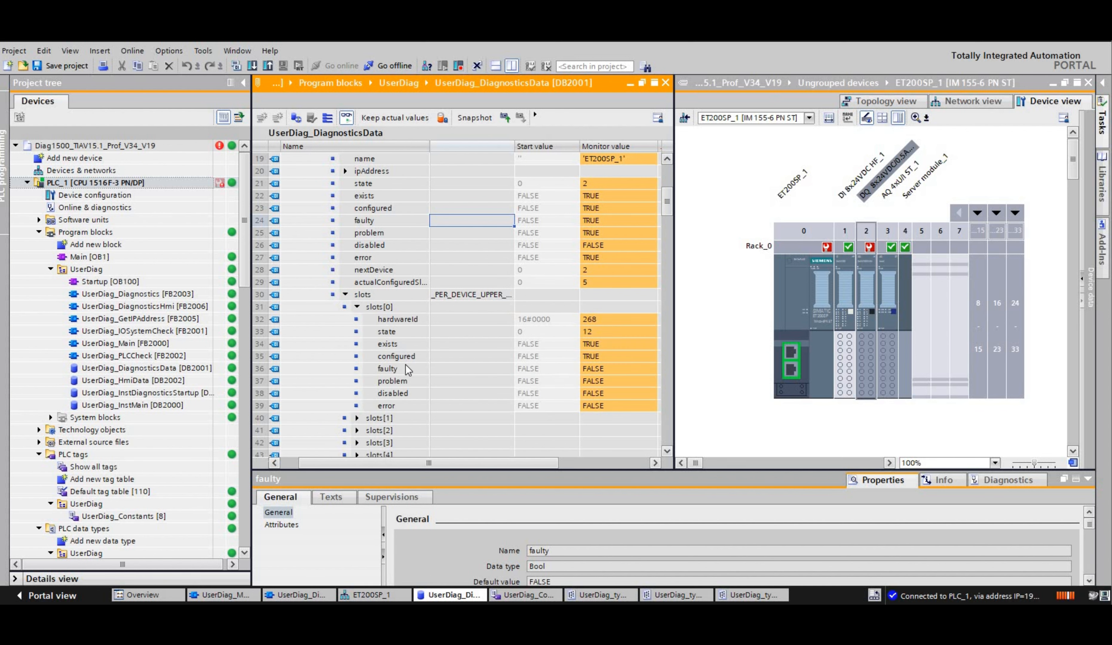
{"action": "left_click", "coordinate": [357, 418]}
{"action": "scroll", "coordinate": [357, 421], "scroll_direction": "down", "scroll_amount": 5}
{"action": "left_click", "coordinate": [356, 343]}
{"action": "left_click", "coordinate": [603, 294]}
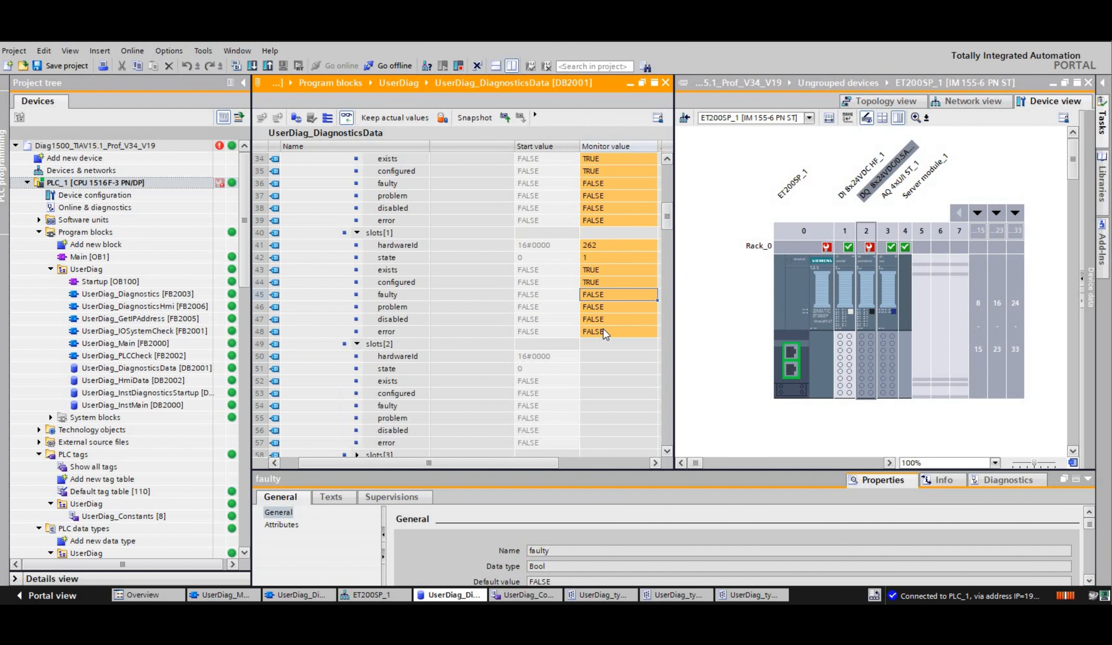
{"action": "scroll", "coordinate": [604, 330], "scroll_direction": "down", "scroll_amount": 2}
{"action": "left_click", "coordinate": [594, 331]}
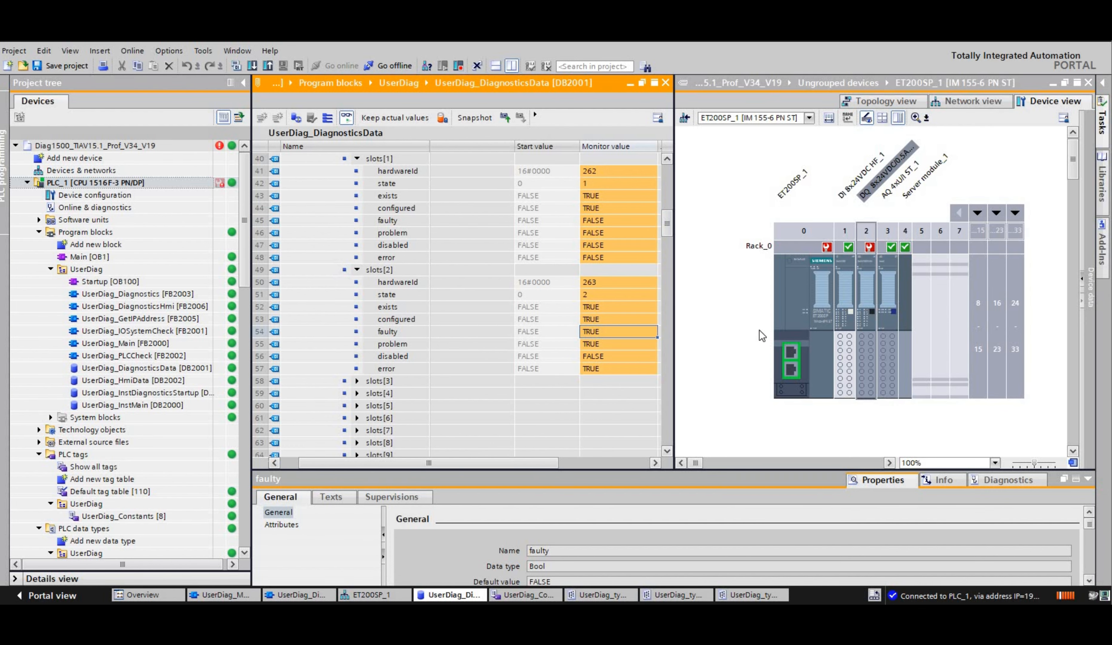
In S7-PLCSIM, set the IO state of Event_1 to Good and trigger the diagnostic interrupt.
{"action": "key", "text": "alt+Tab"}
{"action": "left_click", "coordinate": [785, 384]}
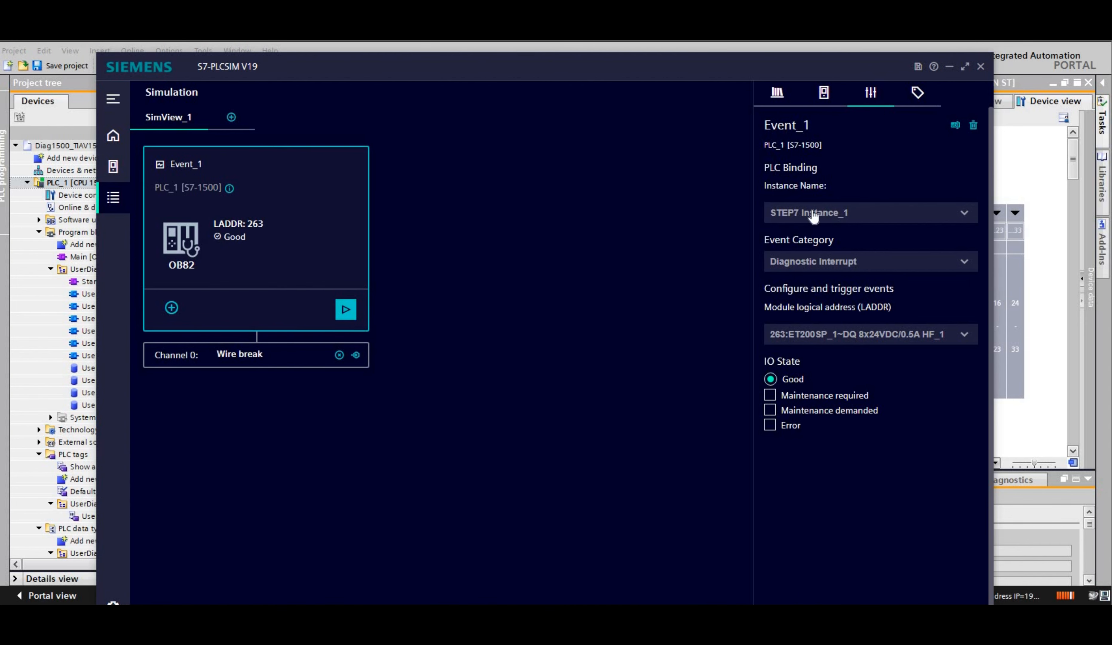
{"action": "left_click", "coordinate": [346, 310]}
Return to TIA Portal, recheck the monitored values of ioSystemData[1] and devices[1], and collapse devices[1].
{"action": "key", "text": "alt+Tab"}
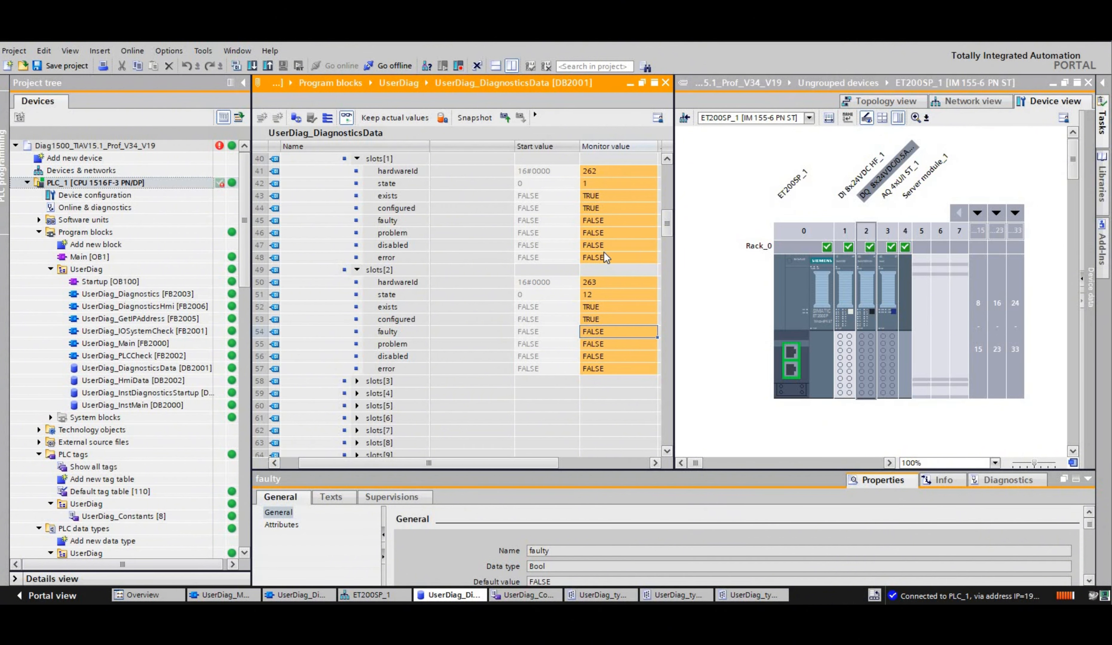
{"action": "scroll", "coordinate": [358, 236], "scroll_direction": "up", "scroll_amount": 5}
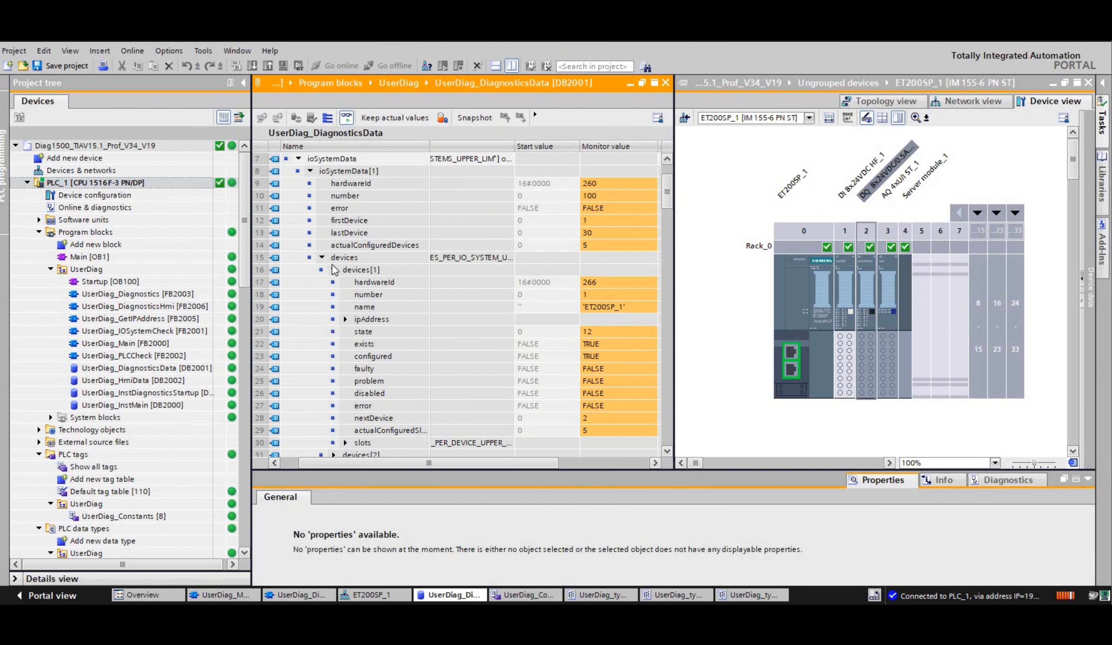
{"action": "left_click", "coordinate": [334, 270]}
Collapse the PLC tags and PLC data types folders of PLC_1 in the project tree.
{"action": "left_click", "coordinate": [129, 331]}
{"action": "scroll", "coordinate": [128, 288], "scroll_direction": "down", "scroll_amount": 6}
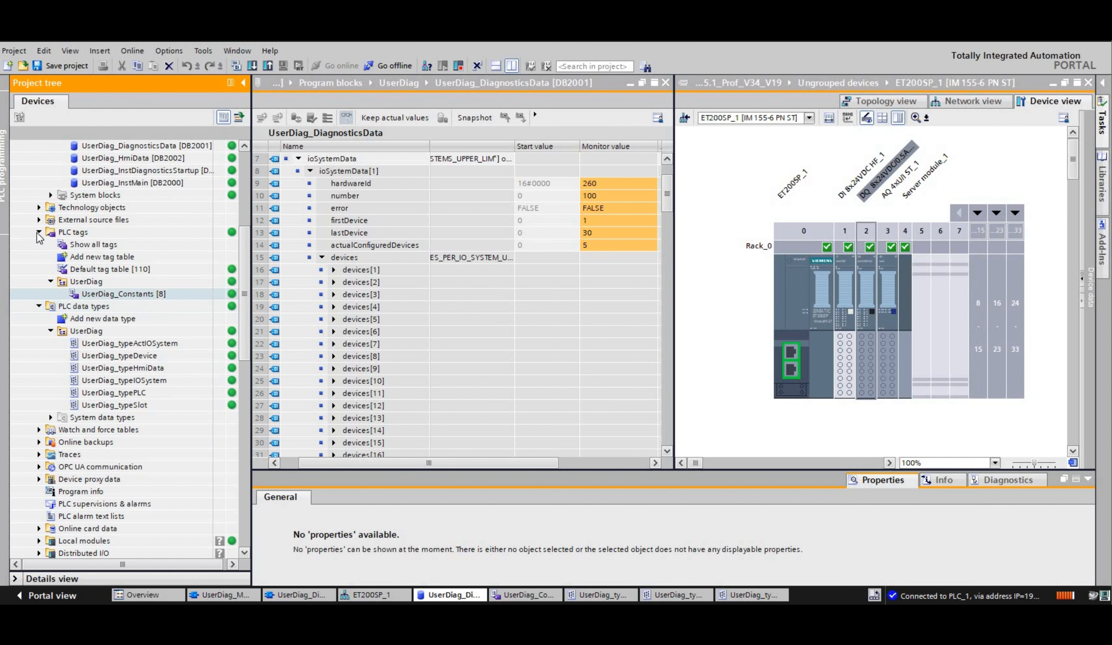
{"action": "left_click", "coordinate": [39, 232]}
{"action": "left_click", "coordinate": [38, 244]}
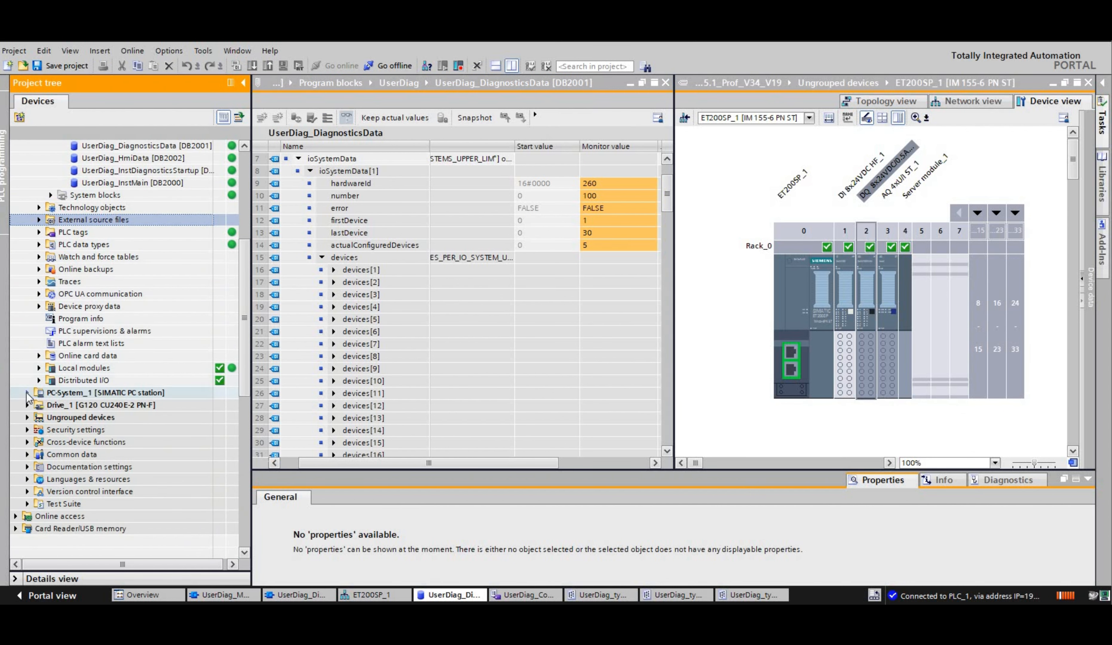
Expand PC-System_1 and HMI_RT_2 and open the Topic_0020_IO_System screen from the 001_Application screens folder.
{"action": "scroll", "coordinate": [42, 331], "scroll_direction": "down", "scroll_amount": 2}
{"action": "double_click", "coordinate": [42, 319]}
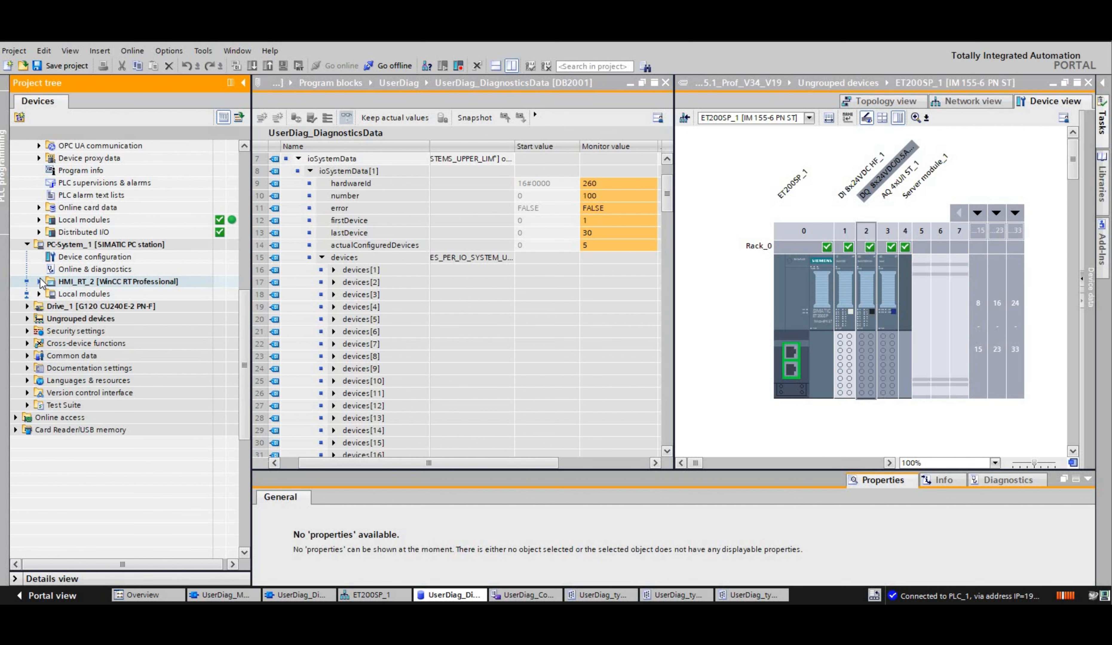
{"action": "double_click", "coordinate": [58, 282]}
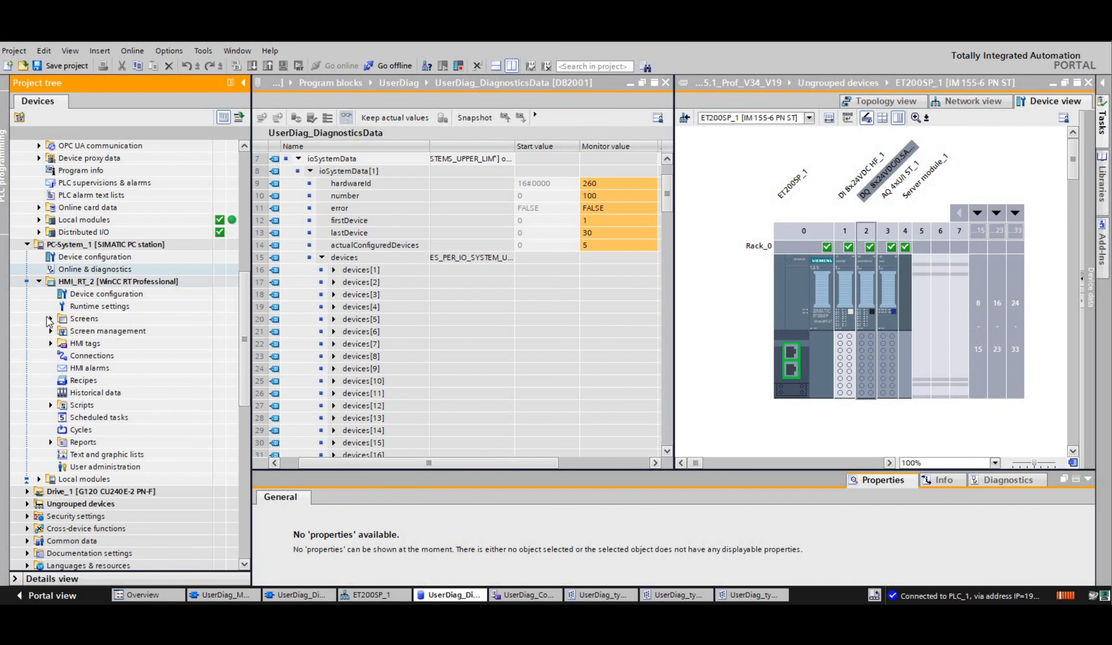
{"action": "left_click", "coordinate": [56, 322]}
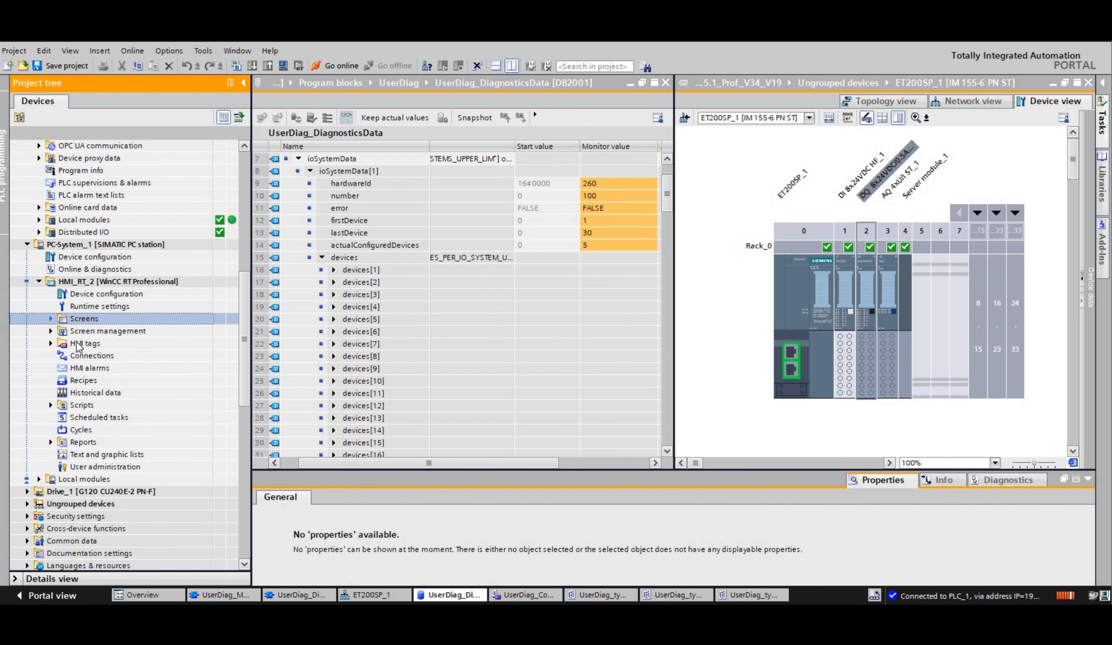
{"action": "key", "text": "Right"}
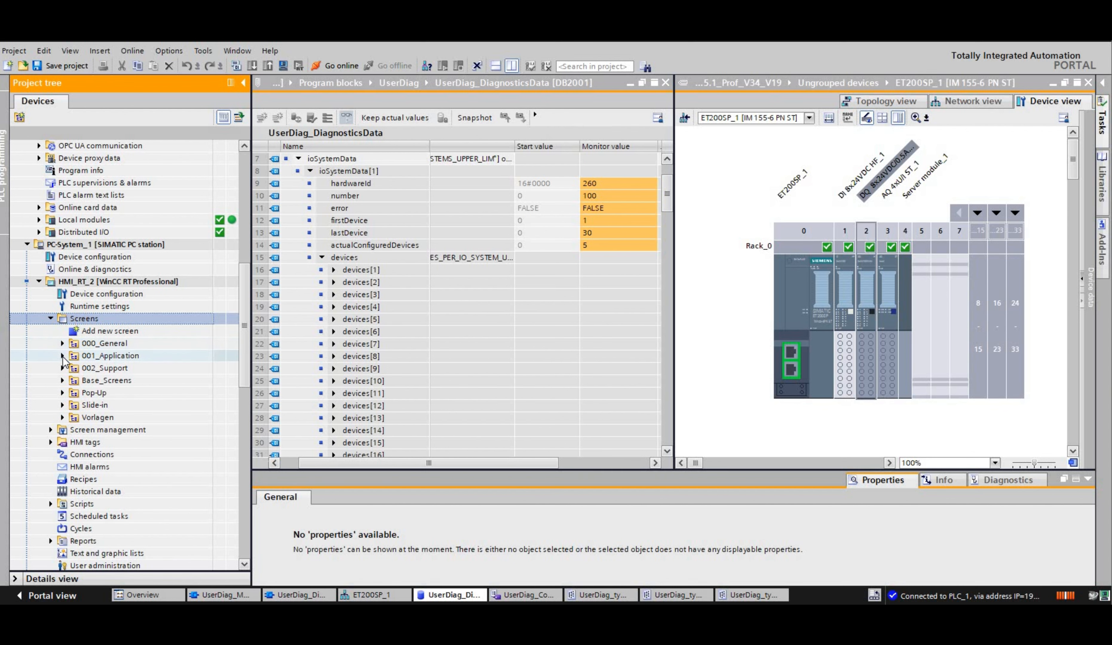
{"action": "left_click", "coordinate": [62, 355]}
{"action": "double_click", "coordinate": [133, 380]}
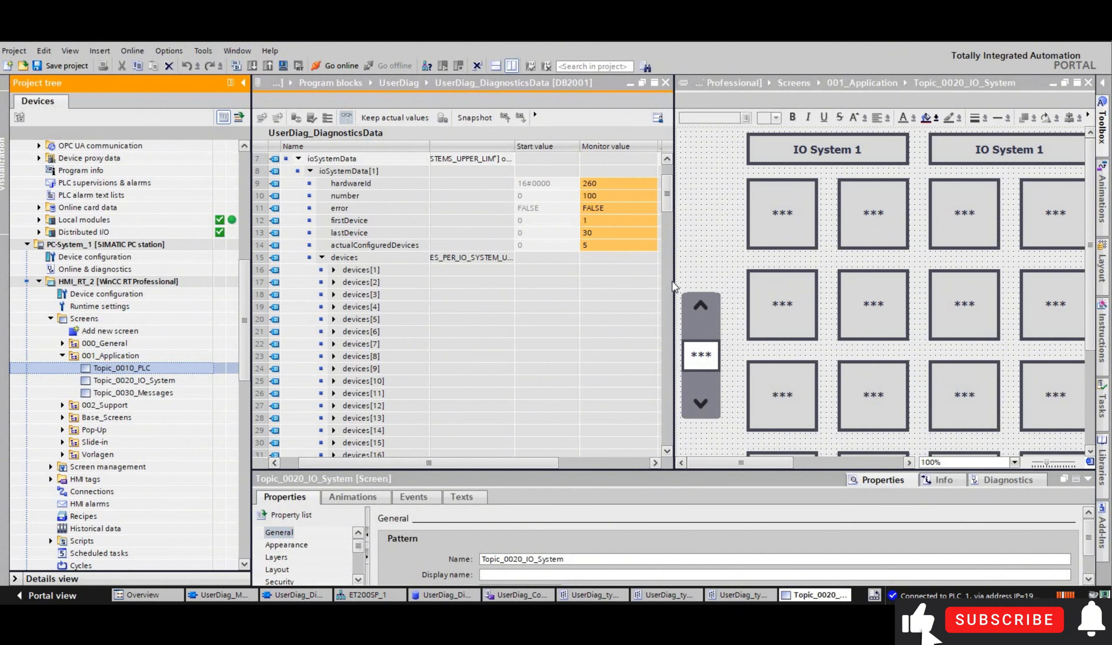
Enlarge the screen editor and examine the process tag and text list of the first IO System field.
{"action": "left_click_drag", "start_coordinate": [674, 281], "coordinate": [266, 281]}
{"action": "left_click", "coordinate": [587, 149]}
{"action": "left_click", "coordinate": [394, 151]}
{"action": "left_click_drag", "start_coordinate": [337, 470], "coordinate": [336, 382]}
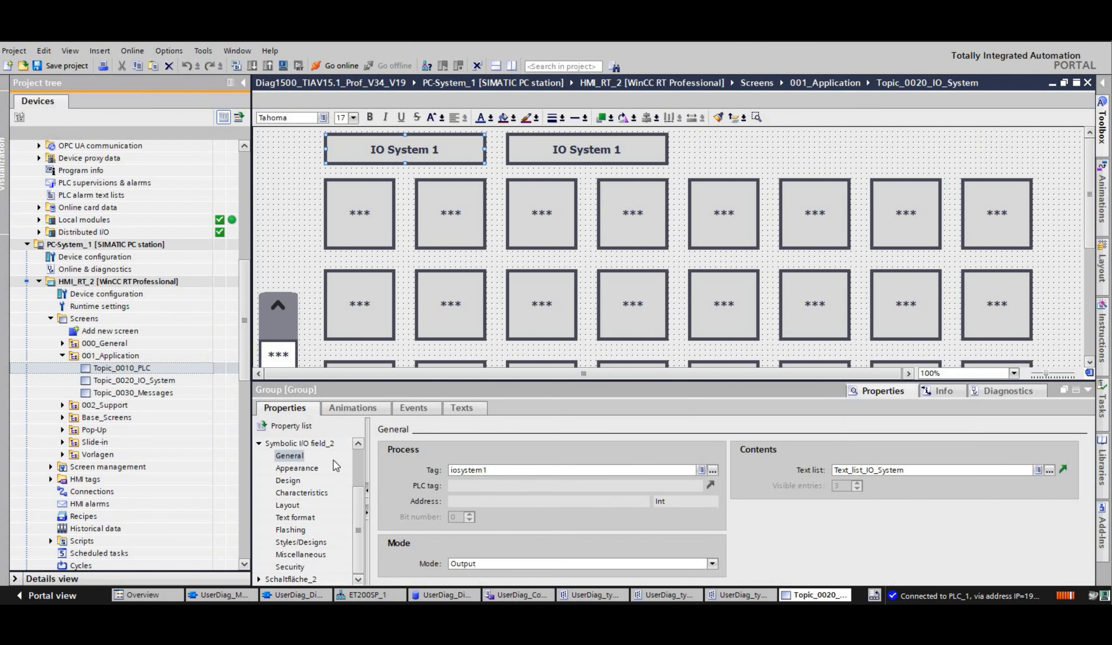
Open the Topic_0010_PLC screen, look over its slot layout and close it.
{"action": "double_click", "coordinate": [128, 368]}
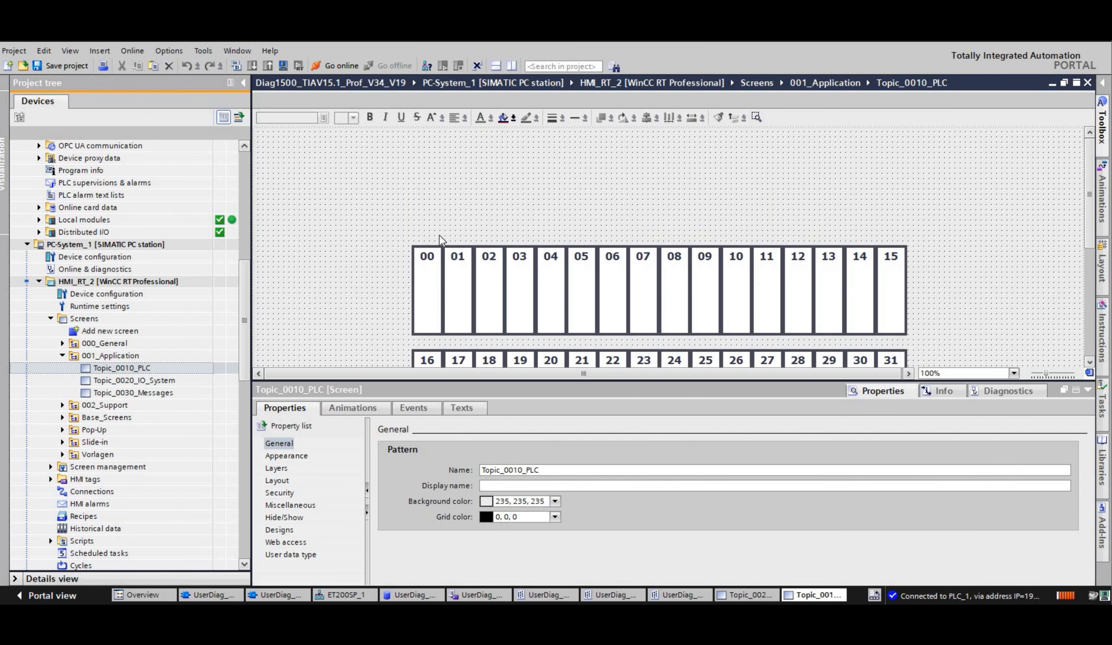
{"action": "scroll", "coordinate": [579, 281], "scroll_direction": "down", "scroll_amount": 3}
{"action": "scroll", "coordinate": [289, 310], "scroll_direction": "up", "scroll_amount": 3}
{"action": "key", "text": "ctrl+F4"}
Open UserDiag_TagTable under the HMI tags and review its HMI tags and their PLC tag connections.
{"action": "left_click", "coordinate": [50, 393]}
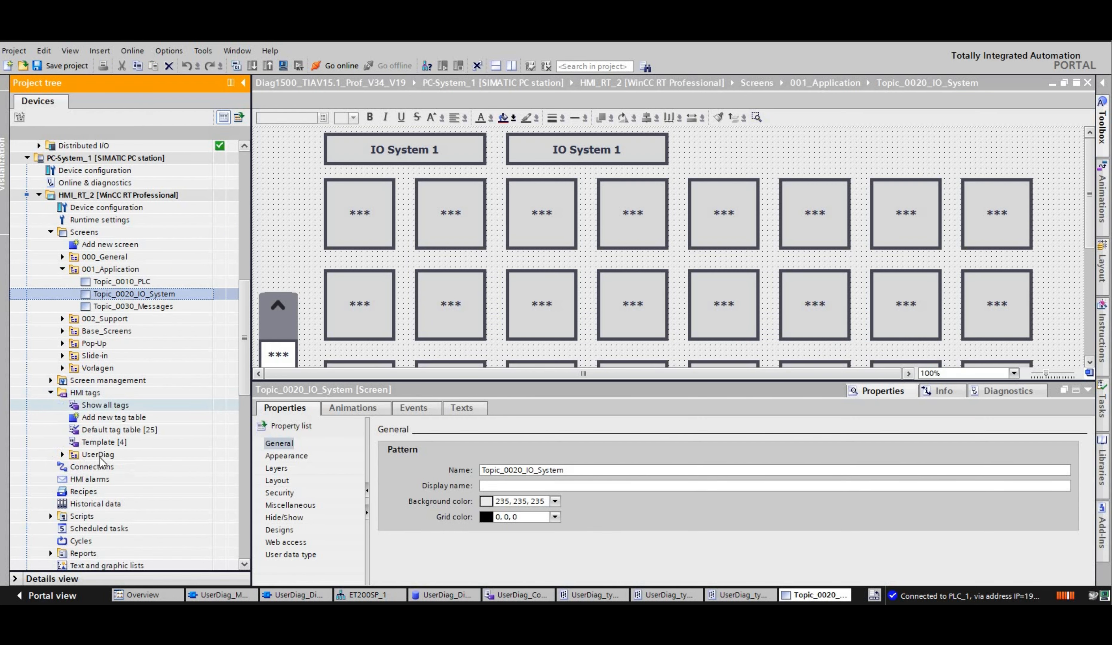
{"action": "left_click", "coordinate": [118, 466]}
{"action": "double_click", "coordinate": [118, 466]}
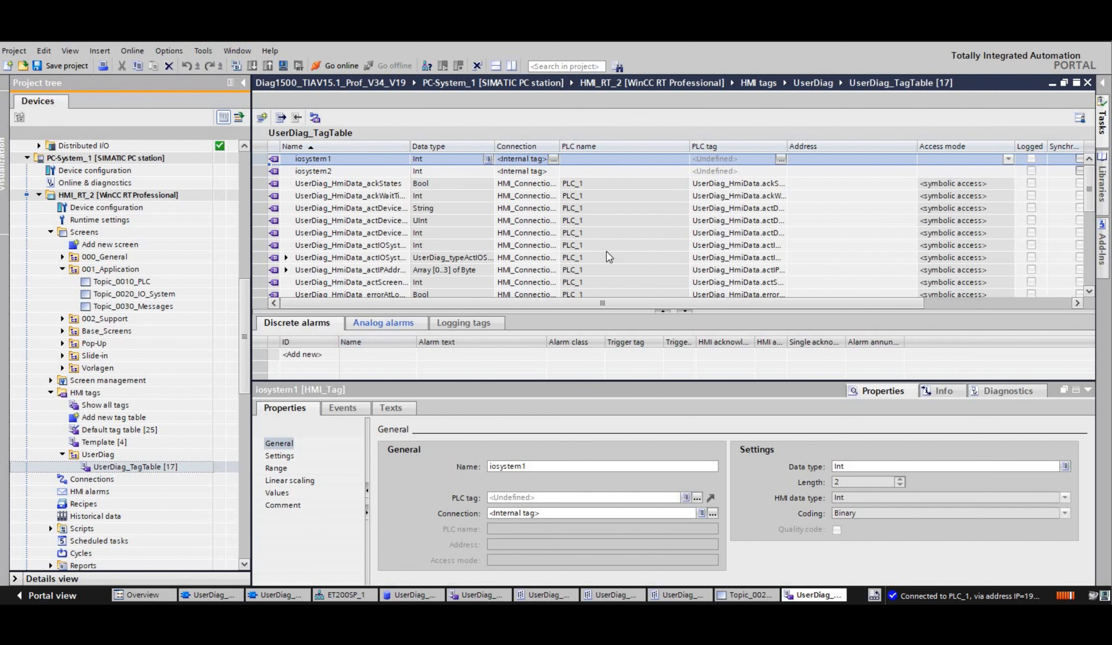
{"action": "left_click", "coordinate": [350, 221]}
{"action": "scroll", "coordinate": [466, 290], "scroll_direction": "down", "scroll_amount": 2}
{"action": "scroll", "coordinate": [179, 281], "scroll_direction": "up", "scroll_amount": 2}
Start the runtime simulation of HMI_RT_2 and open its IO Systems screen.
{"action": "left_click", "coordinate": [179, 269]}
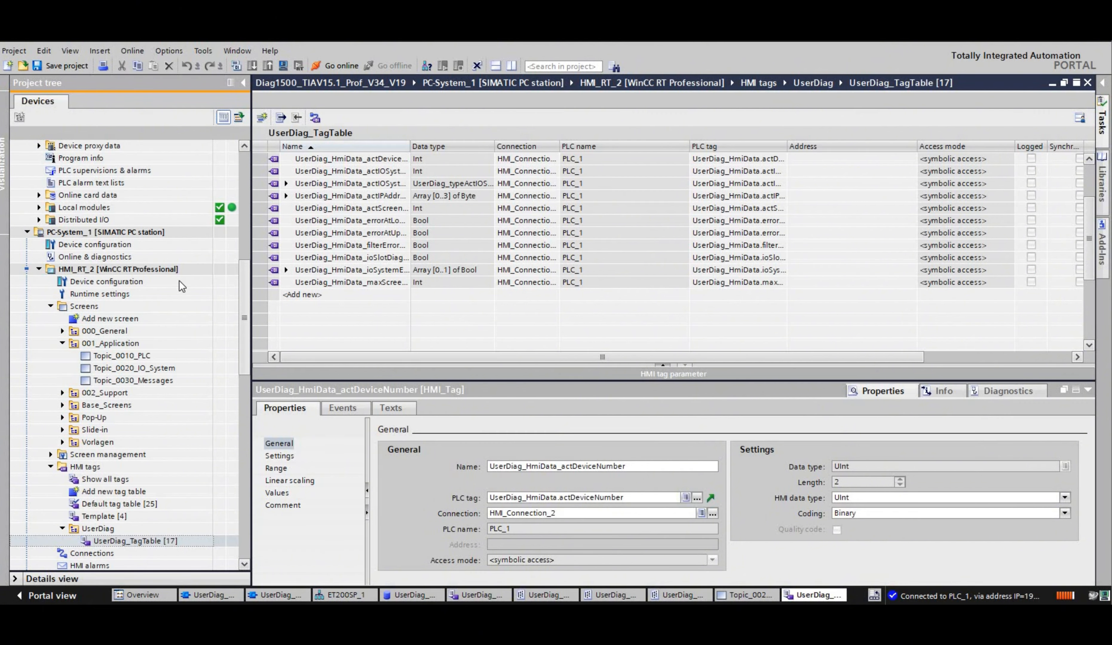
{"action": "left_click", "coordinate": [282, 66]}
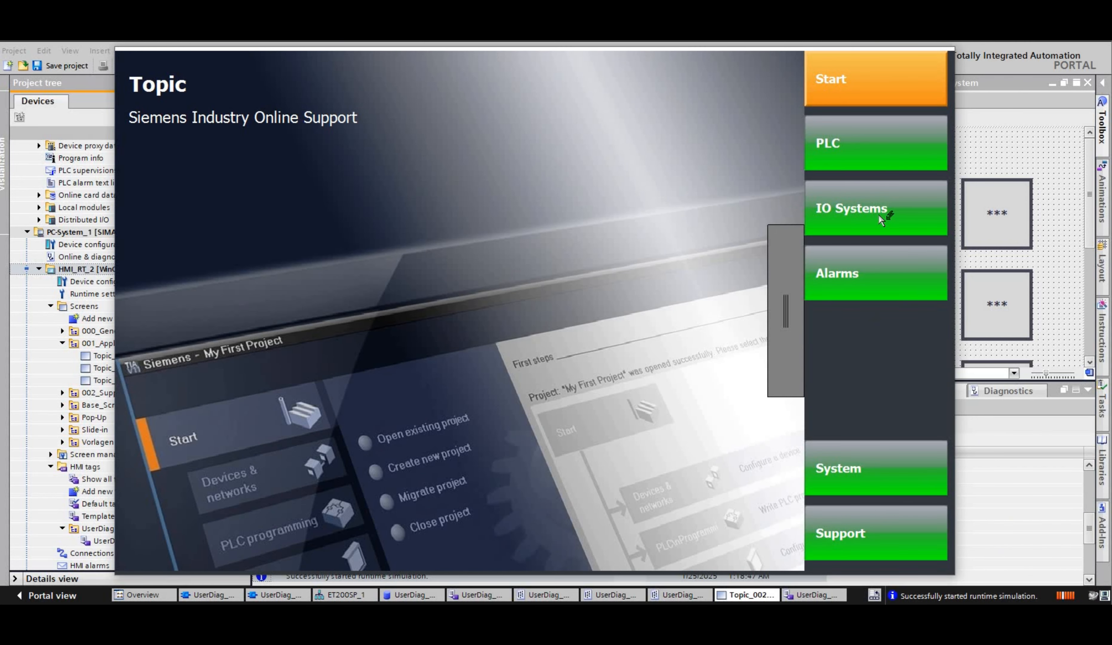
{"action": "left_click", "coordinate": [876, 215]}
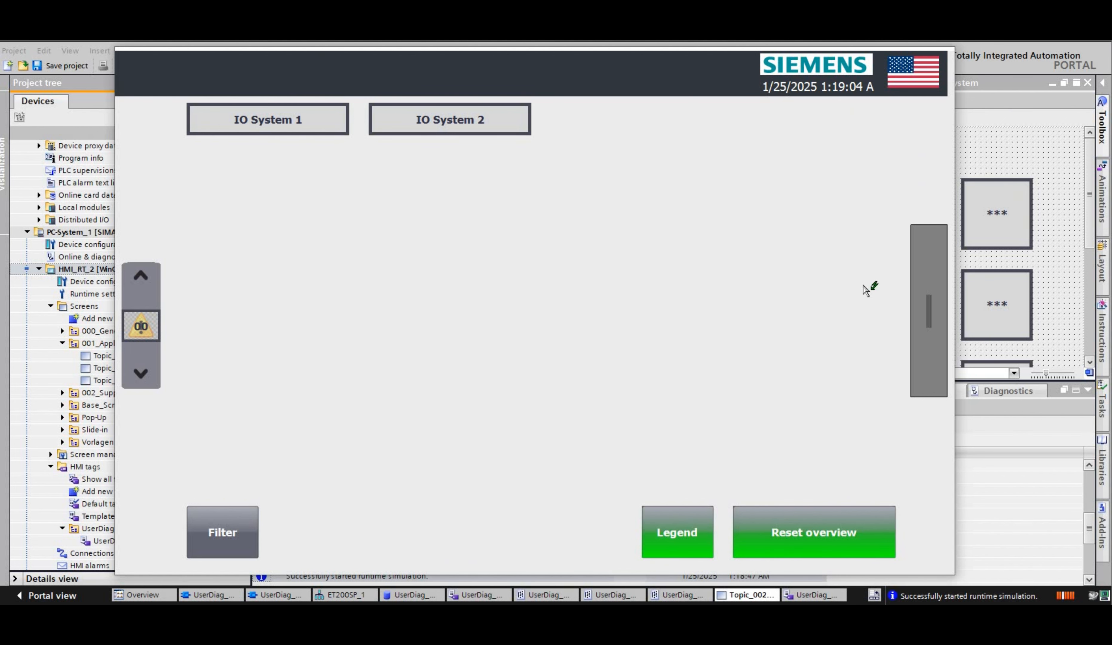
Slide out the HMI navigation bar and view the PLC and IO Systems screens.
{"action": "left_click", "coordinate": [928, 292]}
{"action": "left_click", "coordinate": [834, 136]}
{"action": "left_click", "coordinate": [857, 198]}
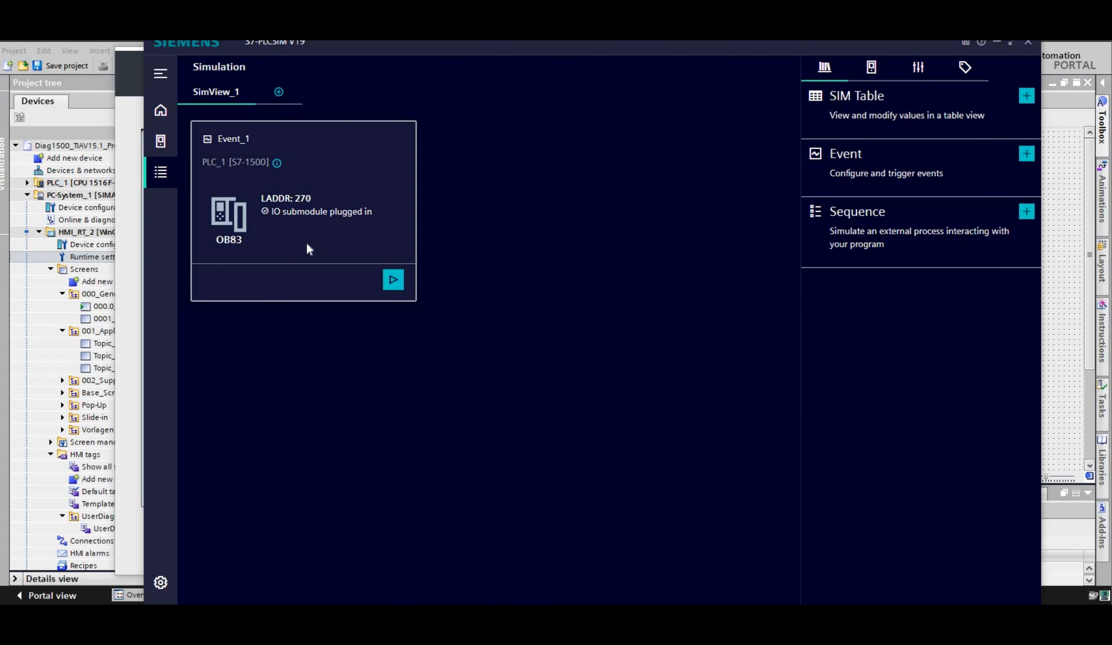
In S7-PLCSIM, set the cause of Event_1 for 270:ET200SP_1~PROFINET interface to IO module removed and trigger the event.
{"action": "double_click", "coordinate": [309, 249]}
{"action": "left_click", "coordinate": [856, 364]}
{"action": "left_click", "coordinate": [846, 390]}
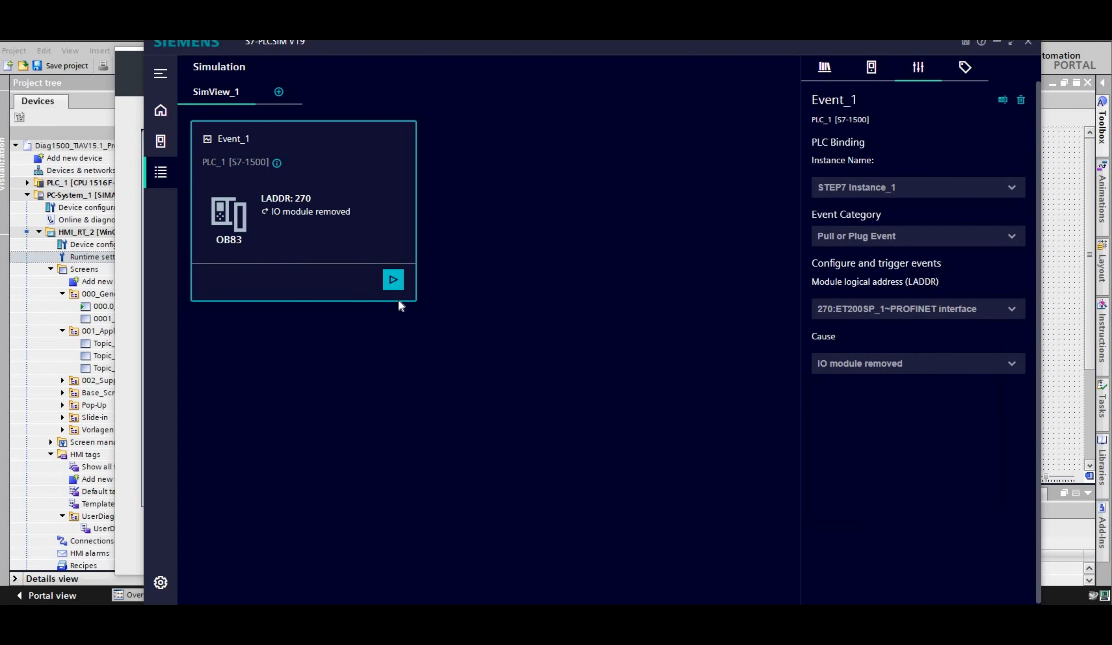
{"action": "left_click", "coordinate": [393, 279]}
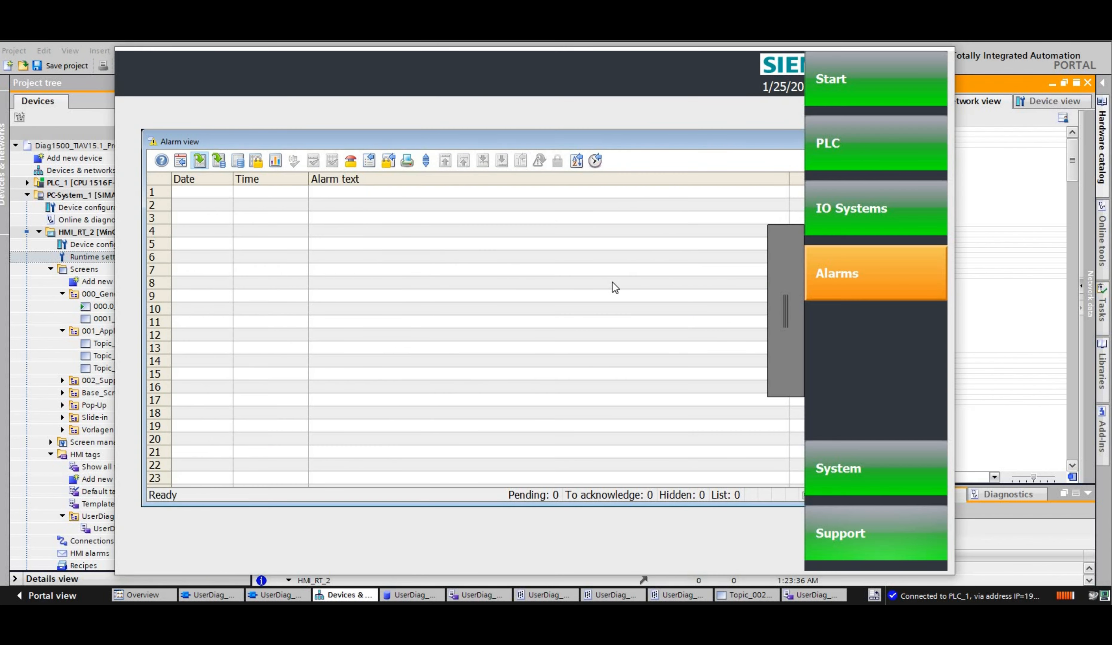
Open the System screen in the running HMI and stop the runtime.
{"action": "left_click", "coordinate": [858, 96]}
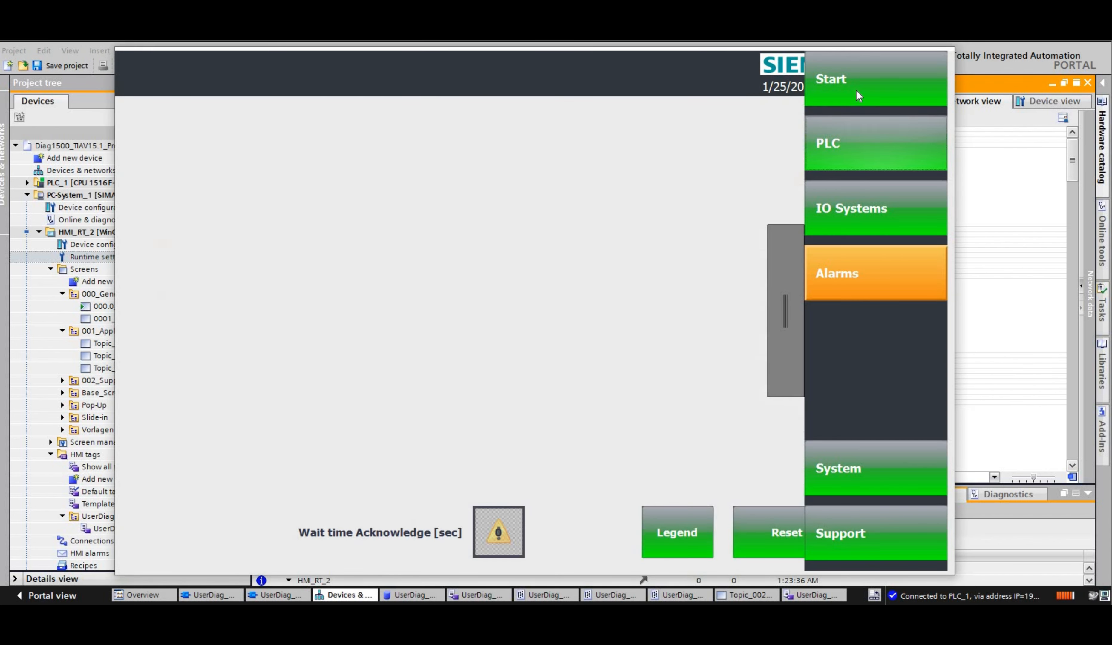
{"action": "left_click", "coordinate": [834, 483]}
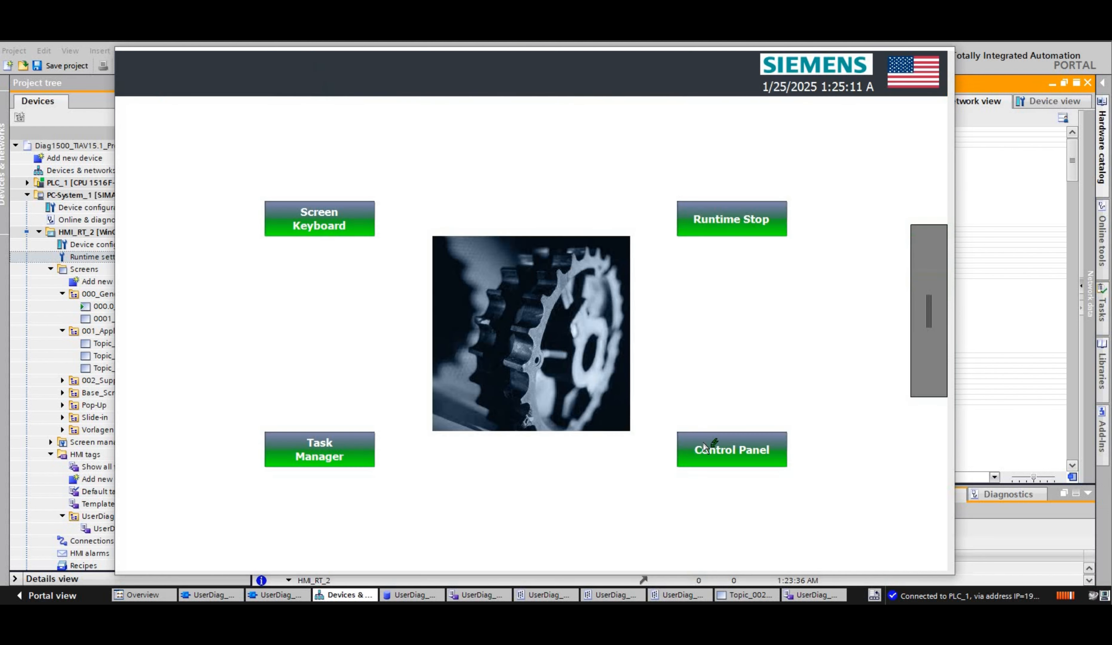
{"action": "left_click", "coordinate": [746, 225]}
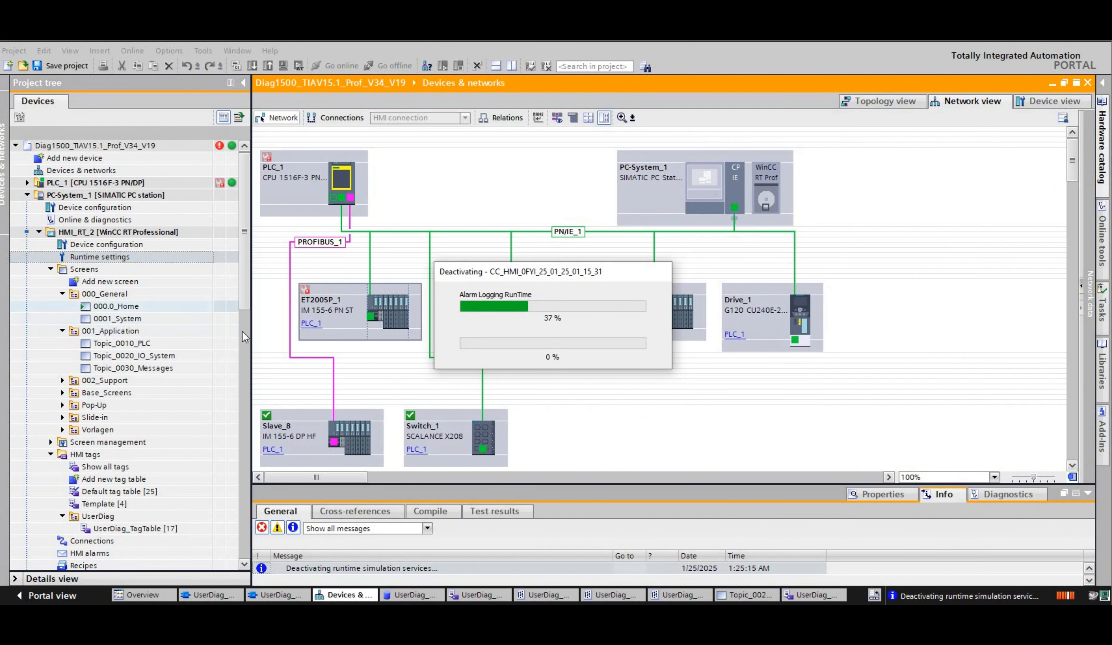
Open the connections of HMI_RT_2 and set the access point of HMI_Connection_2 to S7ONLINE.
{"action": "scroll", "coordinate": [239, 295], "scroll_direction": "down", "scroll_amount": 1}
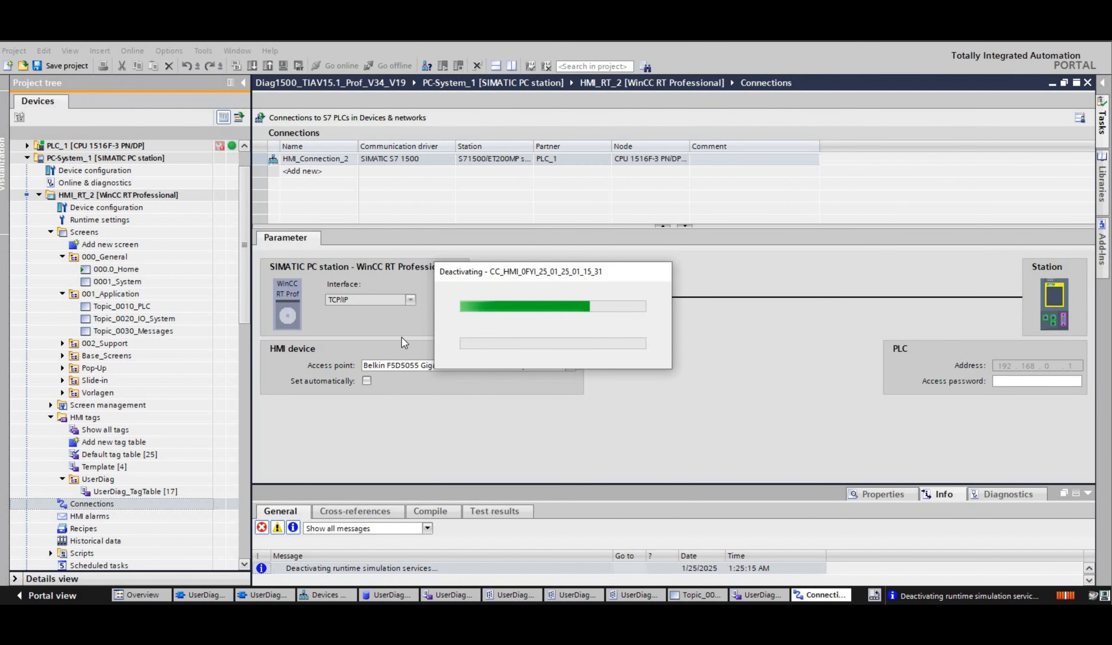
{"action": "left_click", "coordinate": [569, 367]}
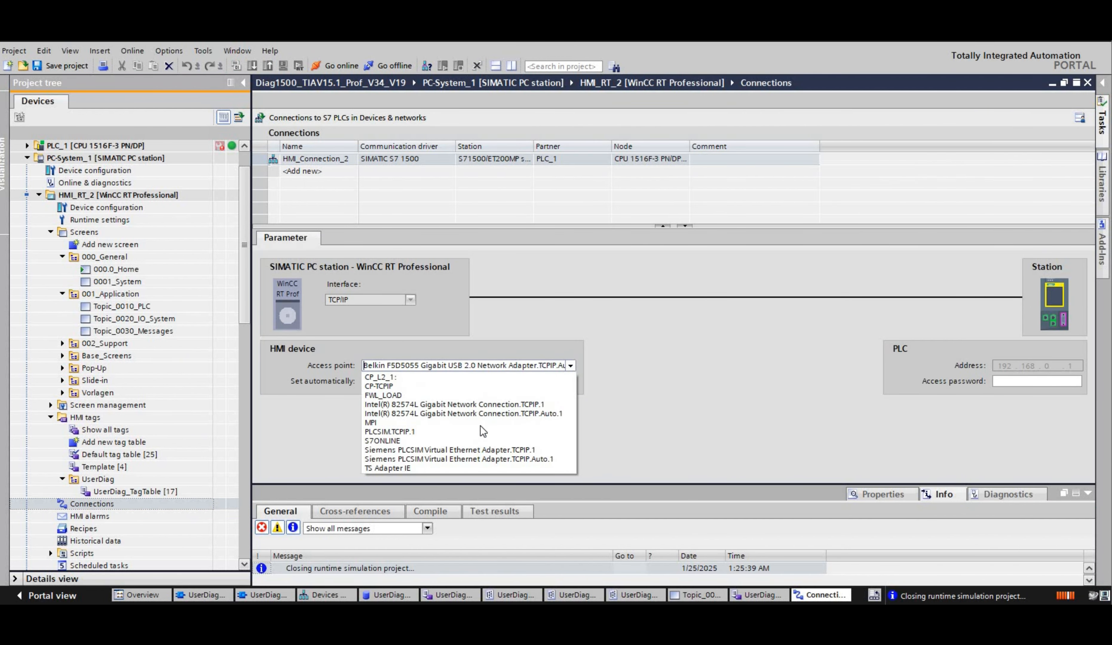
{"action": "left_click", "coordinate": [470, 441]}
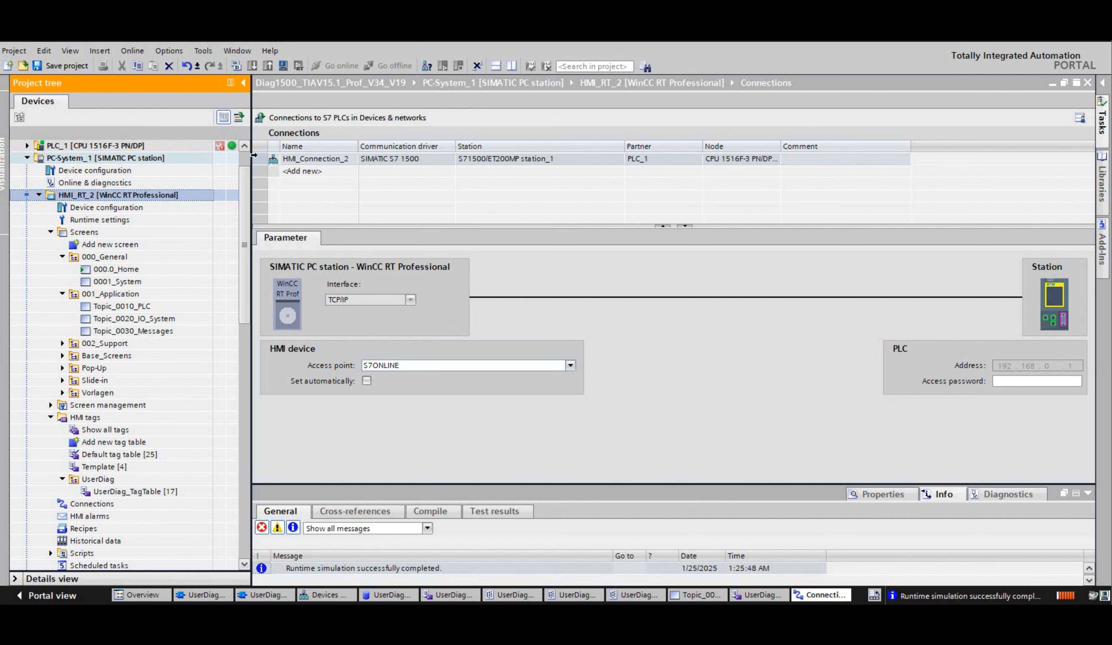
Select PC-System_1, restart the HMI runtime simulation and open the IO Systems screen.
{"action": "left_click", "coordinate": [133, 158]}
{"action": "scroll", "coordinate": [241, 151], "scroll_direction": "up", "scroll_amount": 1}
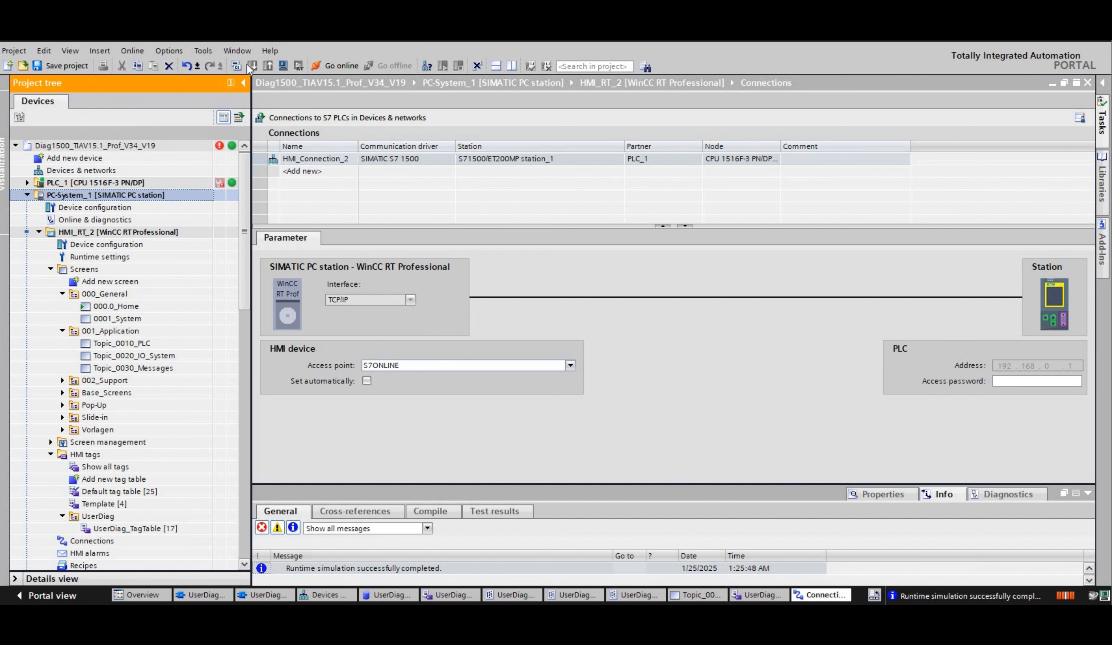
{"action": "left_click", "coordinate": [283, 66]}
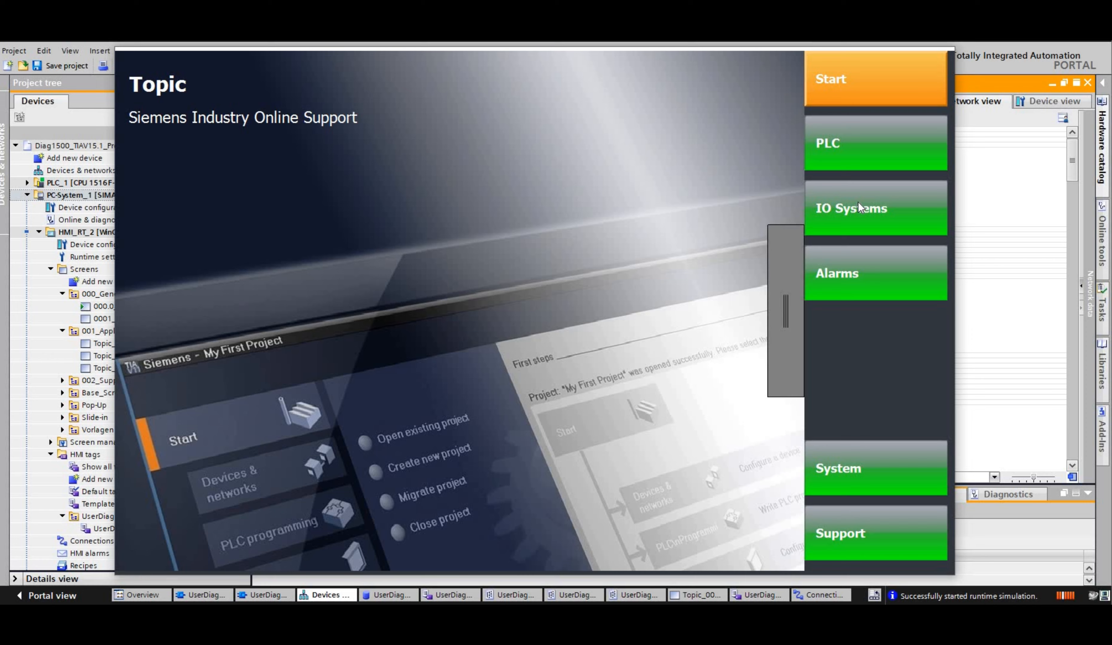
{"action": "left_click", "coordinate": [857, 205]}
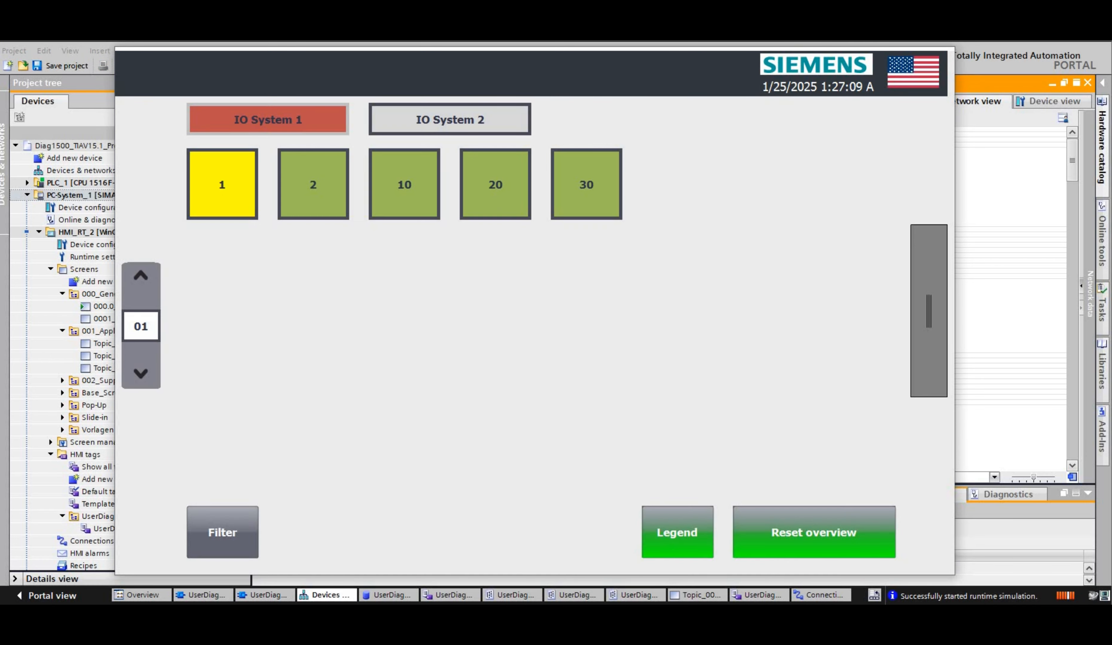
Show the Connections editor behind the HMI, view the legend of device state colors and close the legend.
{"action": "left_click", "coordinate": [816, 598]}
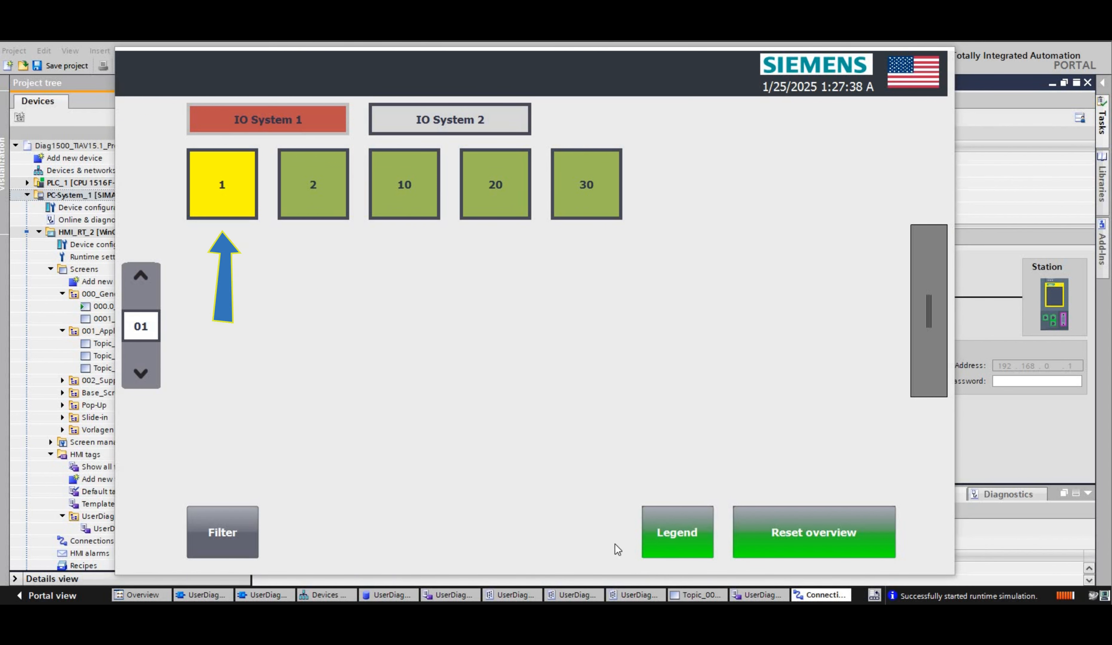
{"action": "left_click", "coordinate": [658, 526]}
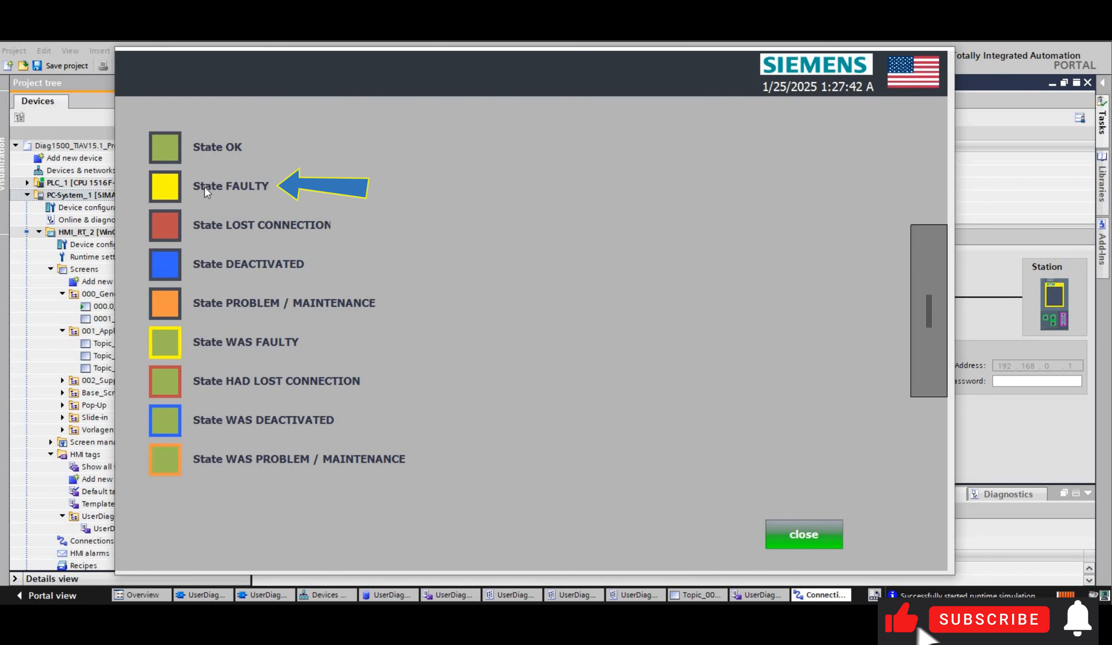
{"action": "left_click", "coordinate": [797, 529]}
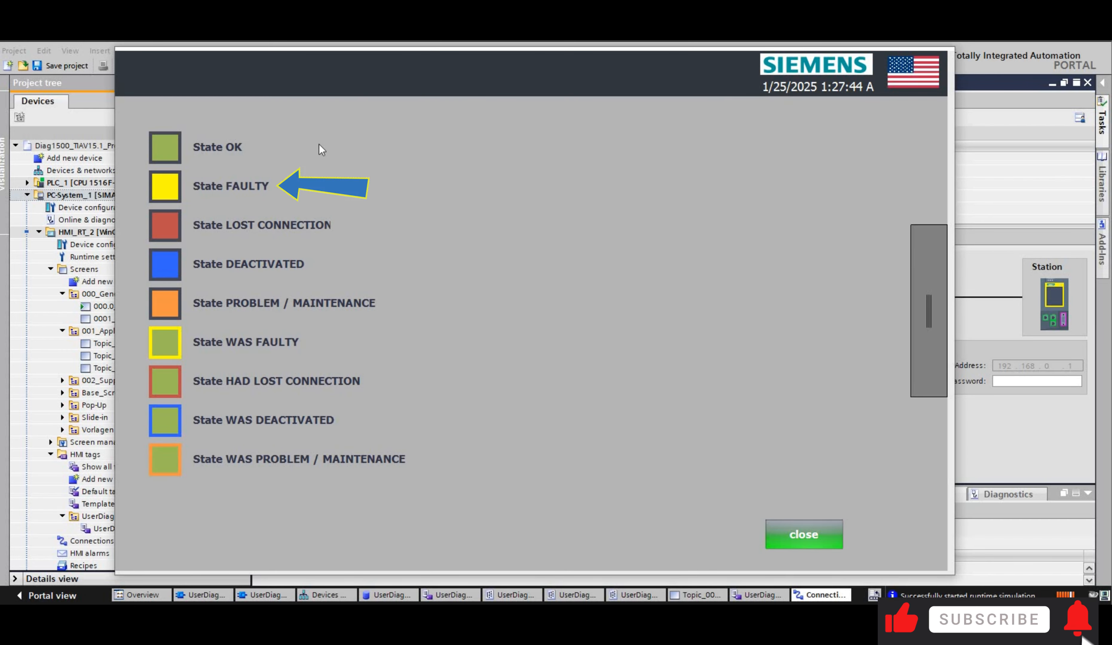
View the modules of device 1 in IO System 1 and close the module view.
{"action": "left_click", "coordinate": [244, 191]}
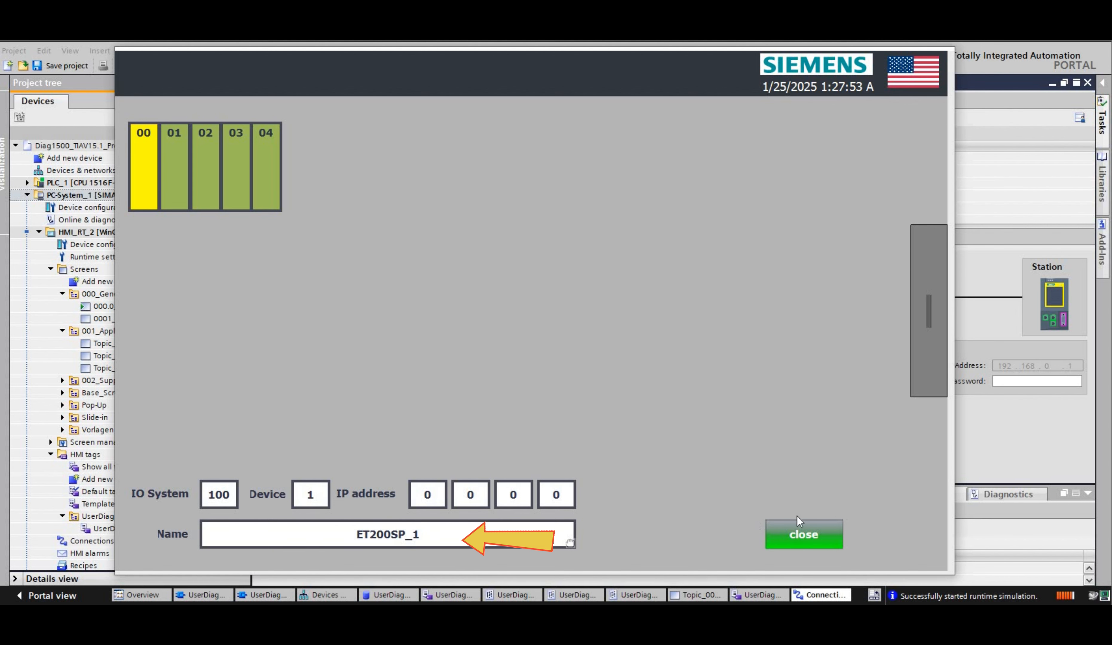
{"action": "left_click", "coordinate": [802, 528]}
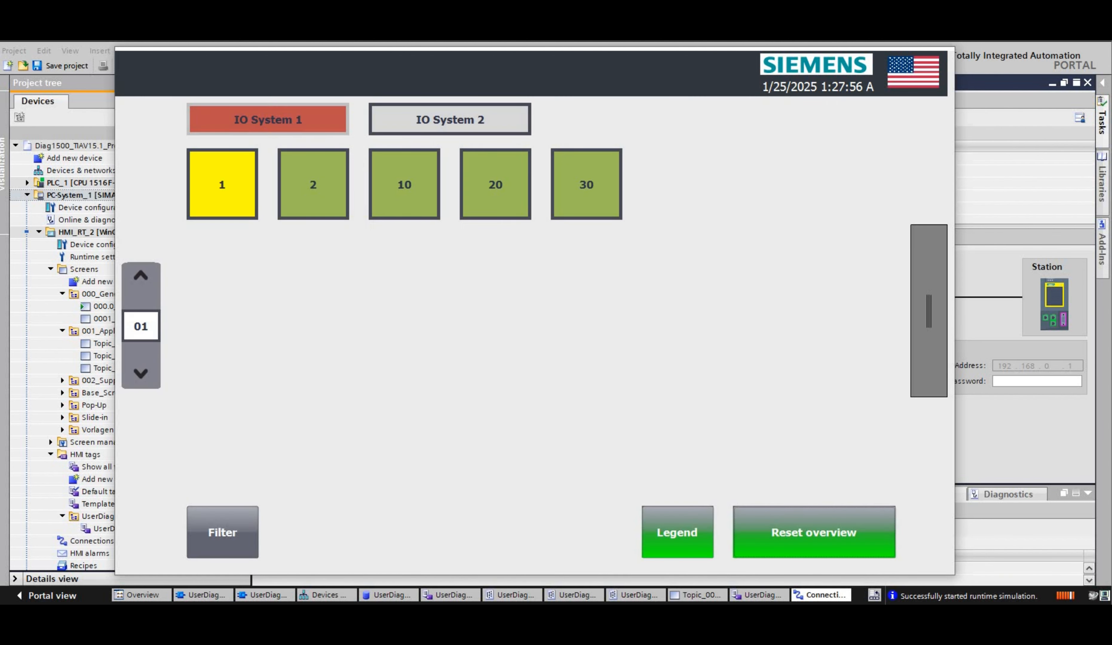
Switch to S7-PLCSIM, set the cause of Event_1 to IO submodule plugged in and trigger the event.
{"action": "key", "text": "alt+Tab"}
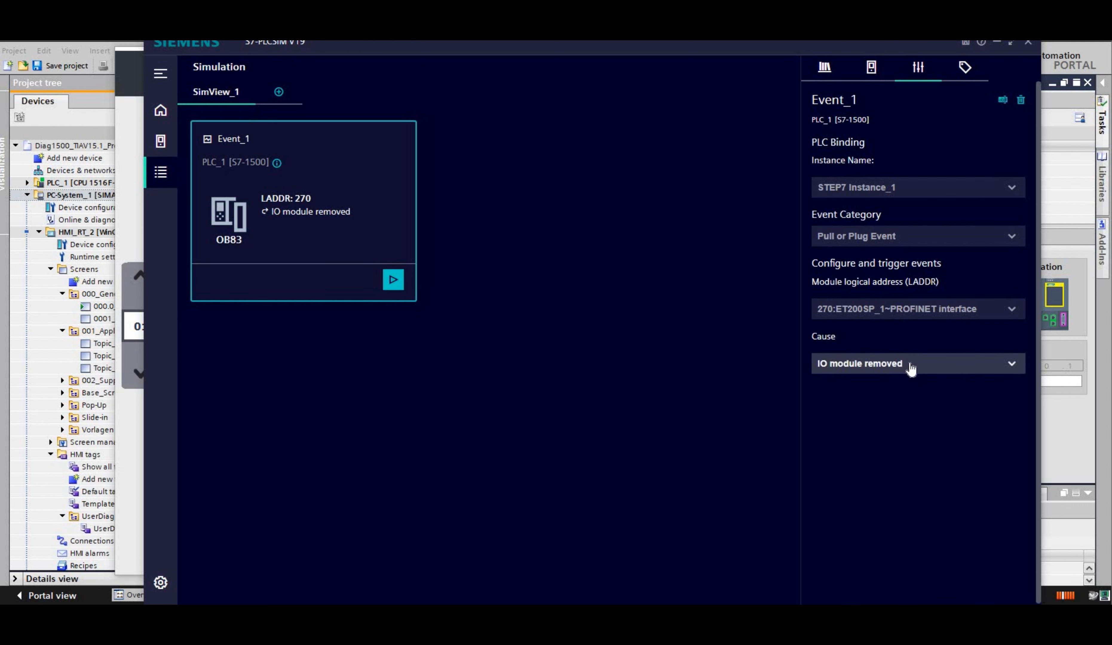
{"action": "left_click", "coordinate": [910, 368]}
{"action": "left_click", "coordinate": [868, 439]}
{"action": "left_click", "coordinate": [393, 279]}
Return to the running HMI, check the modules of device 1, and view the overview's legend and filter.
{"action": "key", "text": "alt+Tab"}
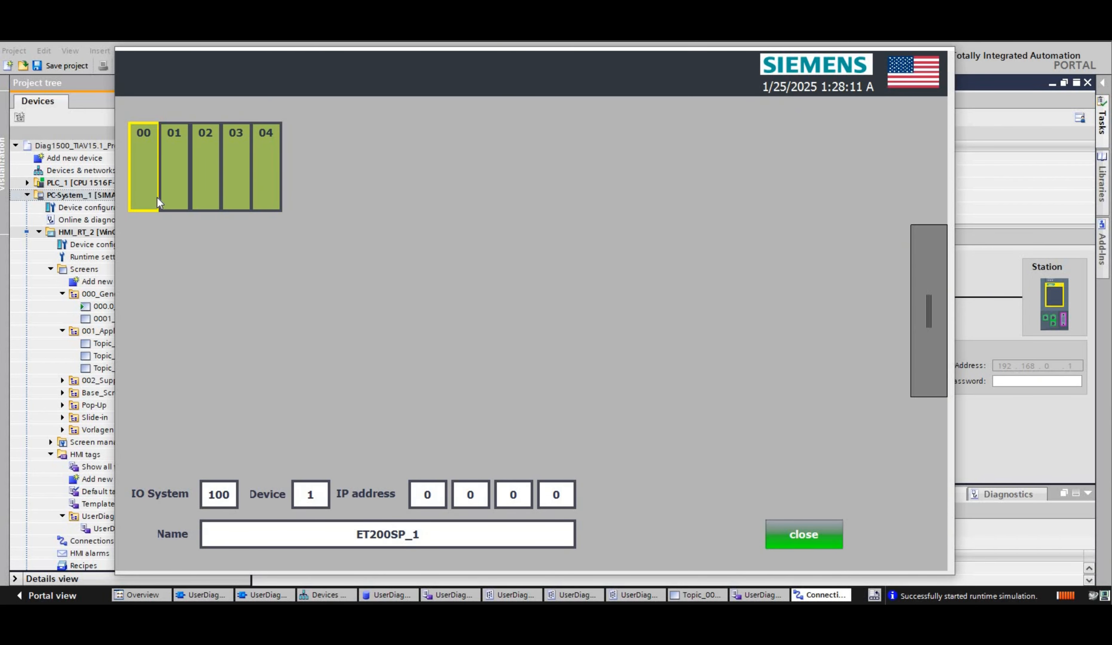
{"action": "left_click", "coordinate": [804, 543]}
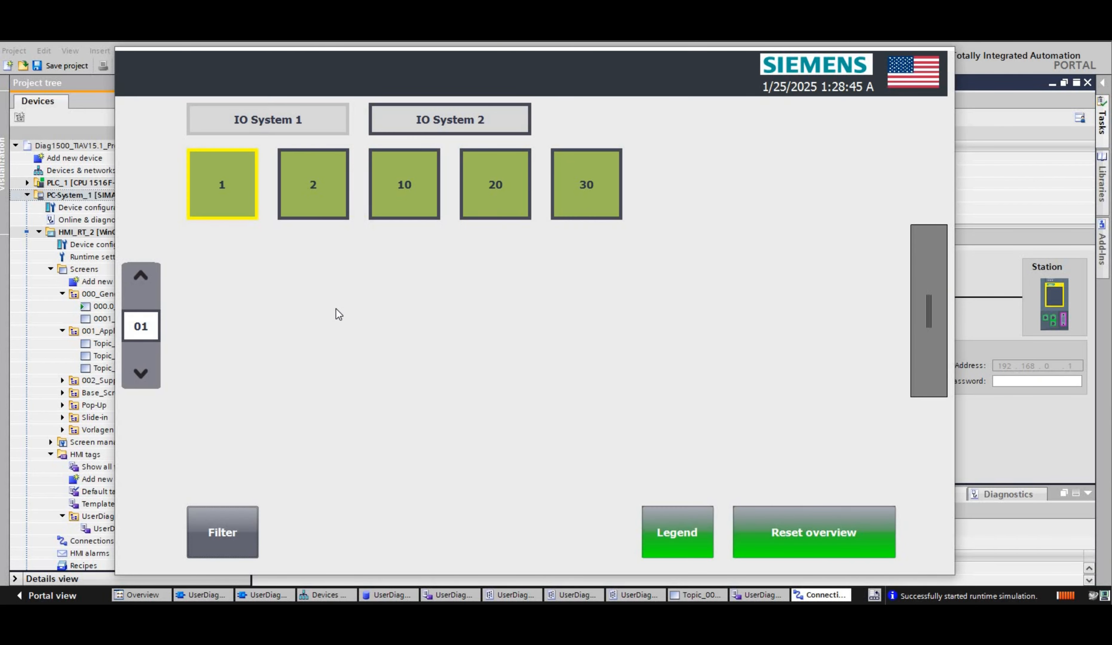
{"action": "left_click", "coordinate": [685, 554]}
{"action": "left_click", "coordinate": [231, 537]}
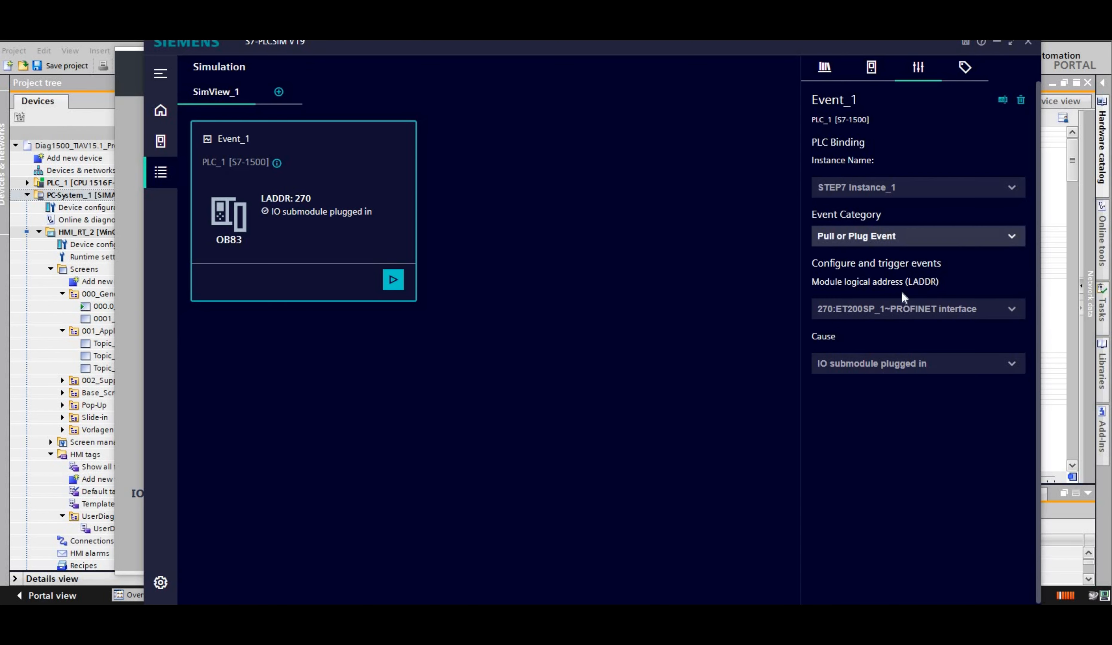
In S7-PLCSIM, set Event_1 to 275:ET200MP_2~PROFINET interface with the cause IO module removed and trigger it.
{"action": "scroll", "coordinate": [917, 452], "scroll_direction": "down", "scroll_amount": 3}
{"action": "left_click", "coordinate": [832, 366]}
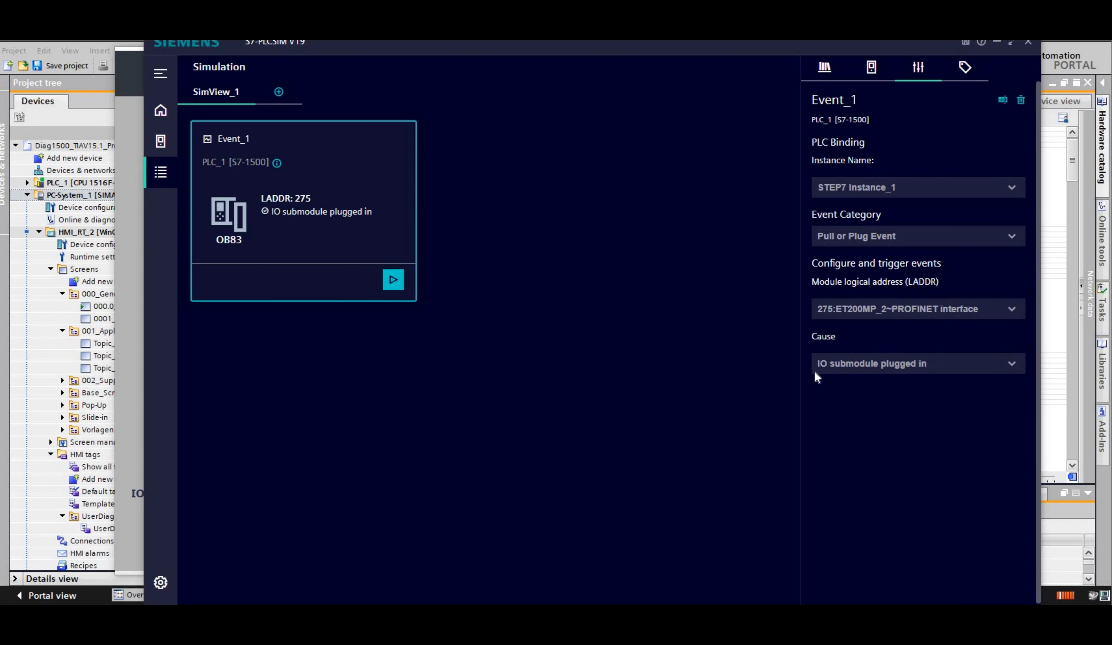
{"action": "left_click", "coordinate": [839, 390]}
{"action": "left_click", "coordinate": [393, 279]}
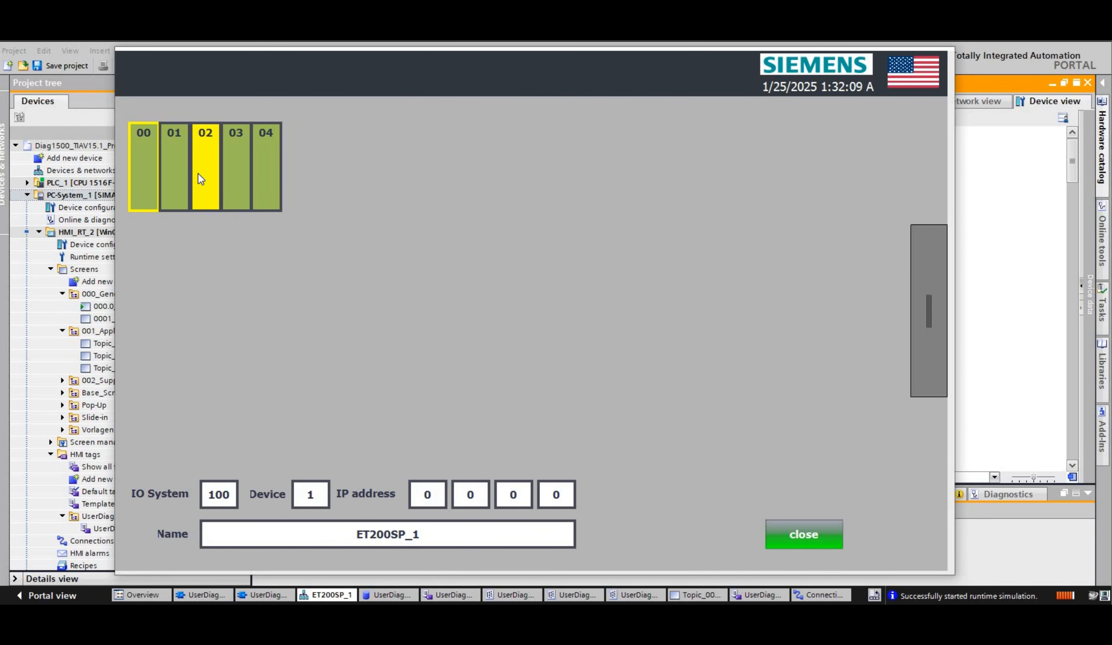
Trigger the diagnostic interrupt for 263:ET200SP_1~DQ 8x24VDC/0.5A HF_1 and check the modules of device 1 in the HMI.
{"action": "left_click", "coordinate": [794, 541]}
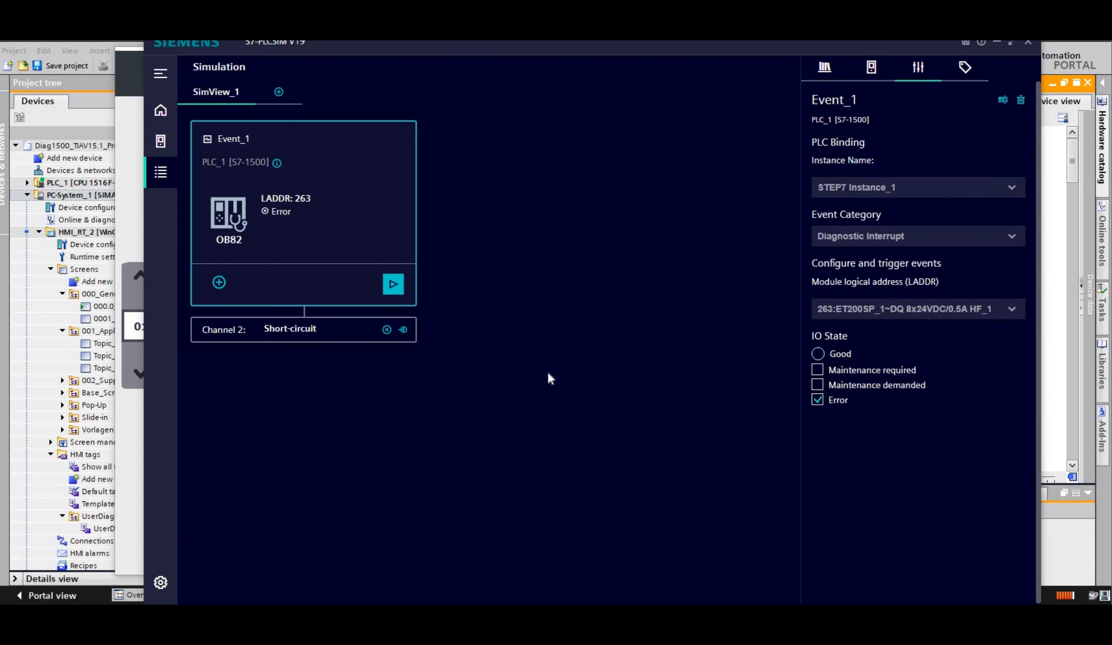
{"action": "left_click", "coordinate": [390, 285]}
{"action": "left_click", "coordinate": [257, 212]}
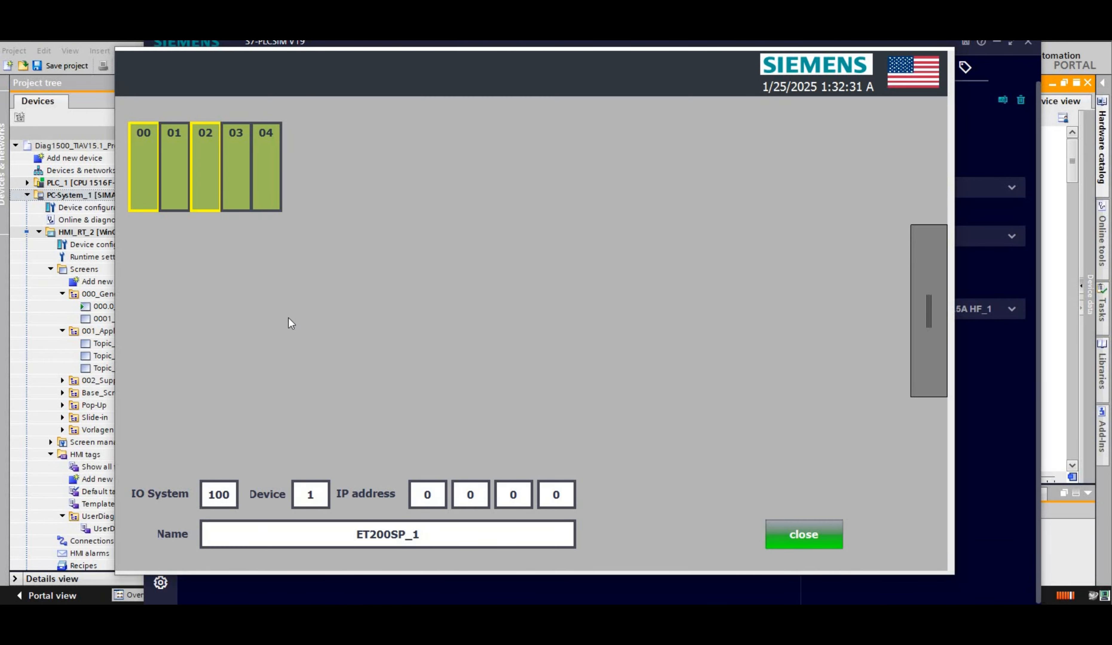
{"action": "left_click", "coordinate": [785, 527]}
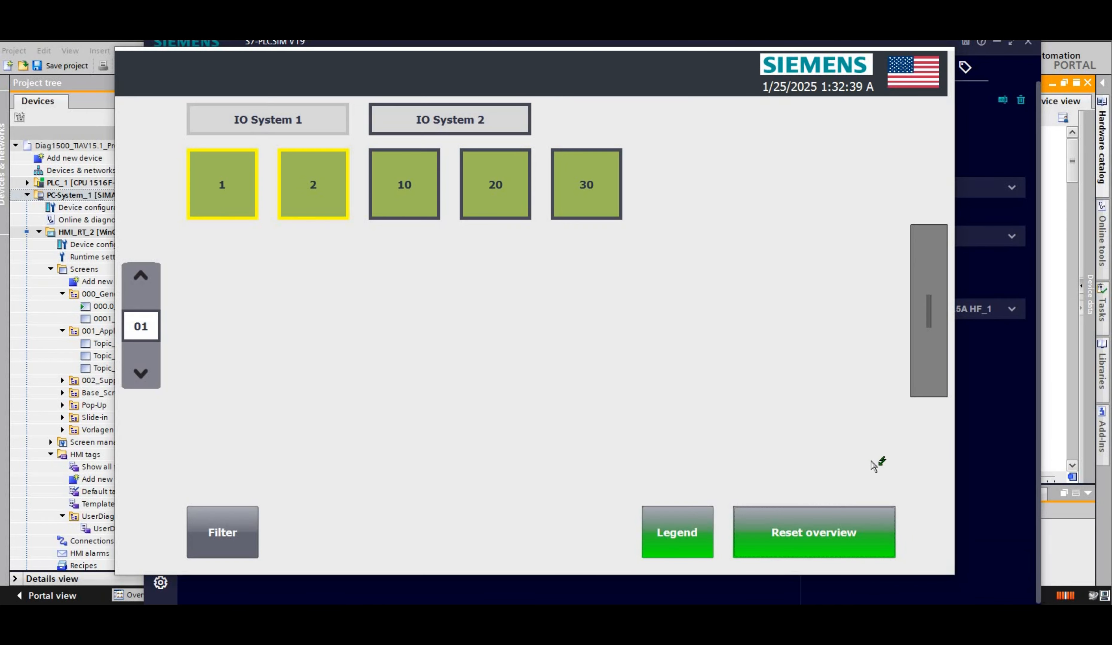
View the Alarms screen in the HMI, open the System screen and stop the runtime.
{"action": "left_click", "coordinate": [841, 284]}
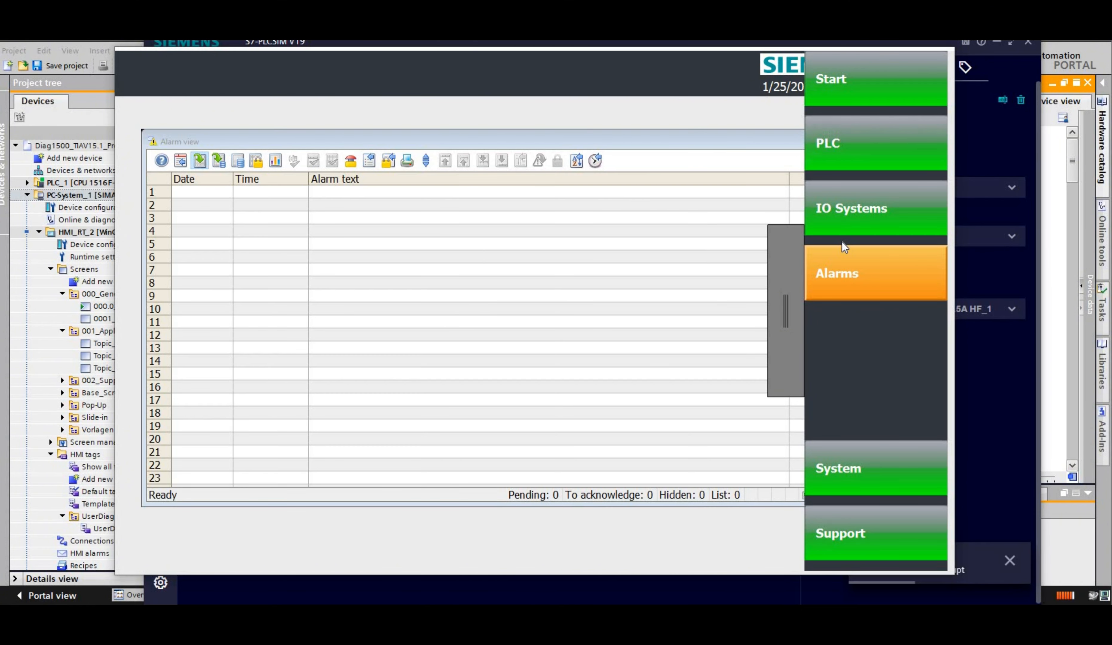
{"action": "left_click", "coordinate": [841, 241]}
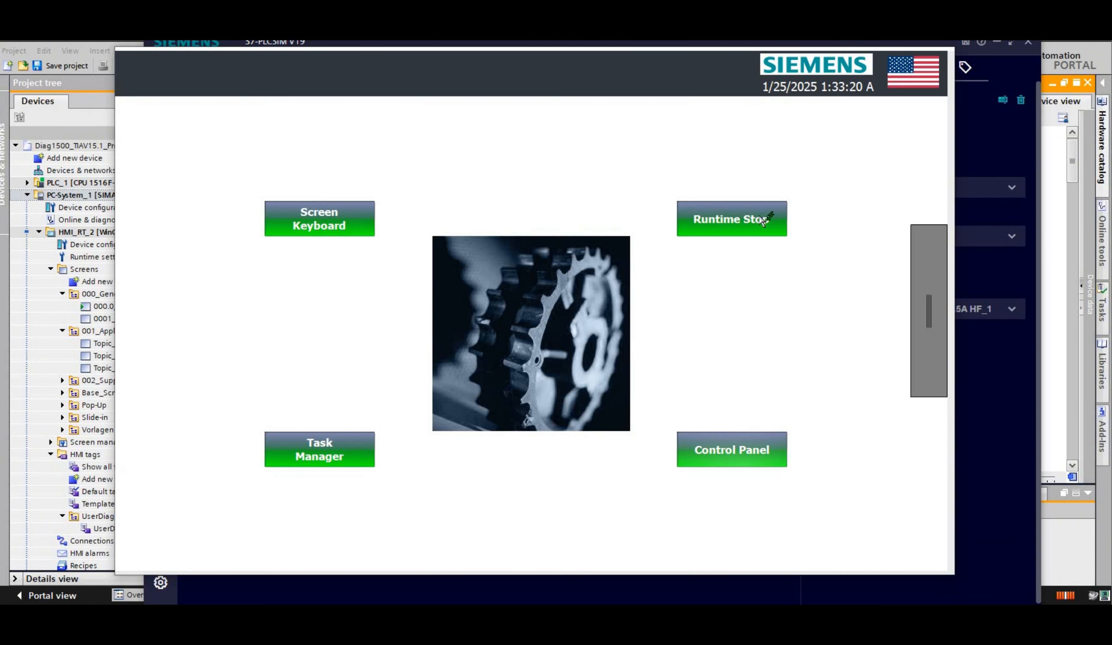
{"action": "left_click", "coordinate": [731, 212]}
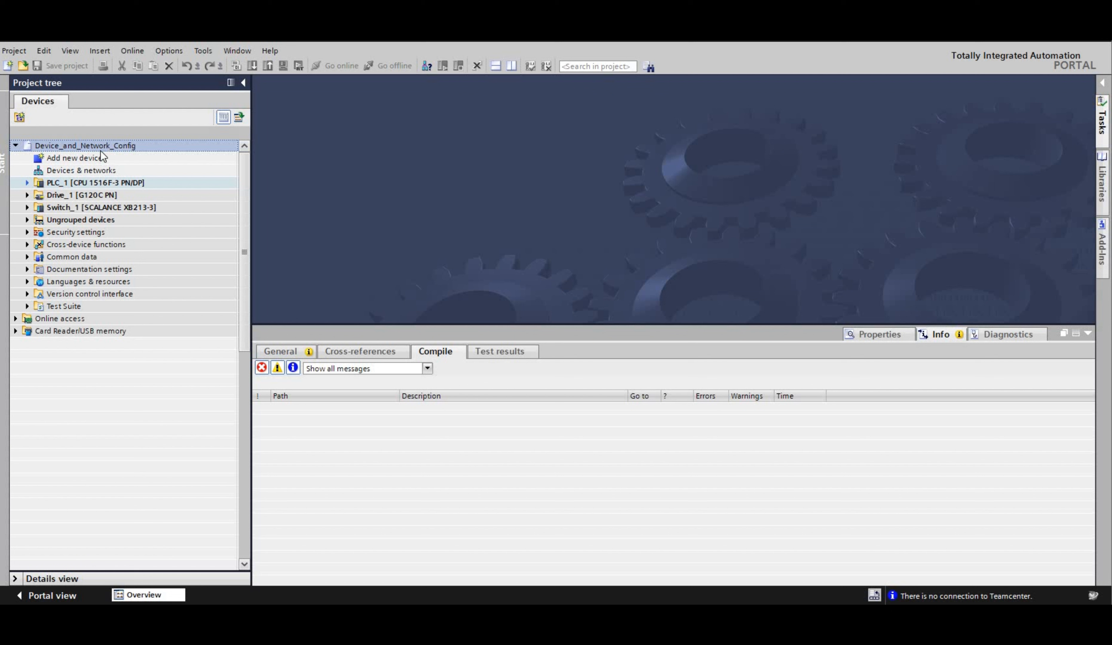
In the Device_and_Network_Config project, expand PLC_1 and open its device configuration.
{"action": "double_click", "coordinate": [93, 183]}
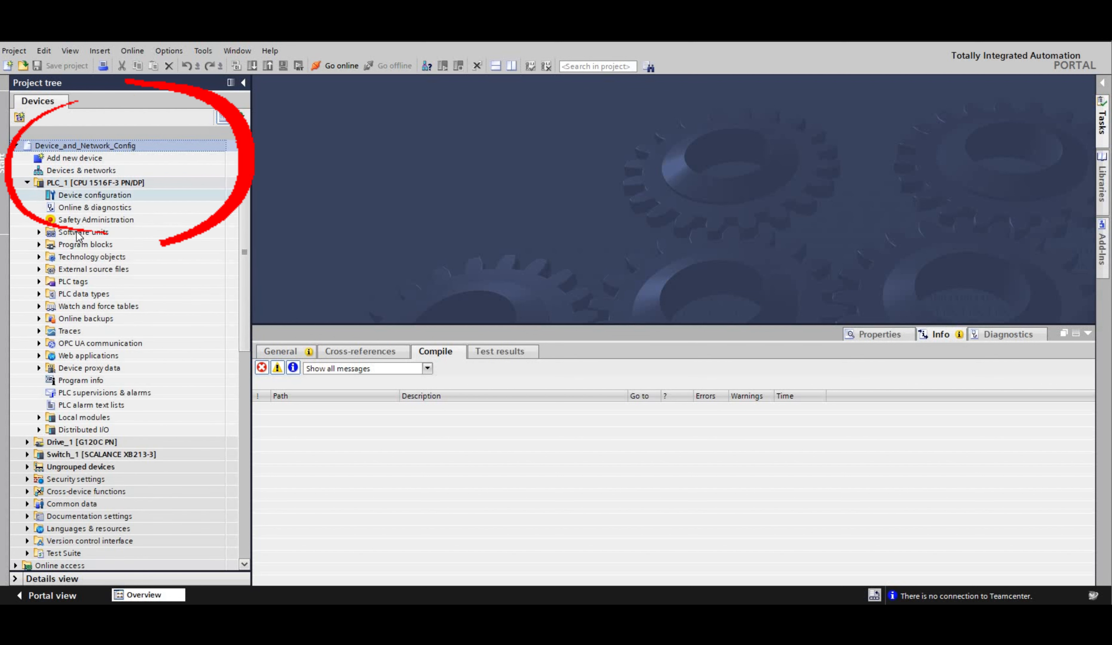
{"action": "double_click", "coordinate": [88, 195]}
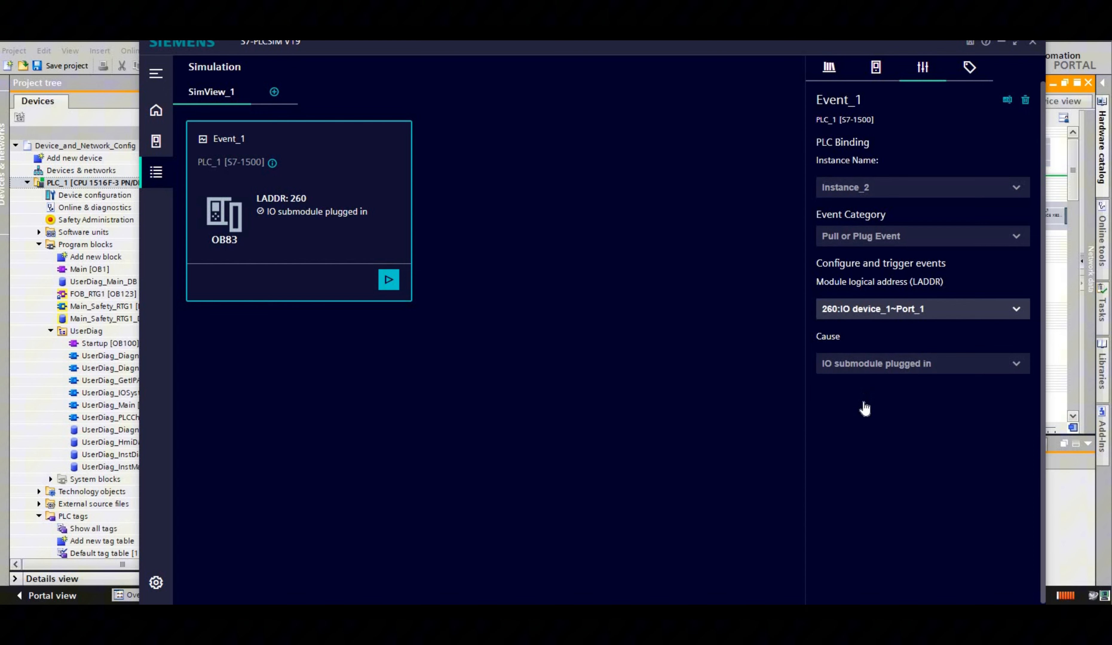
Trigger an IO submodule removed event for 260:IO device_1~Port_1 in S7-PLCSIM and check the monitored values in UserDiag_DiagnosticsData.
{"action": "left_click", "coordinate": [861, 363]}
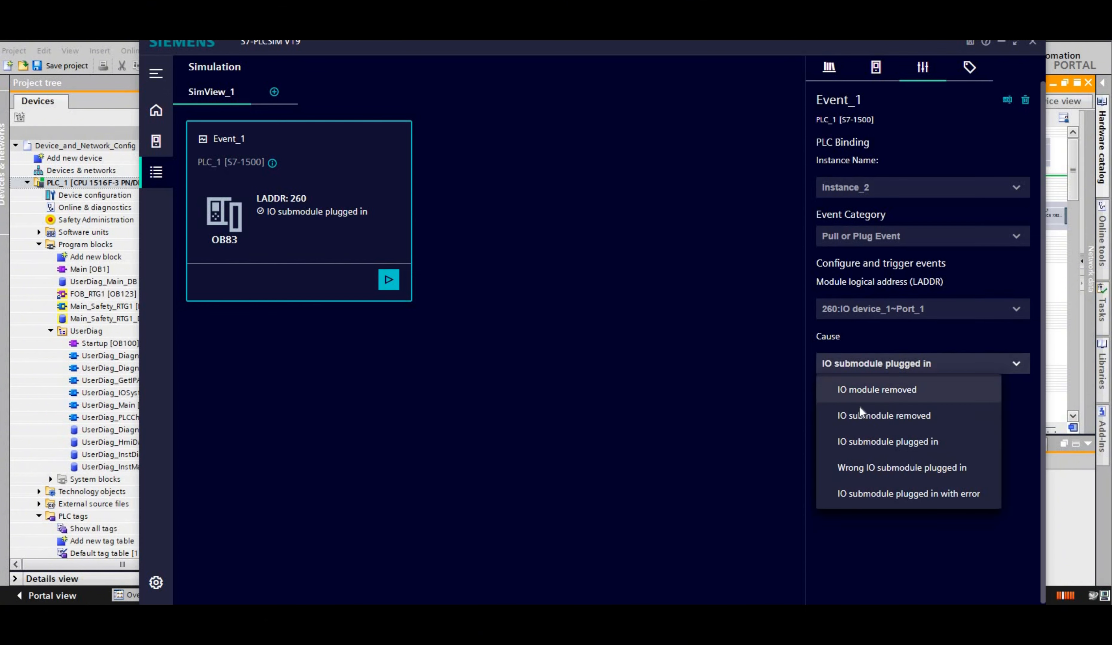
{"action": "left_click", "coordinate": [863, 414]}
{"action": "left_click", "coordinate": [388, 279]}
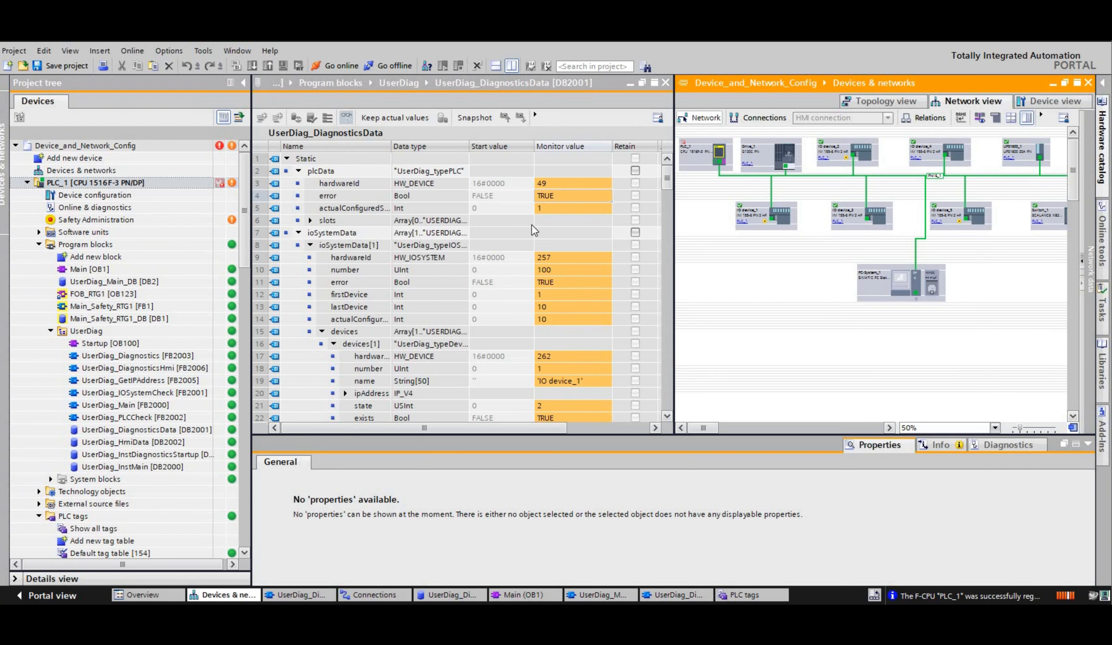
{"action": "left_click", "coordinate": [516, 382]}
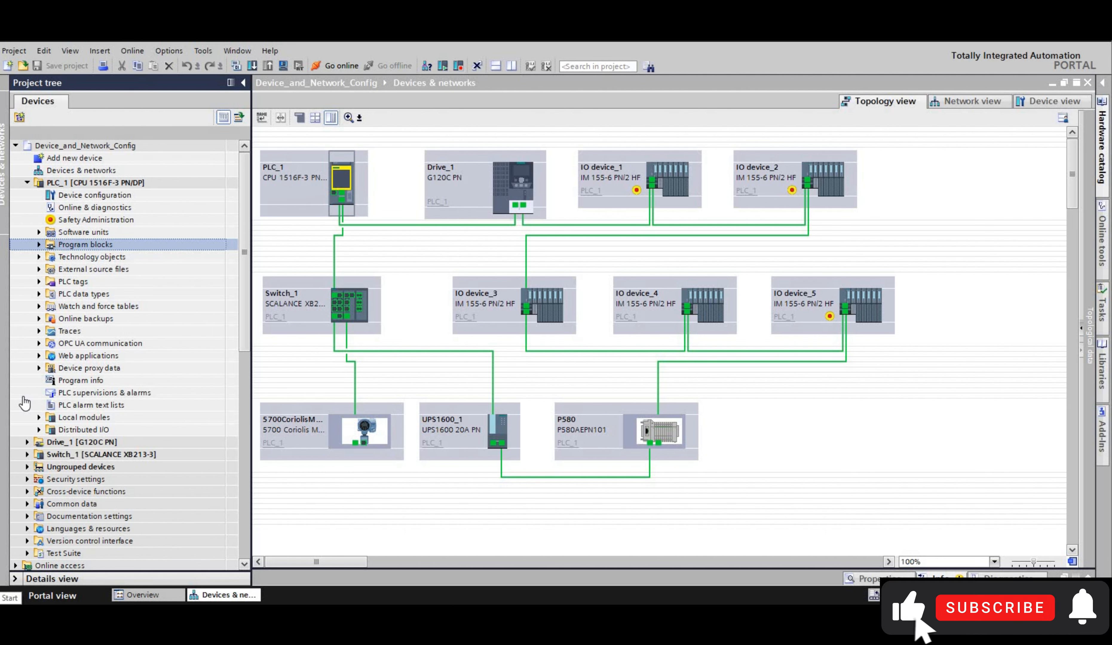
Switch to the Diag1500_TIAV15.1_Prof_V34_V19 project and review the program blocks in the UserDiag group.
{"action": "key", "text": "Down"}
{"action": "key", "text": "Down"}
{"action": "key", "text": "Down"}
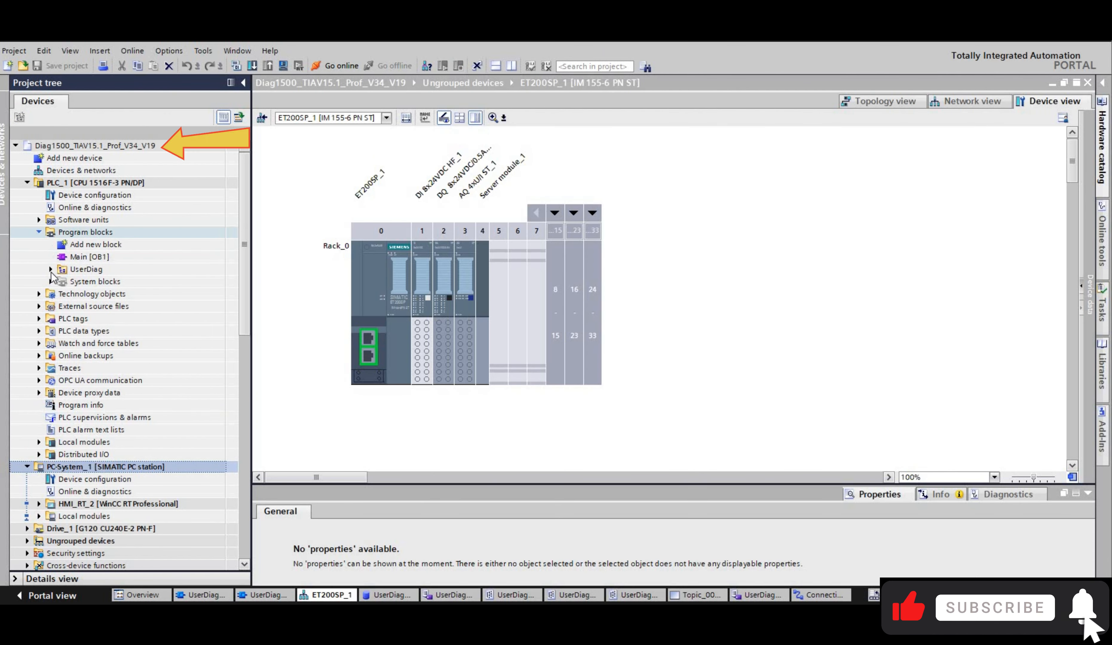
{"action": "left_click", "coordinate": [51, 268]}
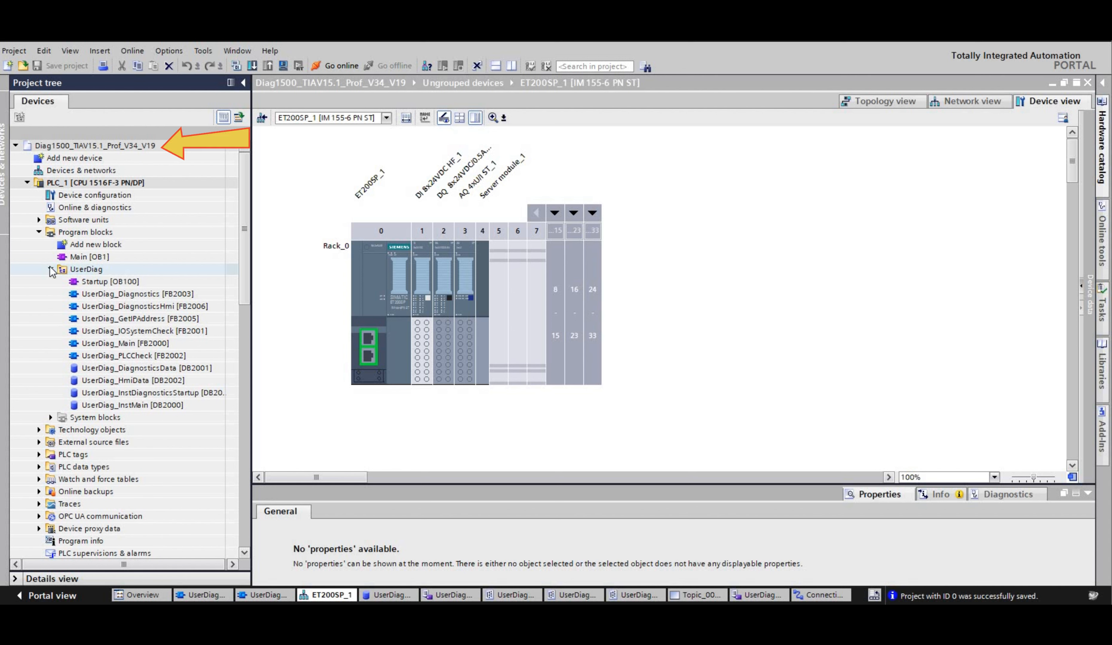
{"action": "left_click", "coordinate": [52, 269]}
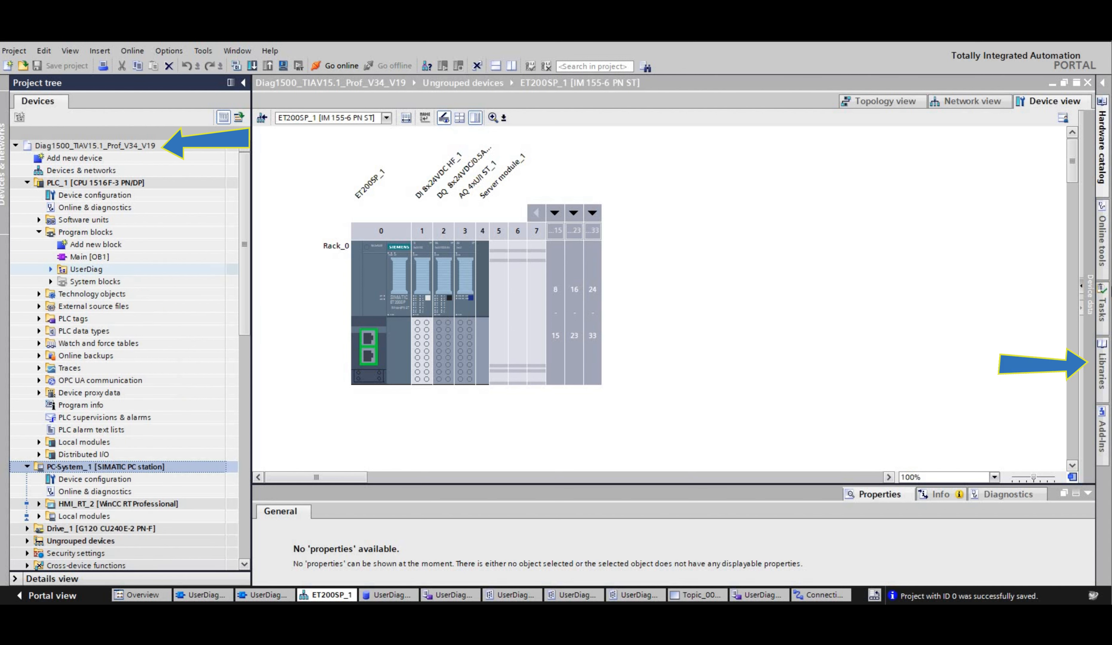
Create a new global library named Diagnostic Program.
{"action": "left_click", "coordinate": [1101, 364]}
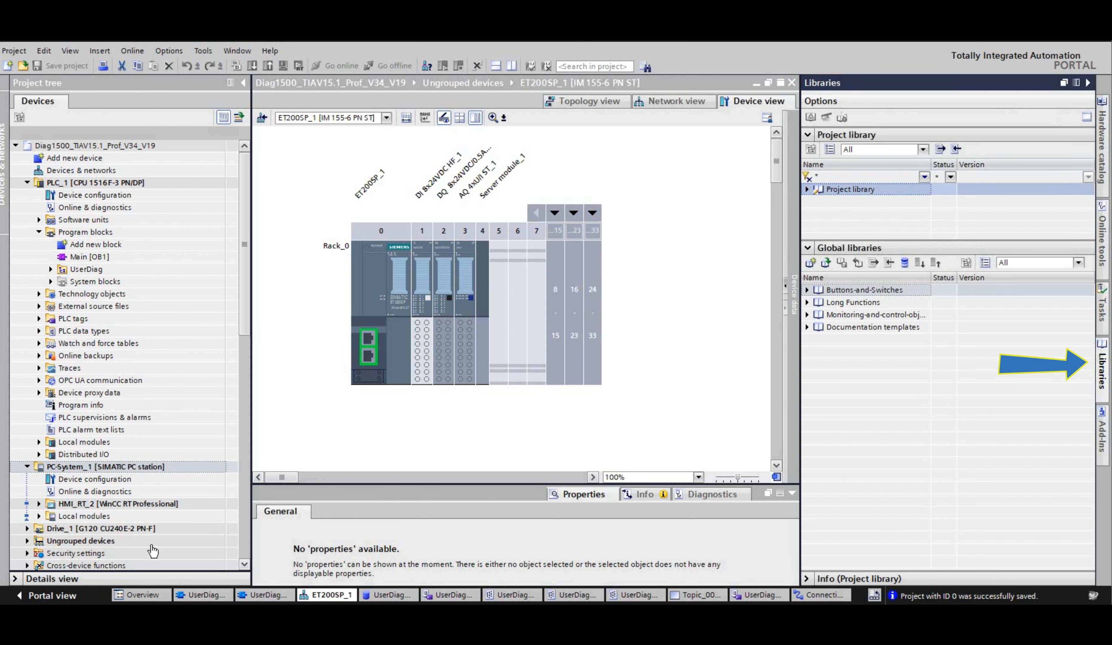
{"action": "left_click", "coordinate": [810, 262]}
{"action": "type", "text": "Diagnostic Program"}
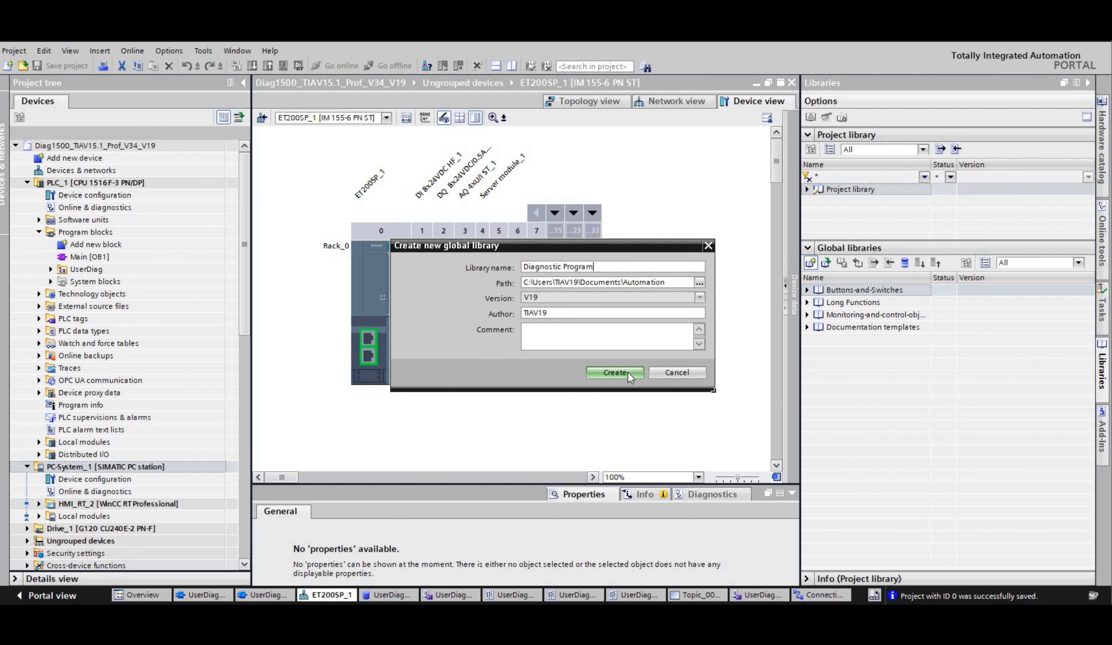
{"action": "left_click", "coordinate": [614, 373]}
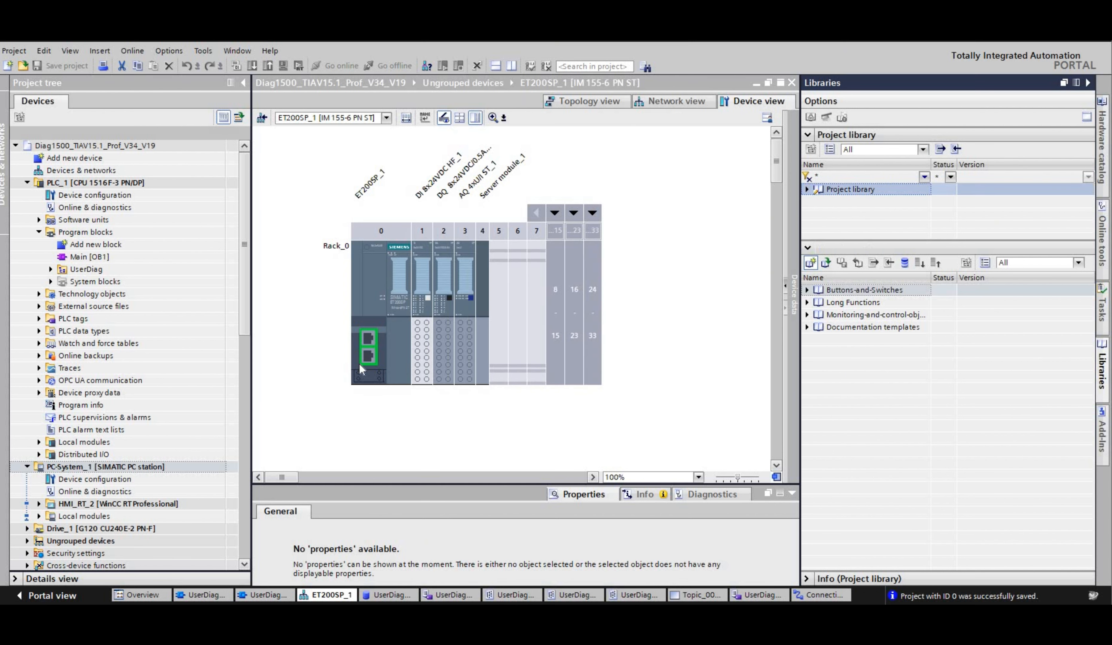
Copy the UserDiag groups of program blocks, PLC tags and PLC data types into the master copies of the Diagnostic Program library.
{"action": "left_click", "coordinate": [97, 270]}
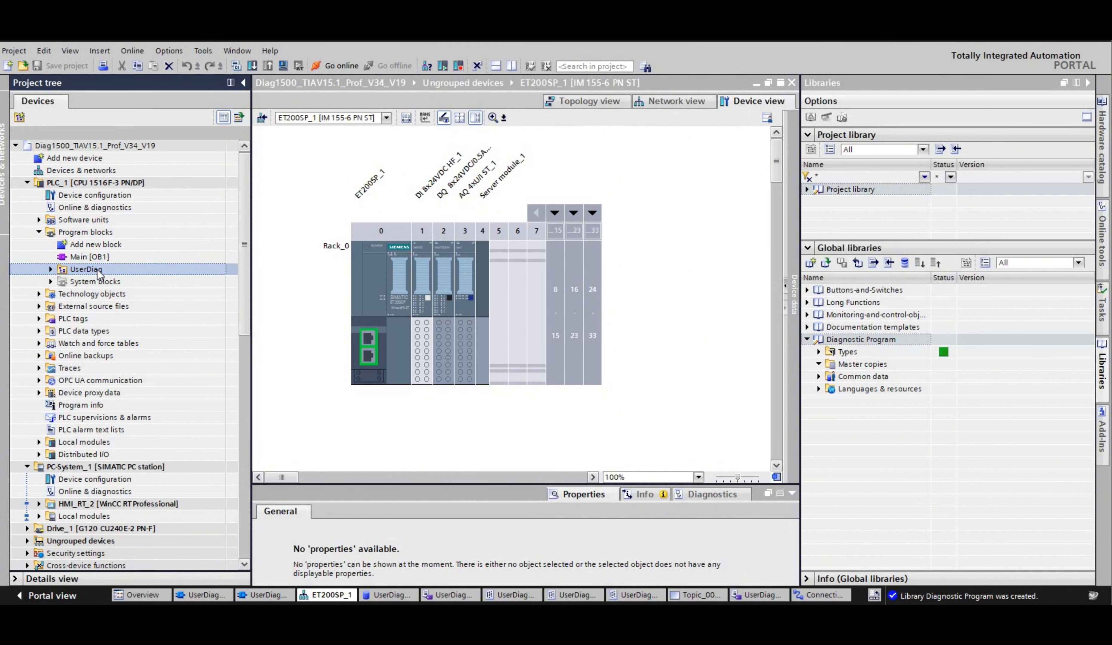
{"action": "left_click_drag", "start_coordinate": [848, 366], "coordinate": [847, 362]}
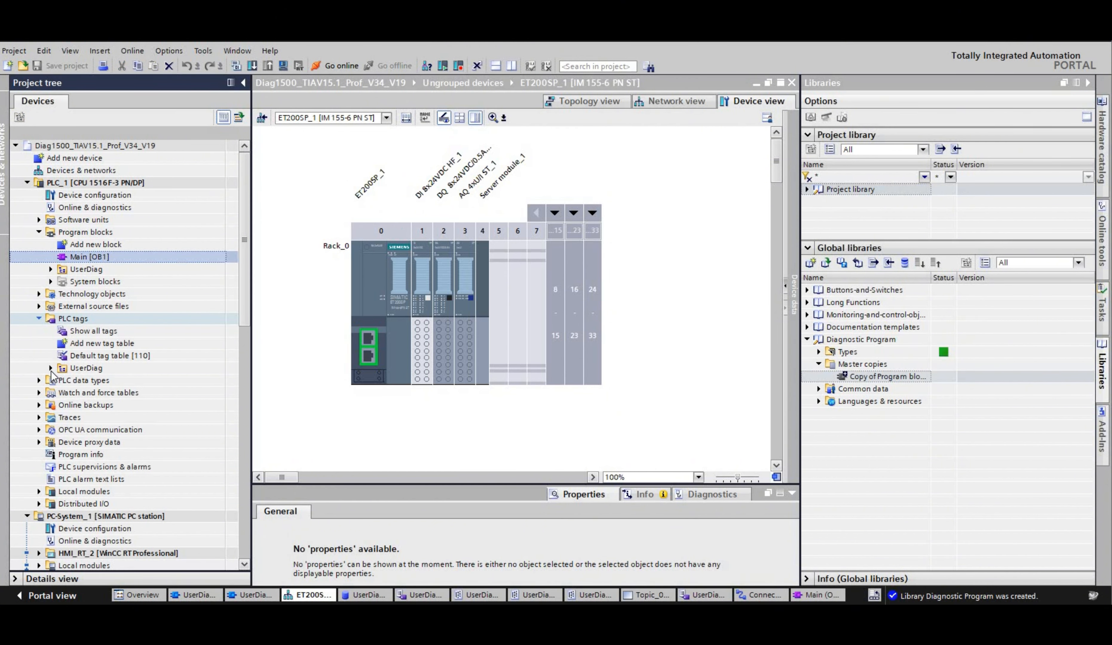
{"action": "left_click_drag", "start_coordinate": [86, 367], "coordinate": [866, 369]}
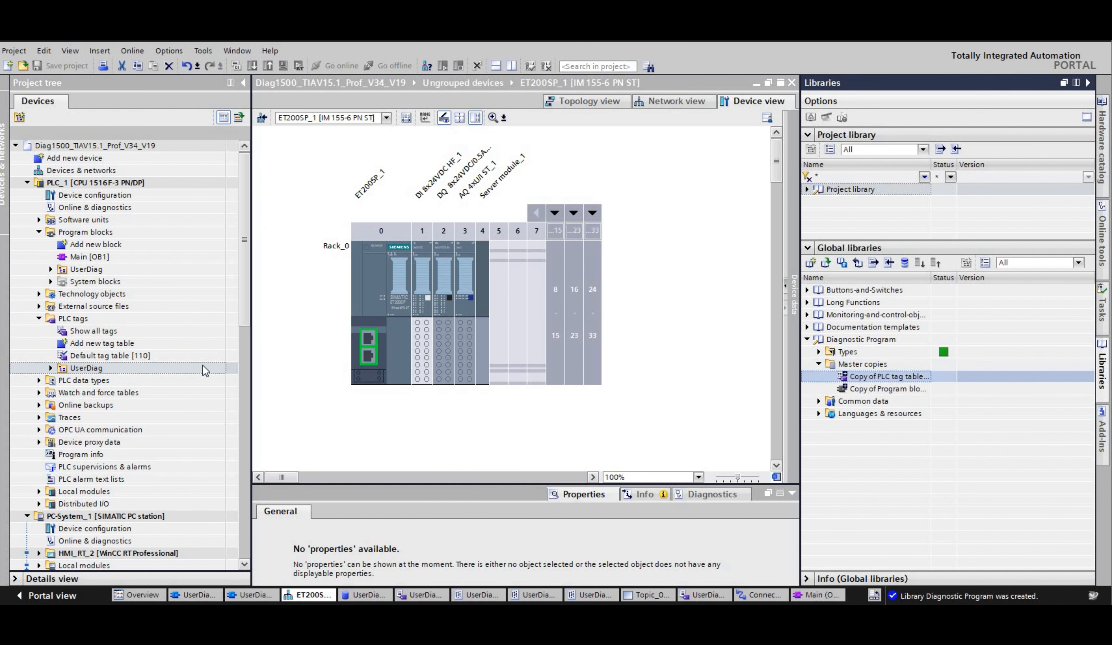
{"action": "left_click", "coordinate": [38, 380]}
{"action": "left_click_drag", "start_coordinate": [87, 405], "coordinate": [869, 364]}
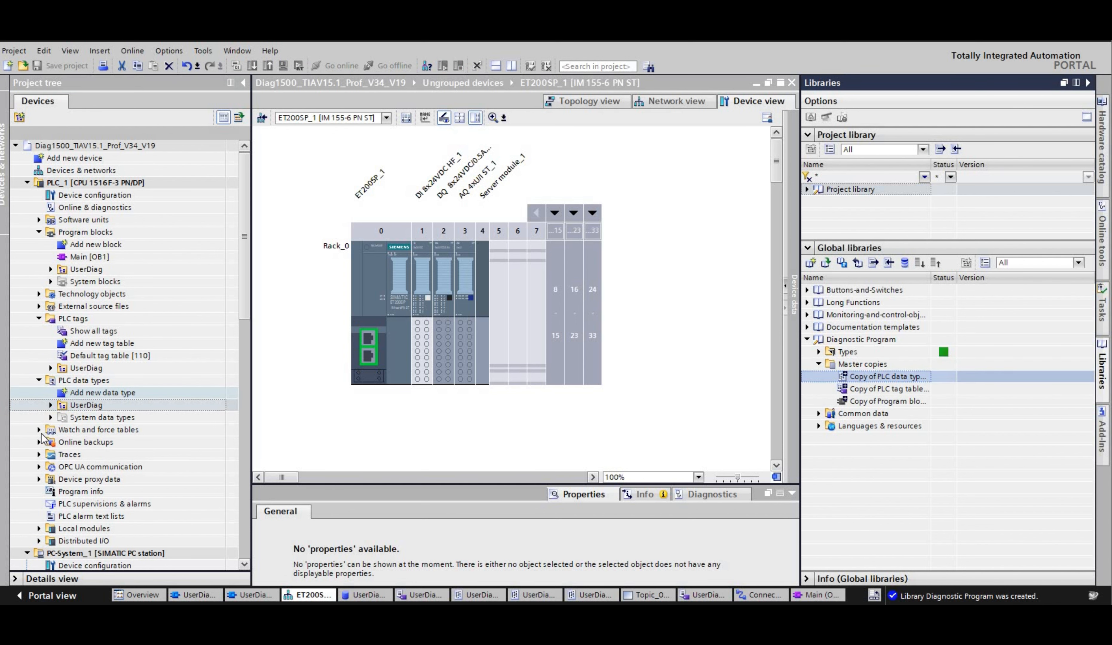
Add a folder named HMI to the master copies of the Diagnostic Program library.
{"action": "left_click", "coordinate": [85, 441]}
{"action": "scroll", "coordinate": [111, 399], "scroll_direction": "down", "scroll_amount": 5}
{"action": "right_click", "coordinate": [882, 364]}
{"action": "left_click", "coordinate": [908, 372]}
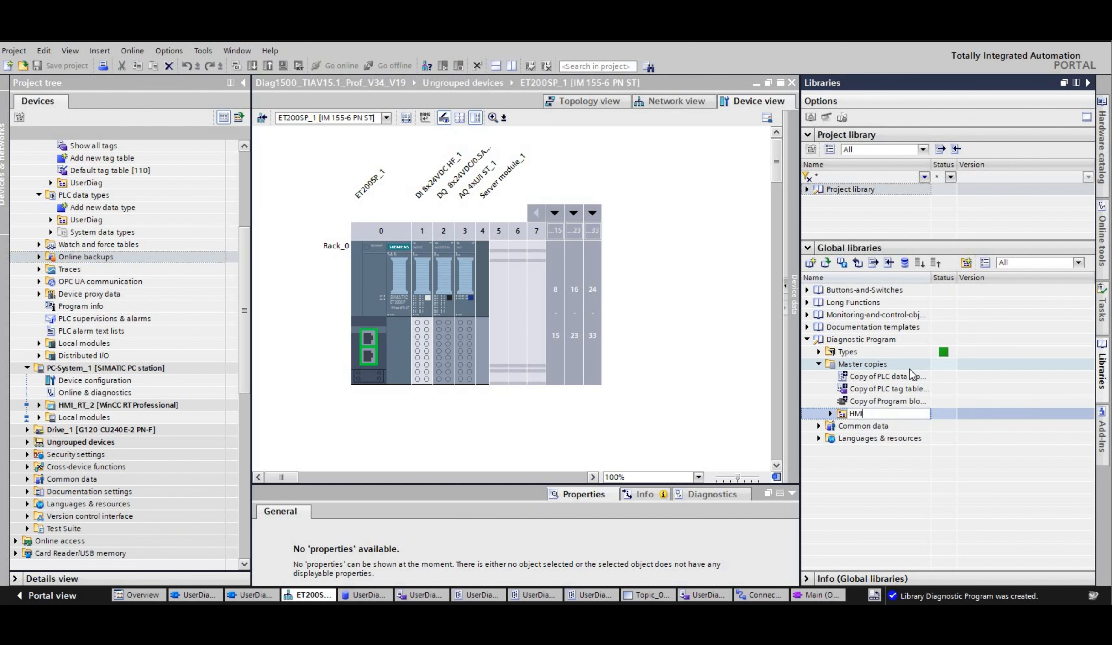
{"action": "type", "text": "HMI"}
{"action": "key", "text": "Return"}
Copy the PC-System_1 station into the HMI folder of the library's master copies.
{"action": "left_click", "coordinate": [38, 404]}
{"action": "scroll", "coordinate": [111, 287], "scroll_direction": "down", "scroll_amount": 3}
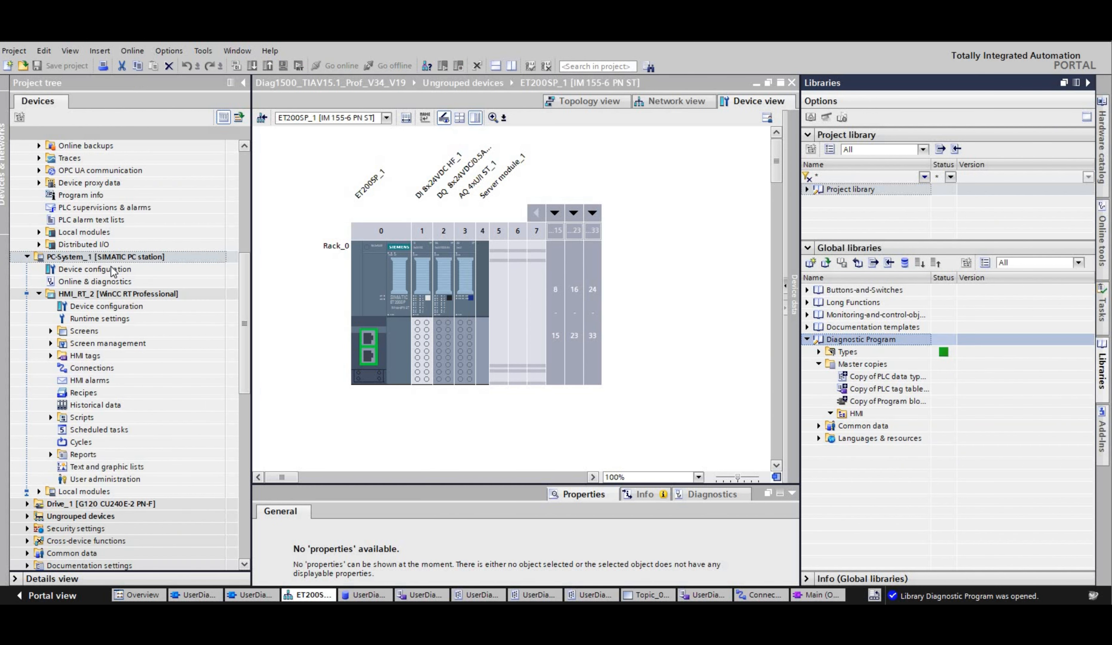
{"action": "left_click_drag", "start_coordinate": [106, 257], "coordinate": [861, 410]}
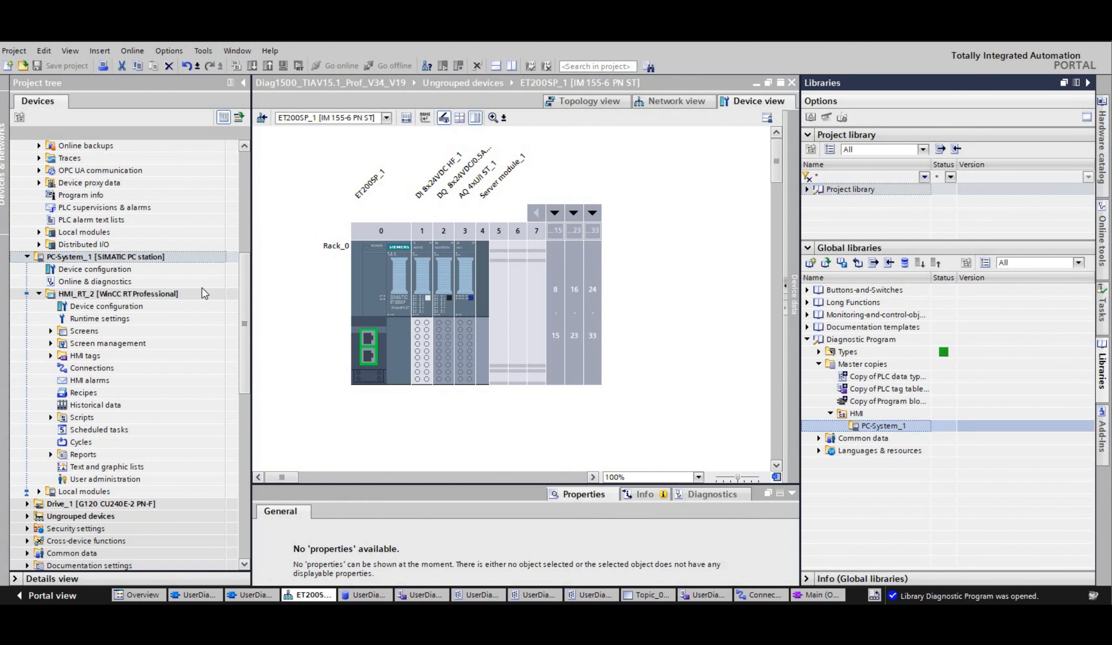
Save and close the Diagnostic Program library.
{"action": "scroll", "coordinate": [250, 359], "scroll_direction": "up", "scroll_amount": 8}
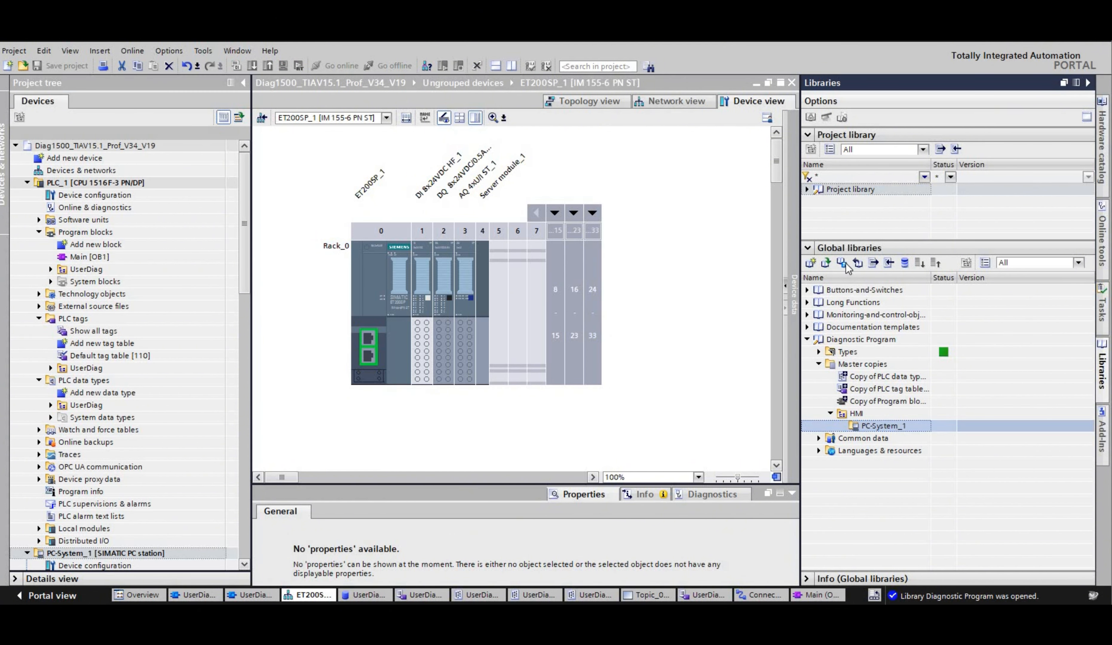
{"action": "left_click", "coordinate": [857, 262]}
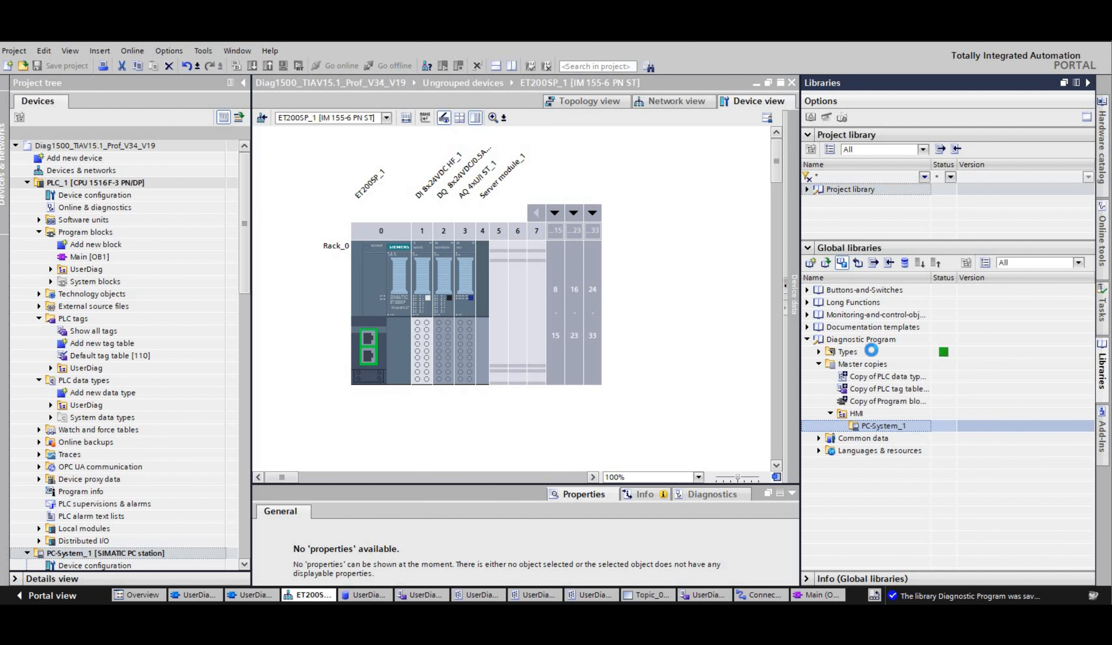
Open the Diagnostic Program global library with write access in the Device_and_Network_Config project.
{"action": "left_click", "coordinate": [825, 262]}
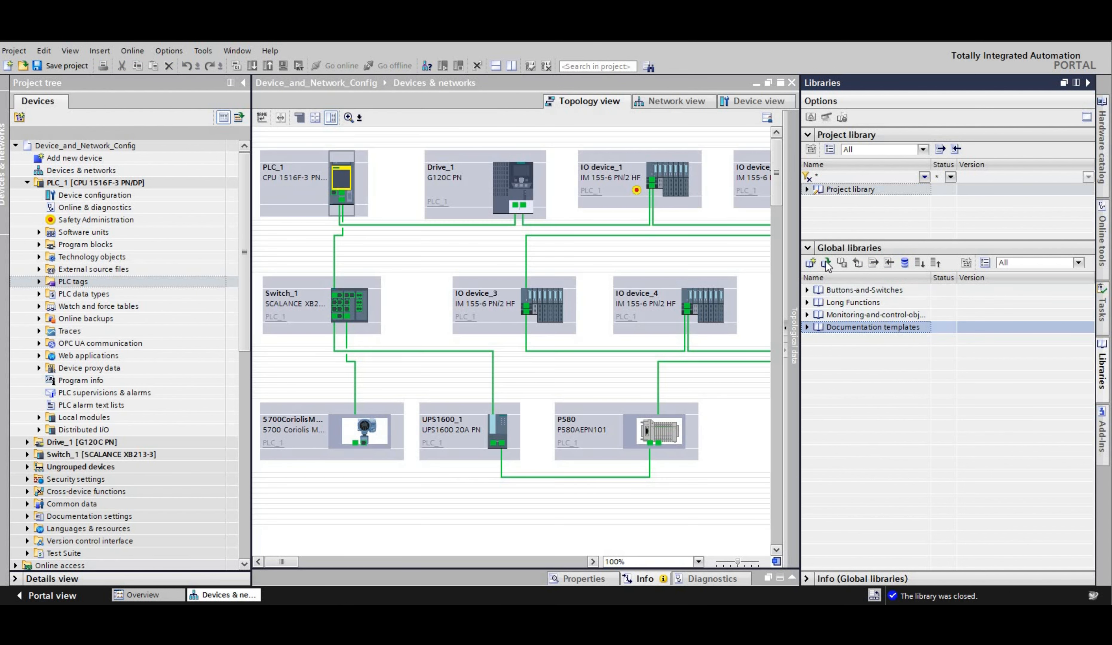
{"action": "left_click", "coordinate": [825, 263]}
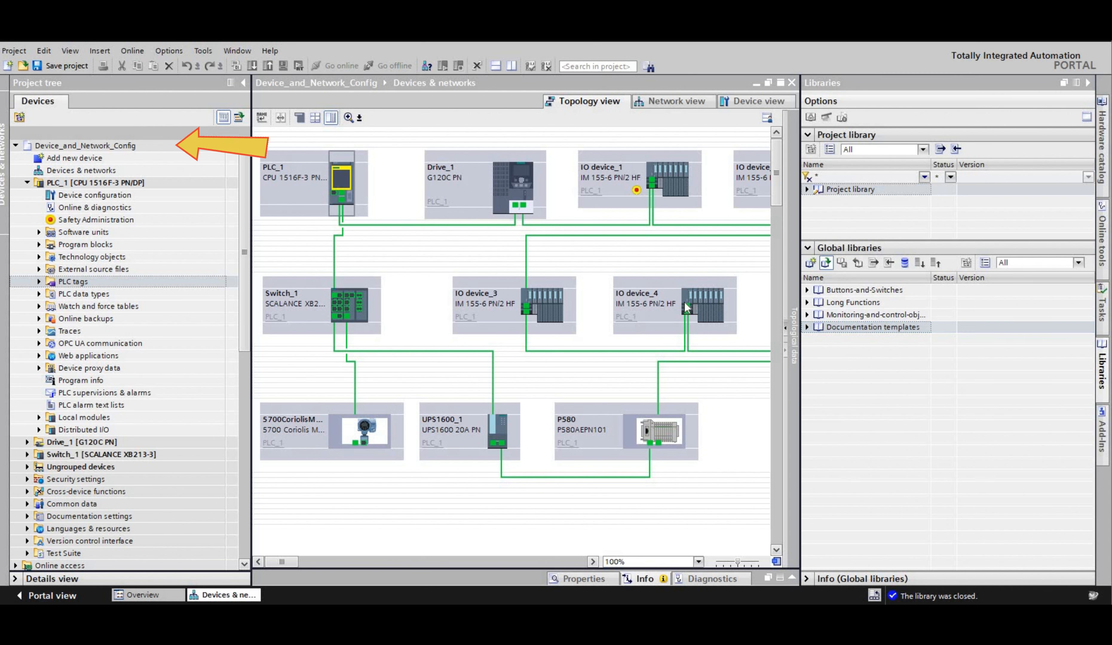
{"action": "left_click", "coordinate": [487, 295]}
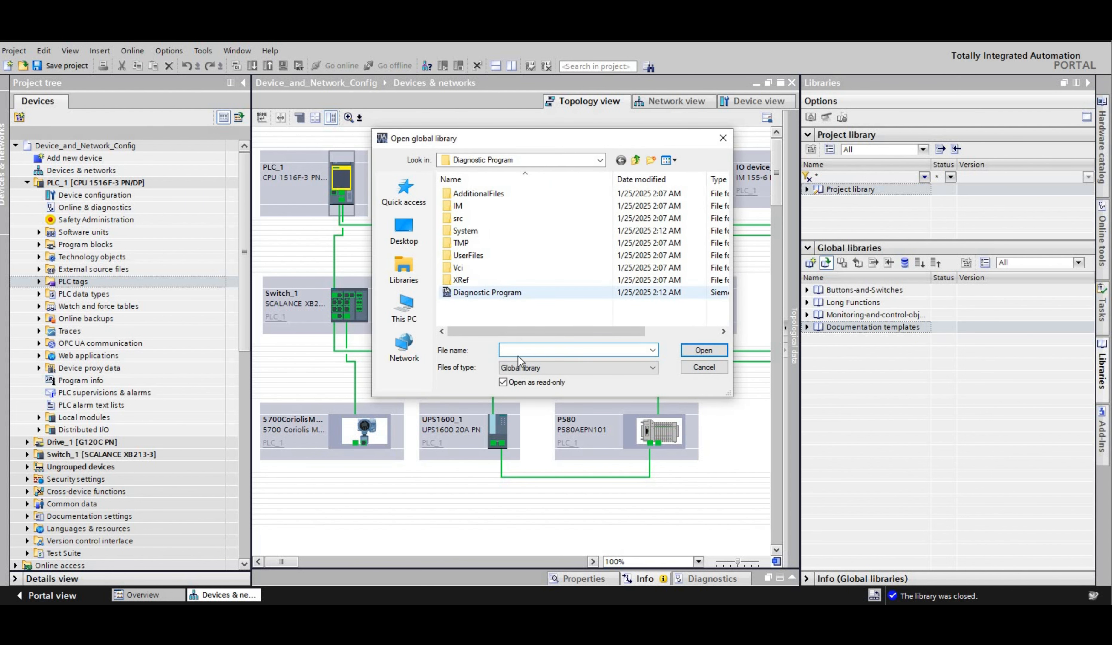
{"action": "left_click", "coordinate": [503, 382]}
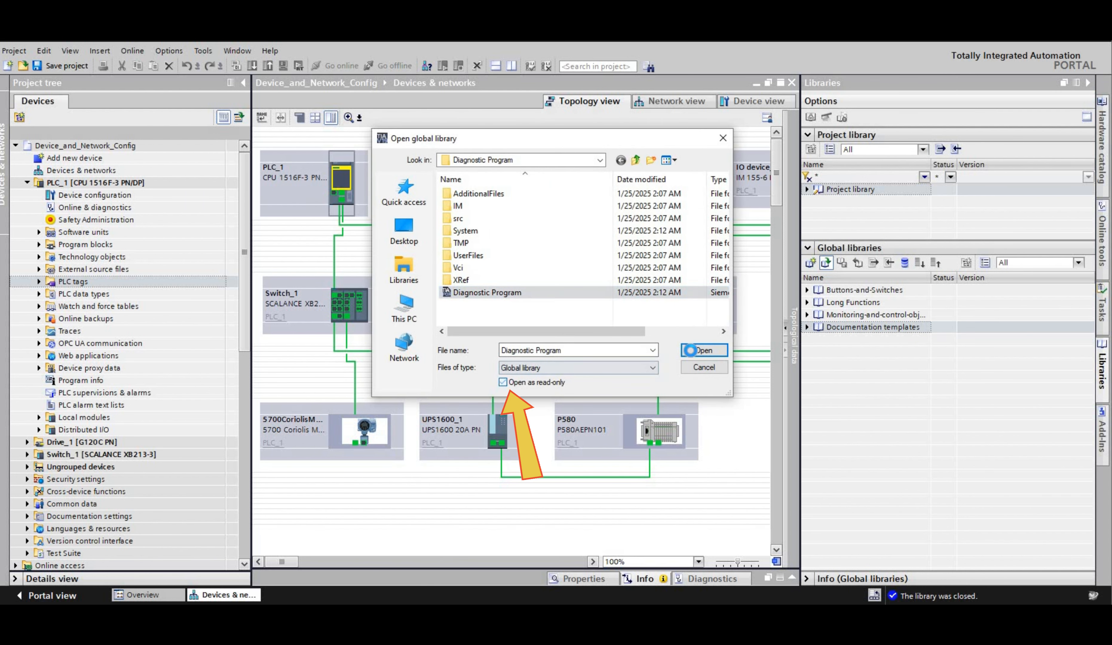
{"action": "left_click", "coordinate": [703, 350]}
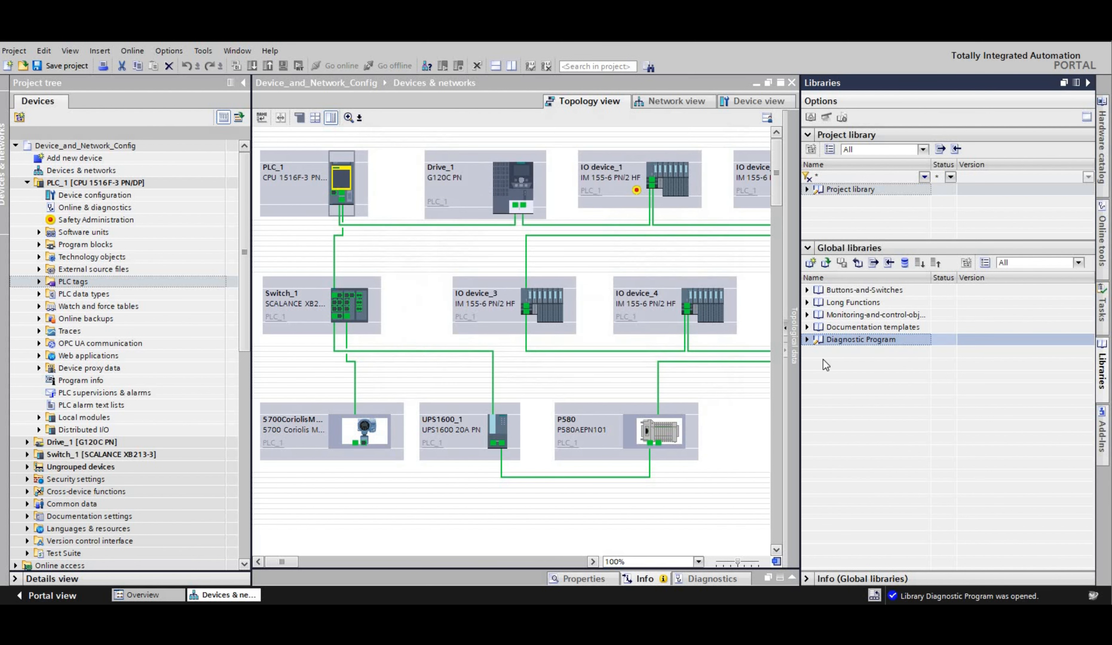
Copy the PC-System_1 station from the HMI master copies of the Diagnostic Program library into the project.
{"action": "left_click", "coordinate": [806, 339]}
{"action": "left_click", "coordinate": [818, 364]}
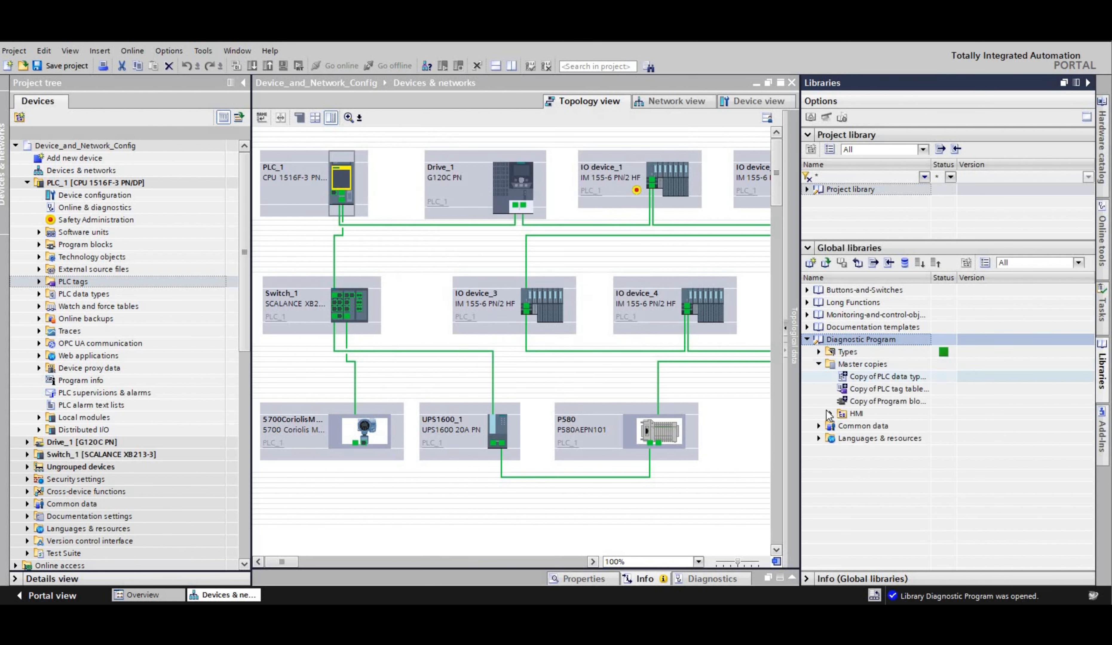
{"action": "left_click", "coordinate": [830, 414]}
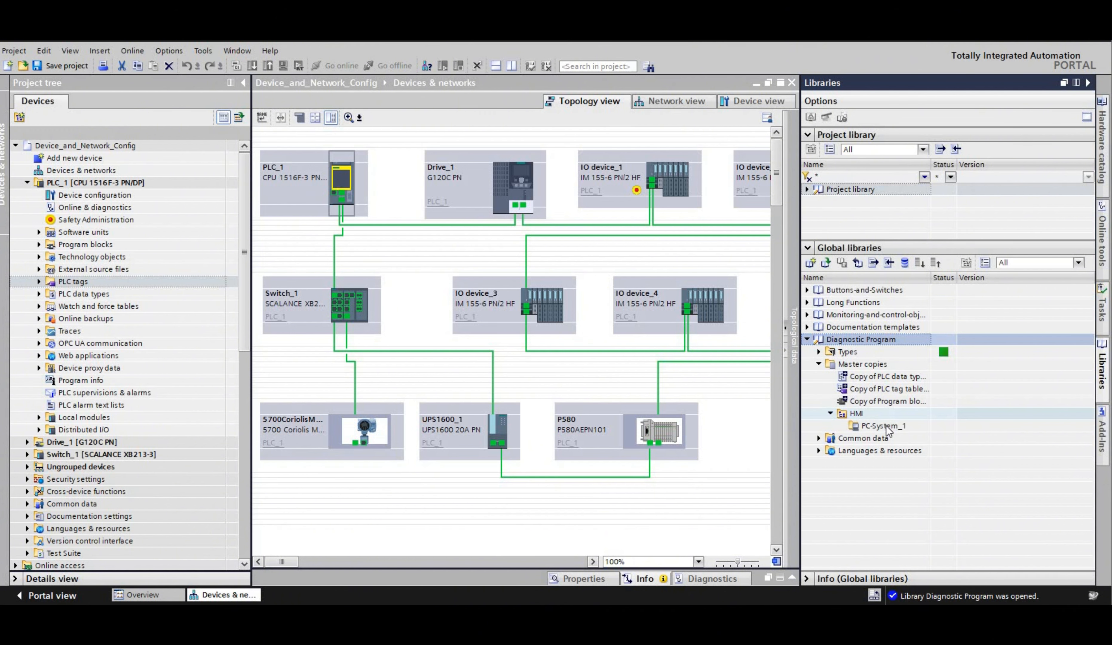
{"action": "left_click", "coordinate": [884, 426]}
{"action": "left_click_drag", "start_coordinate": [118, 151], "coordinate": [123, 143]}
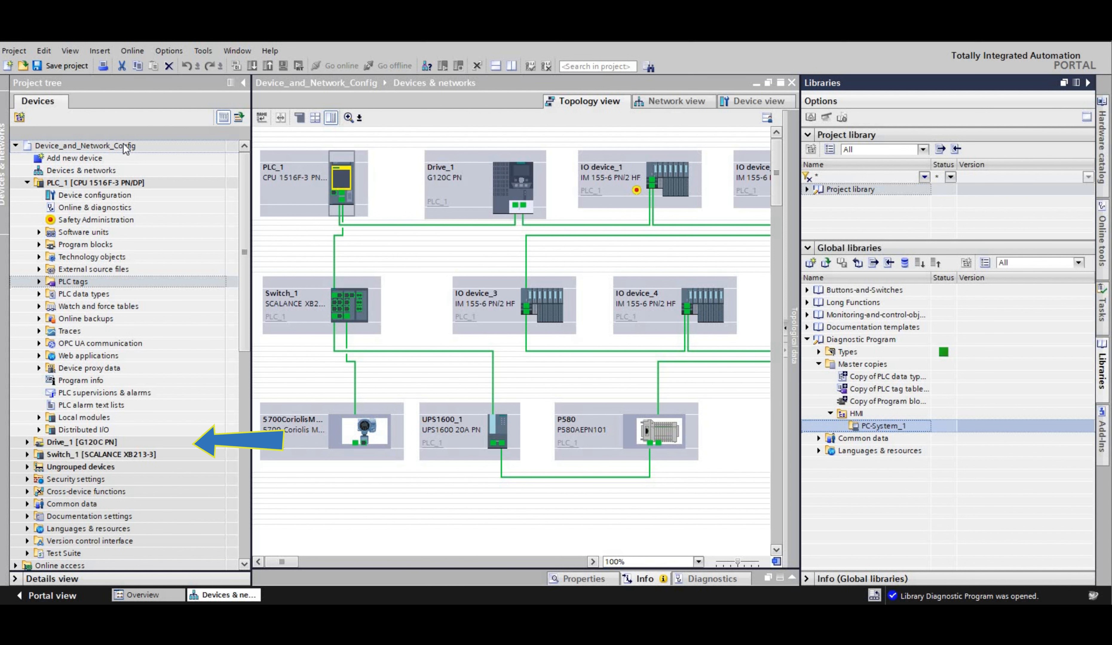
{"action": "left_click", "coordinate": [360, 492]}
{"action": "scroll", "coordinate": [368, 492], "scroll_direction": "down", "scroll_amount": 2}
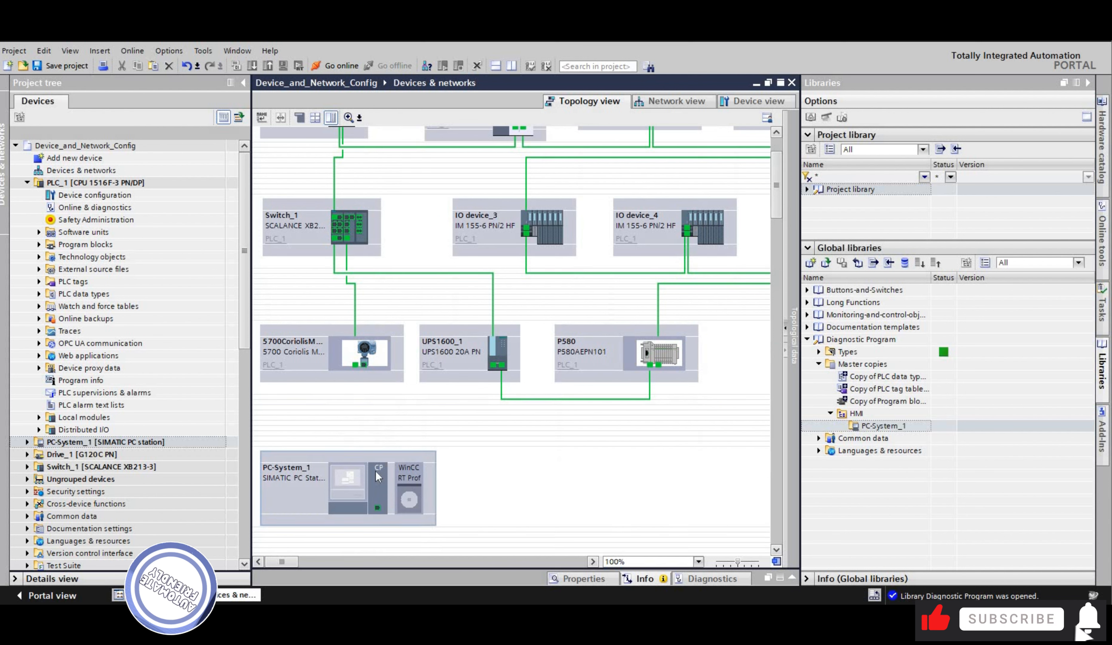
Connect PC-System_1's CP IE interface to the PN/IE subnet of PLC_1 and open the connections of HMI_RT_2.
{"action": "left_click", "coordinate": [666, 102]}
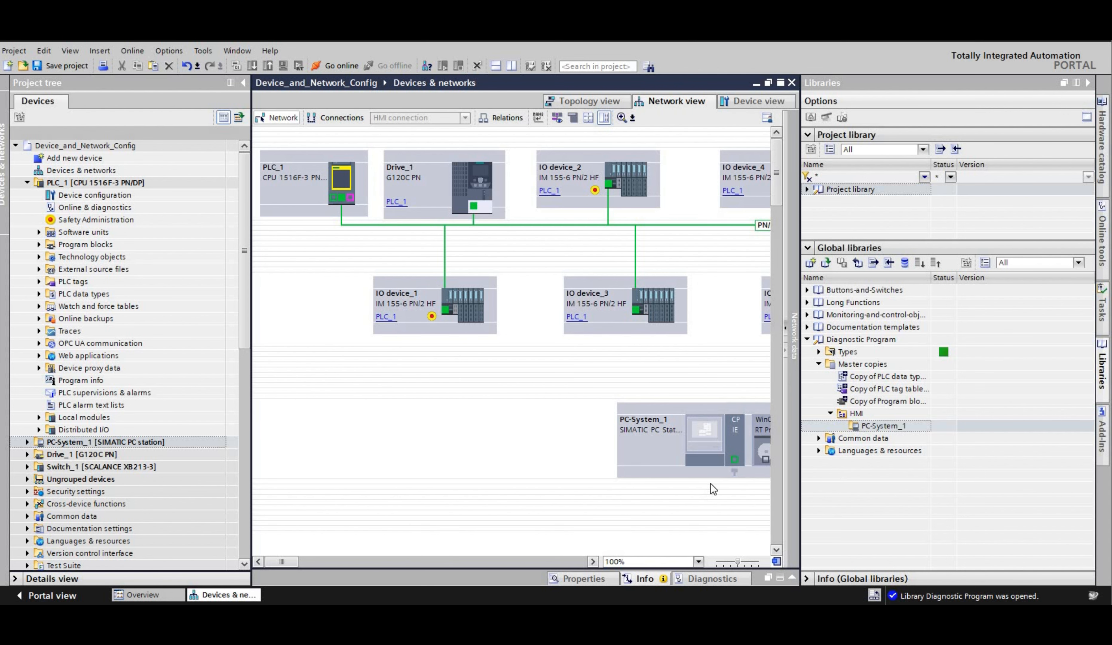
{"action": "left_click_drag", "start_coordinate": [725, 229], "coordinate": [724, 228]}
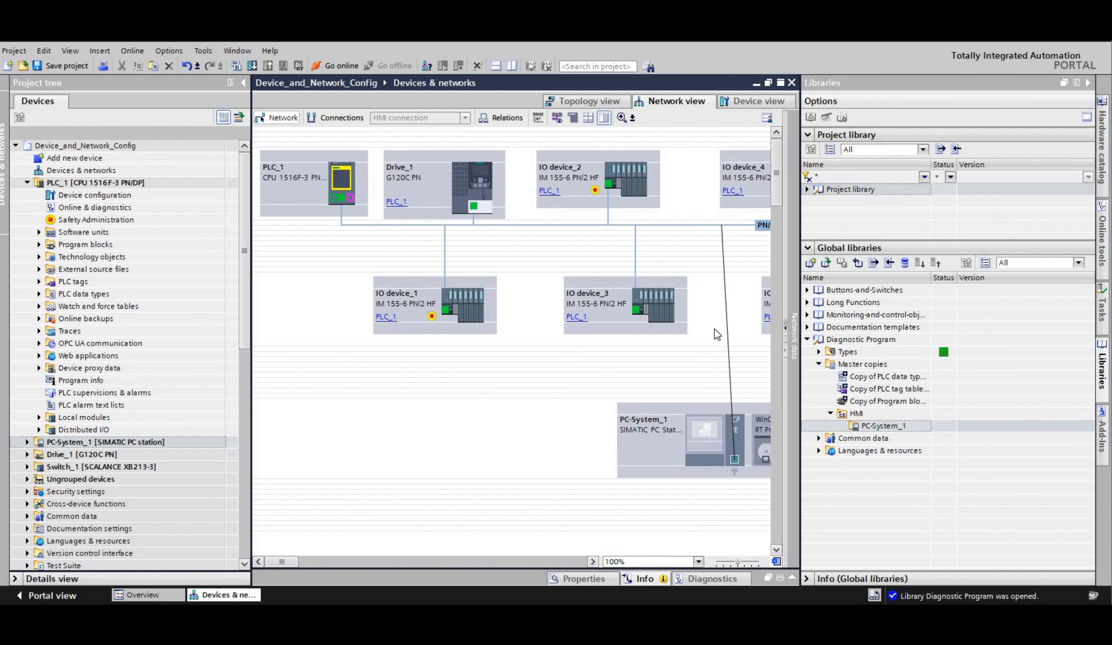
{"action": "left_click", "coordinate": [26, 442]}
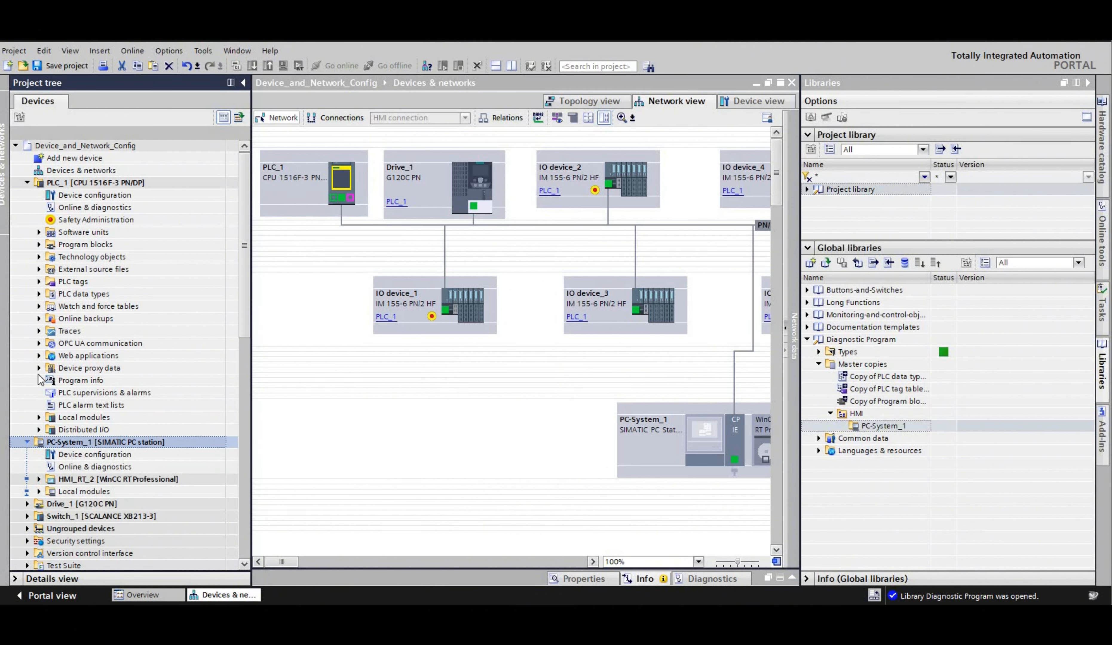
{"action": "scroll", "coordinate": [49, 423], "scroll_direction": "down", "scroll_amount": 3}
{"action": "left_click", "coordinate": [38, 367]}
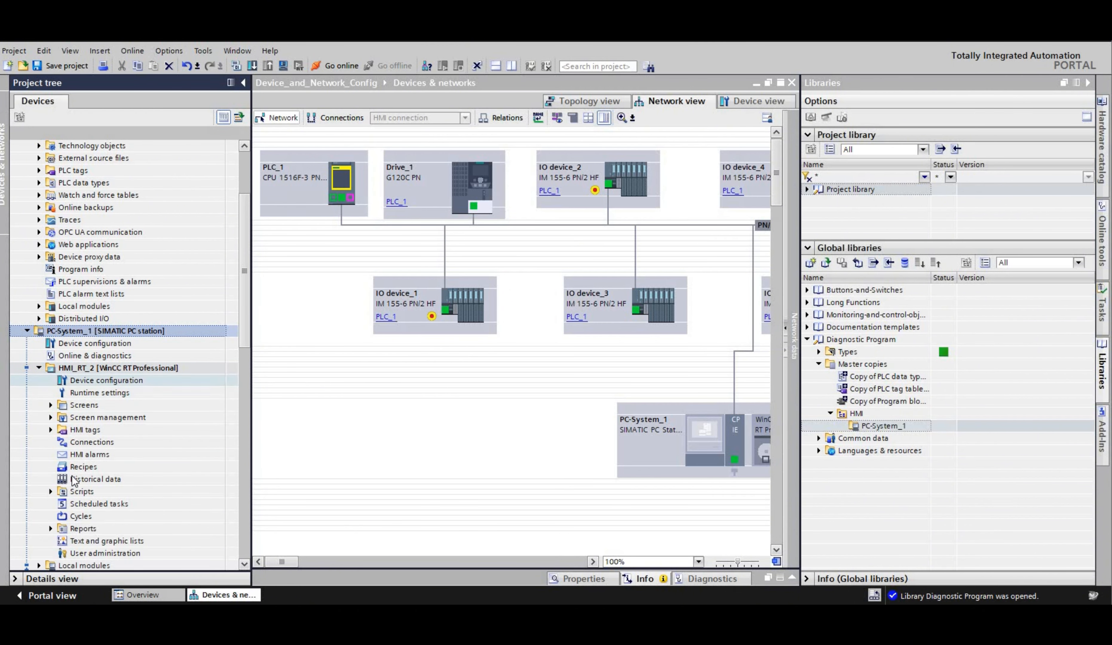
{"action": "scroll", "coordinate": [84, 377], "scroll_direction": "down", "scroll_amount": 2}
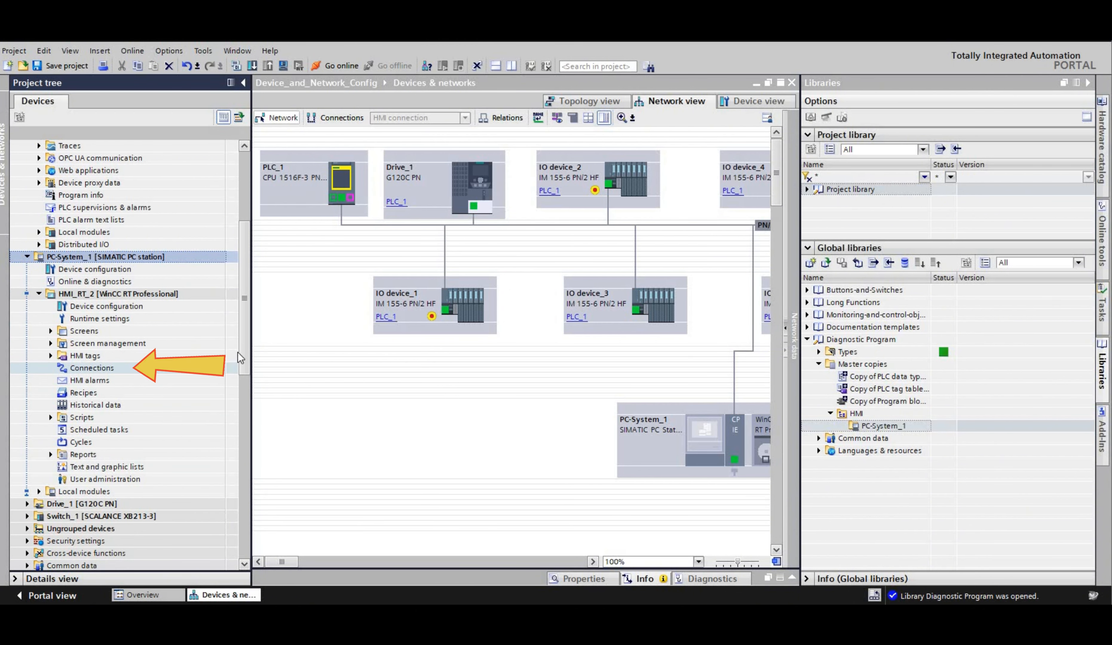
{"action": "double_click", "coordinate": [91, 368]}
Copy the UserDiag program block group from the library's master copies into PLC_1's program blocks and expand it.
{"action": "scroll", "coordinate": [243, 196], "scroll_direction": "up", "scroll_amount": 5}
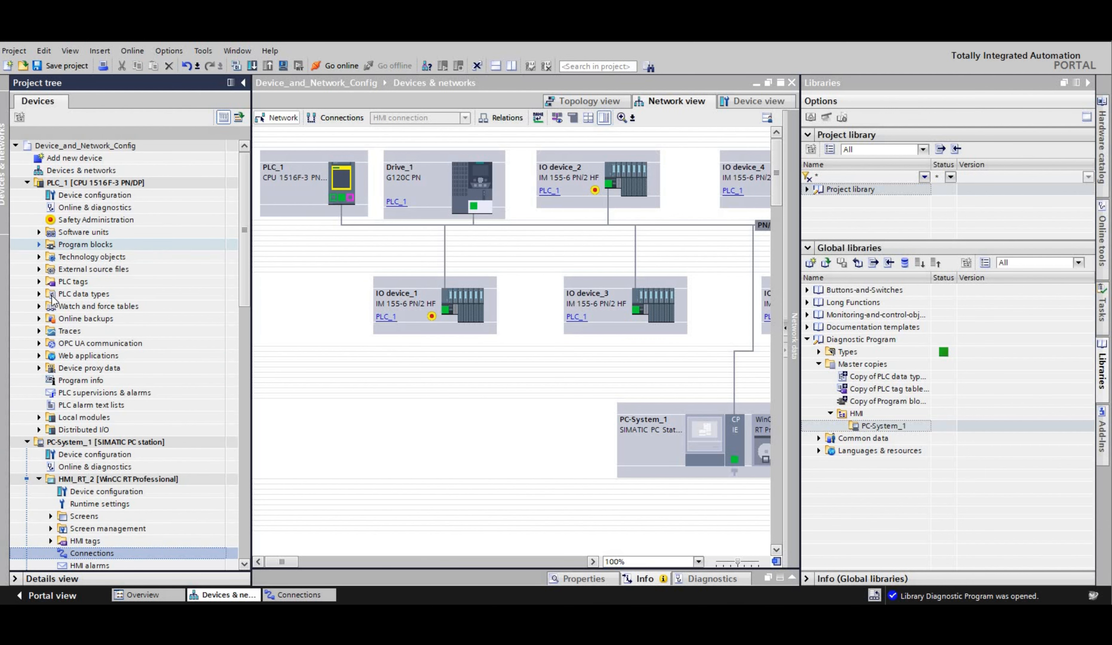
{"action": "left_click", "coordinate": [39, 244]}
{"action": "left_click_drag", "start_coordinate": [876, 390], "coordinate": [123, 245]}
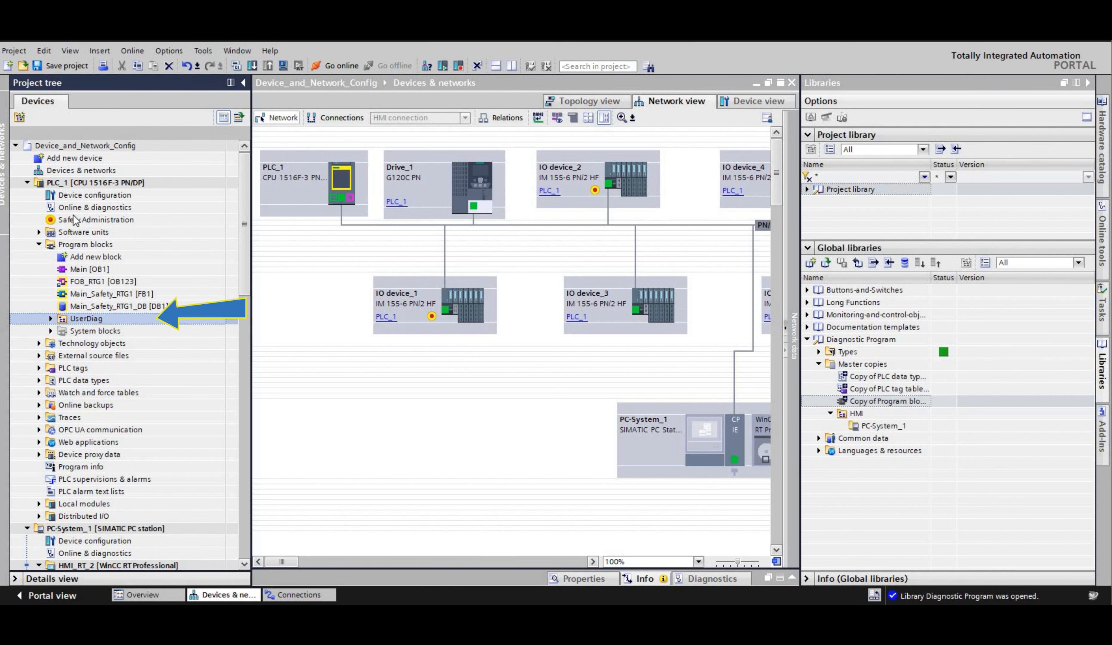
{"action": "scroll", "coordinate": [140, 306], "scroll_direction": "down", "scroll_amount": 3}
{"action": "key", "text": "Right"}
Call UserDiag_Main [FB2000] in Network 1 of Main [OB1] with the instance data block UserDiag_Main_DB.
{"action": "left_click", "coordinate": [133, 293]}
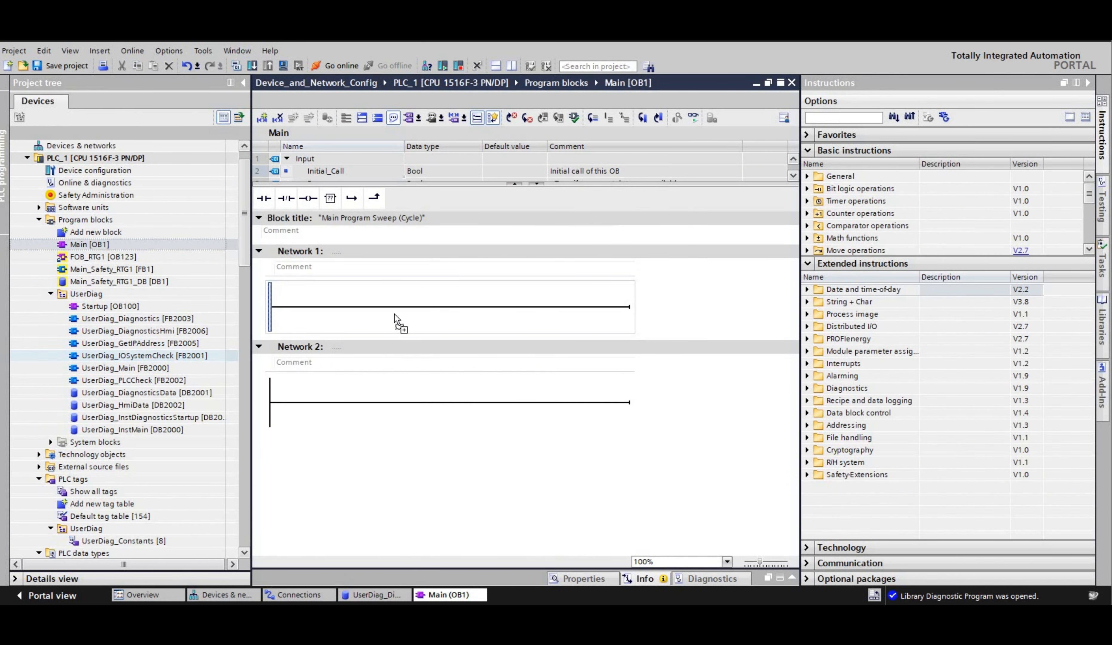
{"action": "left_click_drag", "start_coordinate": [394, 314], "coordinate": [379, 307]}
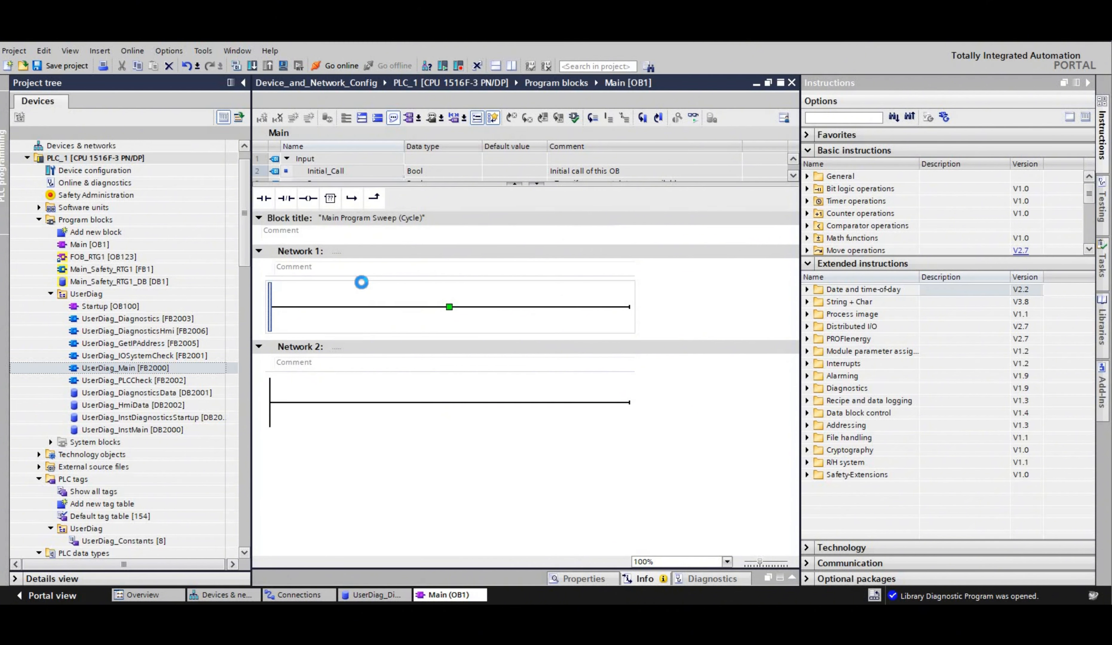
{"action": "key", "text": "Return"}
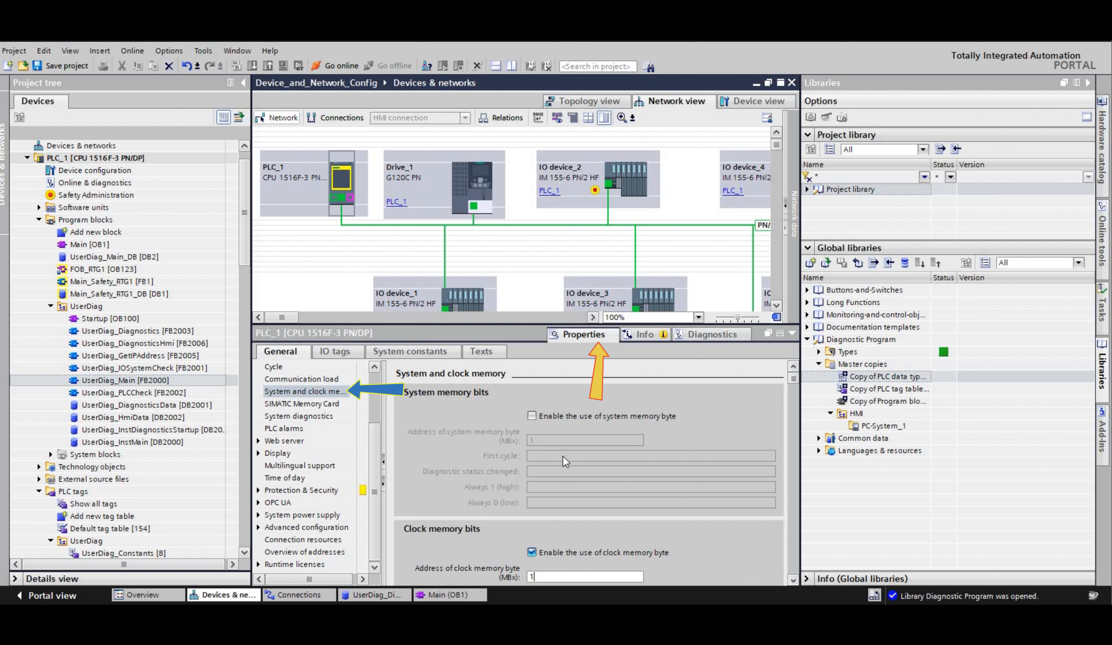
Review PLC_1's system and clock memory settings and the diagnostic start and call networks of UserDiag_Main.
{"action": "scroll", "coordinate": [519, 461], "scroll_direction": "down", "scroll_amount": 1}
{"action": "scroll", "coordinate": [519, 456], "scroll_direction": "down", "scroll_amount": 3}
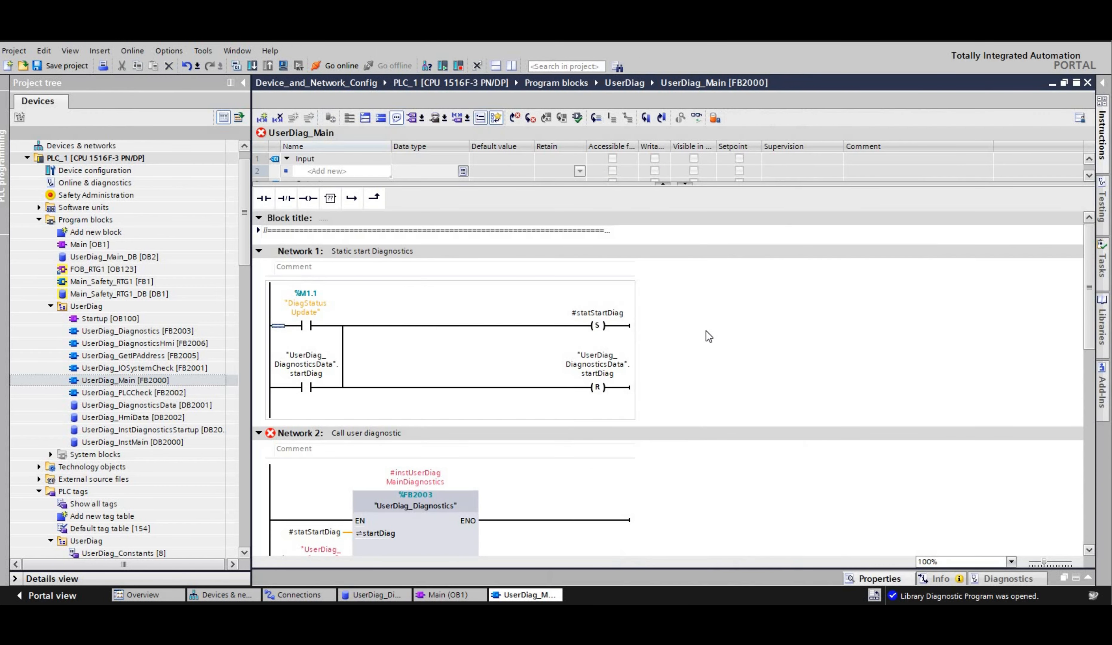
{"action": "scroll", "coordinate": [620, 333], "scroll_direction": "down", "scroll_amount": 5}
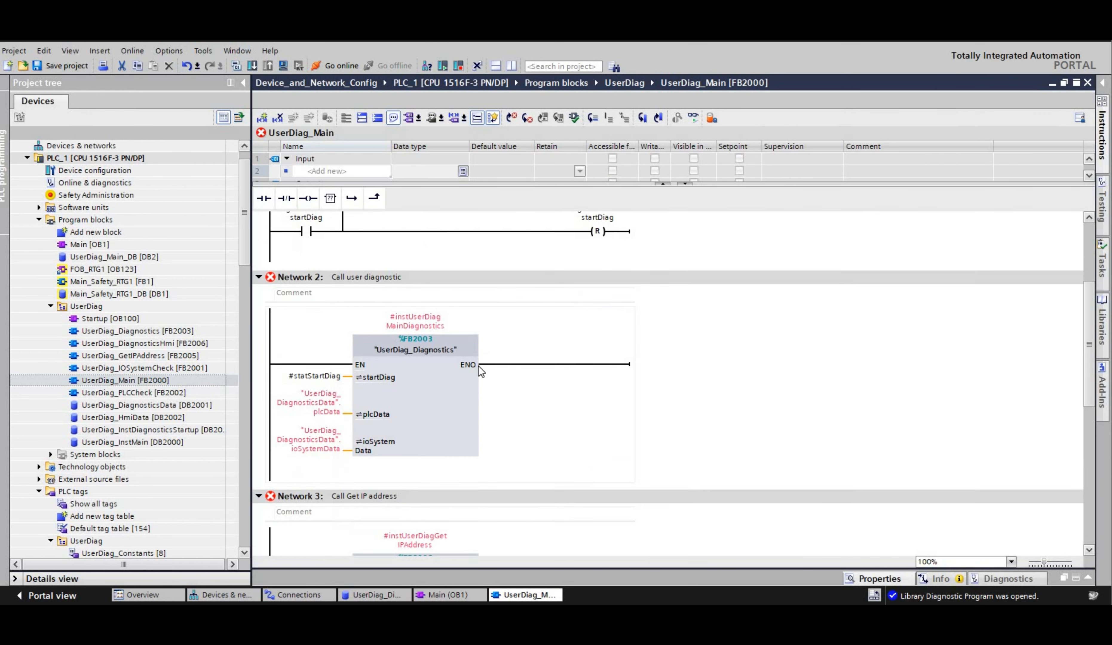
{"action": "scroll", "coordinate": [473, 359], "scroll_direction": "up", "scroll_amount": 2}
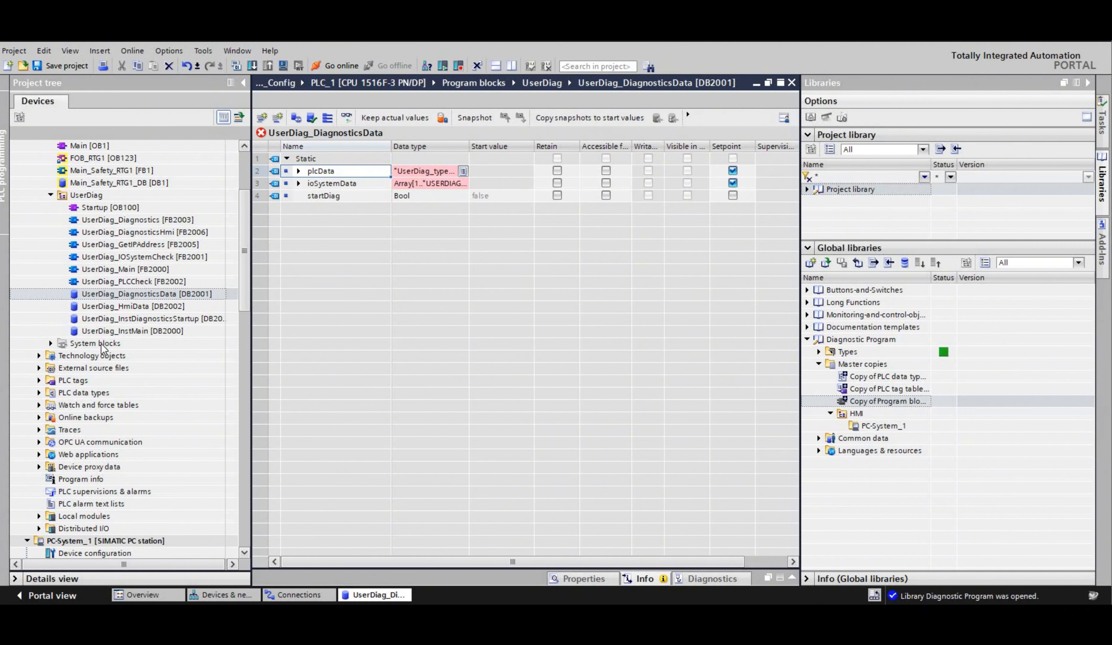
Copy the UserDiag groups of PLC tags and PLC data types from the library's master copies into PLC_1.
{"action": "left_click", "coordinate": [38, 381]}
{"action": "left_click", "coordinate": [39, 417]}
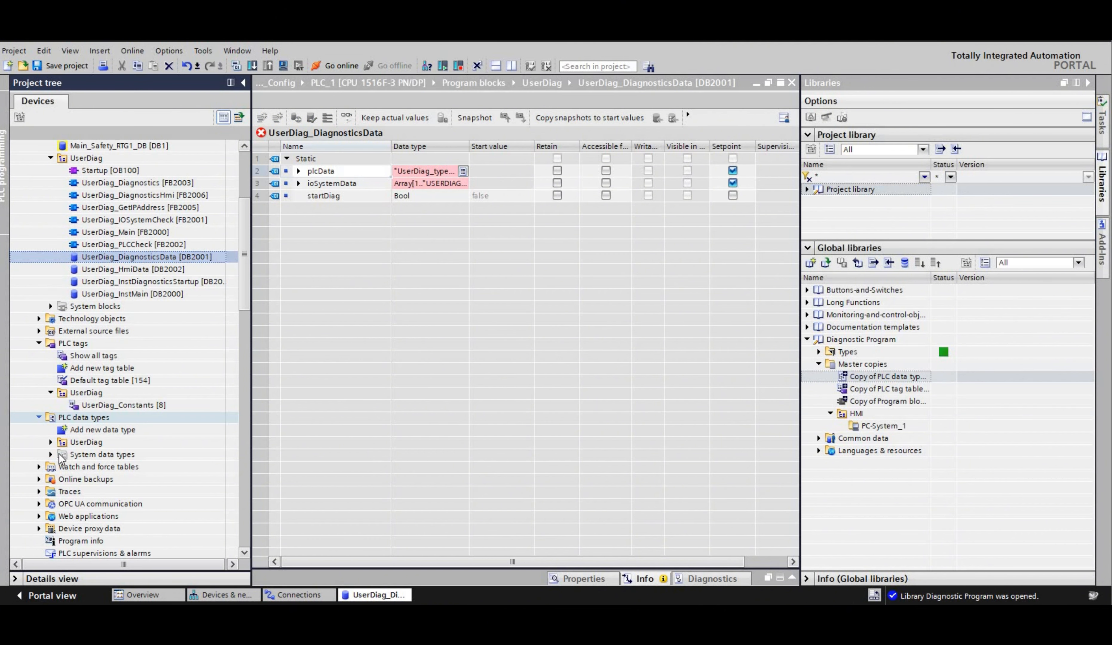
{"action": "left_click", "coordinate": [50, 442]}
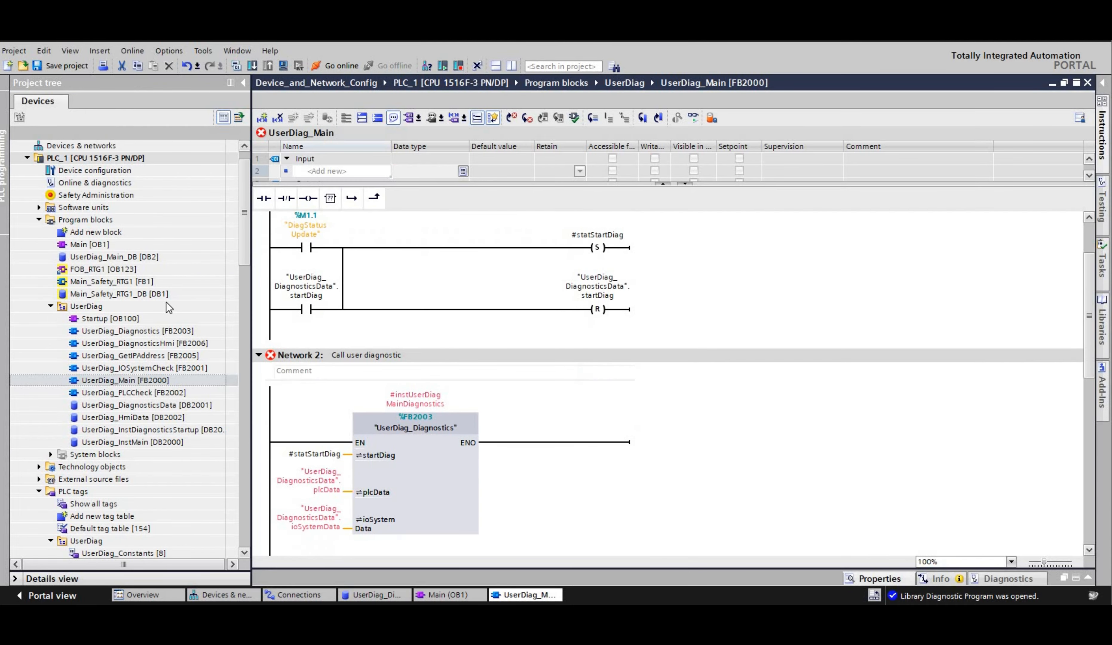
Compile PLC_1's program blocks and check the compile messages.
{"action": "left_click", "coordinate": [169, 306]}
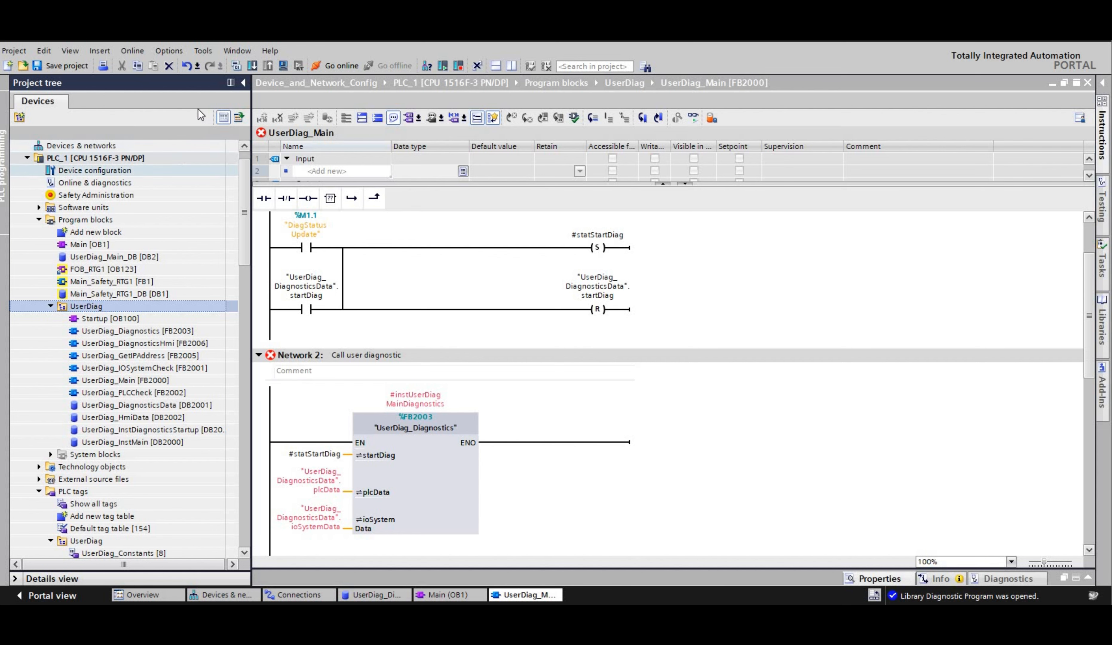
{"action": "left_click", "coordinate": [133, 219]}
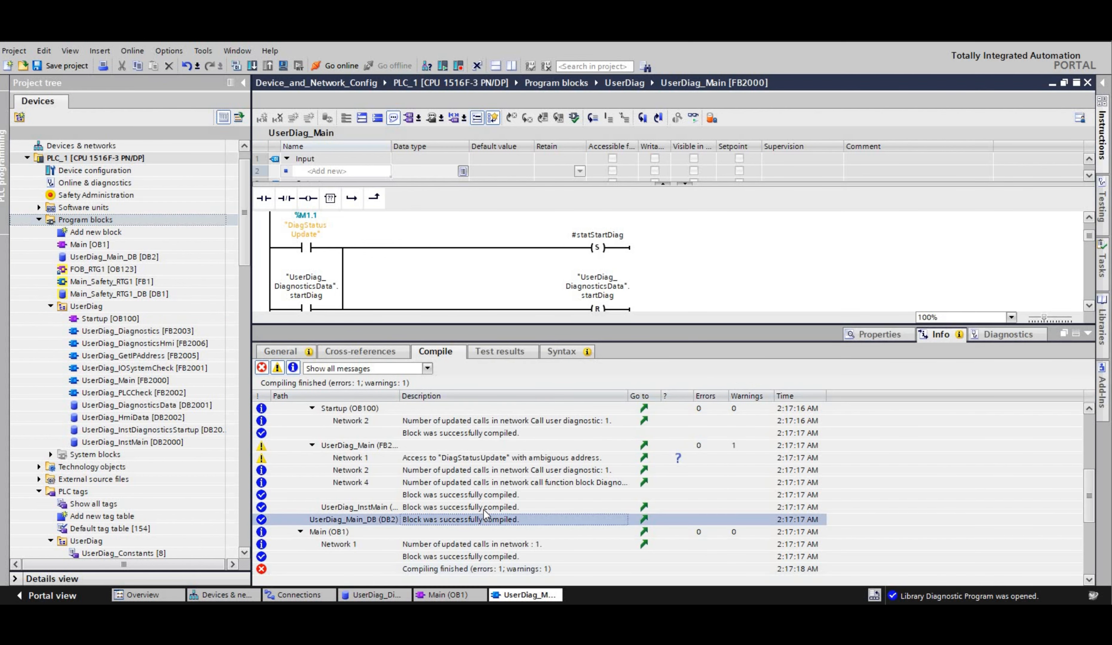
{"action": "left_click", "coordinate": [479, 494]}
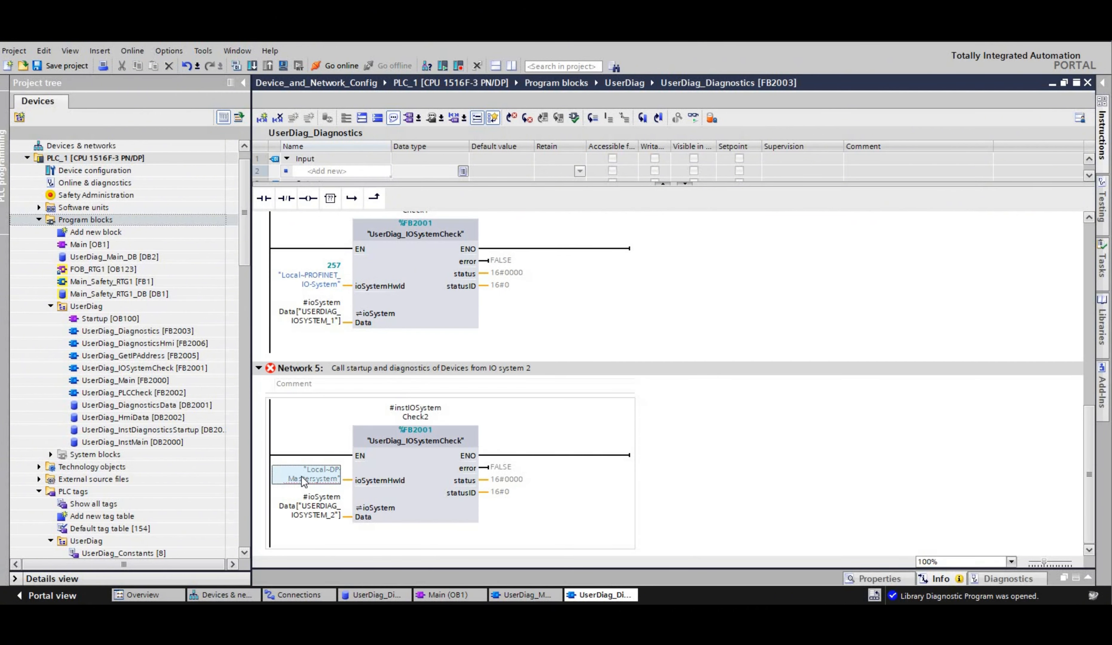
Clear the Local~DP_Mastersystem operand from ioSystemHwId in Network 5 of UserDiag_Diagnostics.
{"action": "double_click", "coordinate": [301, 477]}
{"action": "key", "text": "Delete"}
{"action": "left_click", "coordinate": [359, 483]}
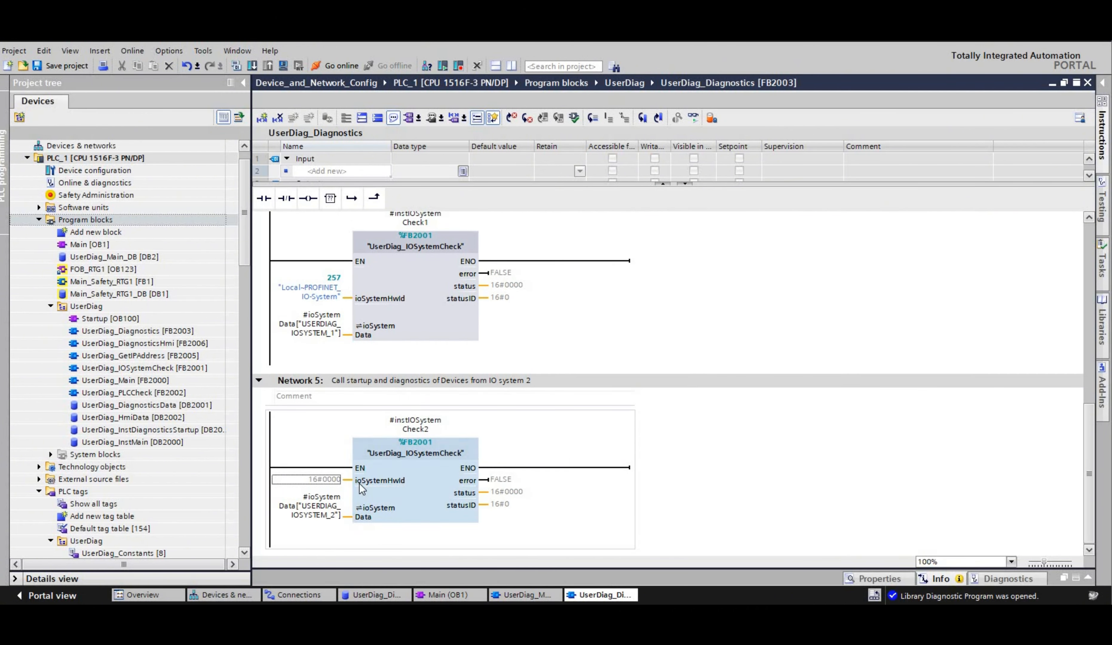
Check the Local~PROFINET_IO-System and Local~Device hardware identifiers in UserDiag_Diagnostics against the system constants of the PLC tags.
{"action": "left_click", "coordinate": [221, 595]}
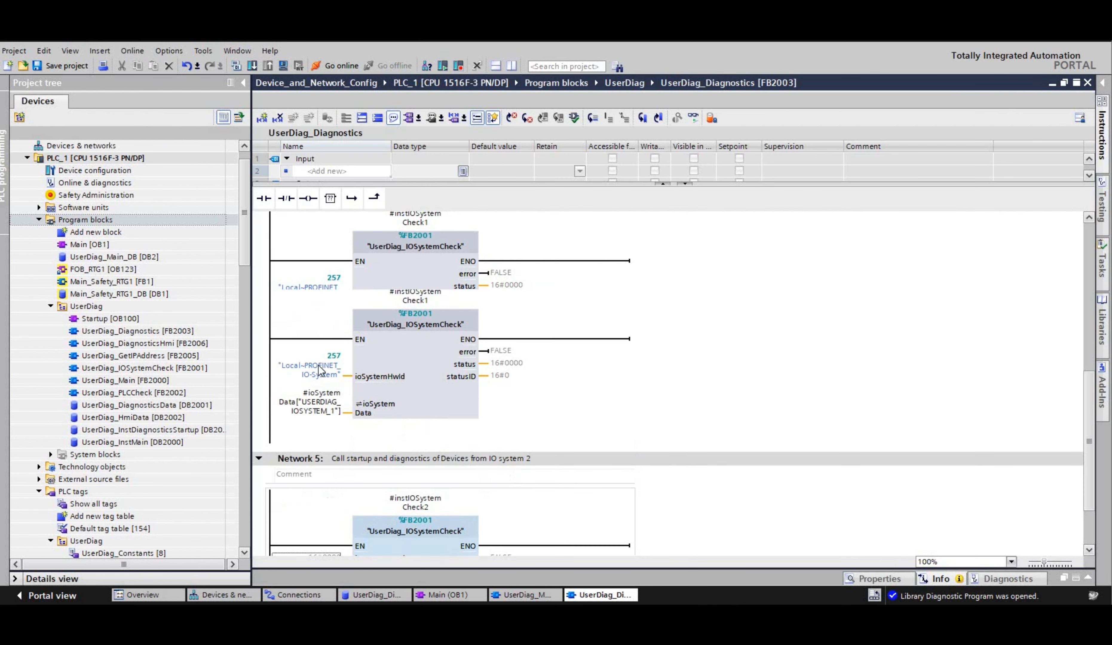
{"action": "left_click", "coordinate": [326, 371]}
{"action": "scroll", "coordinate": [283, 374], "scroll_direction": "up", "scroll_amount": 3}
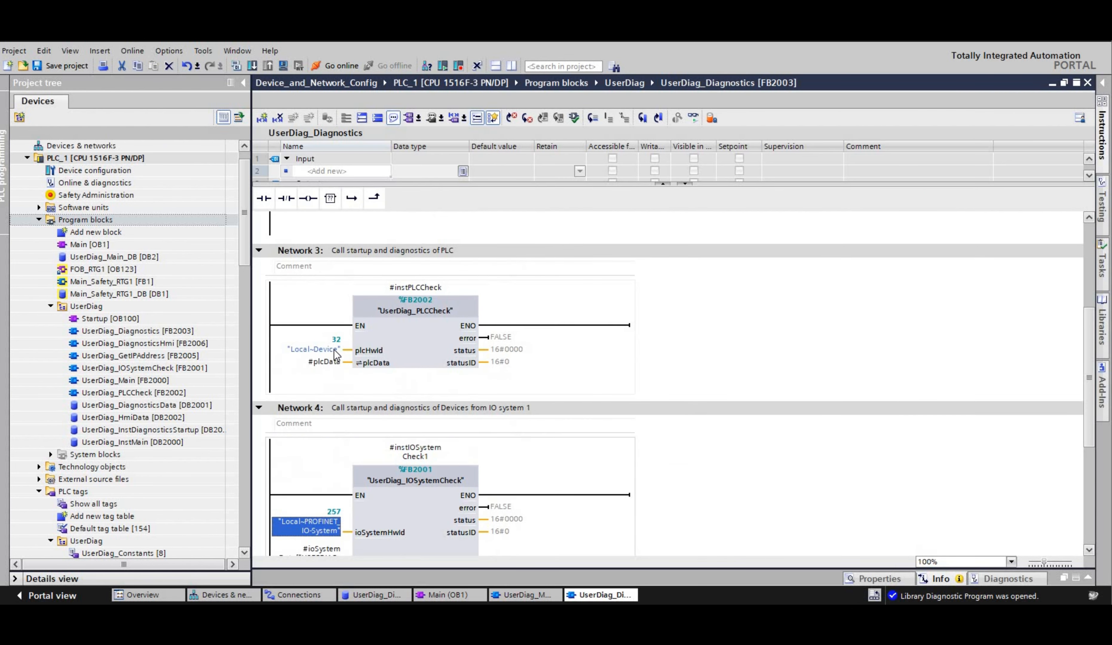
{"action": "left_click", "coordinate": [314, 349]}
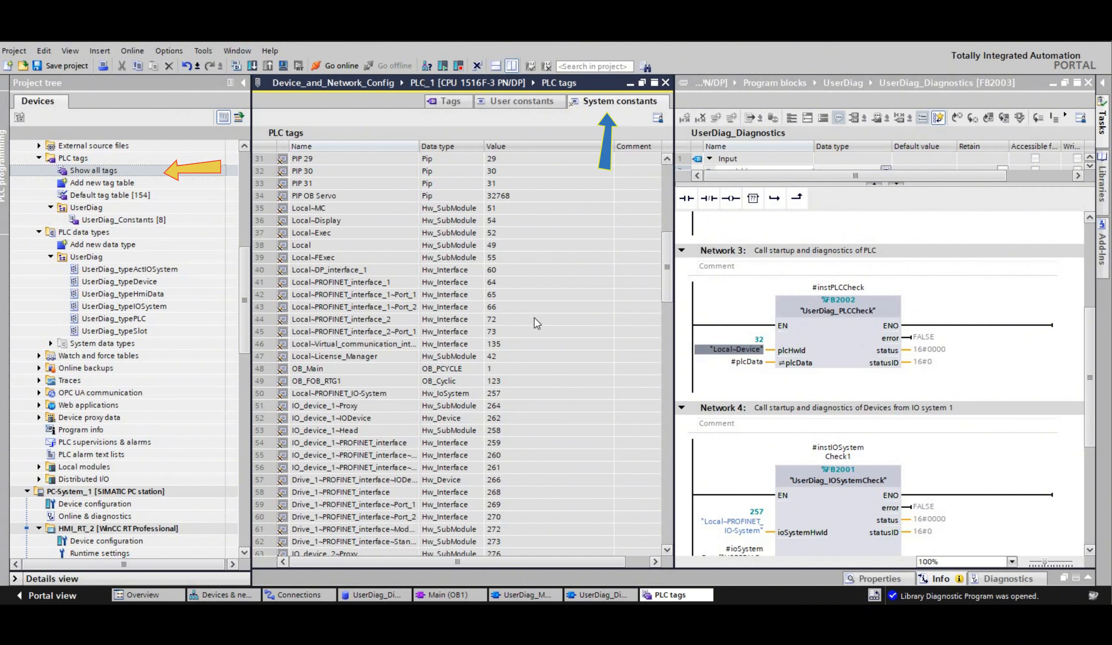
{"action": "scroll", "coordinate": [538, 327], "scroll_direction": "down", "scroll_amount": 12}
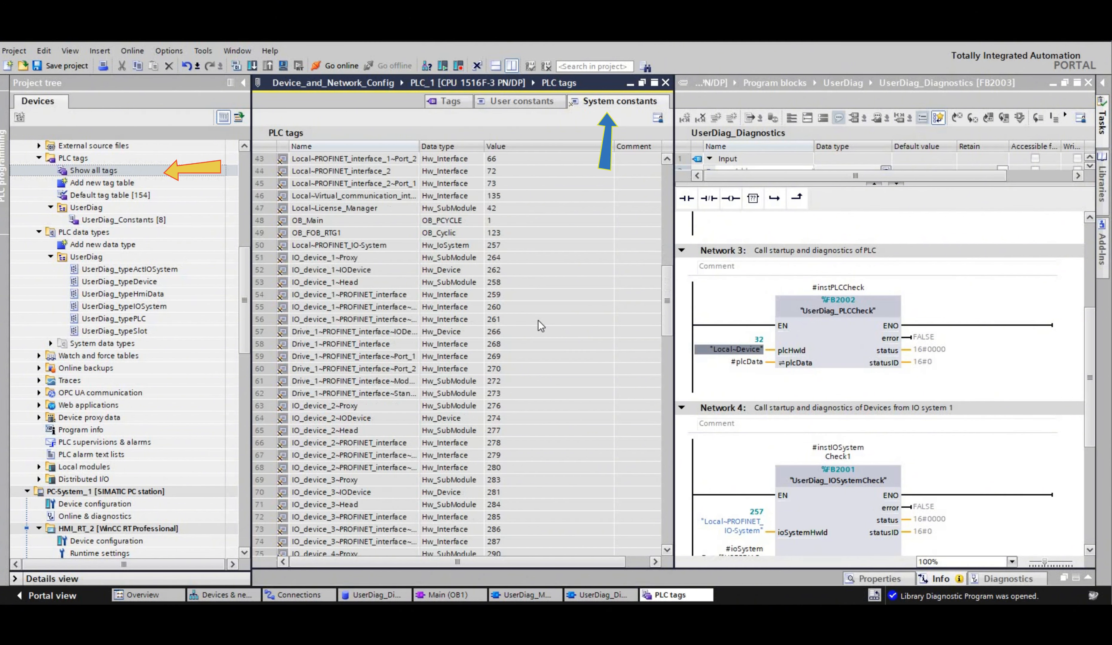
{"action": "scroll", "coordinate": [538, 323], "scroll_direction": "down", "scroll_amount": 18}
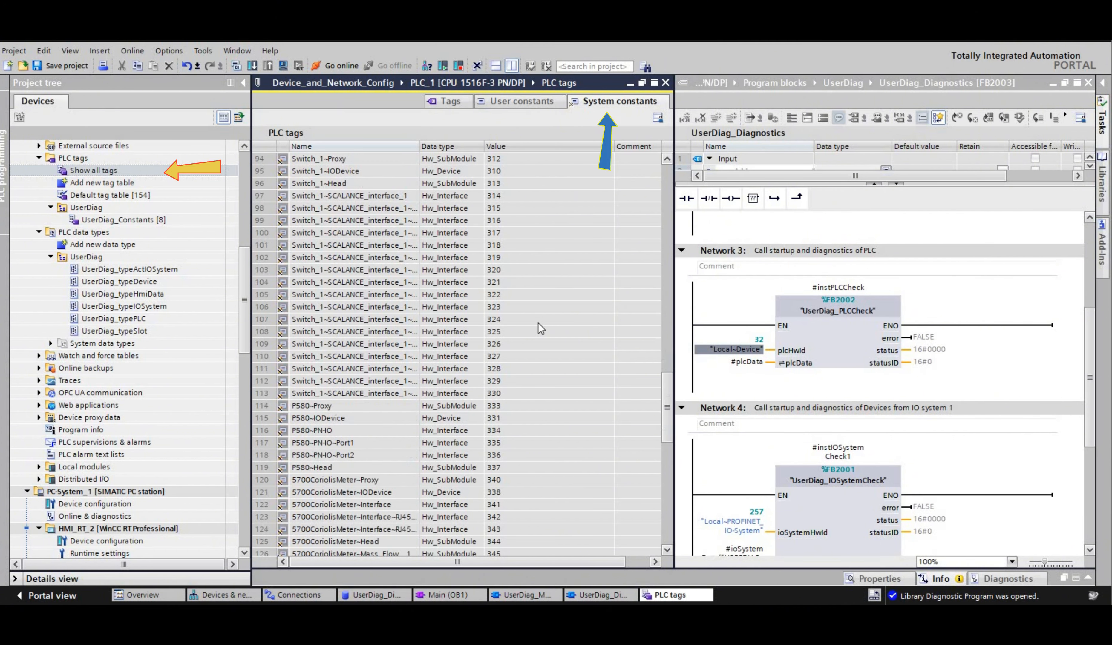
{"action": "scroll", "coordinate": [538, 324], "scroll_direction": "up", "scroll_amount": 3}
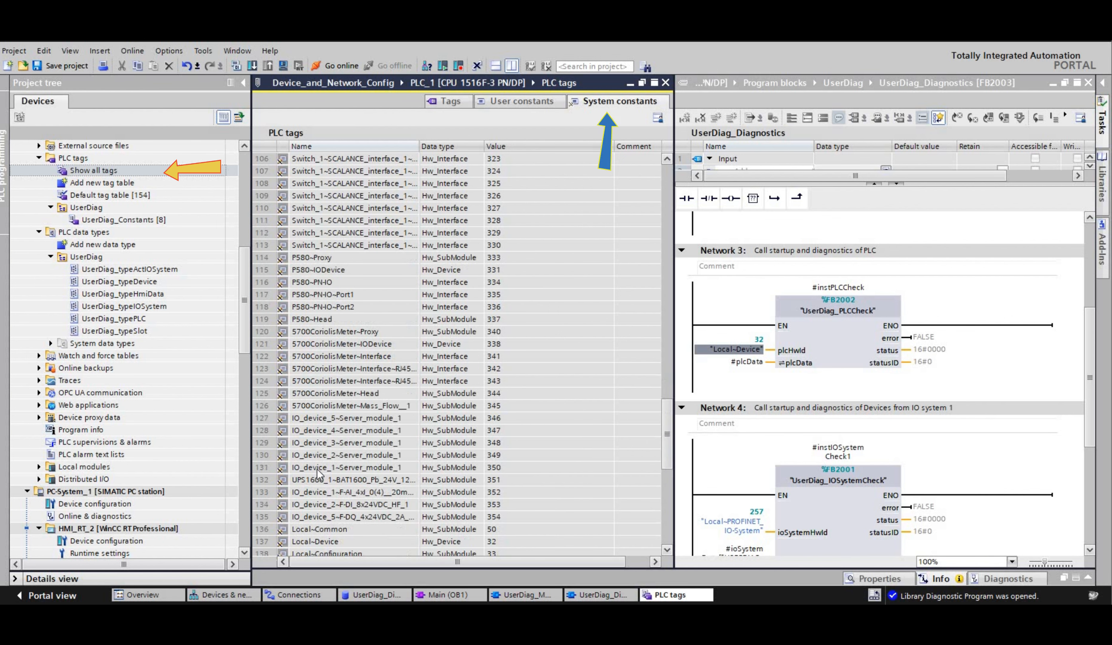
{"action": "left_click", "coordinate": [459, 469]}
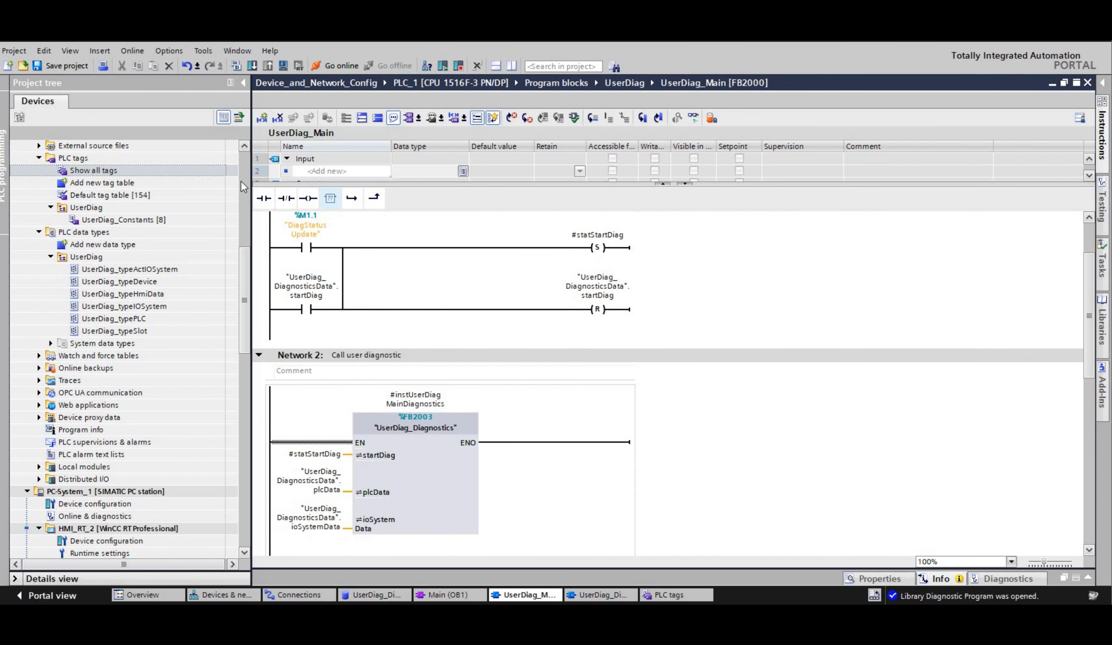
Start the simulation of PLC_1 and connect to the simulated CPU at 192.168.0.2 through PN/IE for the download.
{"action": "scroll", "coordinate": [138, 186], "scroll_direction": "up", "scroll_amount": 10}
{"action": "left_click", "coordinate": [138, 184]}
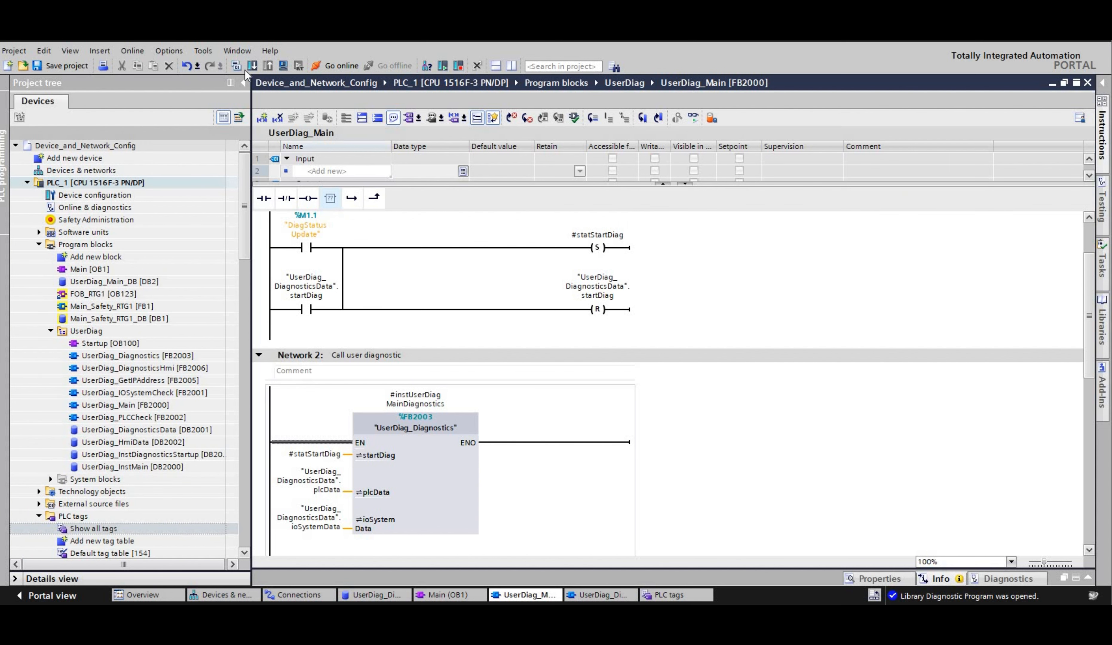
{"action": "left_click", "coordinate": [284, 65]}
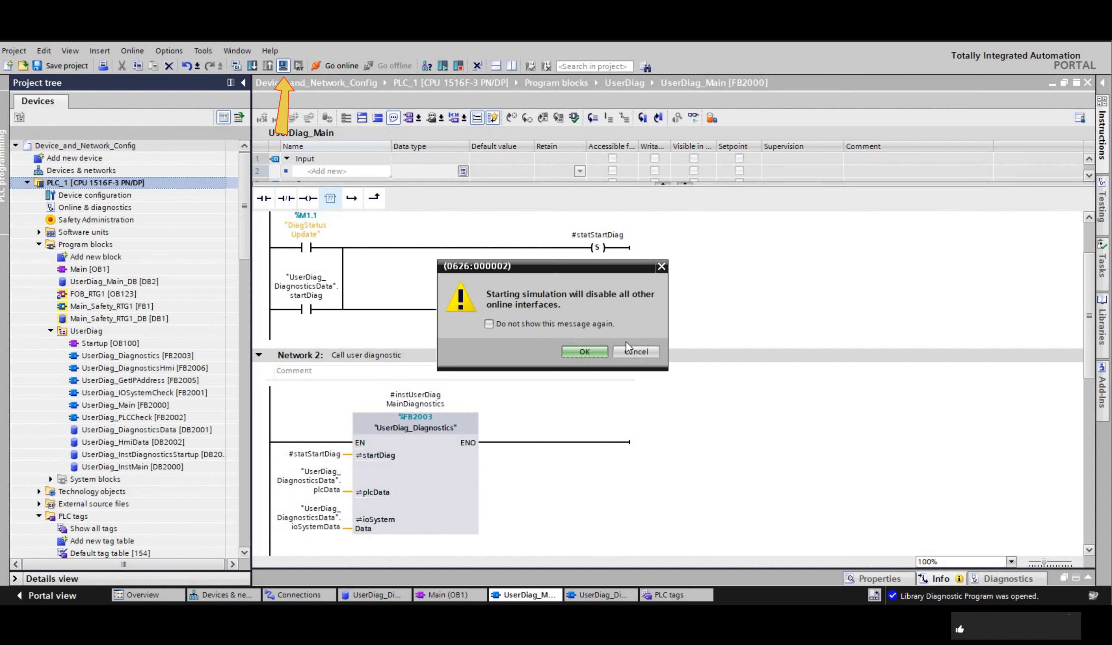
{"action": "left_click", "coordinate": [583, 352]}
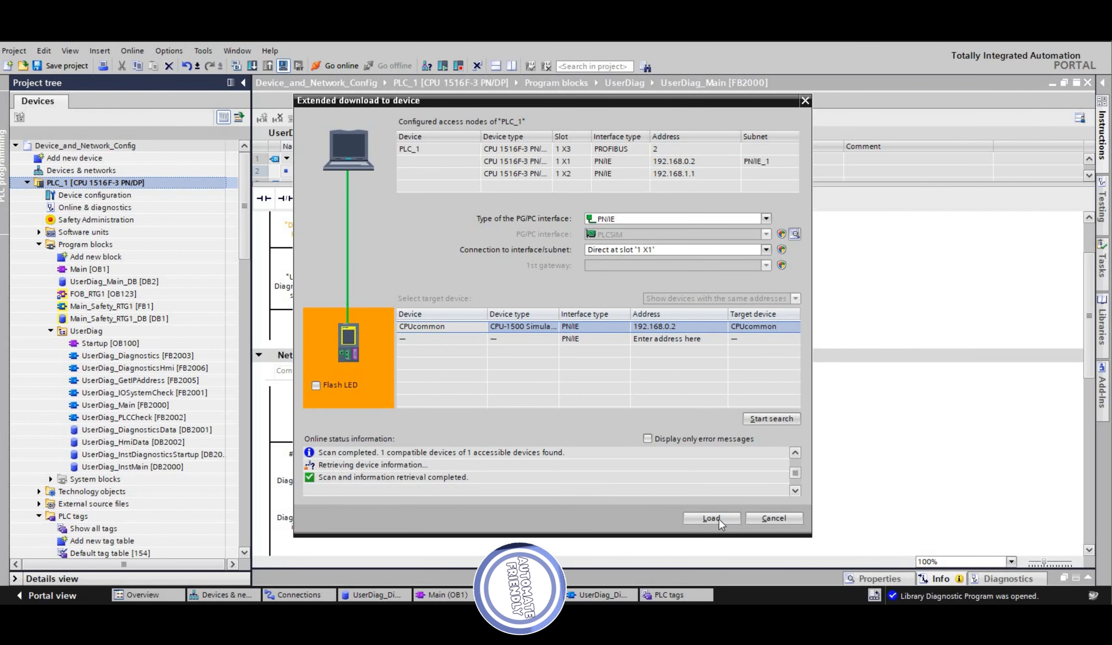
{"action": "left_click", "coordinate": [718, 514]}
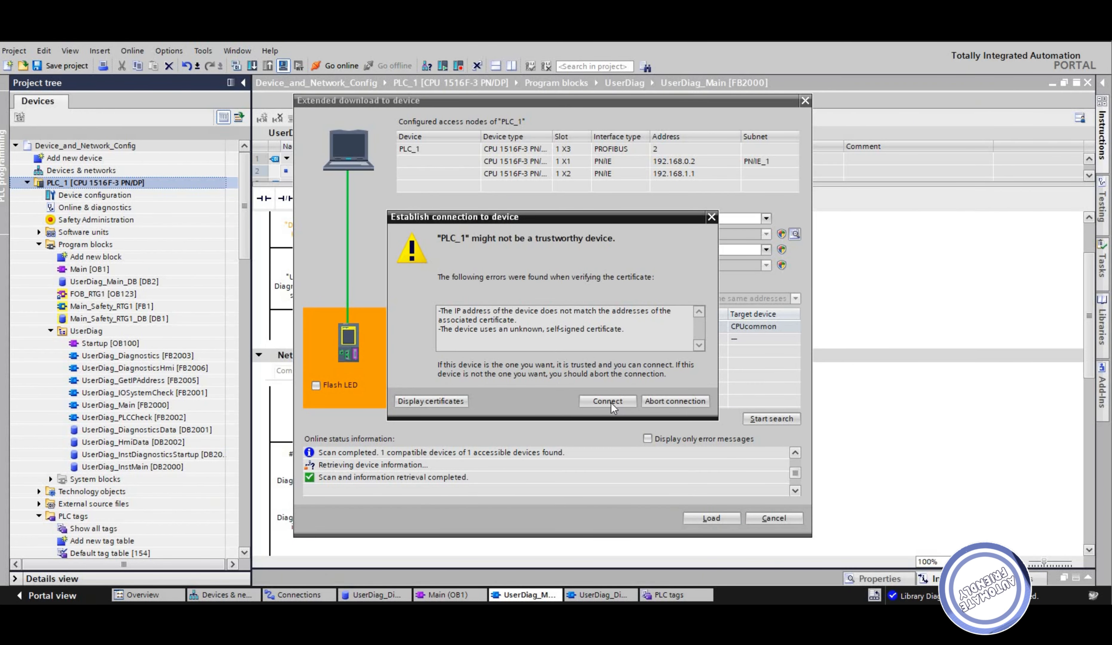
{"action": "left_click", "coordinate": [612, 399]}
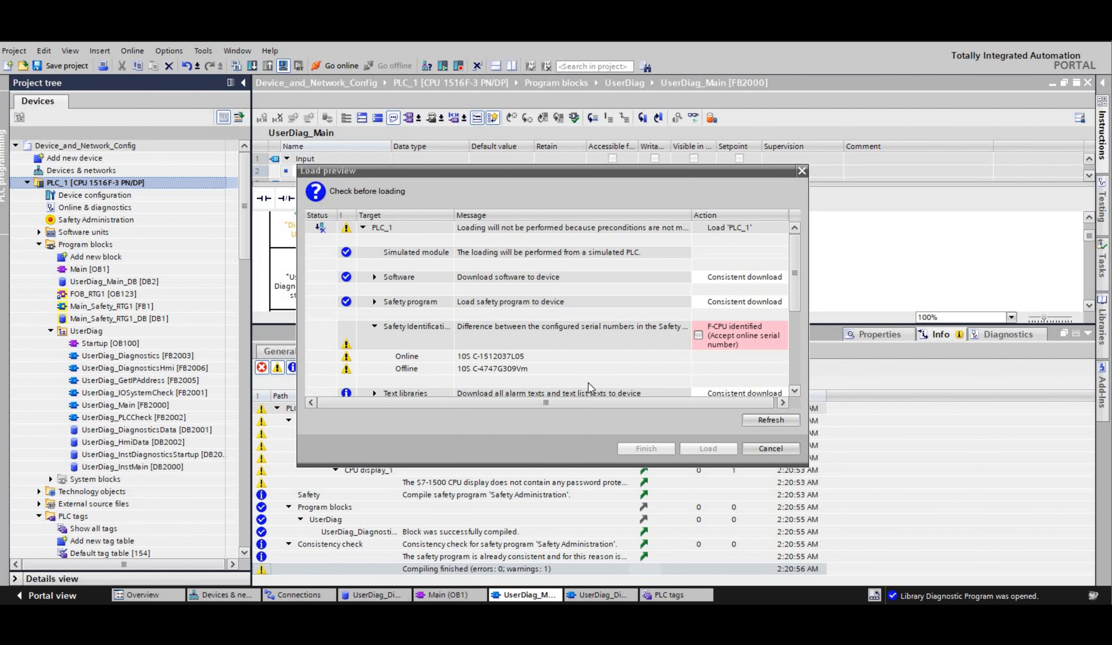
Accept the online serial number for the F-CPU, load PLC_1 and check its instance in S7-PLCSIM.
{"action": "left_click", "coordinate": [698, 336]}
{"action": "left_click", "coordinate": [699, 450]}
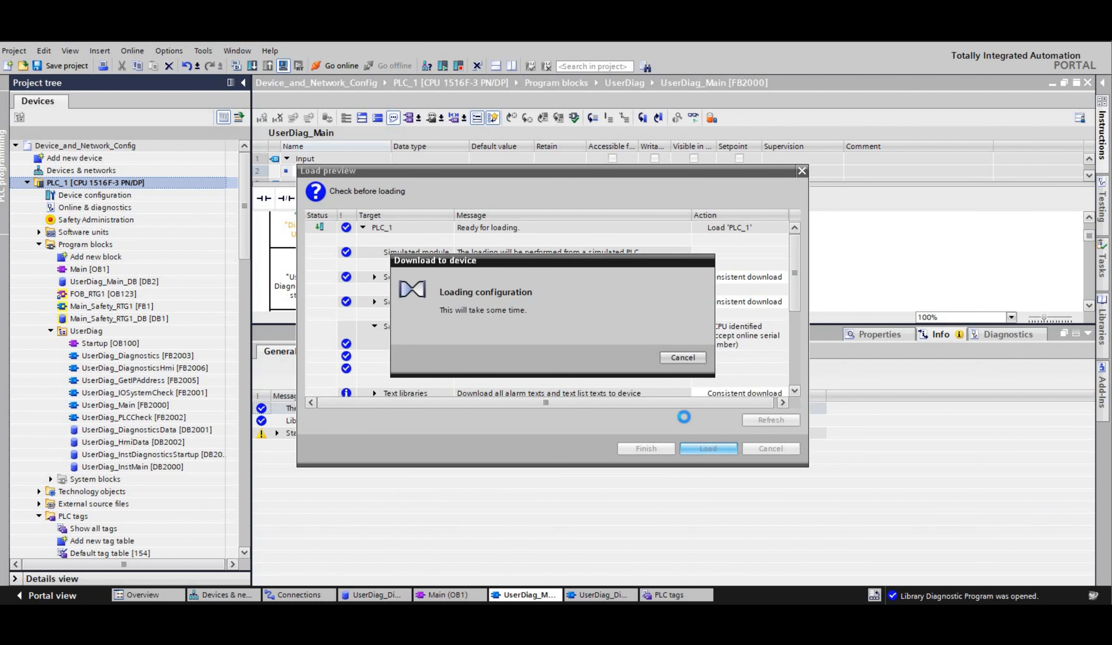
{"action": "left_click", "coordinate": [661, 446]}
{"action": "key", "text": "alt+Tab"}
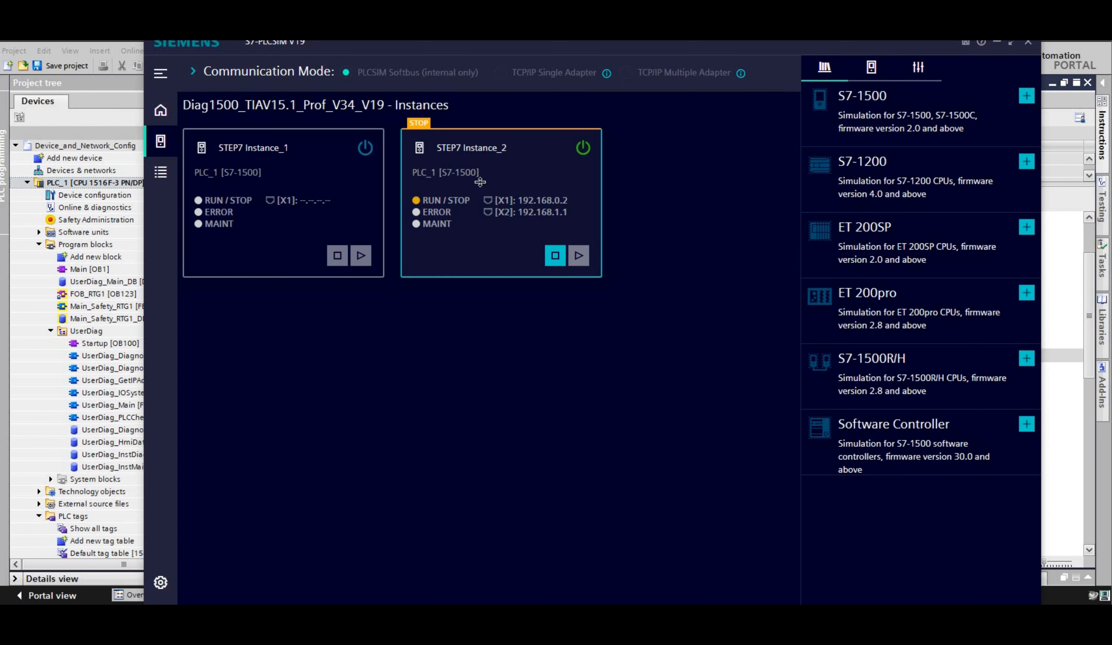
{"action": "key", "text": "alt+Tab"}
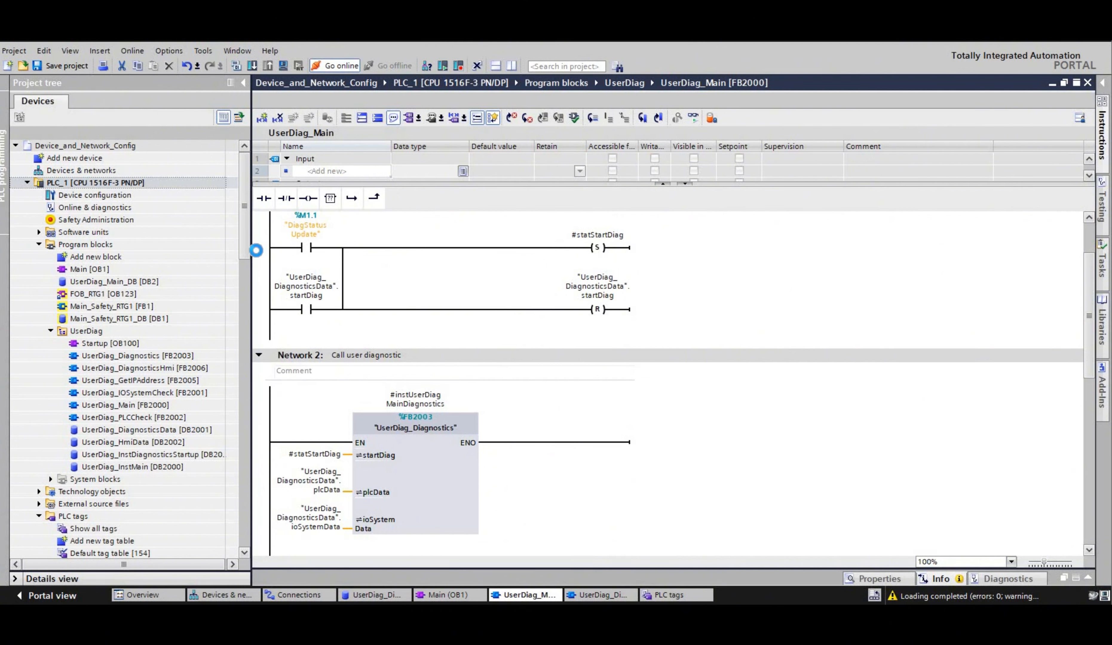
Show the monitored UserDiag_DiagnosticsData block side by side with the network view at 50% zoom.
{"action": "left_click", "coordinate": [377, 595]}
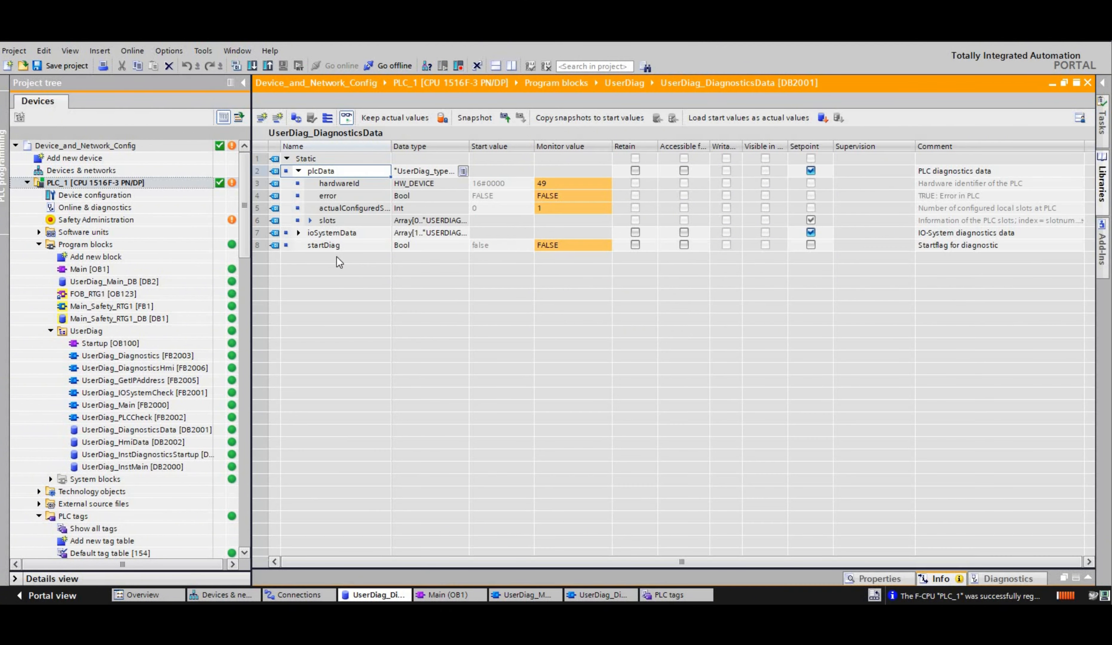
{"action": "left_click", "coordinate": [333, 344]}
{"action": "left_click_drag", "start_coordinate": [220, 594], "coordinate": [701, 564]}
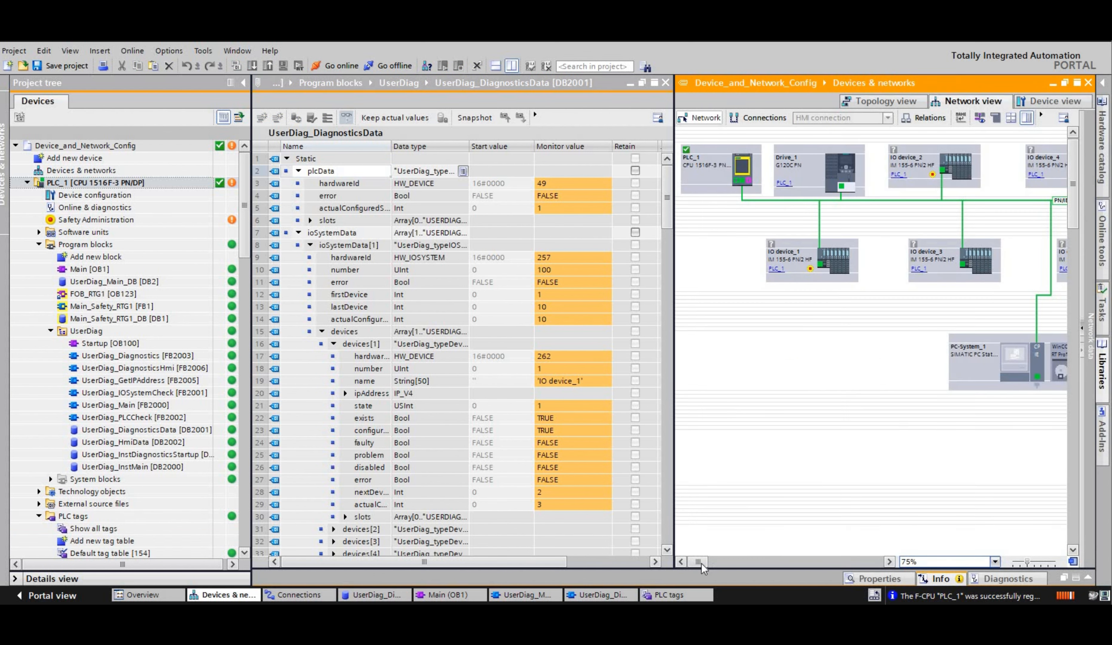
{"action": "left_click", "coordinate": [994, 562]}
{"action": "left_click", "coordinate": [912, 476]}
{"action": "left_click_drag", "start_coordinate": [649, 256], "coordinate": [649, 257]}
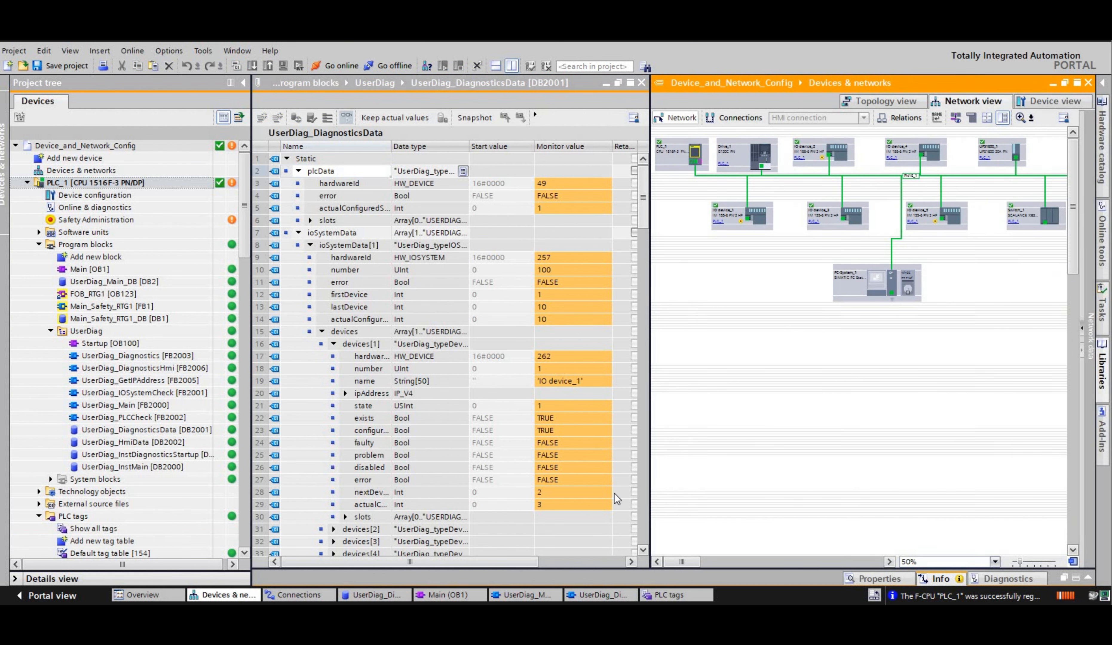
Switch to S7-PLCSIM, bind Event_1 to STEP7 Instance_2 and set its event category to Pull or Plug Event.
{"action": "key", "text": "alt+Tab"}
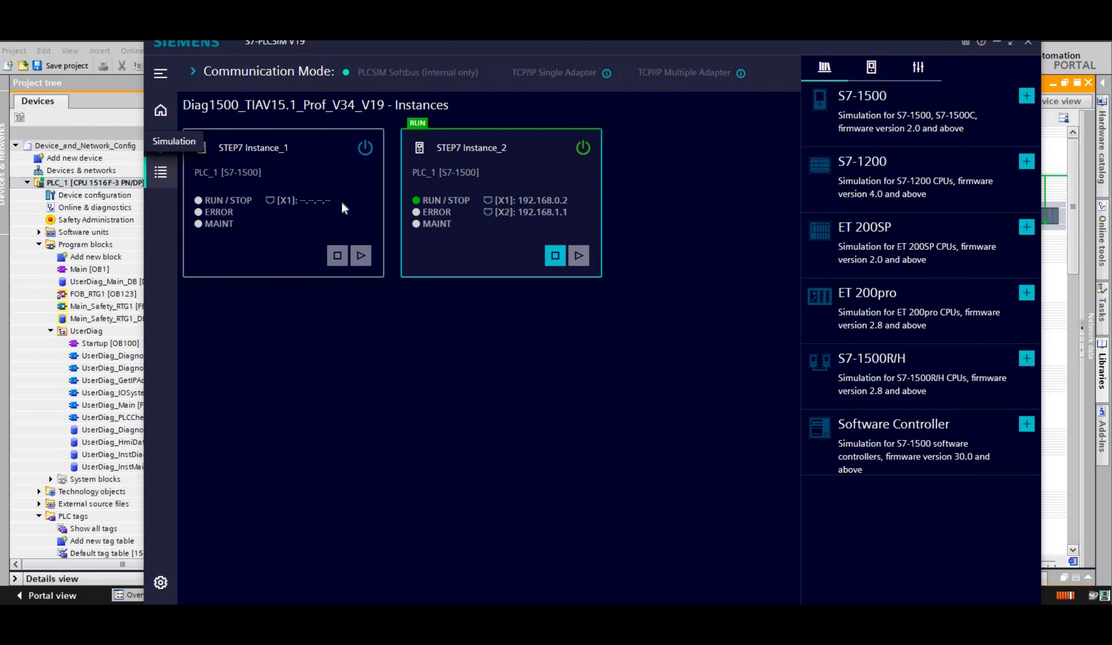
{"action": "left_click", "coordinate": [162, 173]}
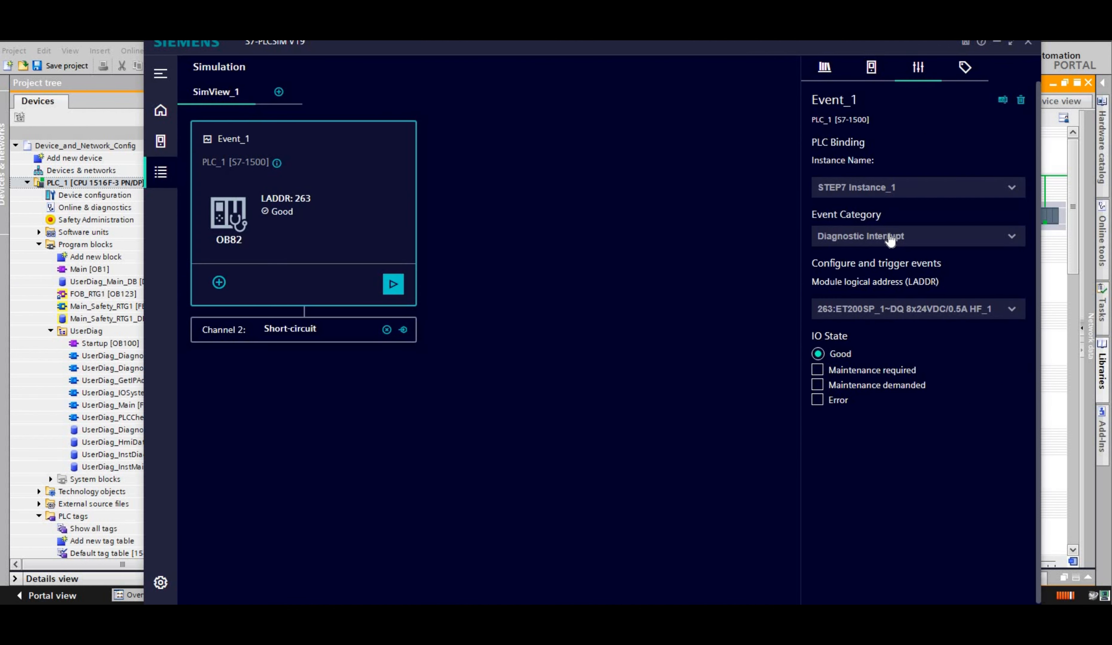
{"action": "left_click", "coordinate": [886, 187]}
{"action": "left_click", "coordinate": [870, 203]}
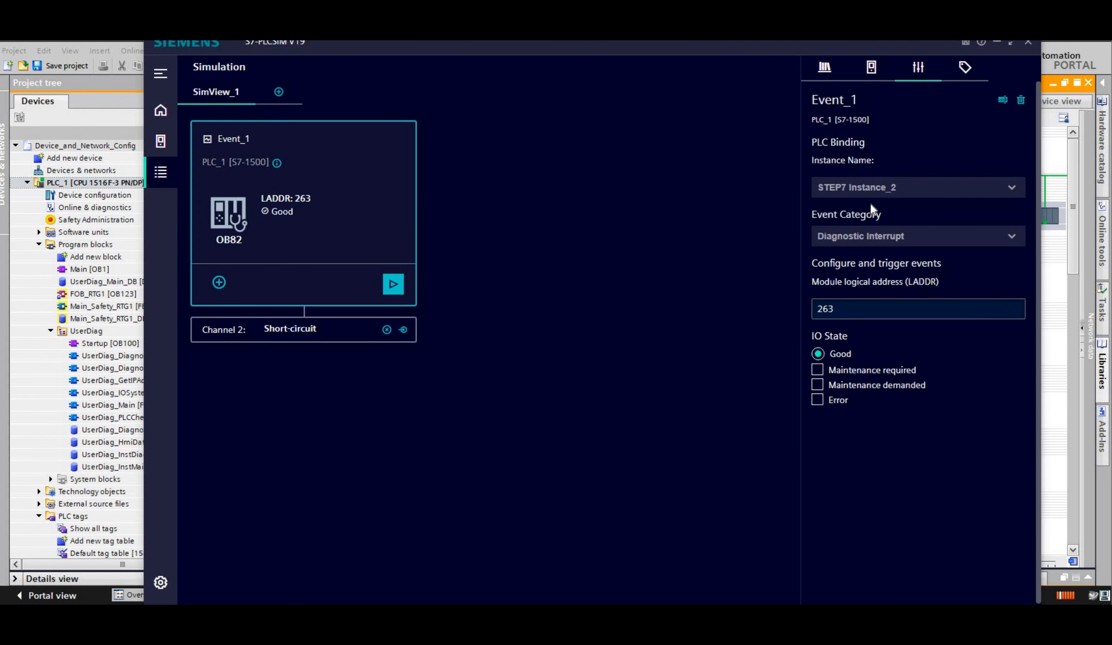
{"action": "left_click", "coordinate": [868, 236]}
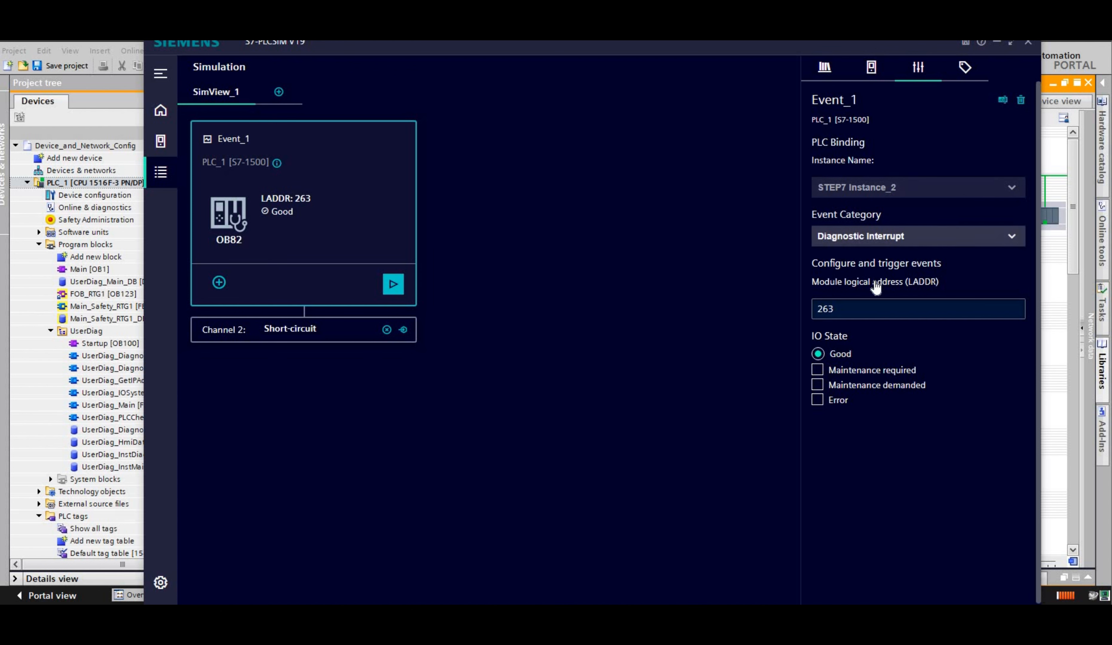
{"action": "left_click", "coordinate": [868, 315]}
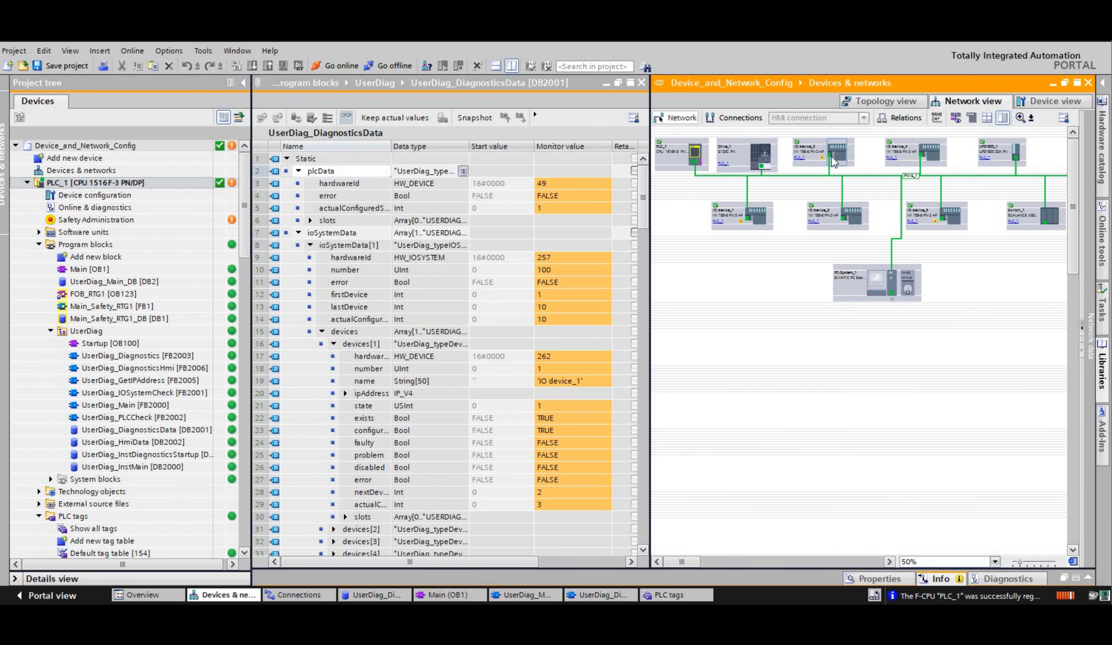
Look up the hardware identifier of IO device_2's PROFINET interface in the device's system constants in TIA Portal.
{"action": "left_click", "coordinate": [833, 156]}
{"action": "left_click", "coordinate": [863, 581]}
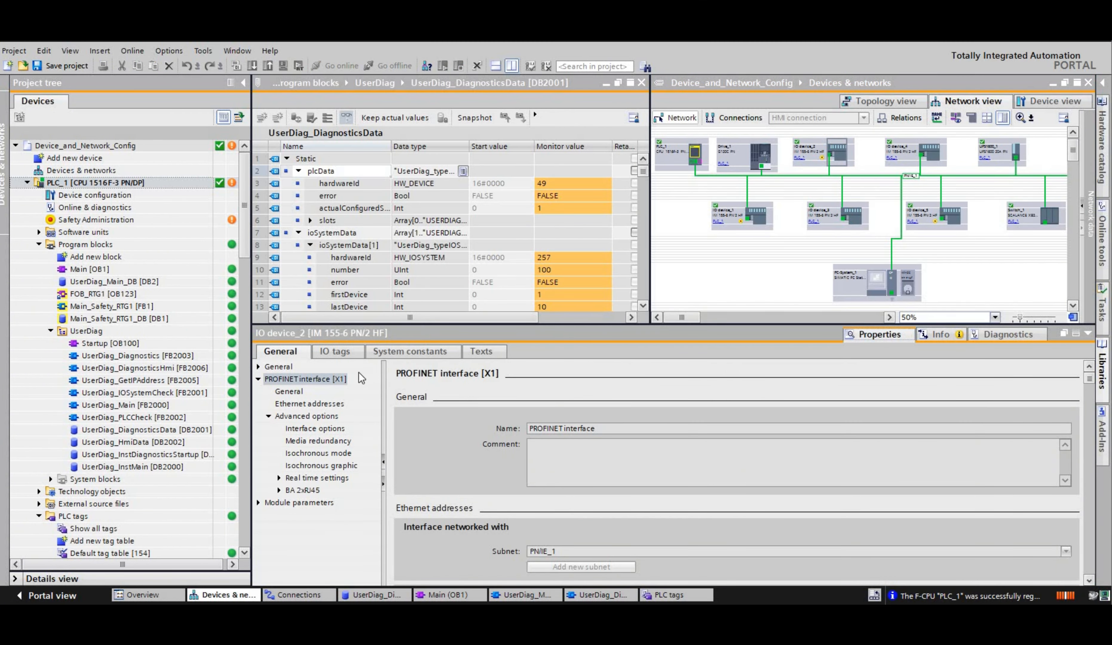
{"action": "left_click", "coordinate": [409, 437]}
{"action": "left_click", "coordinate": [594, 503]}
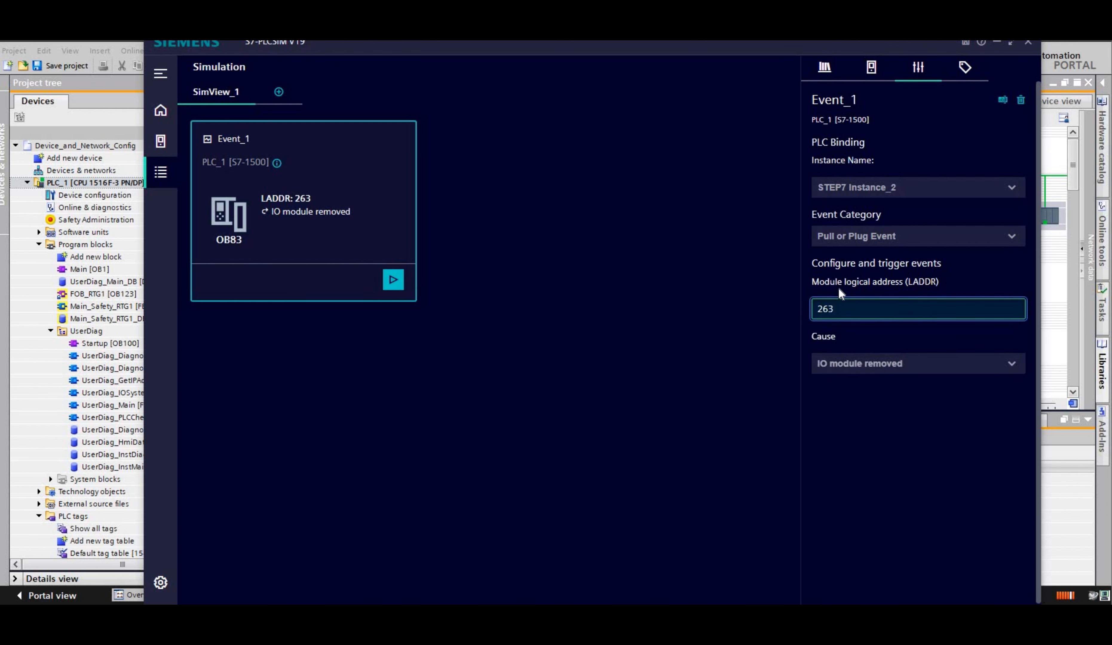
Set Event_1's module logical address to 278 in S7-PLCSIM and trigger it with the cause IO module removed.
{"action": "key", "text": "BackSpace"}
{"action": "key", "text": "BackSpace"}
{"action": "key", "text": "BackSpace"}
{"action": "type", "text": "278"}
{"action": "left_click", "coordinate": [841, 373]}
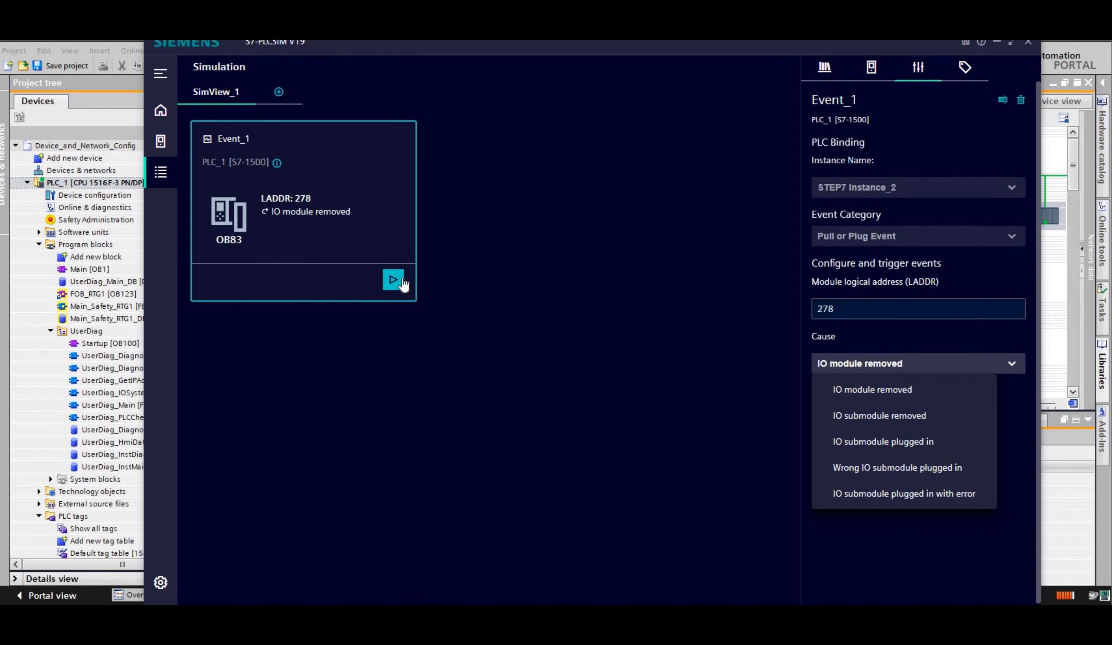
{"action": "left_click", "coordinate": [392, 280]}
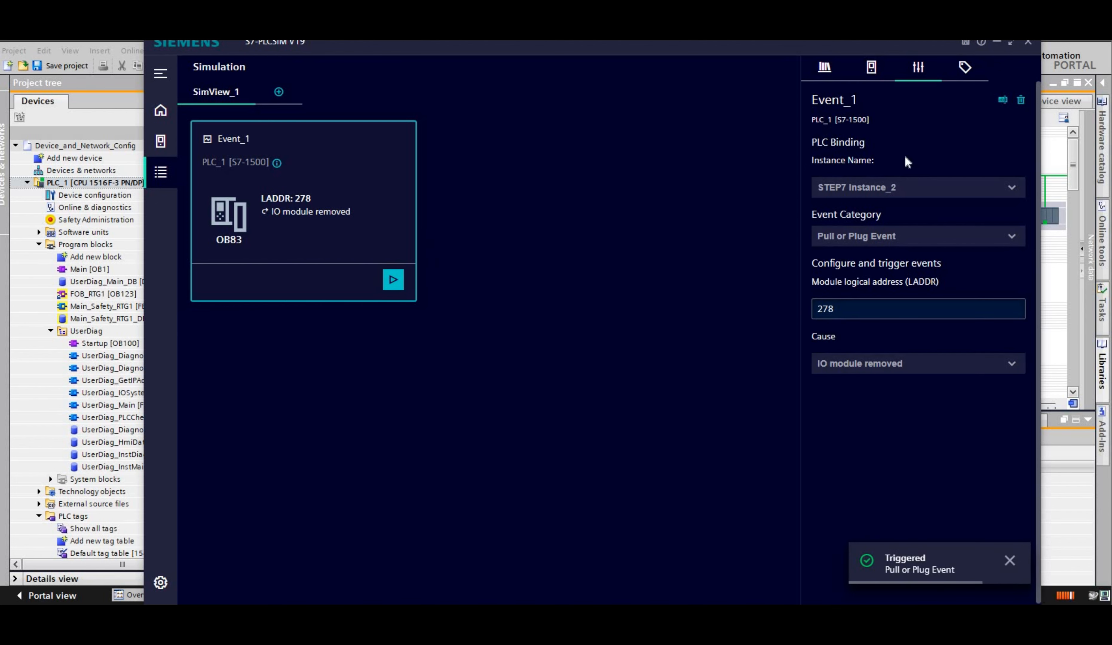
{"action": "key", "text": "alt+Tab"}
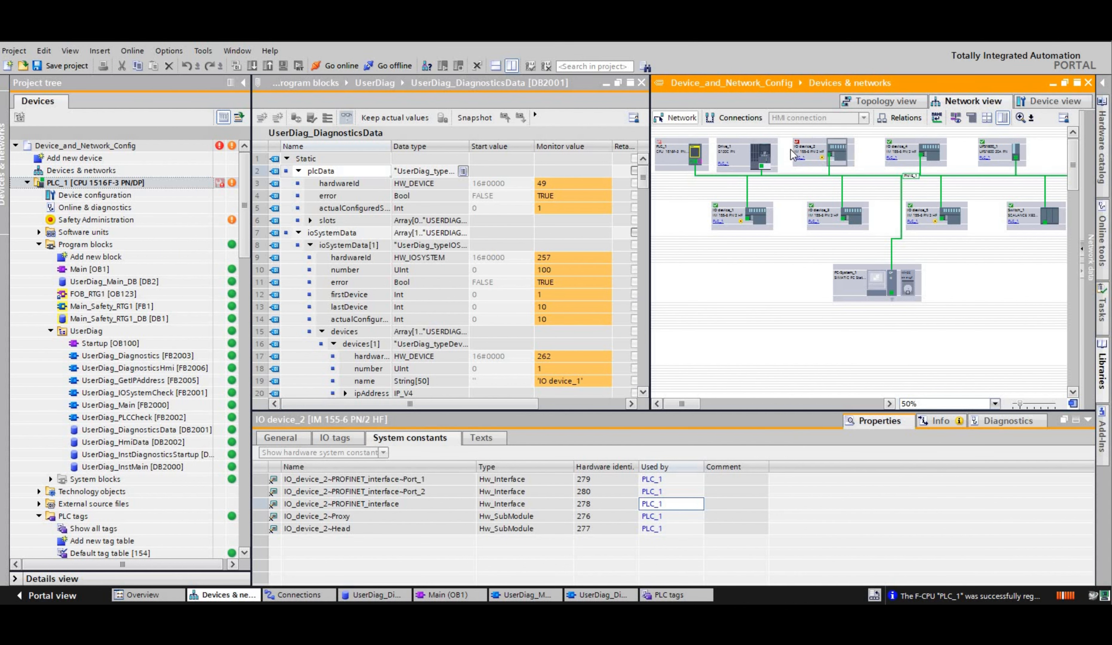
Check IO device_2's status in the network view and the PLC error value in UserDiag_DiagnosticsData.
{"action": "left_click", "coordinate": [797, 143]}
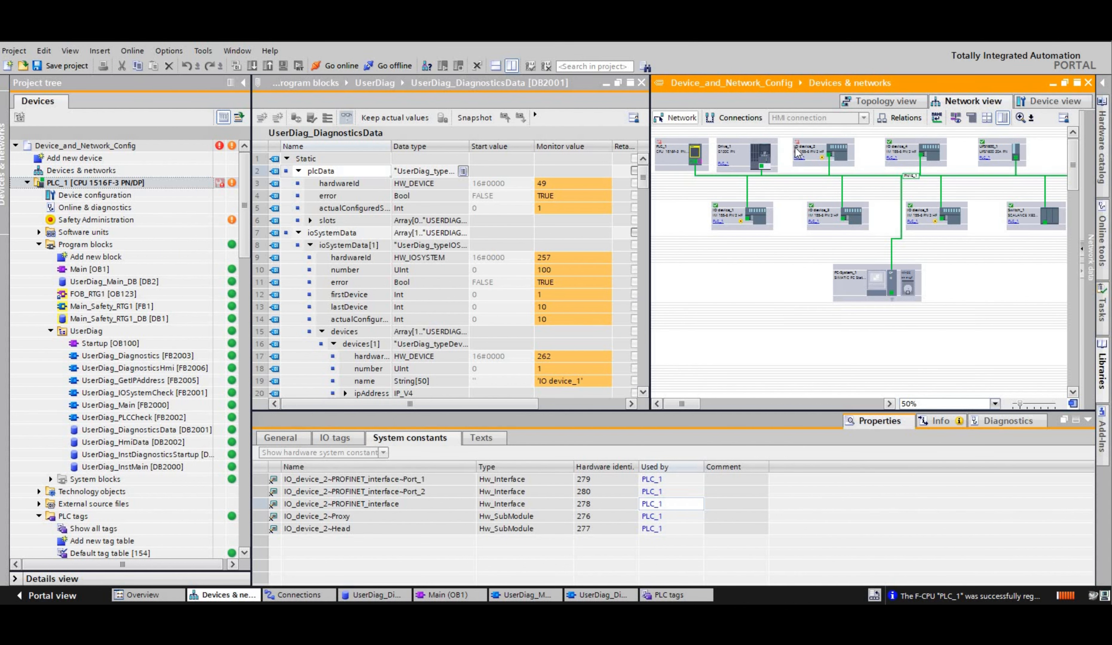
{"action": "scroll", "coordinate": [797, 143], "scroll_direction": "up", "scroll_amount": 1}
{"action": "scroll", "coordinate": [669, 294], "scroll_direction": "left", "scroll_amount": 2}
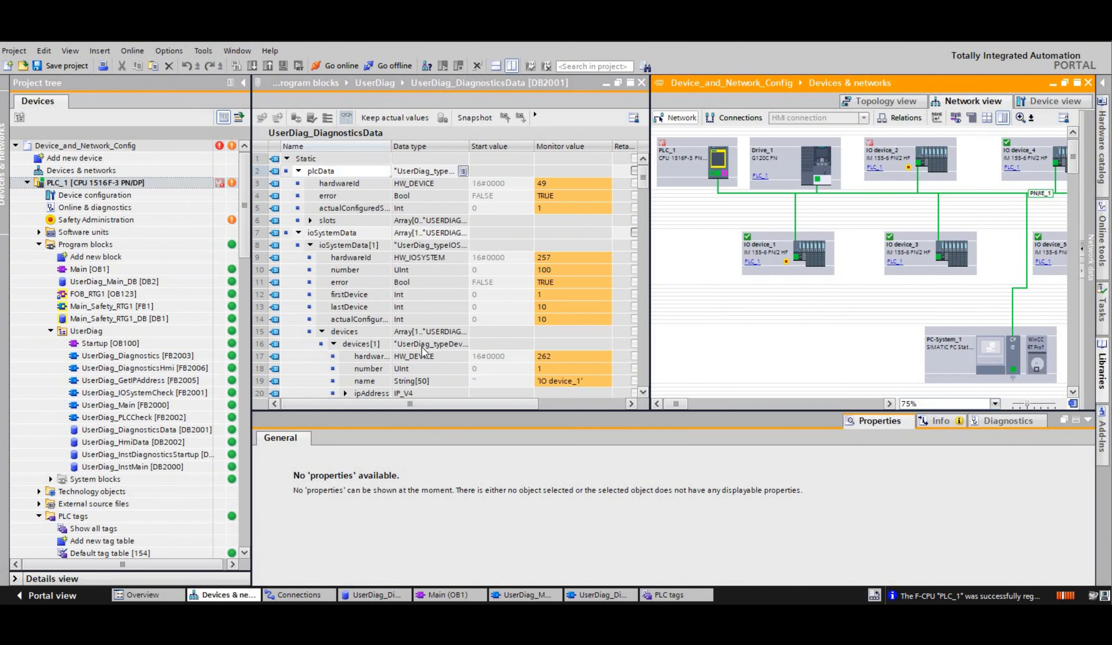
{"action": "double_click", "coordinate": [547, 202]}
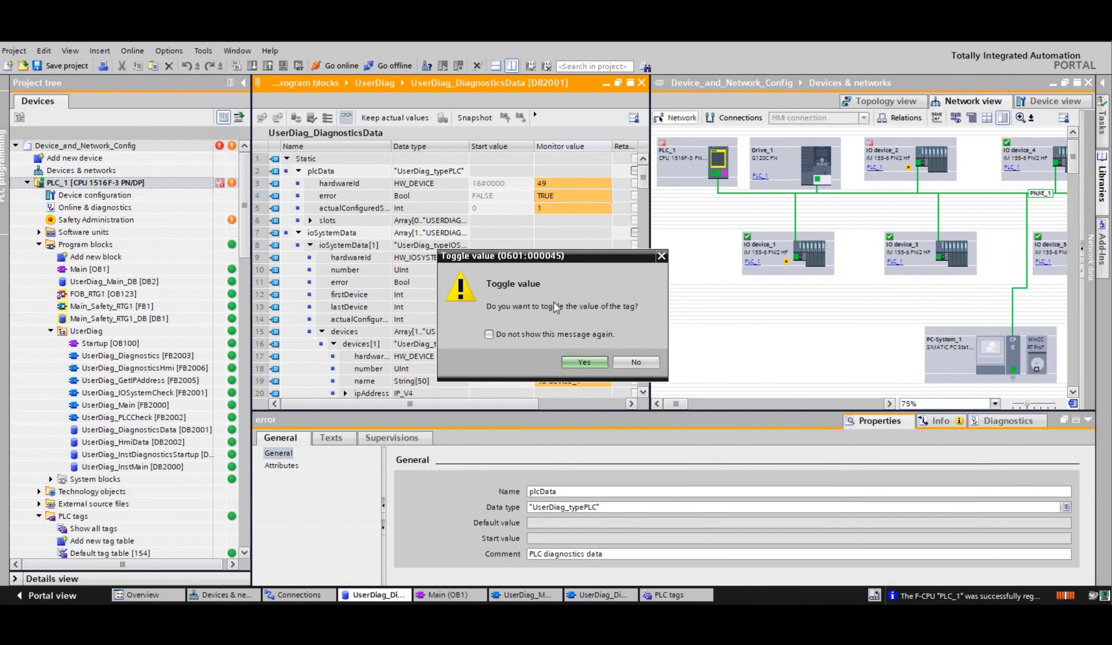
{"action": "left_click", "coordinate": [555, 355]}
{"action": "scroll", "coordinate": [555, 355], "scroll_direction": "down", "scroll_amount": 1}
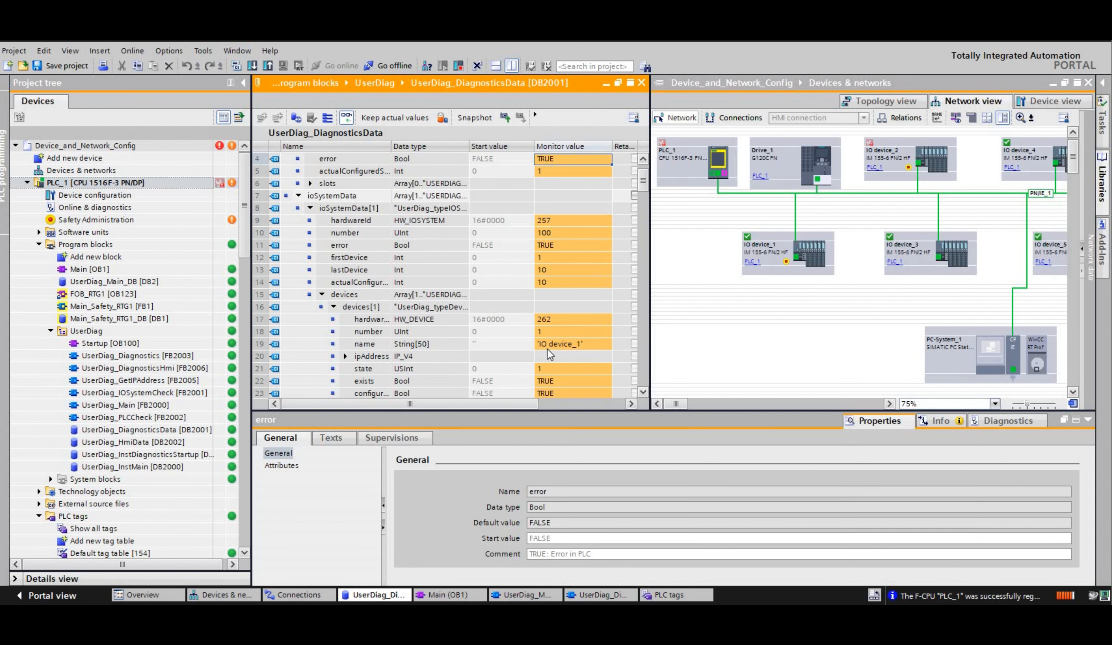
Examine the monitor values of devices[2] and devices[3] in ioSystemData, including their state, faulty, problem and error entries.
{"action": "scroll", "coordinate": [427, 294], "scroll_direction": "down", "scroll_amount": 5}
{"action": "left_click", "coordinate": [333, 307]}
{"action": "scroll", "coordinate": [373, 266], "scroll_direction": "down", "scroll_amount": 2}
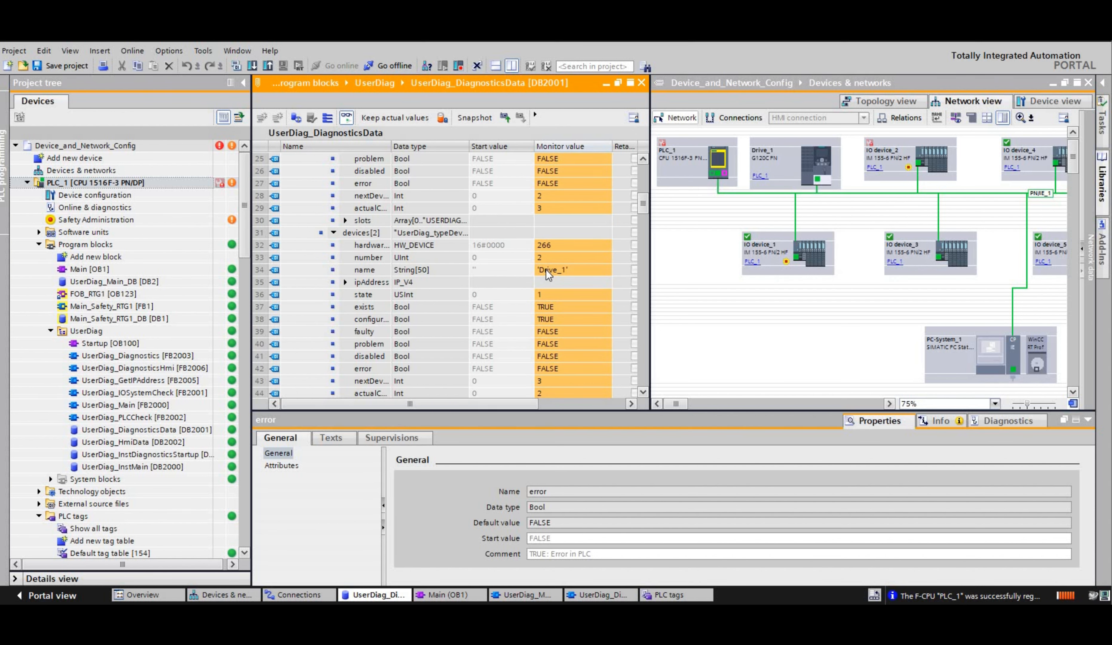
{"action": "scroll", "coordinate": [381, 305], "scroll_direction": "down", "scroll_amount": 3}
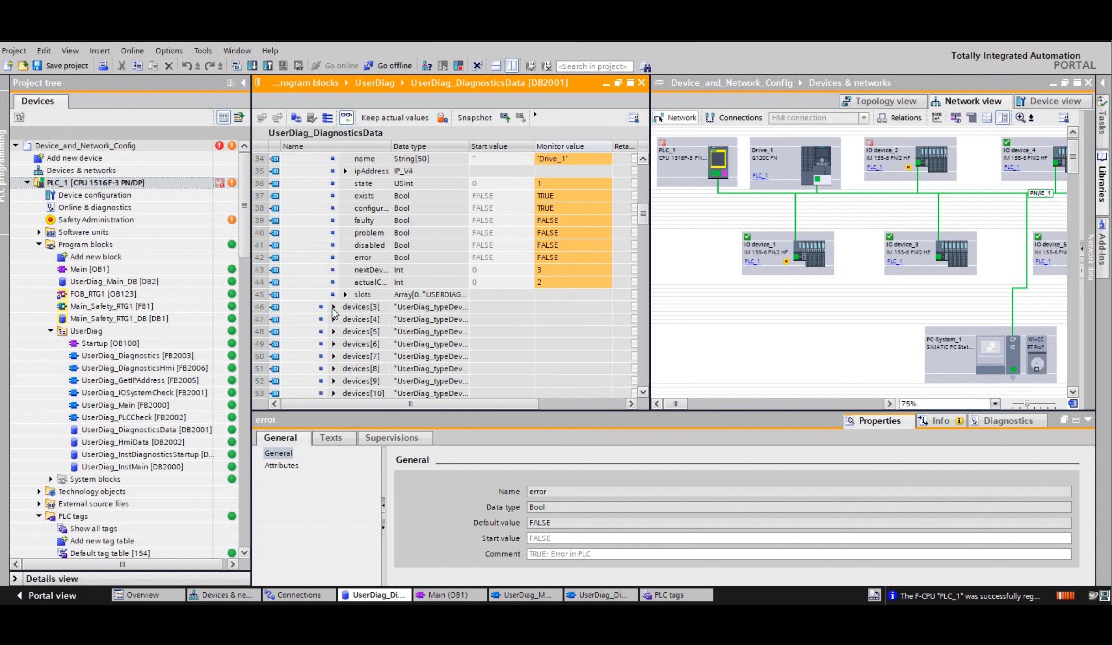
{"action": "double_click", "coordinate": [360, 308]}
{"action": "scroll", "coordinate": [554, 301], "scroll_direction": "down", "scroll_amount": 2}
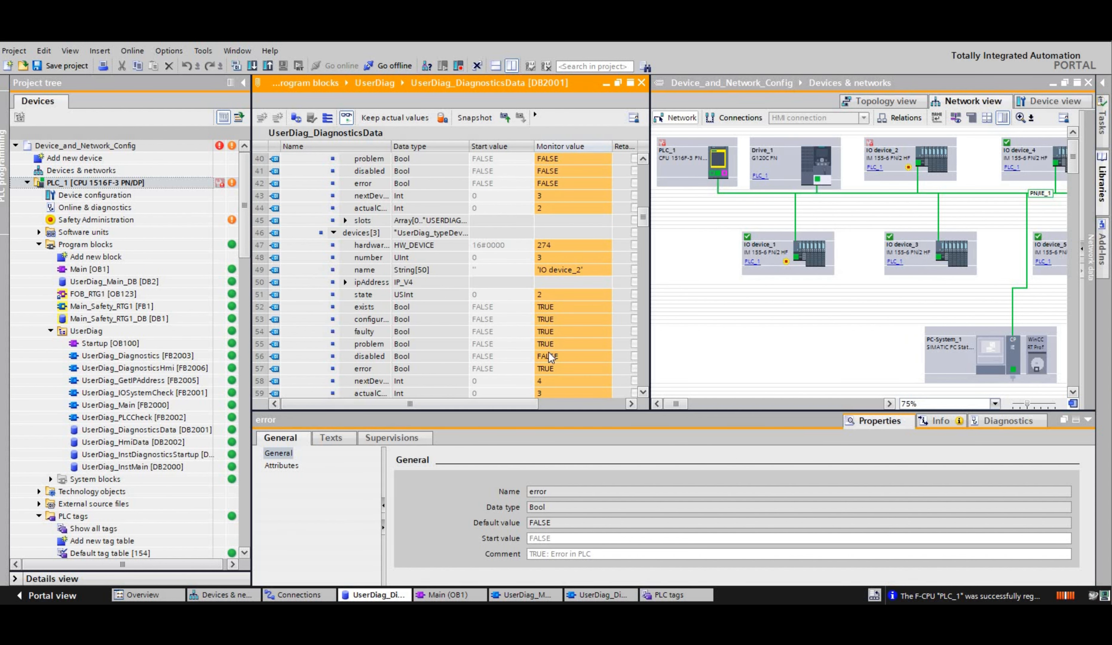
{"action": "left_click", "coordinate": [549, 345]}
{"action": "scroll", "coordinate": [546, 286], "scroll_direction": "down", "scroll_amount": 1}
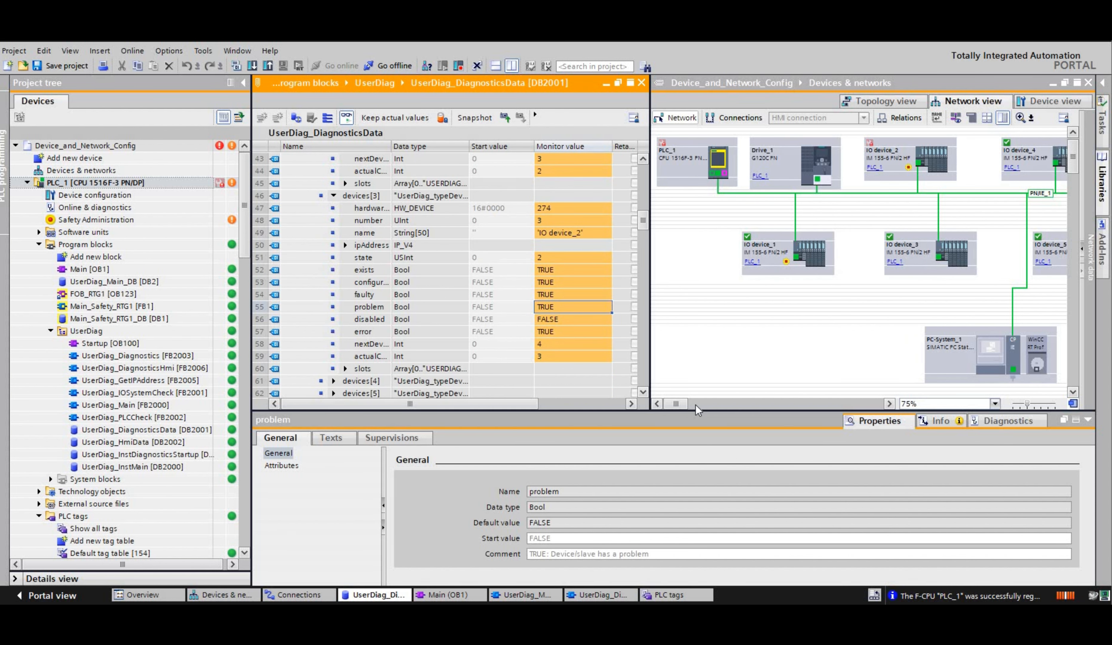
Set Event_1's cause to IO submodule plugged in and trigger the event for address 278 in S7-PLCSIM.
{"action": "left_click_drag", "start_coordinate": [666, 403], "coordinate": [676, 408]}
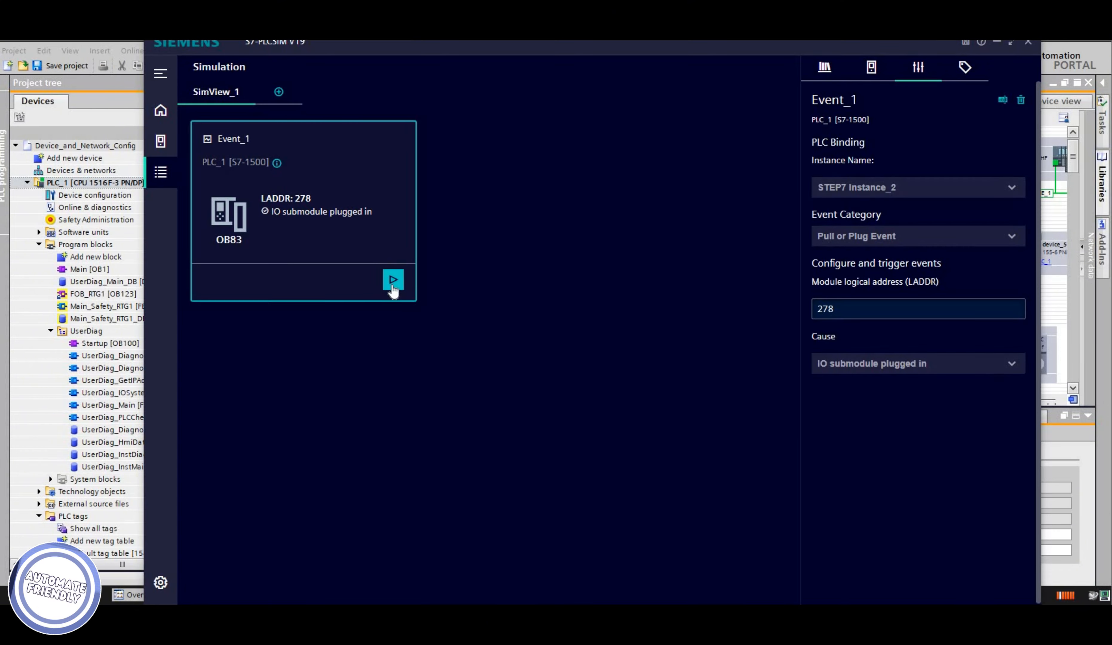
{"action": "left_click", "coordinate": [393, 280]}
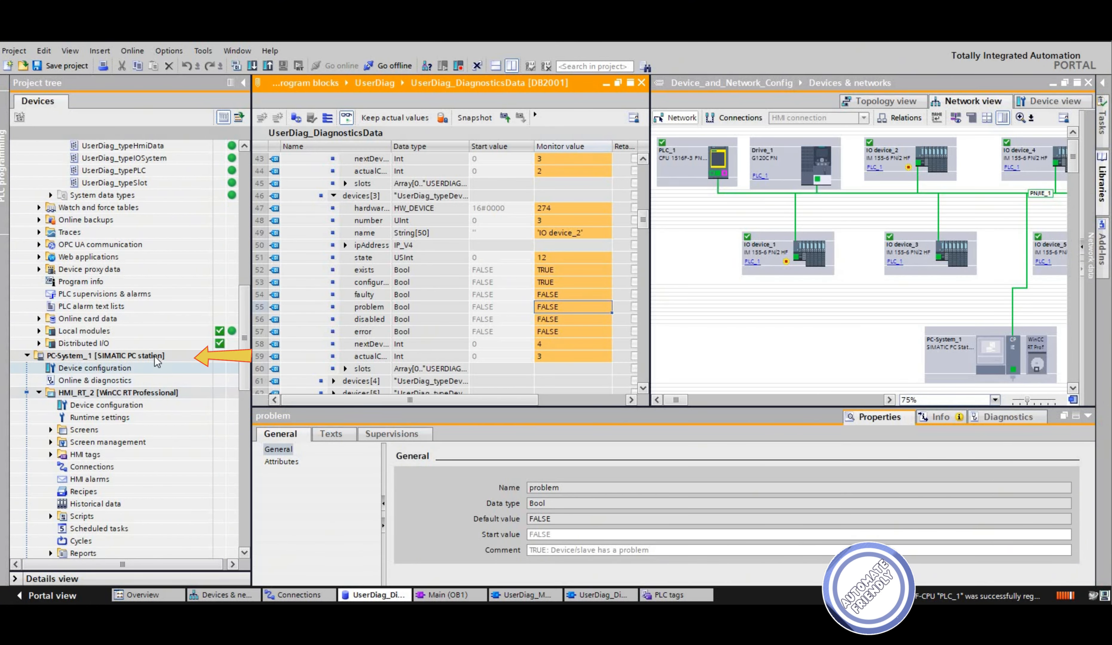
Start the runtime simulation of PC-System_1 and look through the HMI's Alarms and System screens.
{"action": "left_click", "coordinate": [155, 358]}
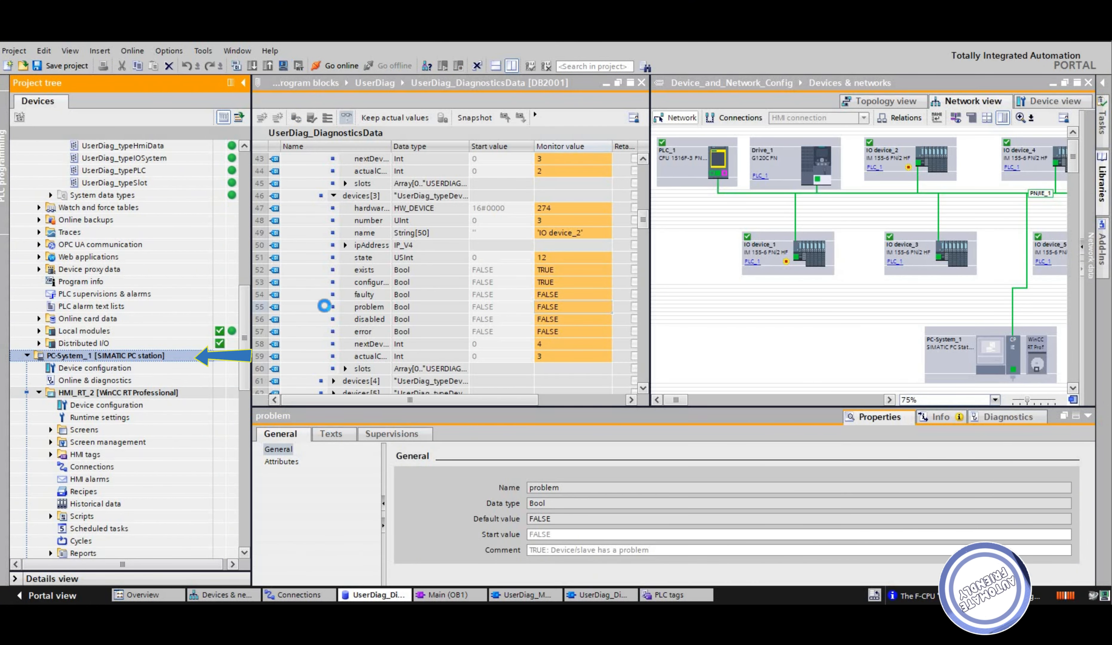
{"action": "key", "text": "ctrl+b"}
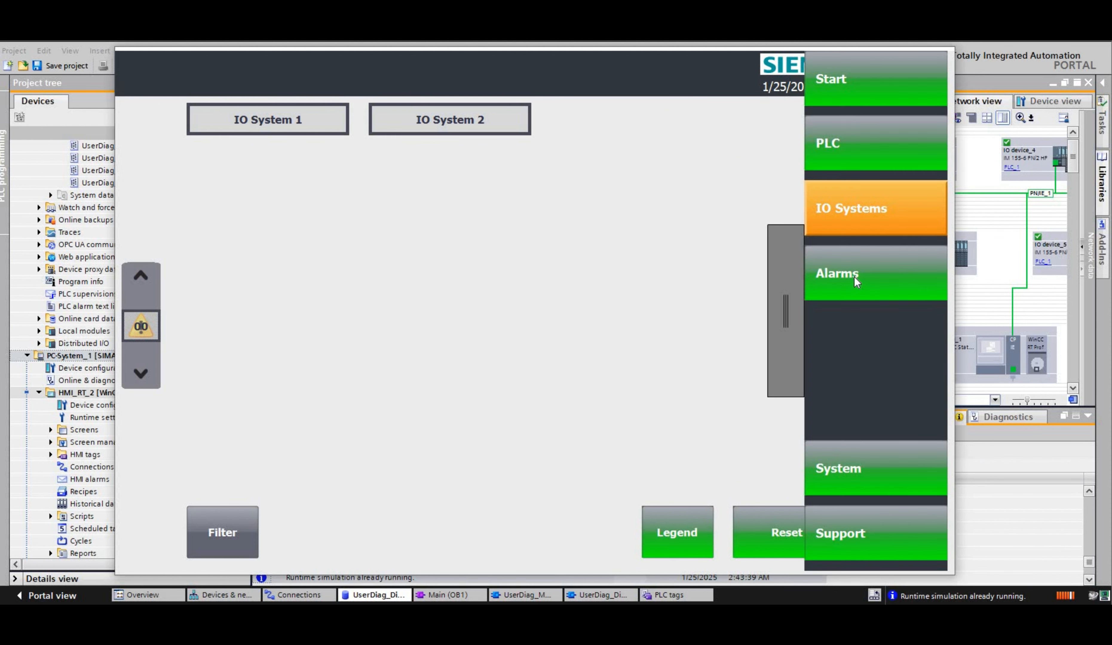
{"action": "left_click", "coordinate": [854, 277]}
{"action": "left_click", "coordinate": [838, 482]}
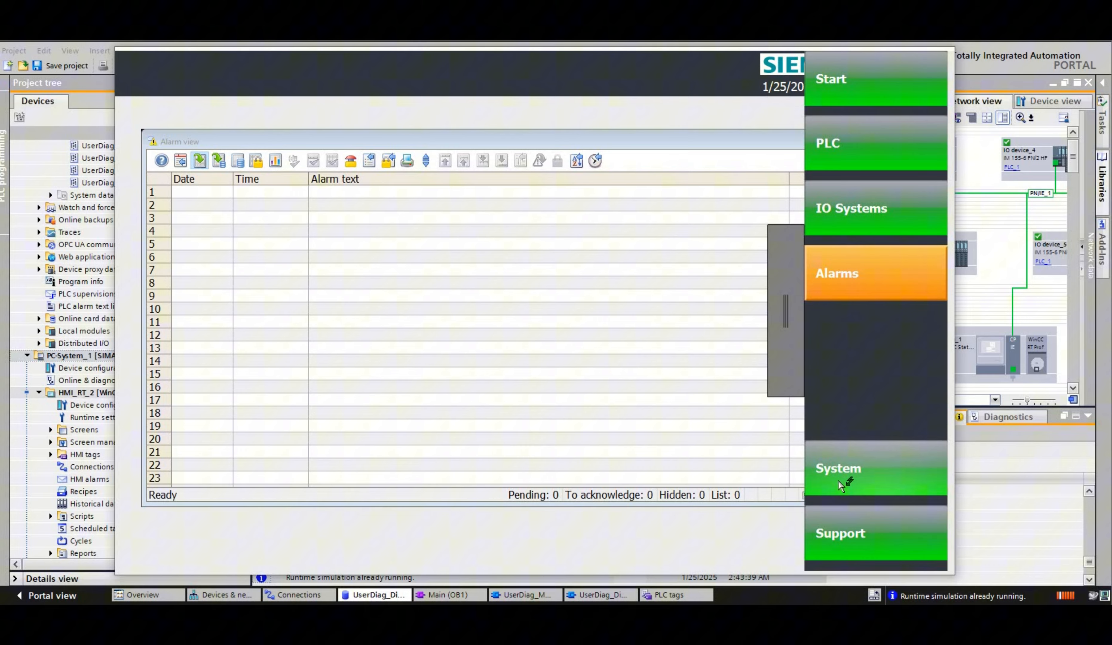
{"action": "left_click", "coordinate": [864, 182]}
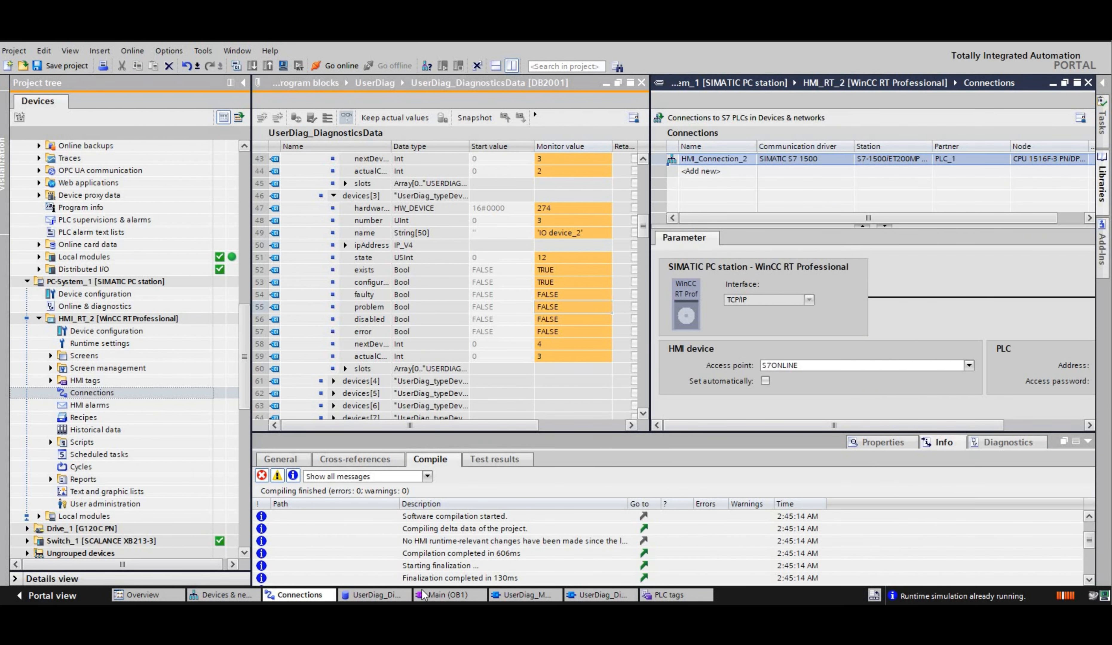
Check the Ethernet addresses of PC-System_1's IE general_1 interface and of PLC_1's PROFINET interface [X1].
{"action": "double_click", "coordinate": [102, 294]}
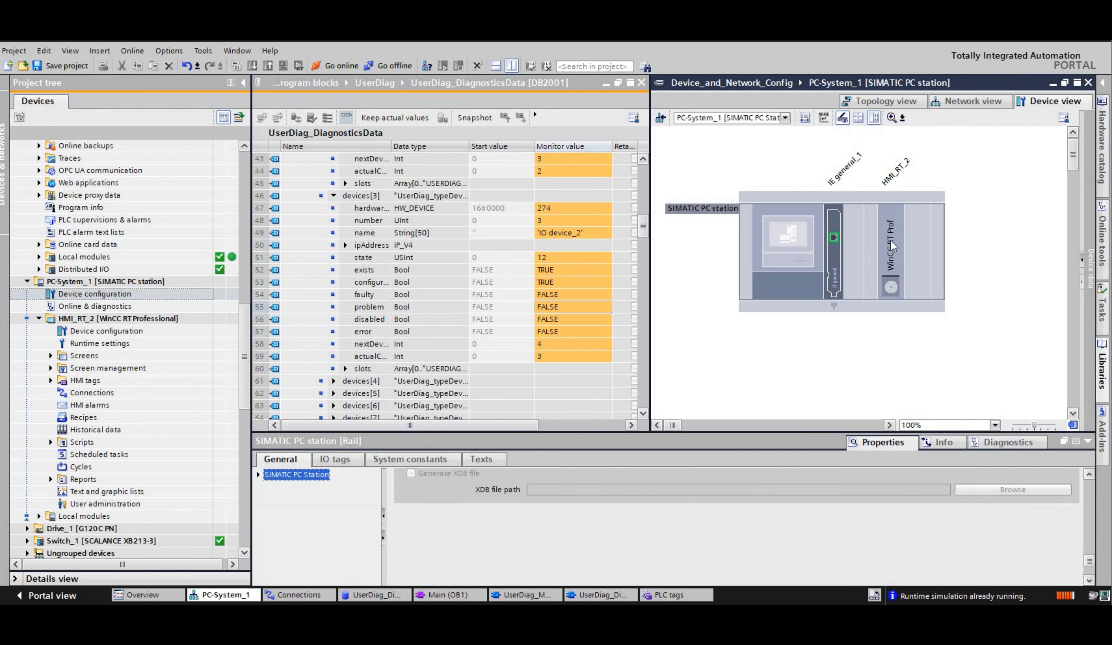
{"action": "left_click", "coordinate": [305, 487]}
{"action": "scroll", "coordinate": [443, 522], "scroll_direction": "down", "scroll_amount": 10}
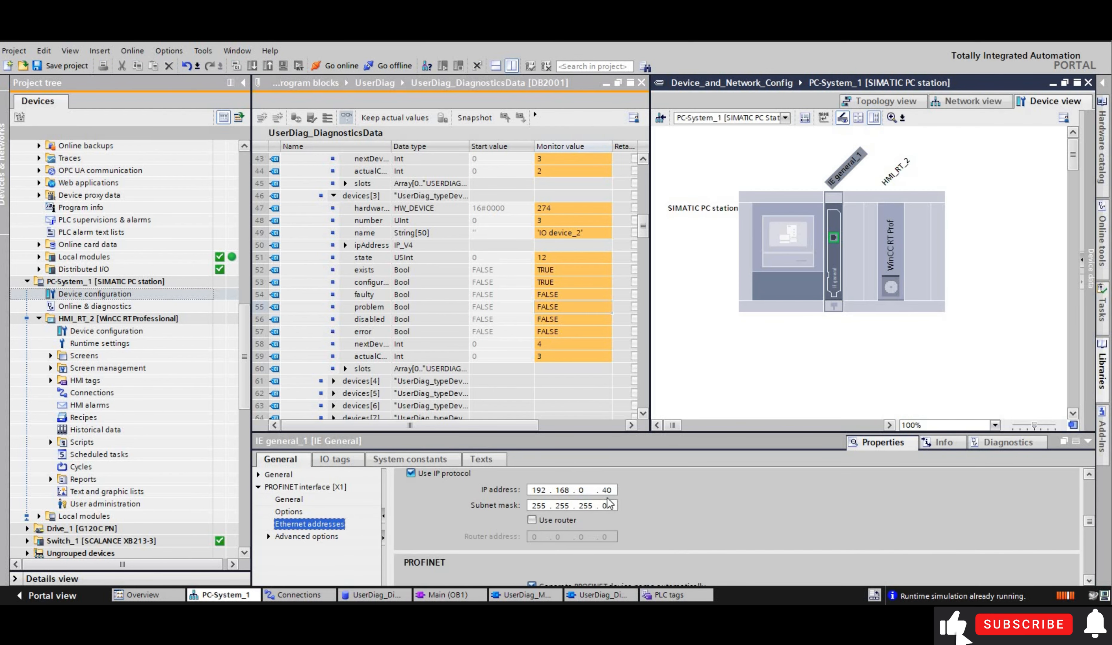
{"action": "left_click", "coordinate": [785, 118]}
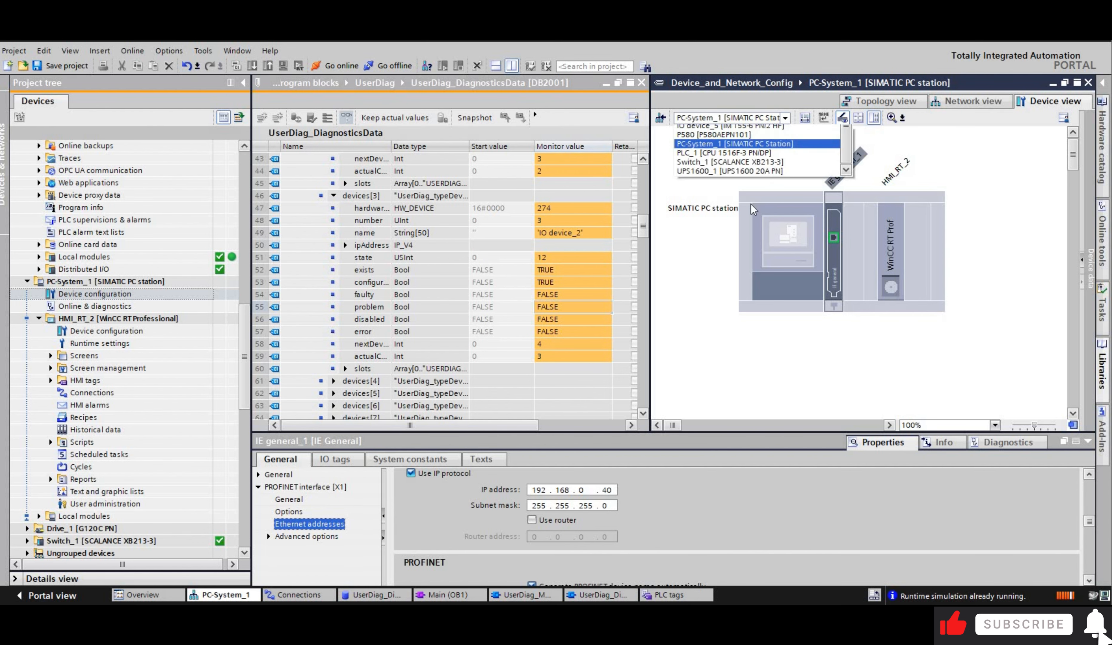
{"action": "left_click", "coordinate": [749, 221]}
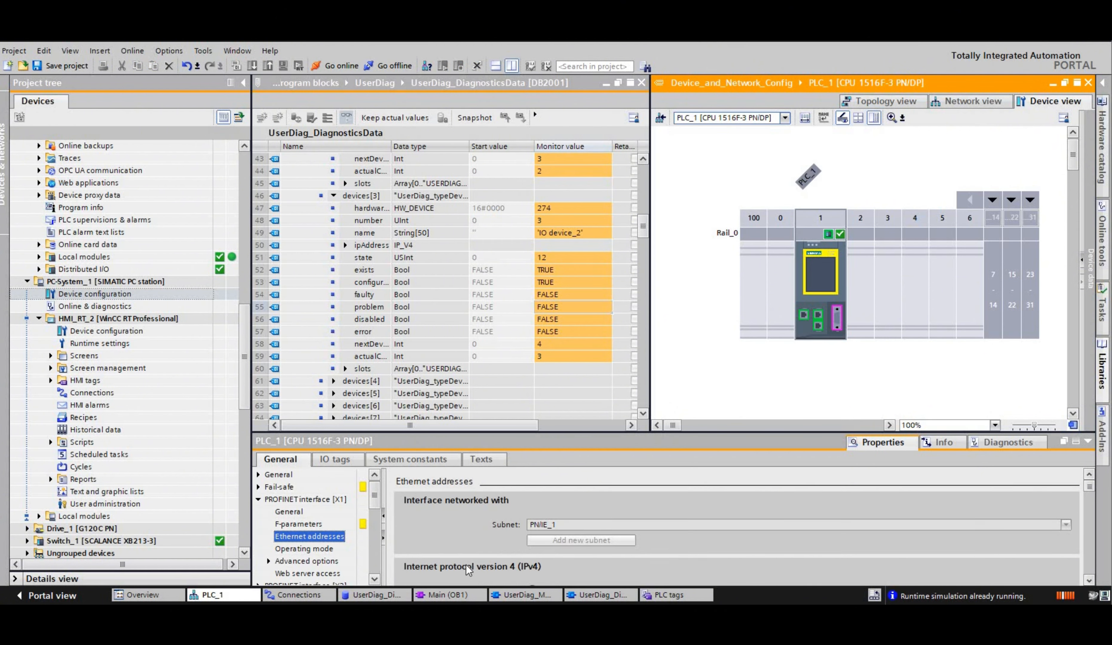
{"action": "scroll", "coordinate": [465, 564], "scroll_direction": "down", "scroll_amount": 3}
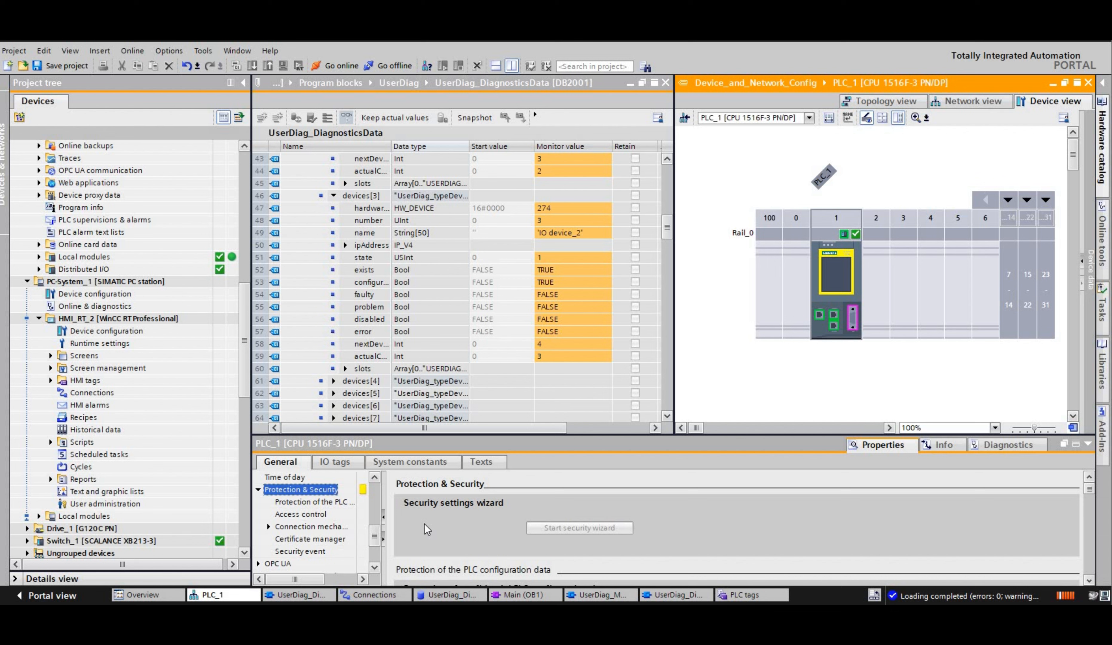
Set PLC_1's access level under Protection & Security to Full access incl. fail-safe (no protection).
{"action": "scroll", "coordinate": [424, 523], "scroll_direction": "down", "scroll_amount": 3}
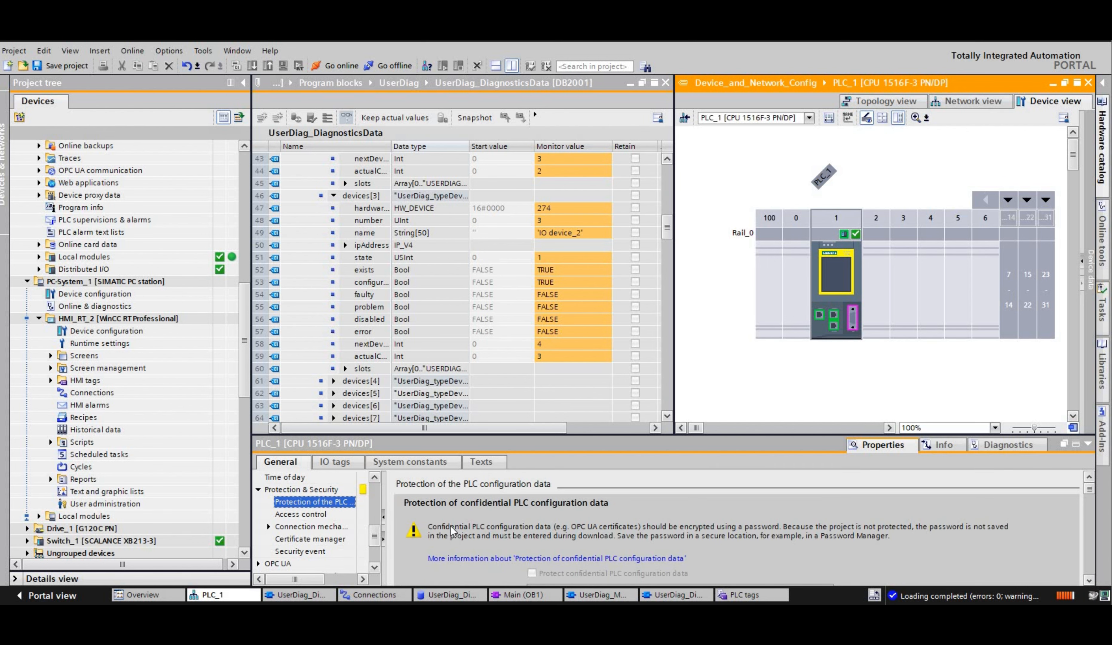
{"action": "scroll", "coordinate": [450, 525], "scroll_direction": "down", "scroll_amount": 5}
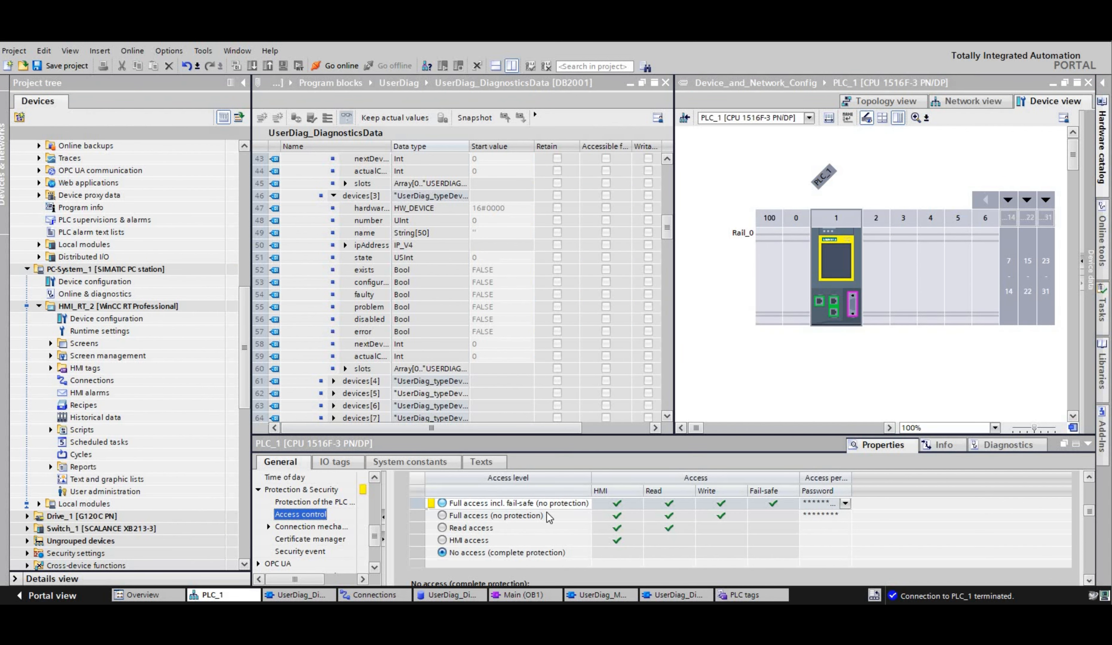
{"action": "left_click", "coordinate": [442, 503]}
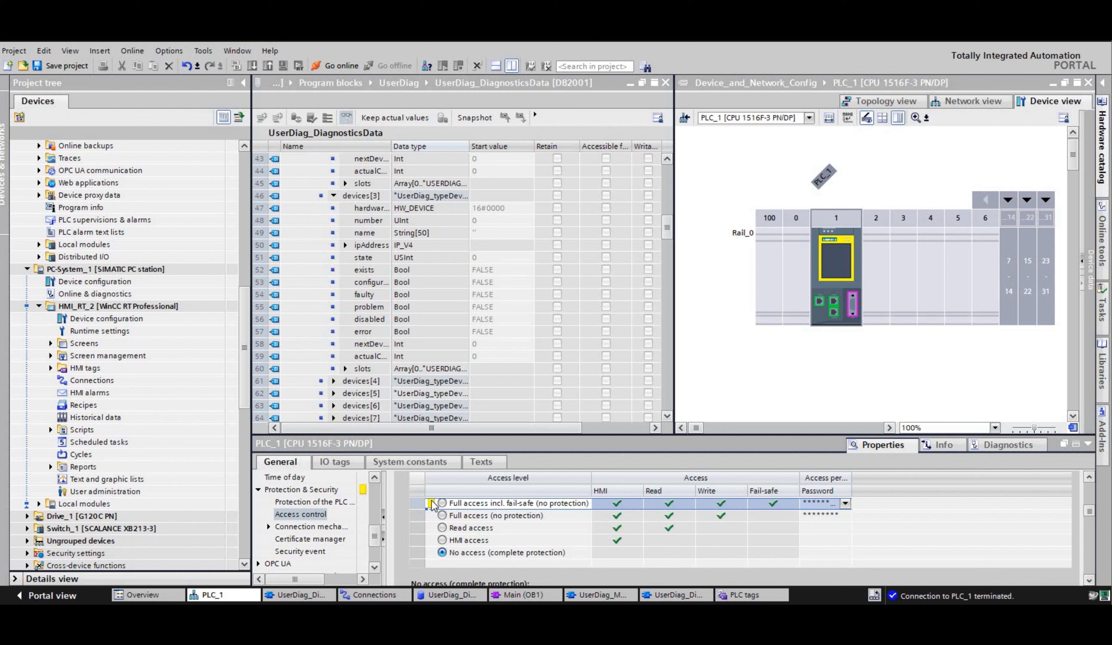
Download PLC_1 to the simulated controller and finish loading with the Start module action.
{"action": "left_click", "coordinate": [240, 190]}
{"action": "scroll", "coordinate": [148, 180], "scroll_direction": "up", "scroll_amount": 1}
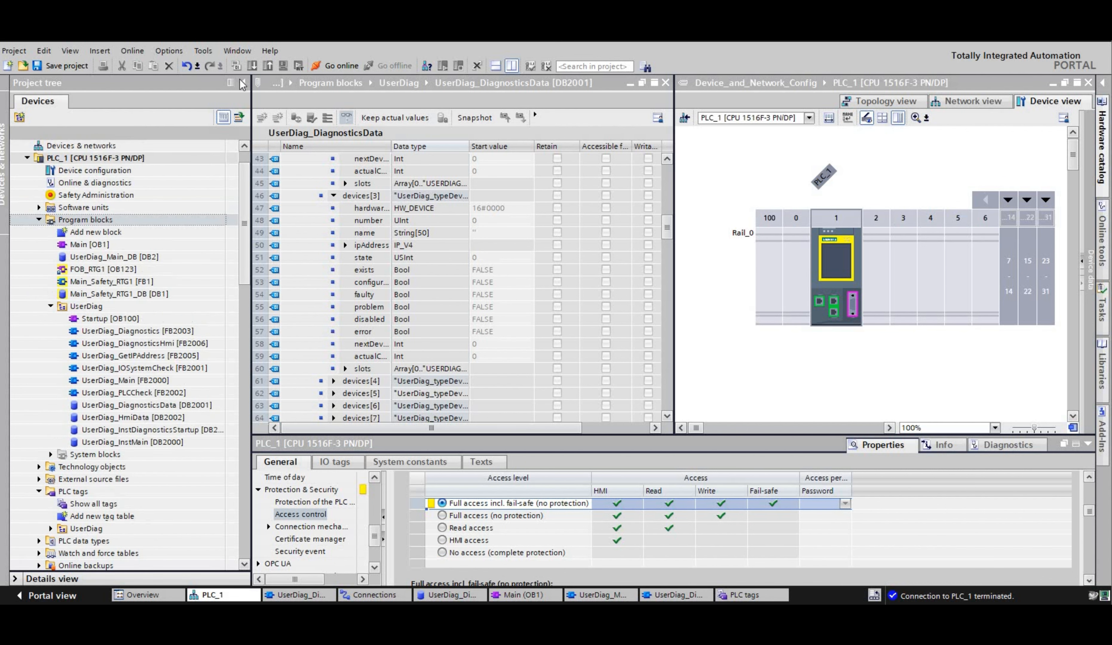
{"action": "left_click", "coordinate": [252, 66]}
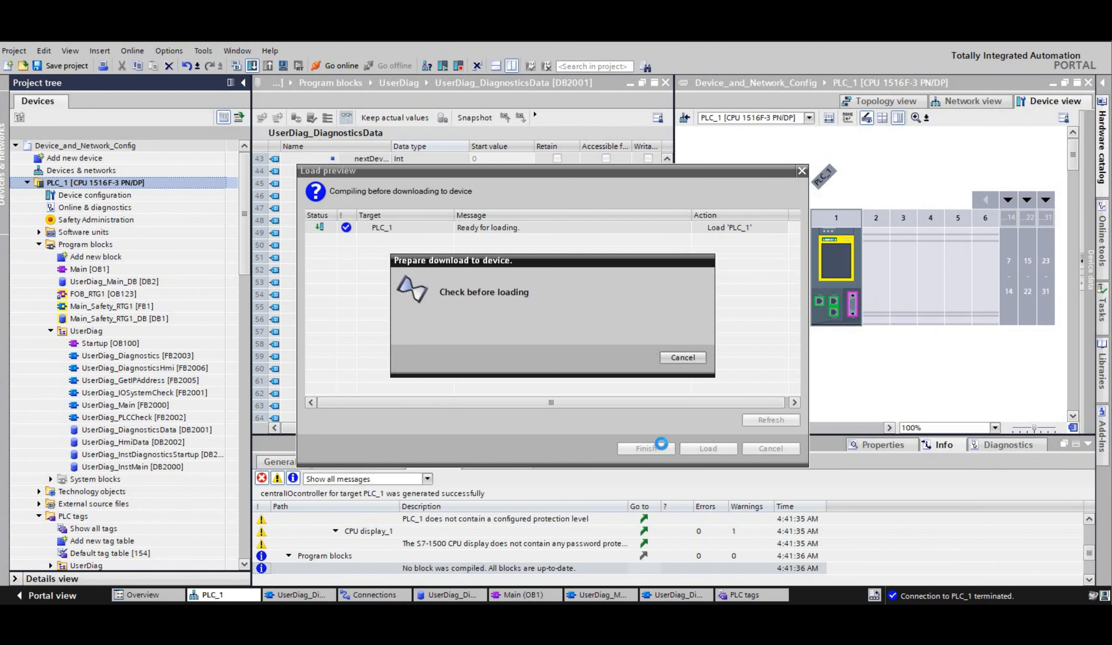
{"action": "left_click", "coordinate": [787, 352]}
{"action": "left_click", "coordinate": [753, 364]}
{"action": "left_click", "coordinate": [708, 448]}
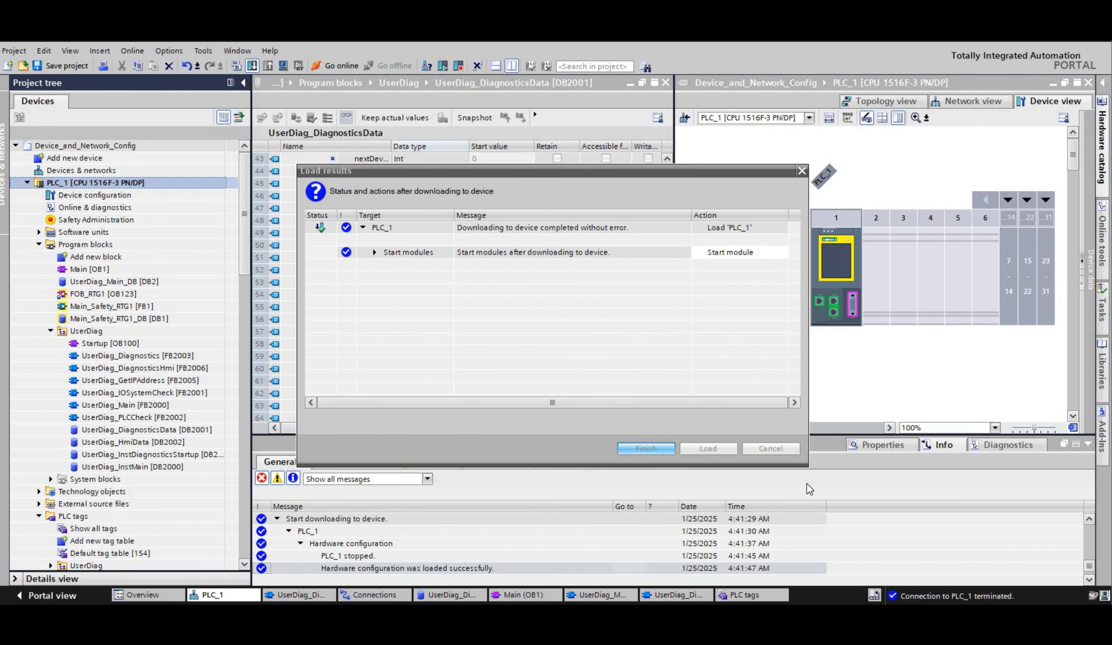
{"action": "left_click", "coordinate": [646, 448]}
{"action": "key", "text": "Return"}
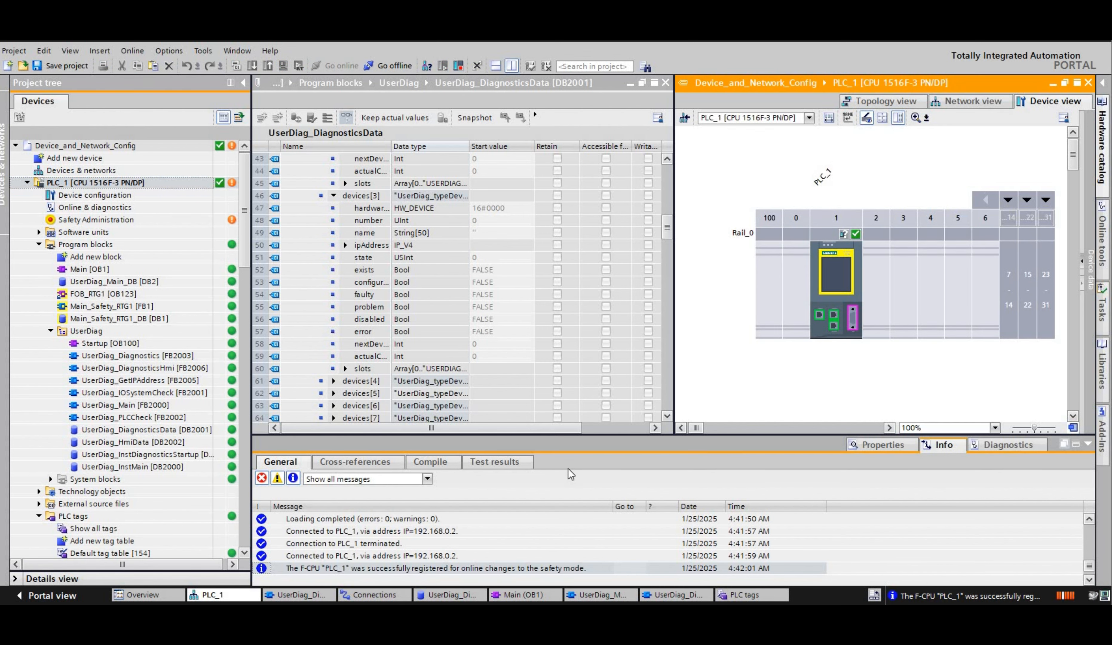
Monitor UserDiag_DiagnosticsData and inspect IO device_1's slots from the IO Systems overview in the HMI runtime.
{"action": "left_click", "coordinate": [346, 117]}
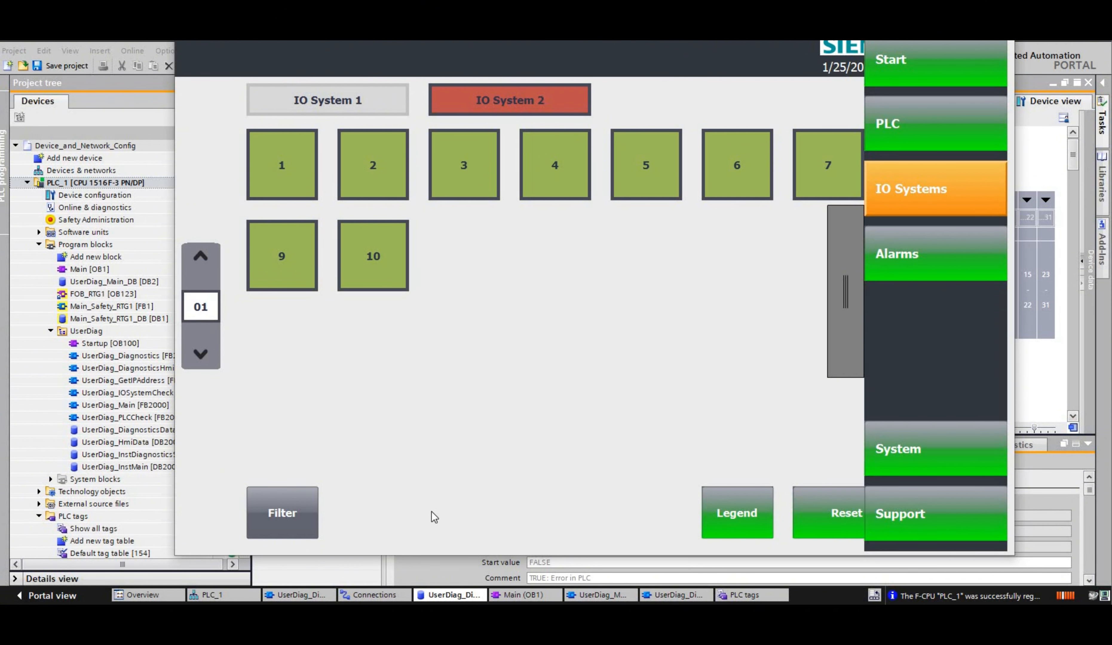
{"action": "left_click", "coordinate": [277, 225]}
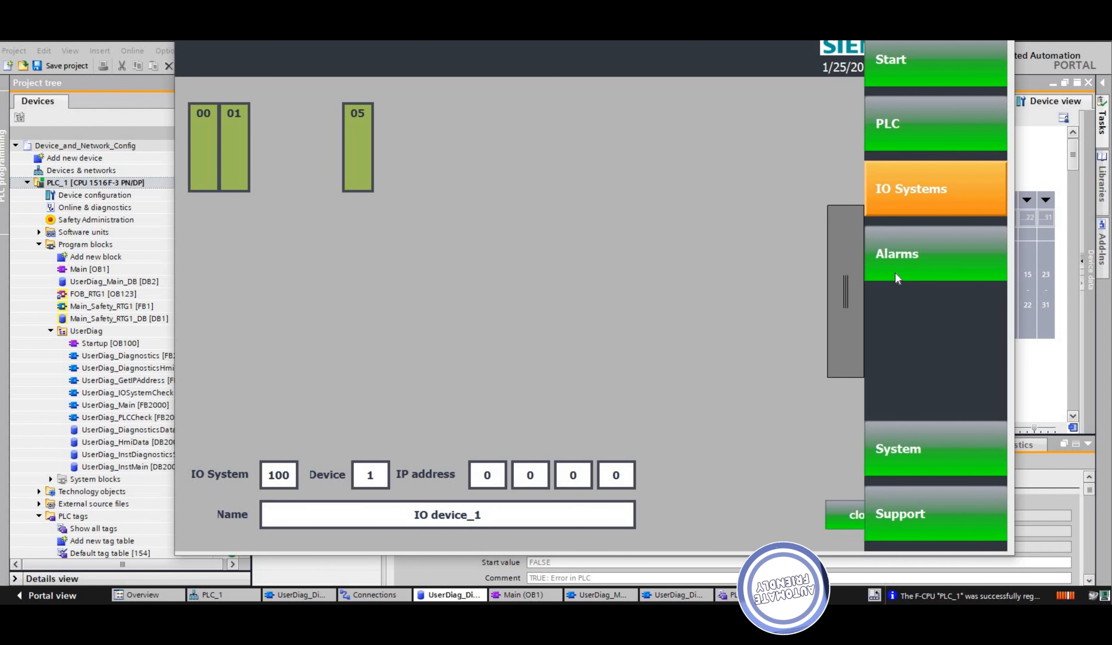
{"action": "left_click", "coordinate": [912, 195]}
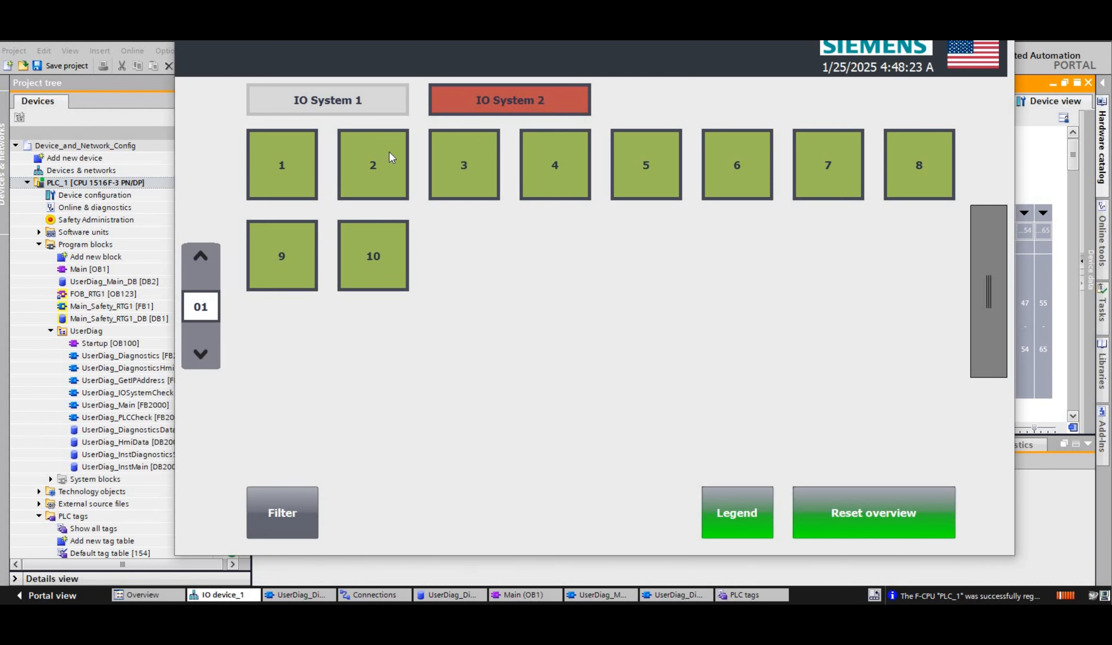
{"action": "left_click", "coordinate": [389, 151]}
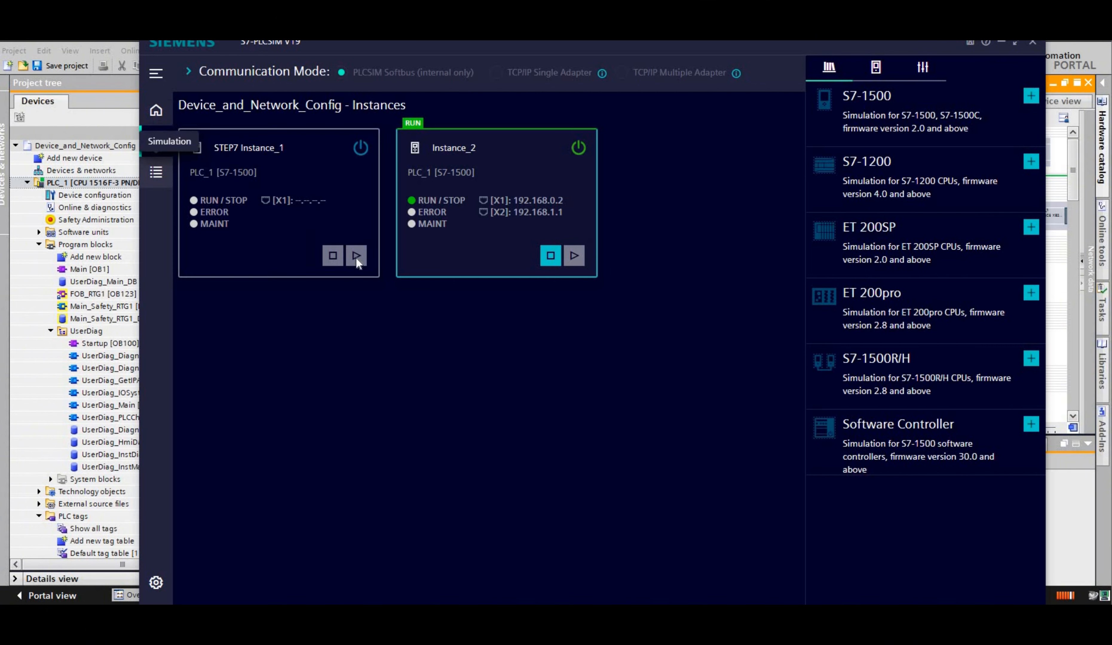
Set Event_1's cause to IO submodule removed in S7-PLCSIM and trigger it for 260:IO device_1~Port_1.
{"action": "left_click", "coordinate": [156, 173]}
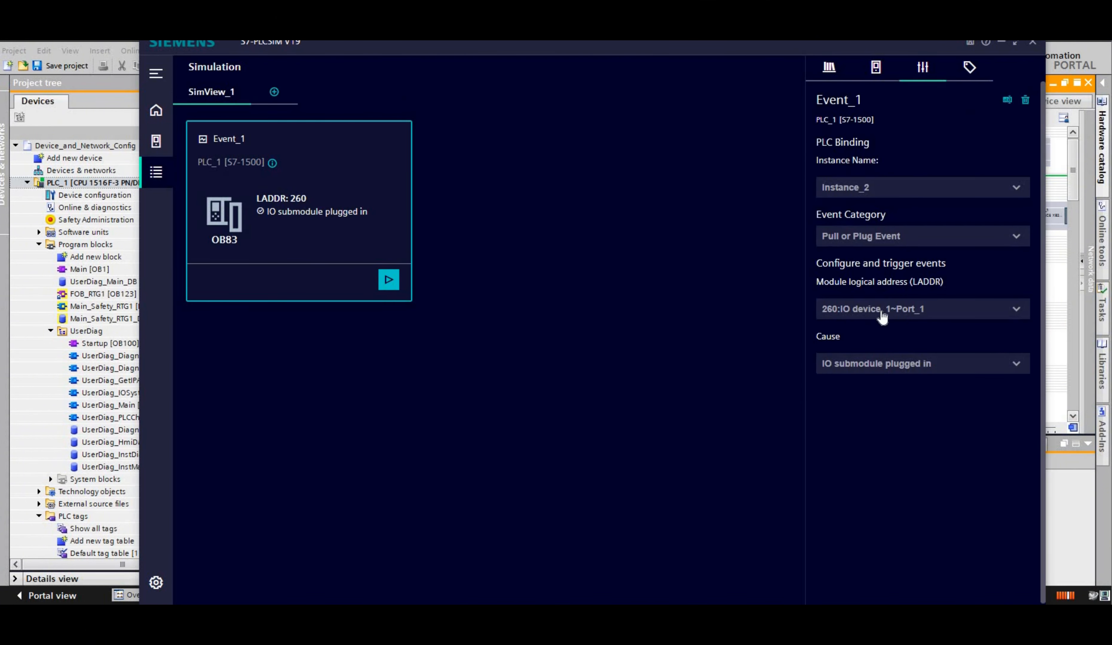
{"action": "left_click", "coordinate": [842, 364]}
{"action": "left_click", "coordinate": [868, 414]}
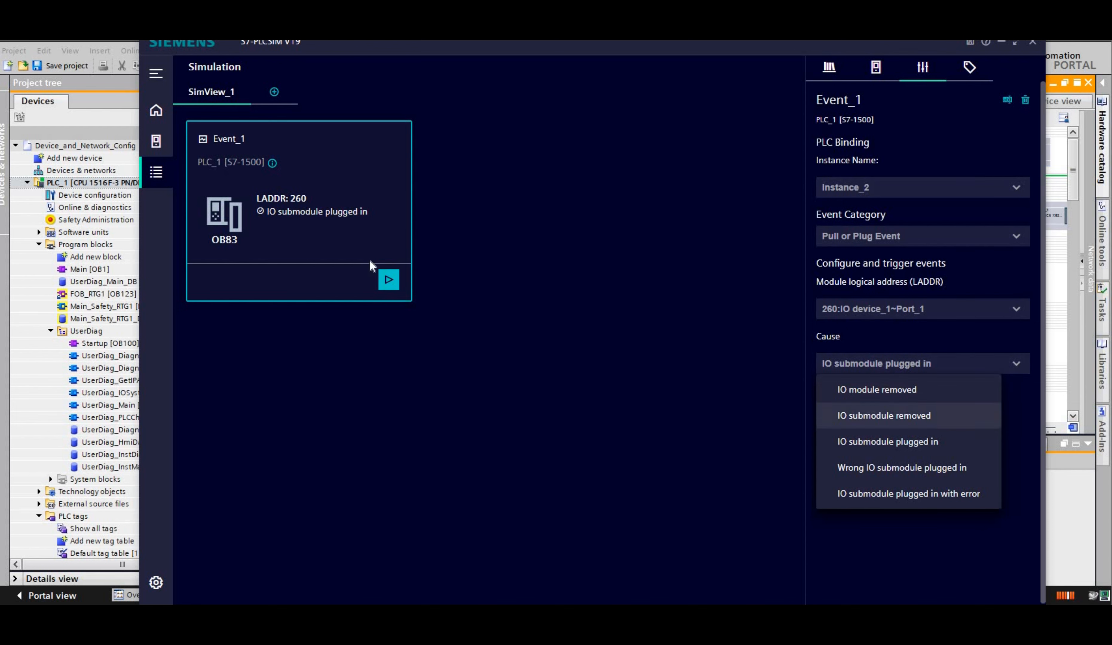
{"action": "left_click", "coordinate": [389, 280]}
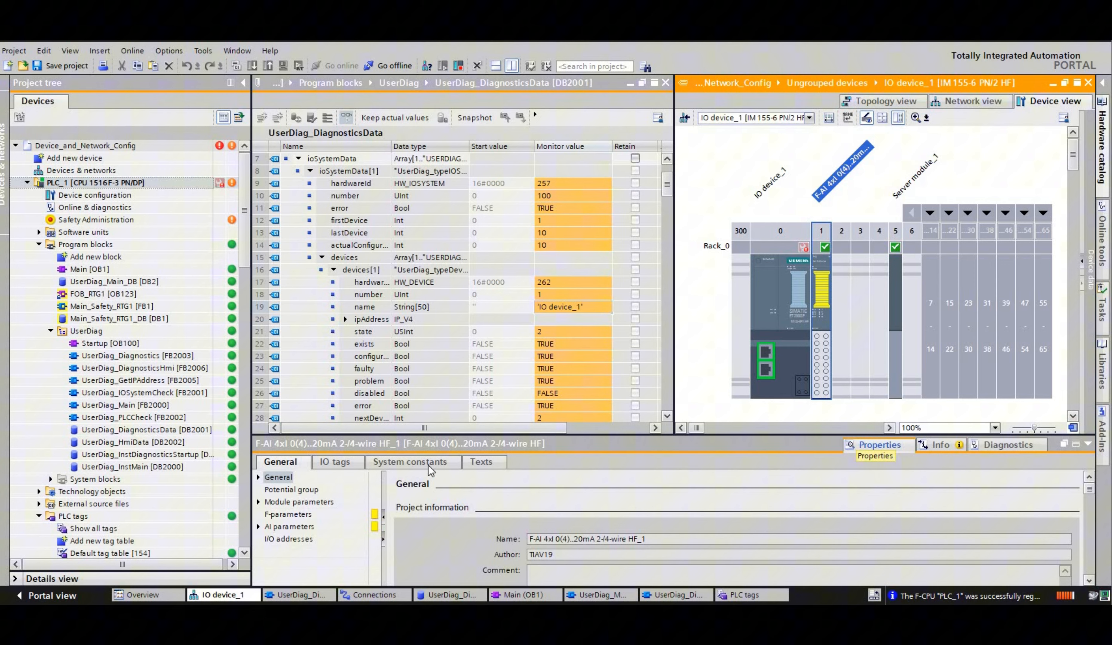
Look up the F-AI module's system constants, trigger a Diagnostic Interrupt with IO State Error for address 352, and check IO device_1 in the HMI.
{"action": "left_click", "coordinate": [428, 464]}
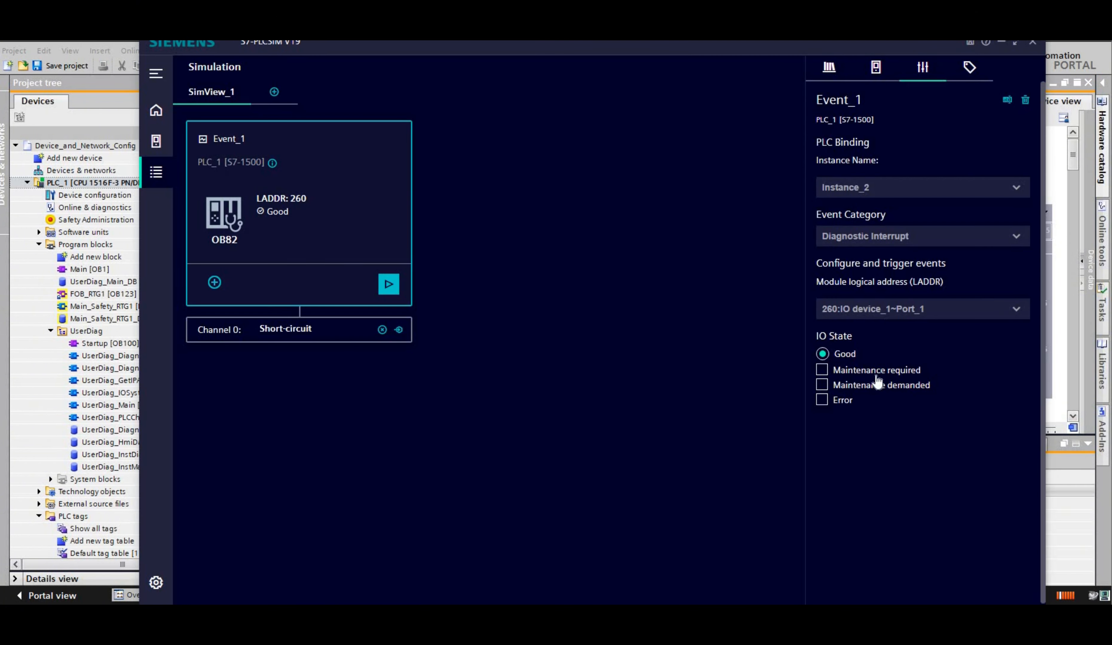
{"action": "left_click", "coordinate": [877, 309]}
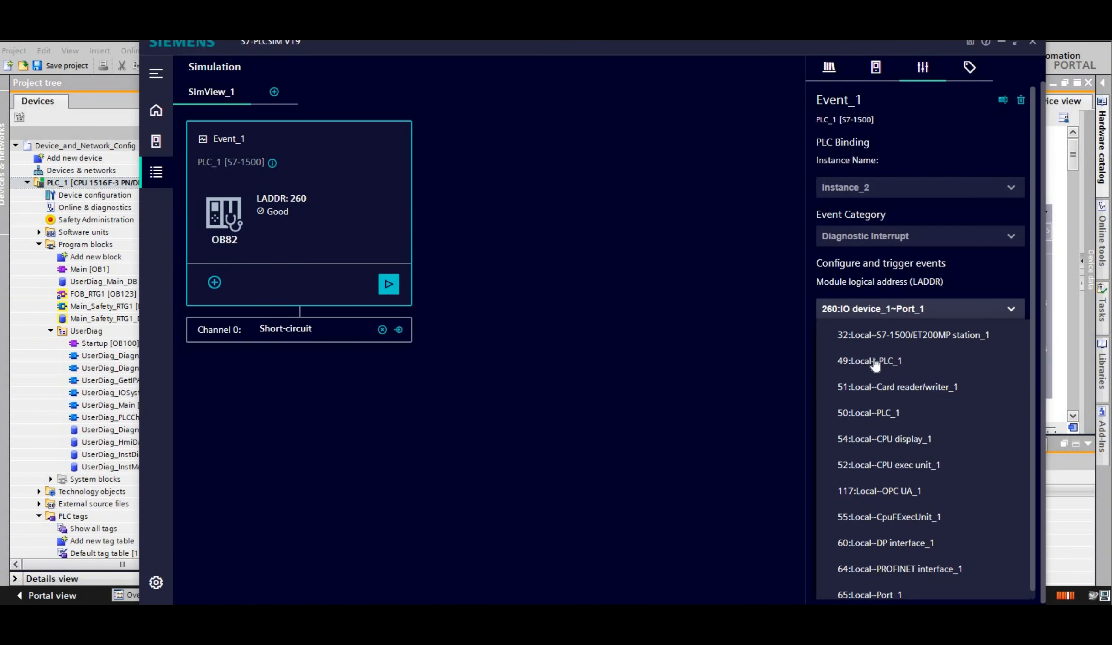
{"action": "scroll", "coordinate": [861, 399], "scroll_direction": "down", "scroll_amount": 5}
{"action": "left_click", "coordinate": [861, 438]}
{"action": "left_click", "coordinate": [843, 401]}
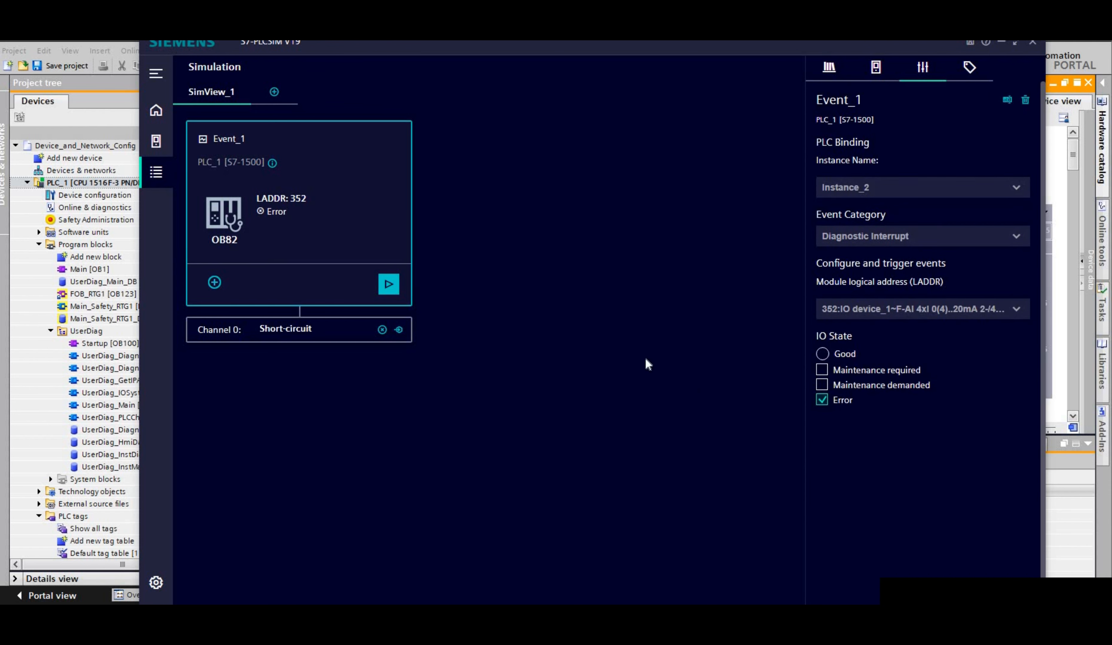
{"action": "left_click", "coordinate": [389, 284]}
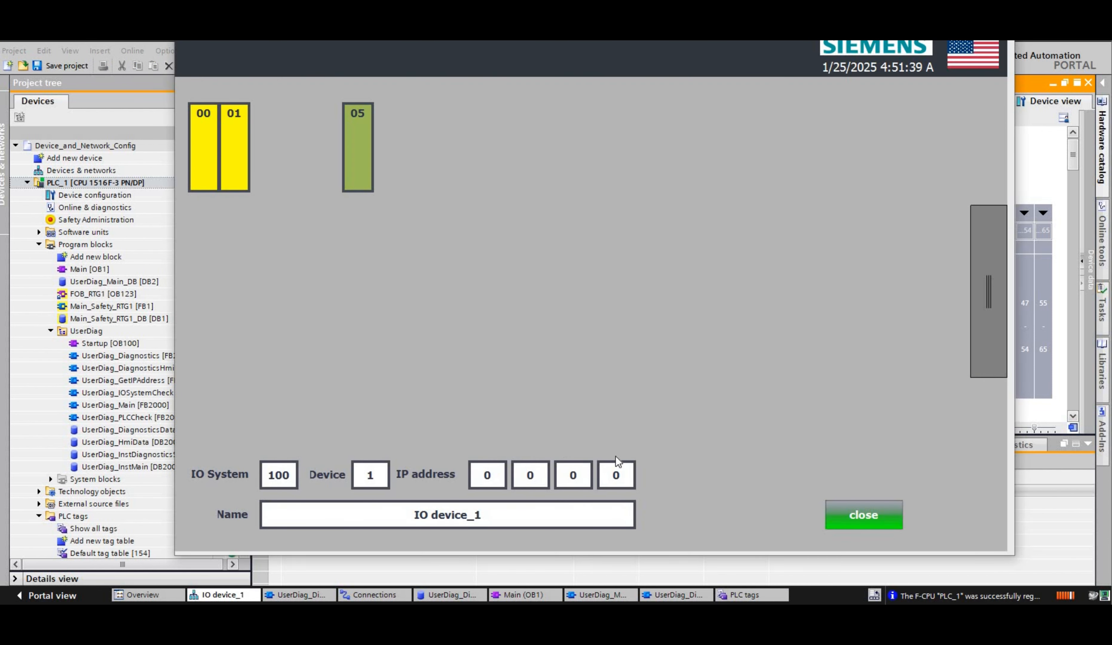
{"action": "left_click", "coordinate": [844, 511]}
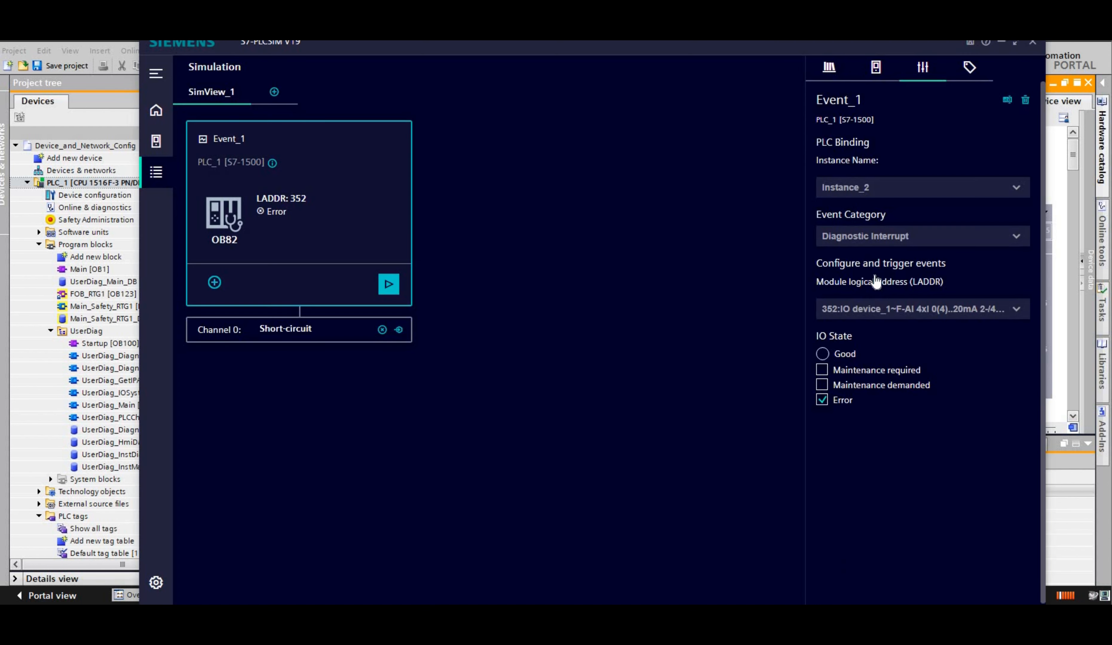
Switch Event_1 to a Pull or Plug Event with cause IO submodule plugged in and trigger it for 260:IO device_1~Port_1.
{"action": "left_click", "coordinate": [875, 236]}
{"action": "left_click", "coordinate": [859, 316]}
{"action": "left_click", "coordinate": [864, 363]}
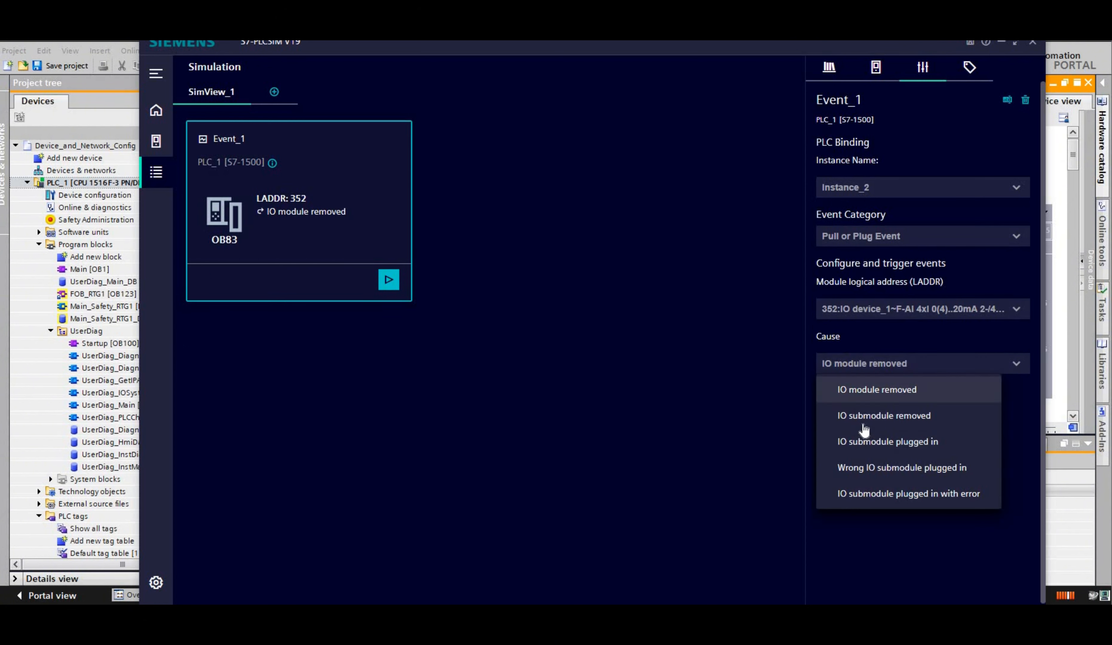
{"action": "left_click", "coordinate": [887, 441]}
{"action": "left_click", "coordinate": [912, 309]}
{"action": "scroll", "coordinate": [886, 444], "scroll_direction": "up", "scroll_amount": 2}
{"action": "left_click", "coordinate": [885, 514]}
{"action": "left_click", "coordinate": [389, 280]}
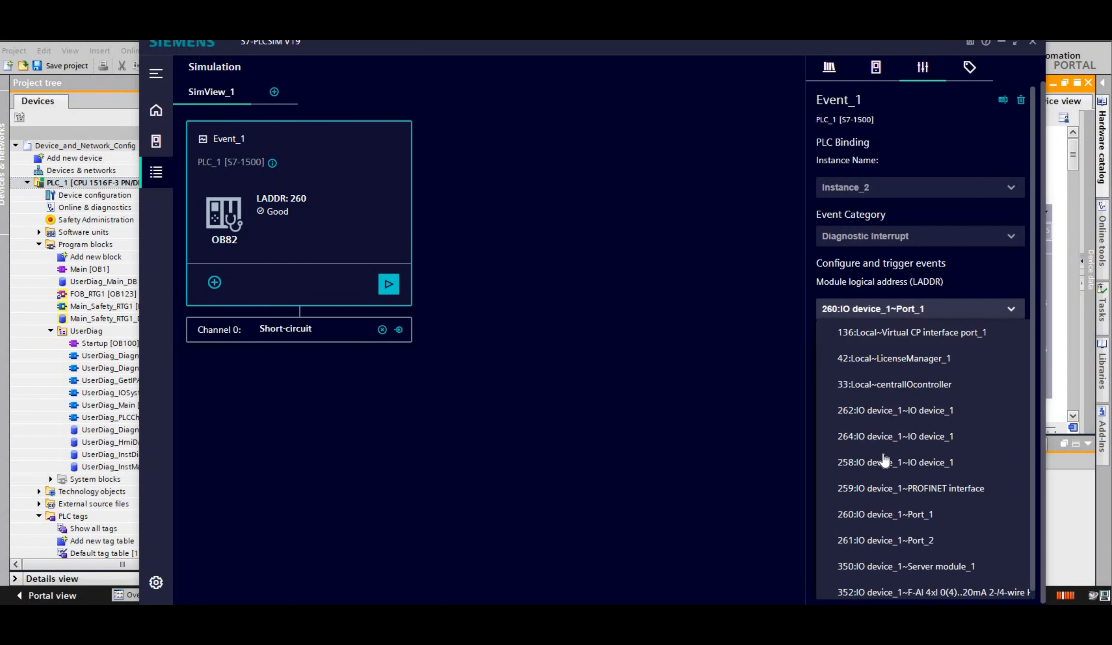
Trigger Event_1's Diagnostic Interrupt with IO State Good for address 352, and check IO device_1 and the state legend in the HMI.
{"action": "scroll", "coordinate": [884, 460], "scroll_direction": "down", "scroll_amount": 3}
{"action": "left_click", "coordinate": [884, 462]}
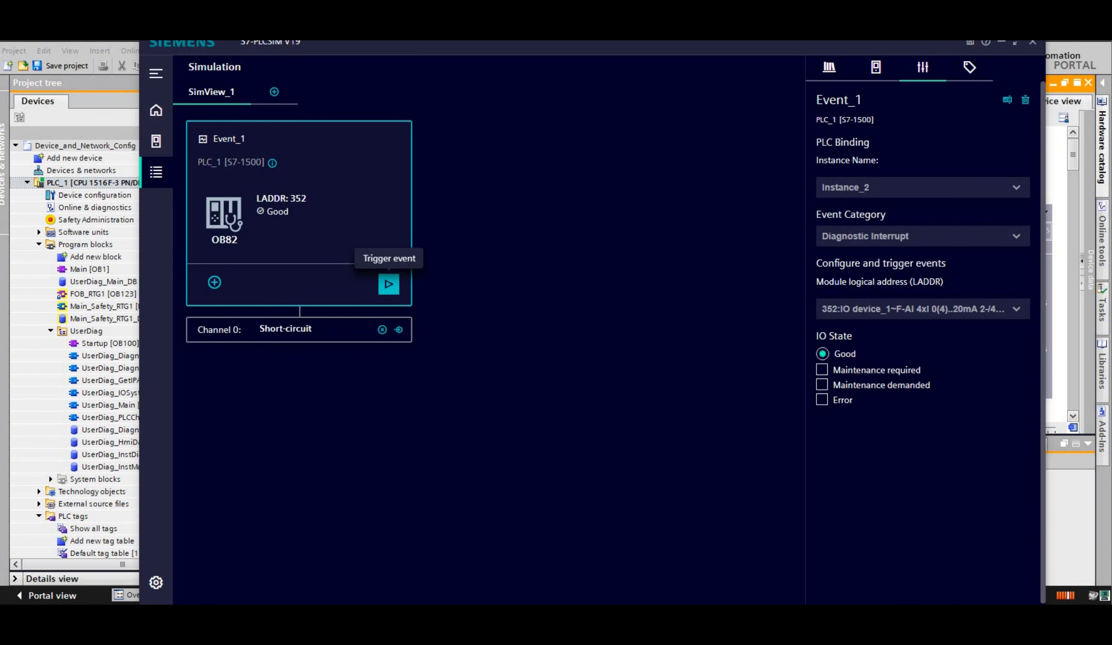
{"action": "left_click", "coordinate": [389, 284]}
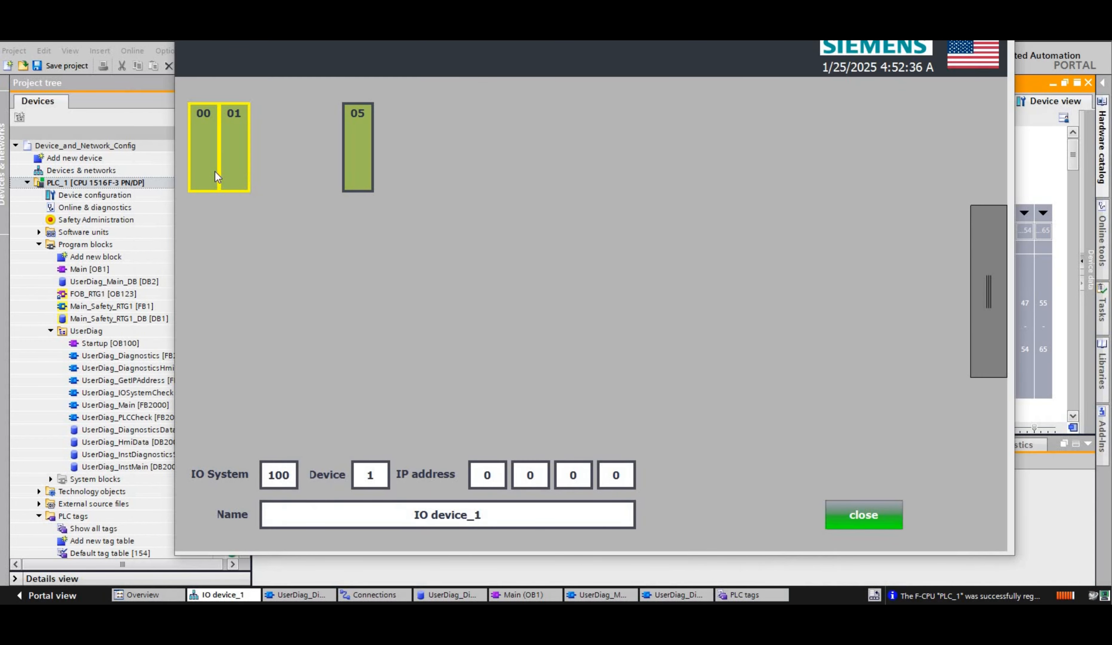
{"action": "left_click", "coordinate": [867, 519]}
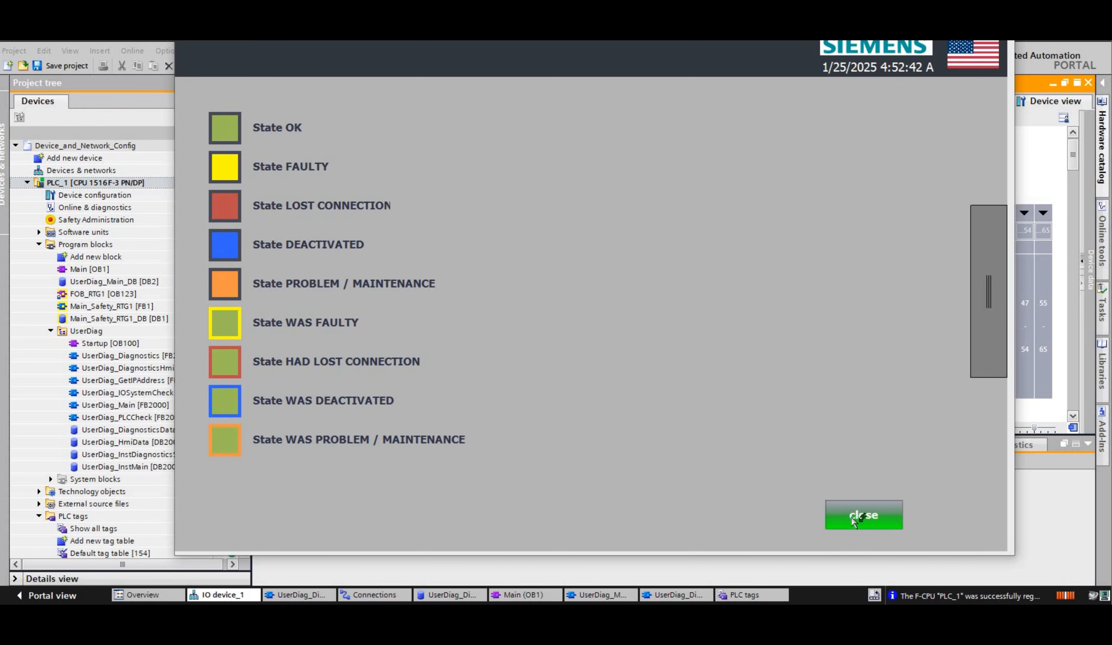
{"action": "left_click", "coordinate": [864, 515]}
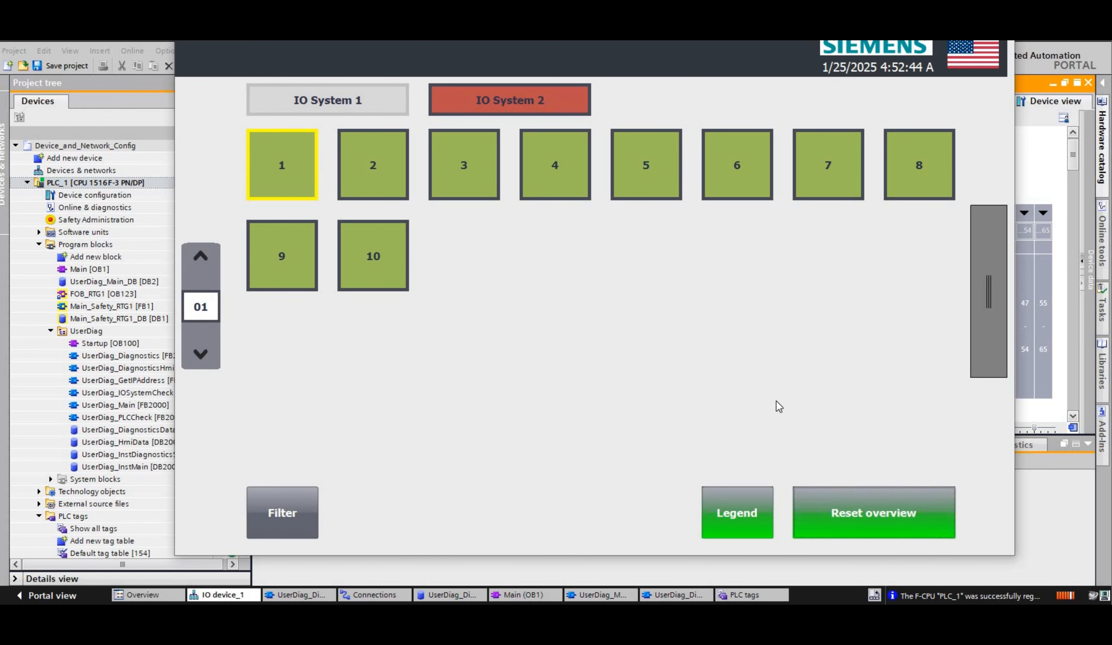